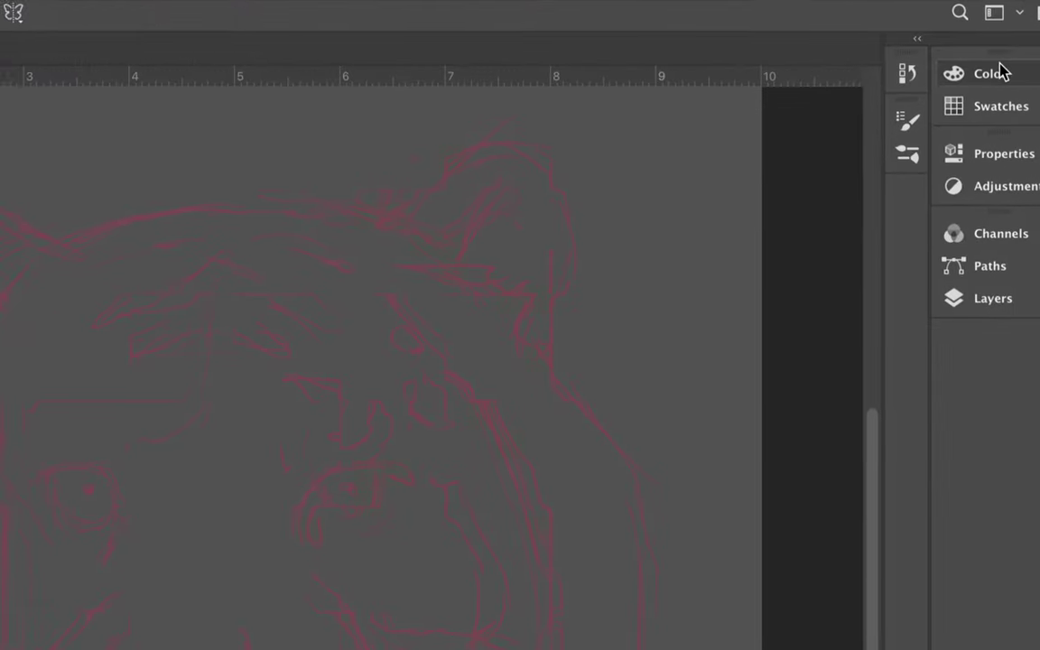
- Set the foreground color to black and show the layers of the tiger sketch
click(1005, 72)
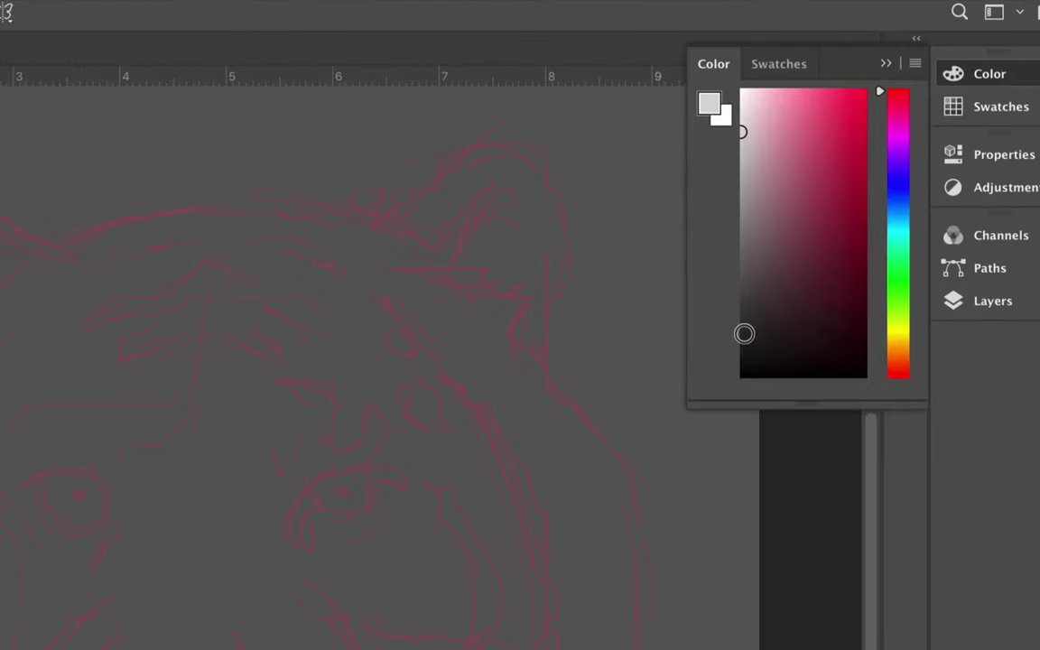
drag(743, 334, 712, 400)
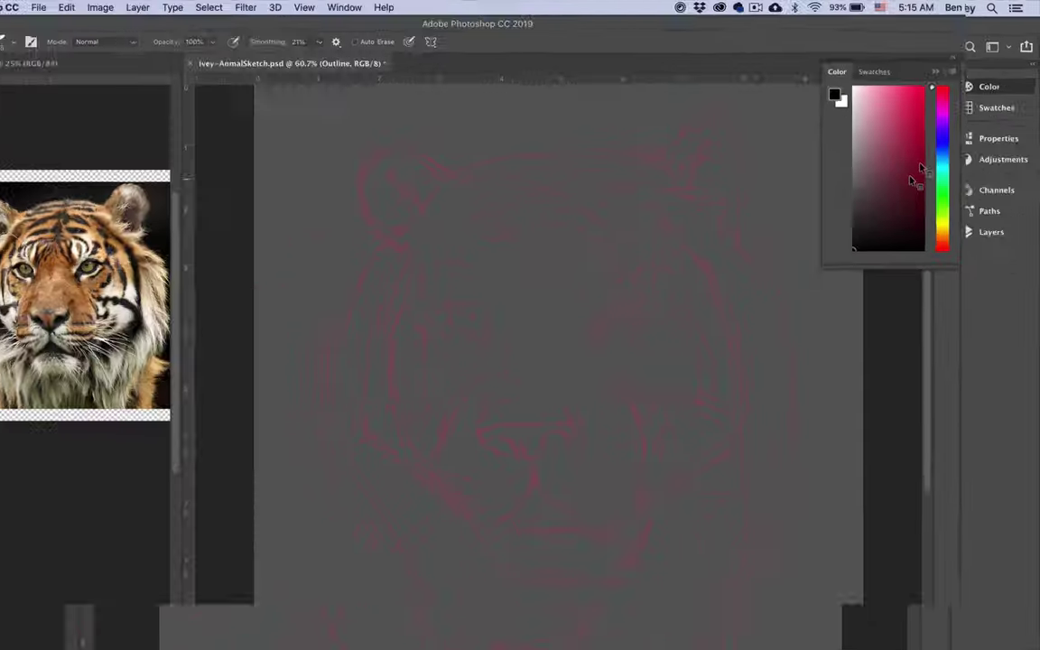
click(988, 232)
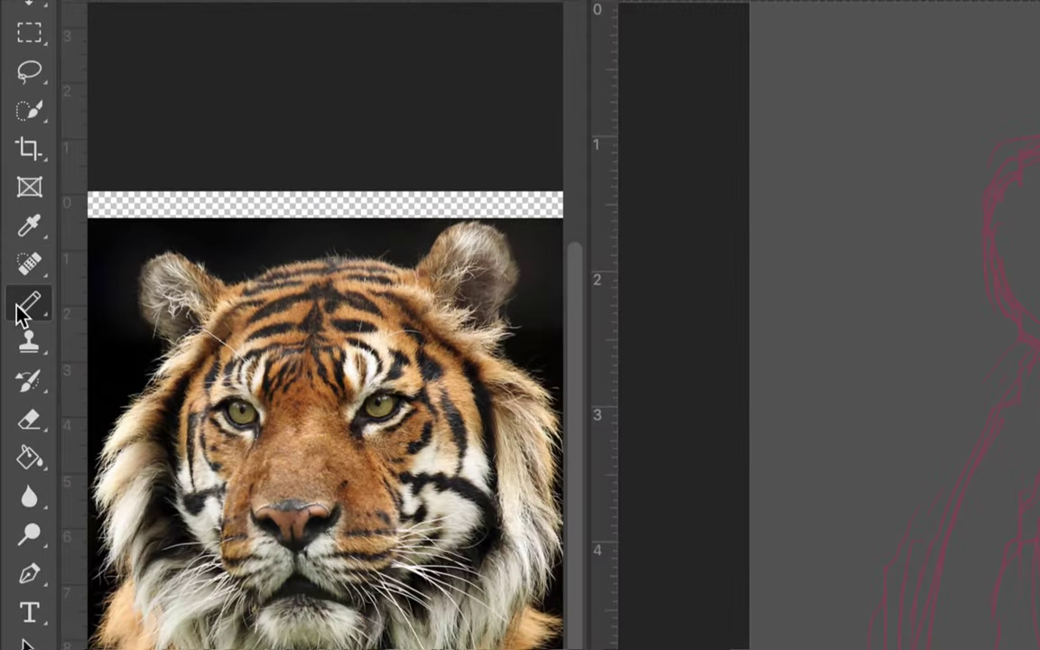
- Activate the Pencil tool and check its brush presets for the Graphite Pencil brush
right_click(22, 312)
click(77, 329)
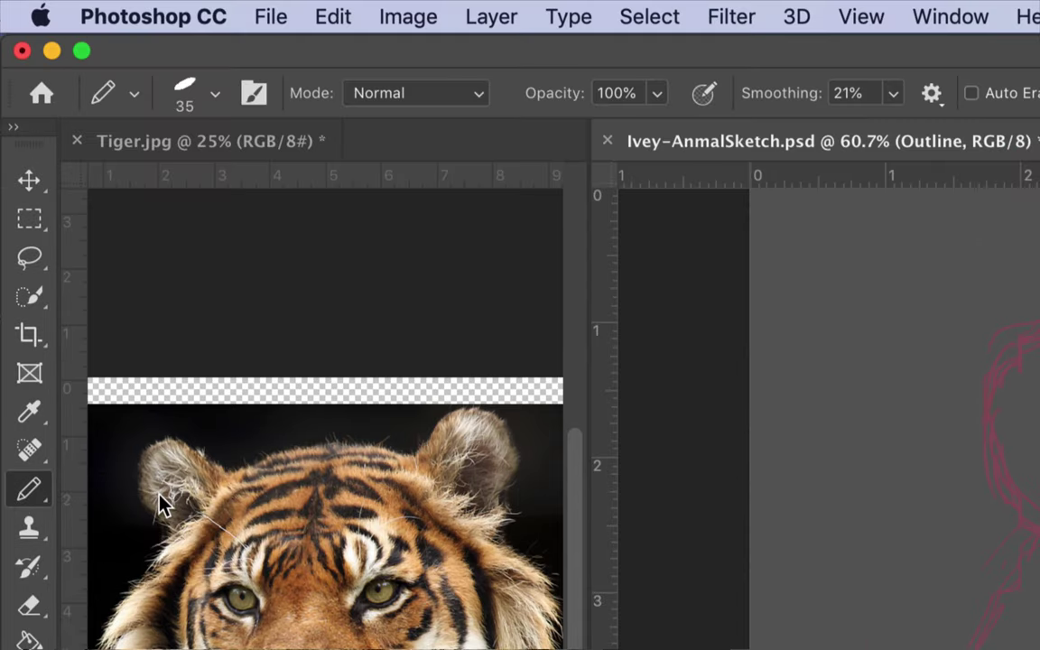
click(215, 93)
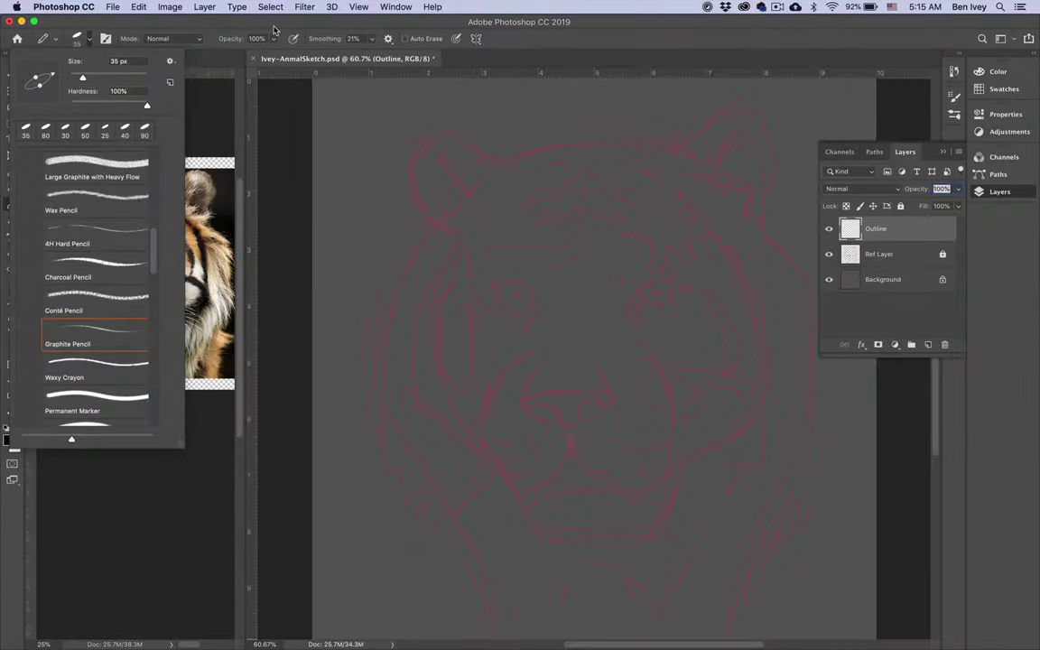
click(273, 27)
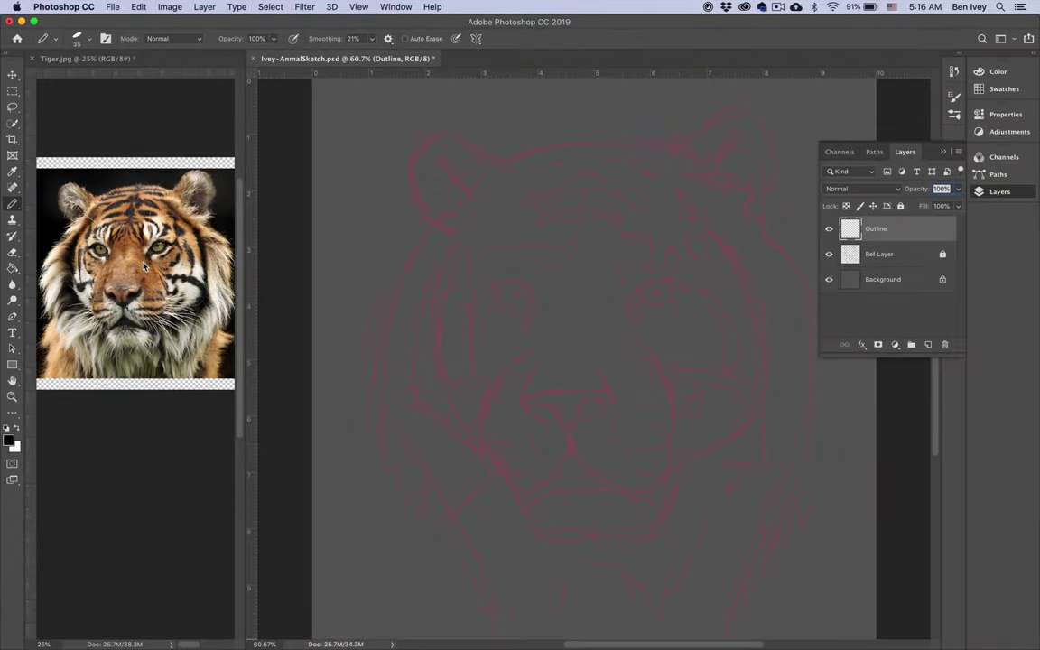
- Enlarge the tiger photo and the sketch to 100% around the nose and mouth, with the layers list hidden
click(69, 312)
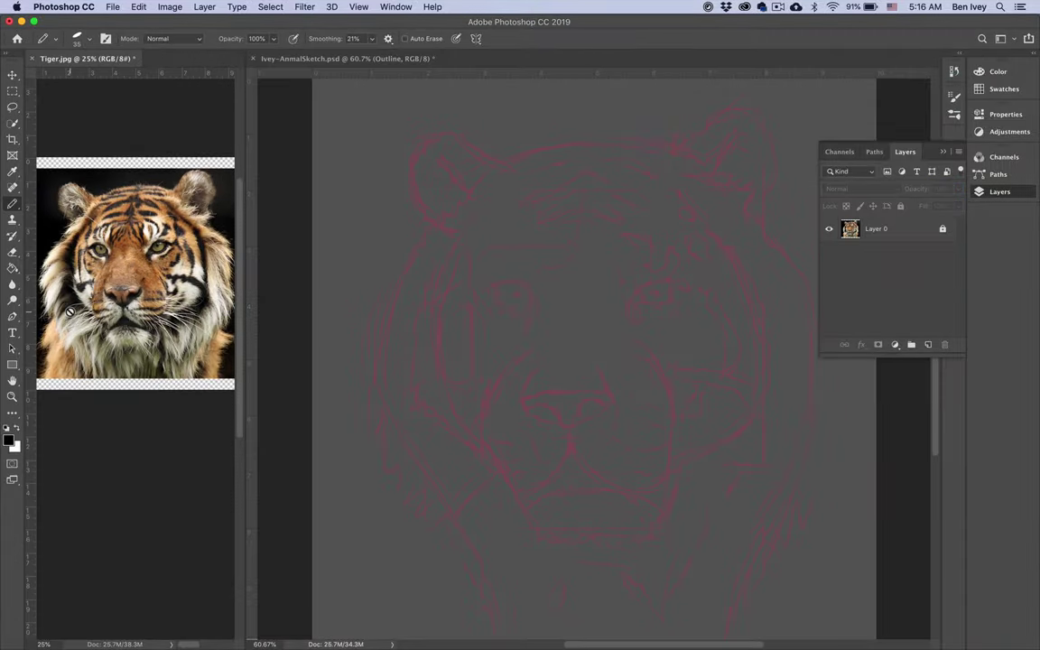
key(super+equal)
key(super+equal)
key(super+equal)
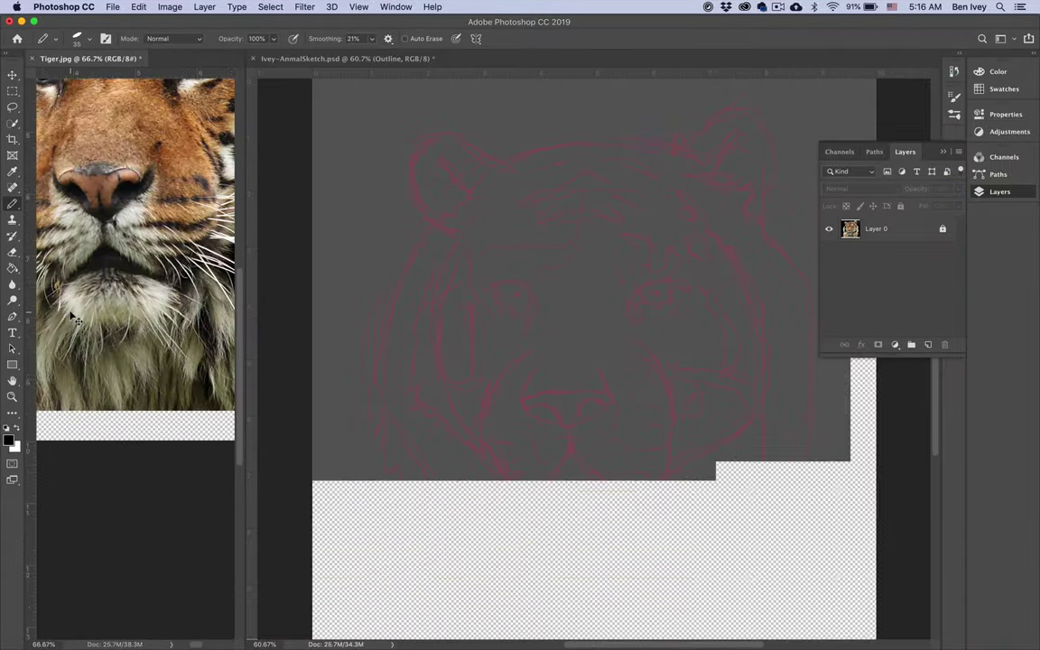
key(super+equal)
scroll(69, 289, up, 5)
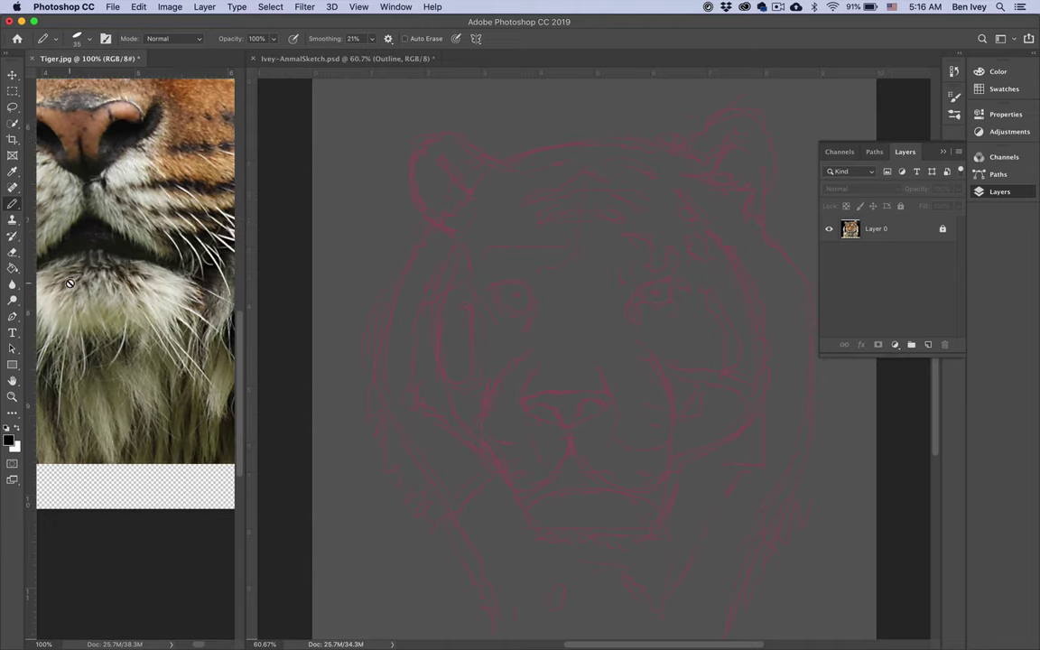
scroll(69, 283, up, 3)
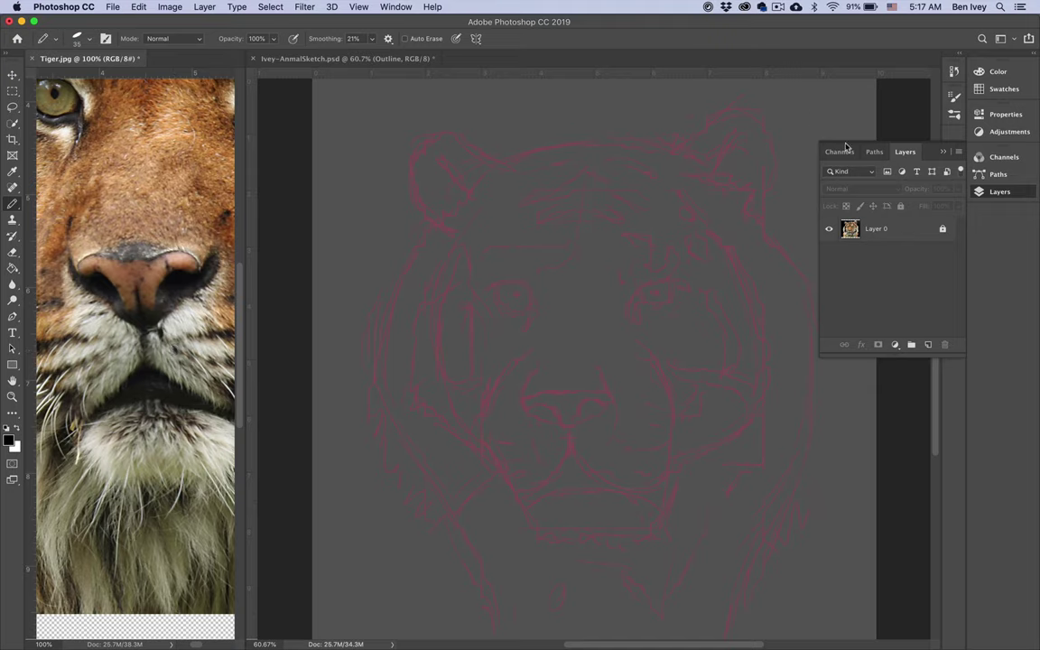
click(998, 191)
click(727, 221)
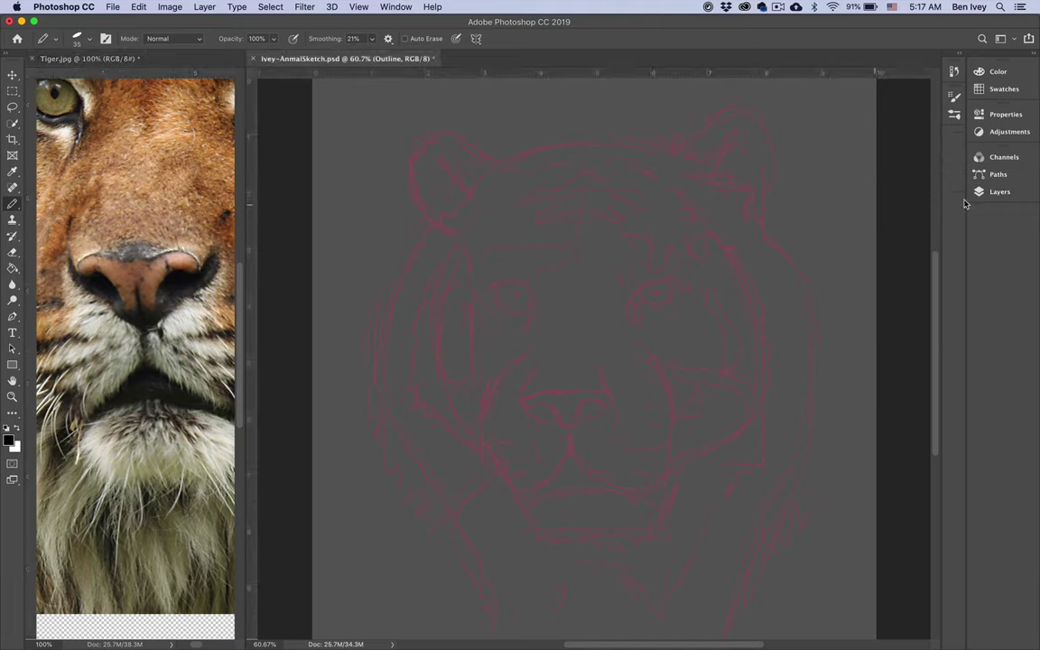
click(999, 192)
click(1000, 194)
key(super+equal)
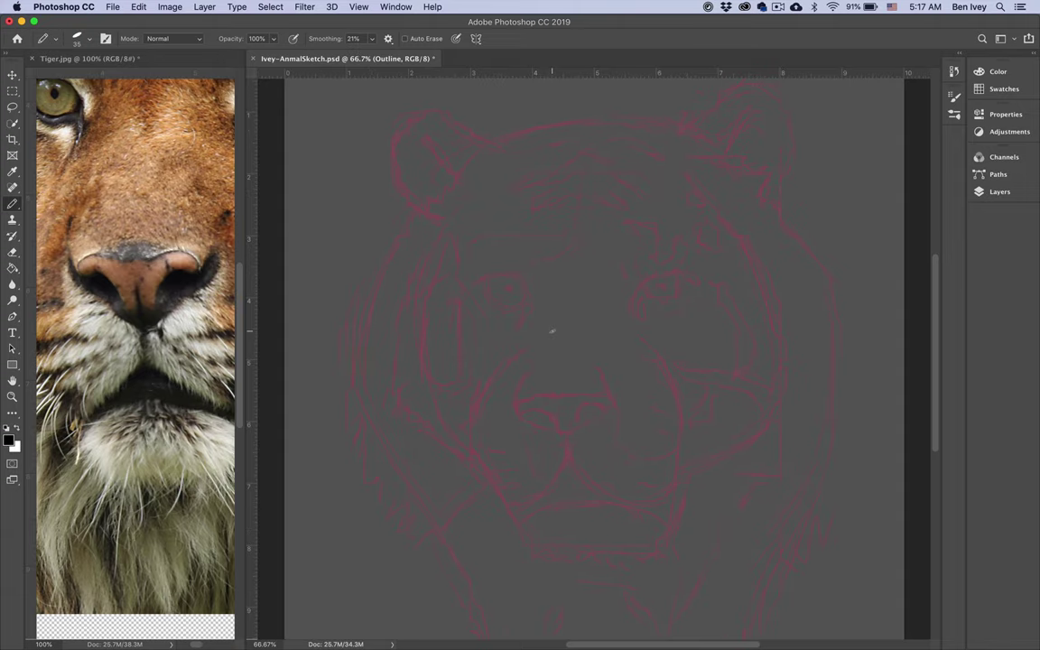
key(super+equal)
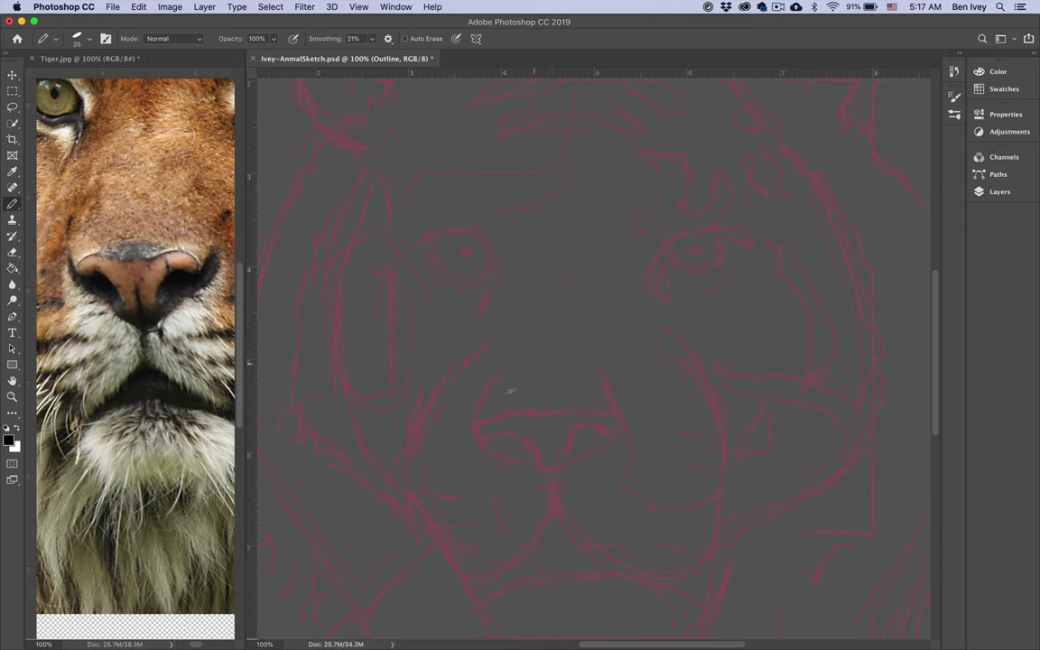
- Outline the nose's left side and left nostril with a 15 px pencil, and raise the smoothing to 29%
drag(534, 367, 616, 408)
key(super+z)
key(bracketleft)
drag(479, 402, 484, 383)
drag(480, 438, 524, 441)
drag(325, 40, 333, 41)
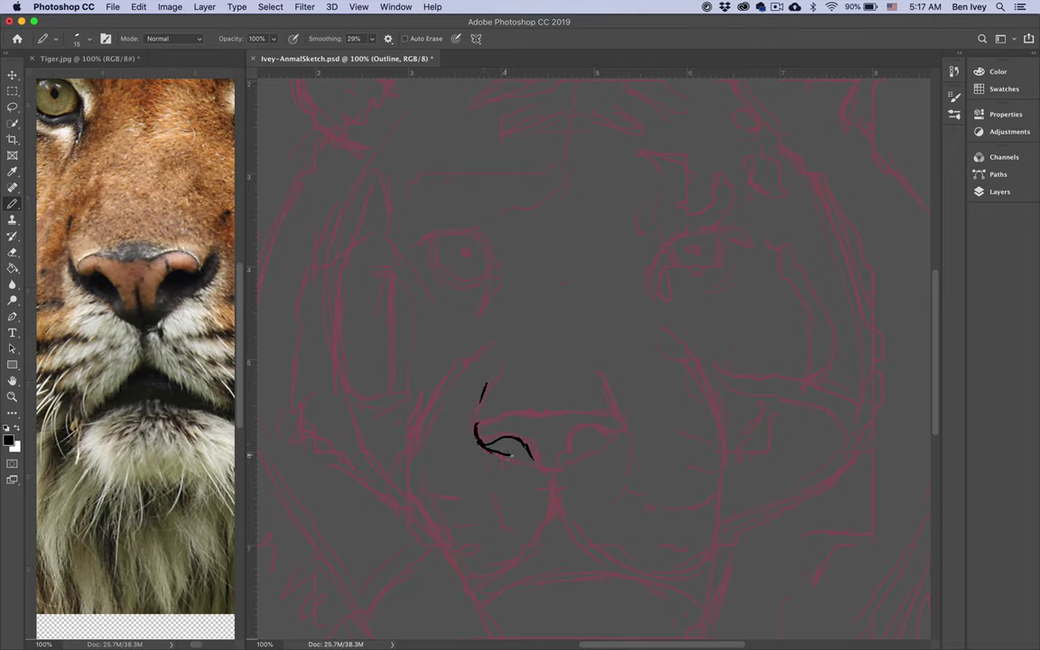
- Ink the right nostril and the lower edge of the nose, and start hatching both nostrils
mouse_move(504, 451)
mouse_down()
mouse_move(548, 481)
mouse_move(535, 448)
mouse_move(523, 447)
mouse_move(538, 462)
mouse_move(531, 450)
mouse_move(545, 463)
mouse_move(573, 434)
mouse_up()
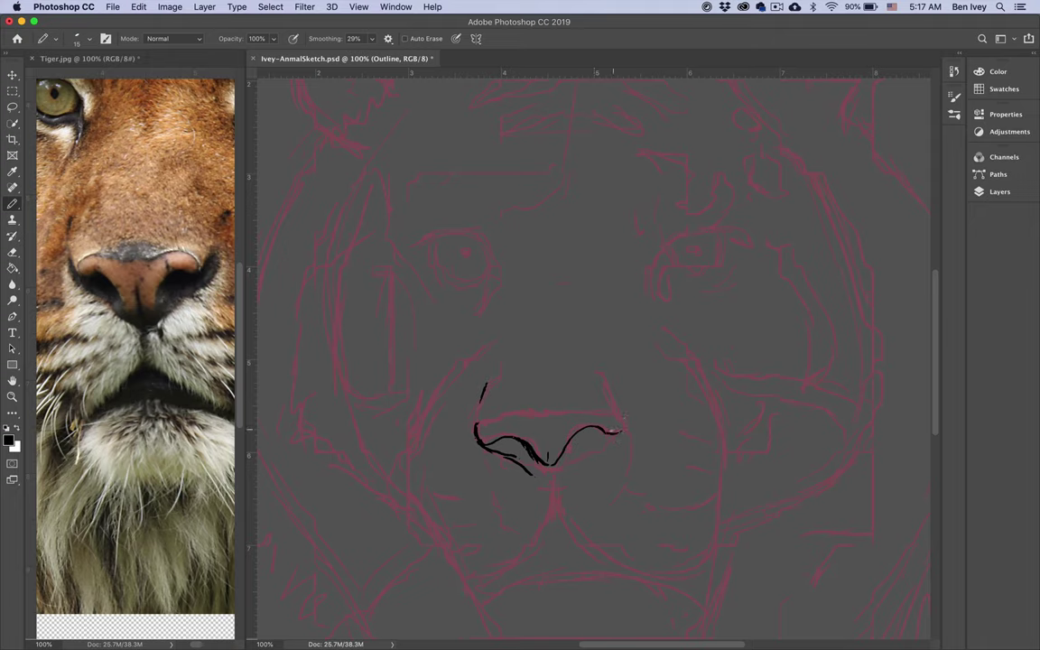
mouse_move(620, 430)
mouse_down()
mouse_move(621, 409)
mouse_move(623, 430)
mouse_up()
mouse_move(572, 461)
mouse_down()
mouse_move(620, 436)
mouse_move(625, 412)
mouse_move(626, 425)
mouse_up()
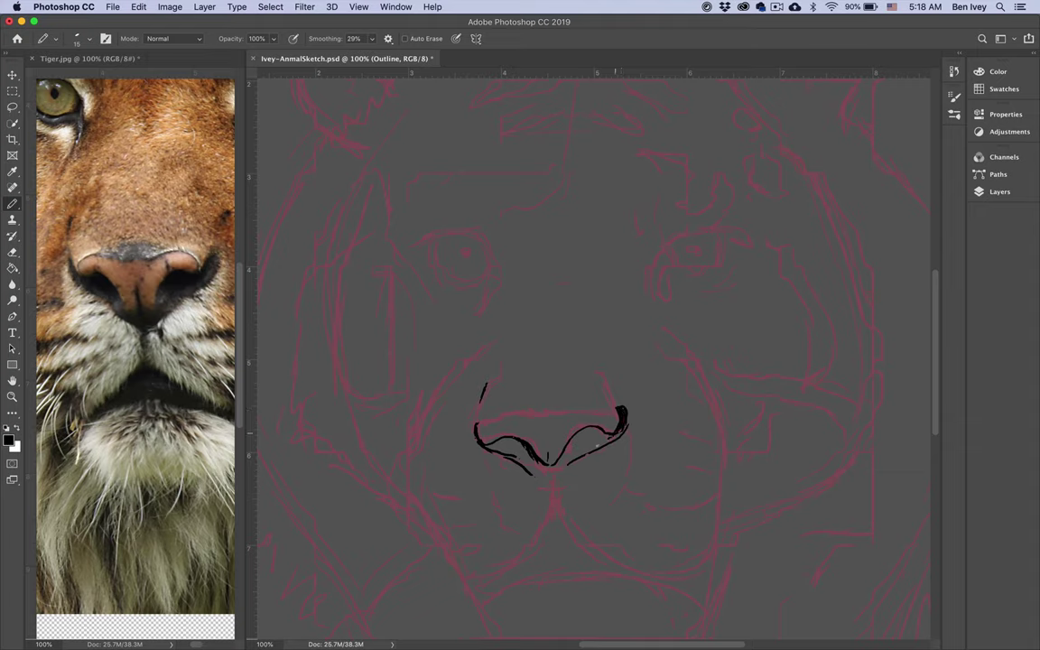
mouse_move(529, 471)
mouse_down()
mouse_move(562, 470)
mouse_move(578, 441)
mouse_move(583, 450)
mouse_move(576, 442)
mouse_up()
mouse_move(495, 451)
mouse_down()
mouse_move(520, 464)
mouse_move(492, 448)
mouse_move(504, 440)
mouse_up()
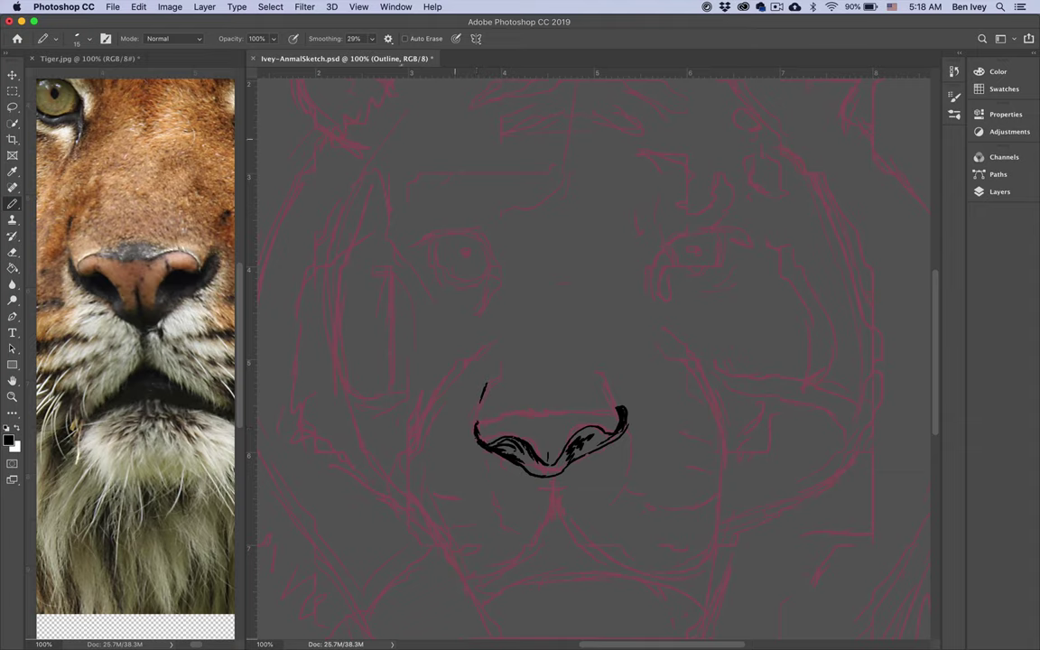
- Lower the smoothing to 8% and fill both nostrils solid black with a 30 px pencil
mouse_move(332, 39)
mouse_down()
mouse_move(305, 40)
mouse_move(317, 38)
mouse_up()
key(bracketright)
key(bracketright)
mouse_move(498, 445)
mouse_down()
mouse_move(524, 464)
mouse_move(499, 448)
mouse_move(522, 444)
mouse_move(507, 447)
mouse_move(541, 472)
mouse_move(577, 442)
mouse_move(591, 450)
mouse_move(596, 436)
mouse_move(580, 434)
mouse_move(616, 442)
mouse_move(595, 438)
mouse_move(544, 472)
mouse_up()
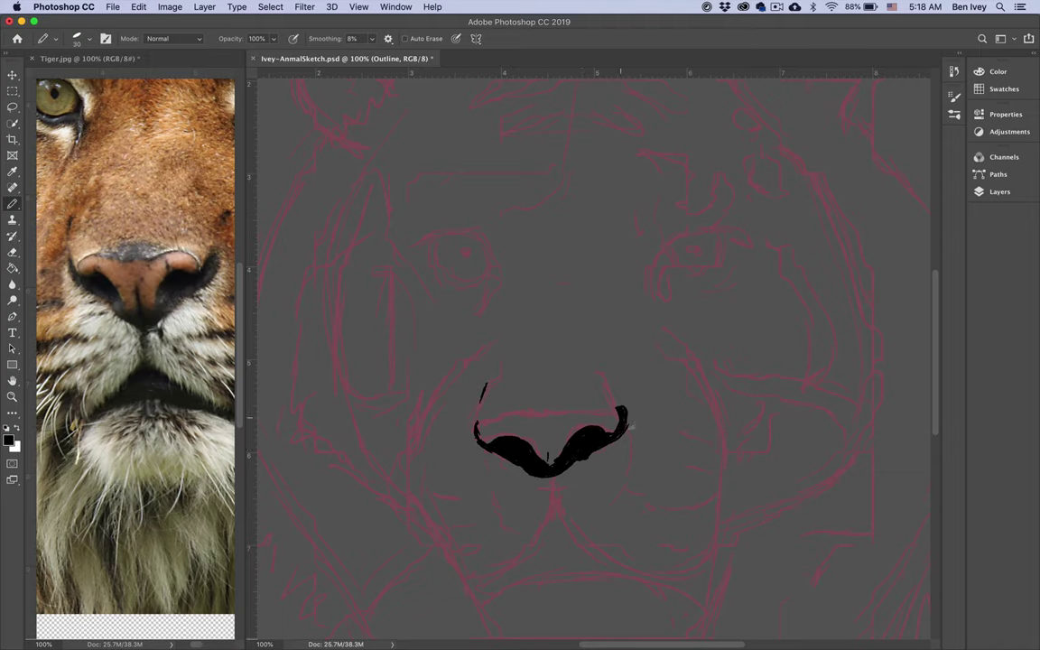
- Reduce the pencil to 8 px and draw the centre line from the nose down towards the mouth
key(bracketleft)
key(bracketleft)
key(bracketleft)
key(bracketleft)
drag(552, 477, 551, 521)
- Block in the upper lip line on both sides of the centre line with thick black strokes, using a 25 px pencil
scroll(543, 290, down, 5)
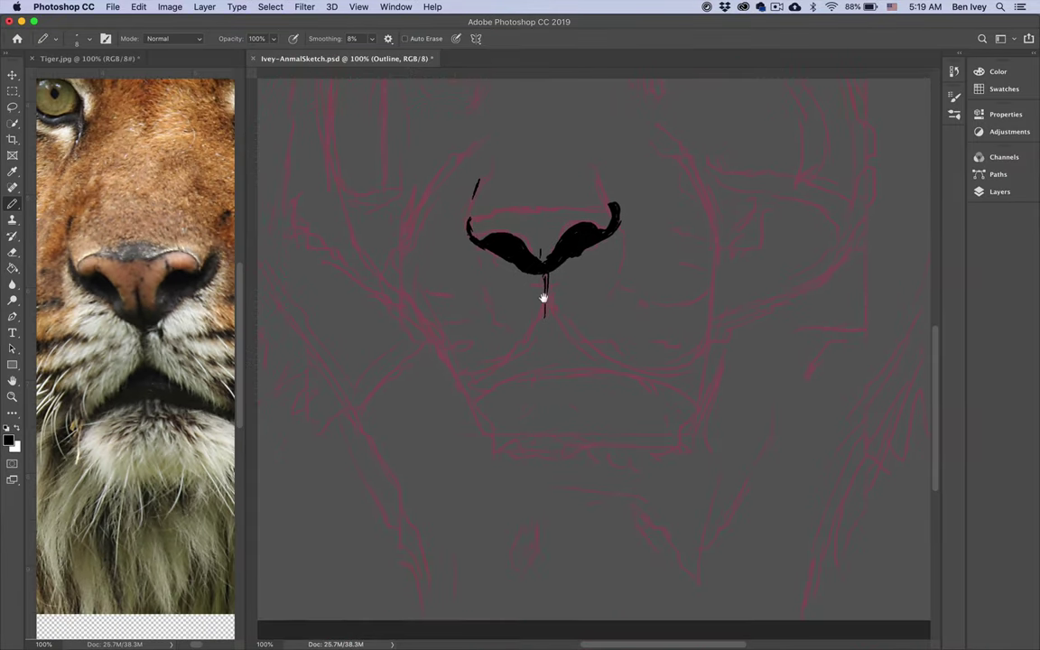
key(super+r)
mouse_move(544, 300)
mouse_down()
mouse_move(545, 318)
mouse_move(546, 286)
mouse_move(514, 355)
mouse_move(470, 380)
mouse_move(537, 350)
mouse_move(472, 383)
mouse_move(553, 313)
mouse_move(606, 352)
mouse_move(554, 331)
mouse_up()
mouse_move(552, 328)
mouse_down()
mouse_move(553, 351)
mouse_move(516, 366)
mouse_up()
drag(534, 359, 574, 345)
drag(574, 345, 624, 366)
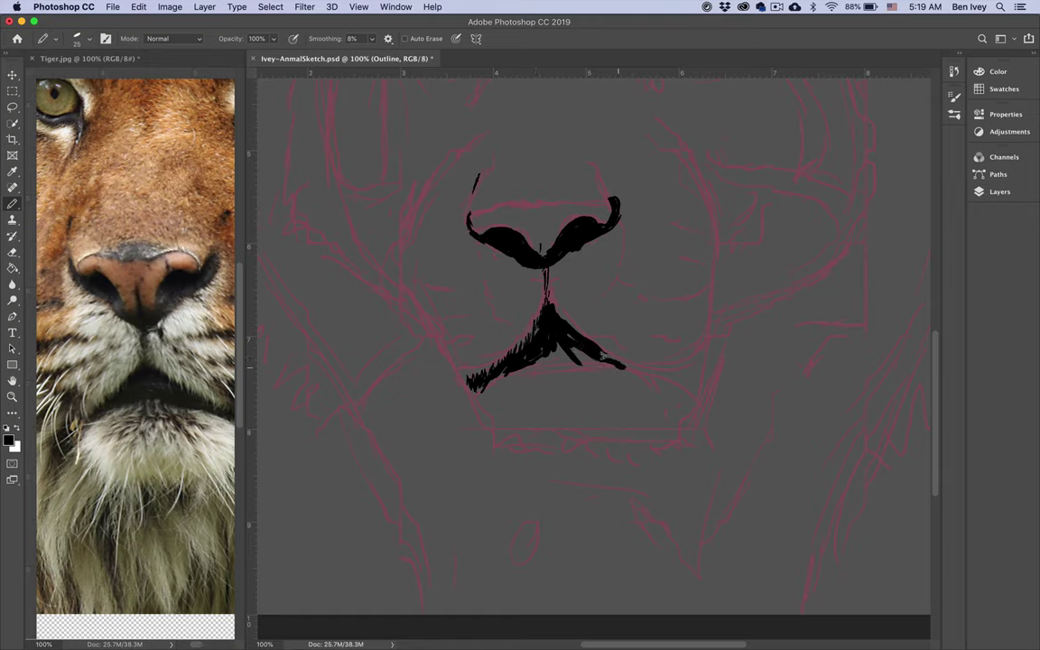
- Fill the mouth opening with black, add fur spikes along its upper right edge and extend the right corner
click(210, 347)
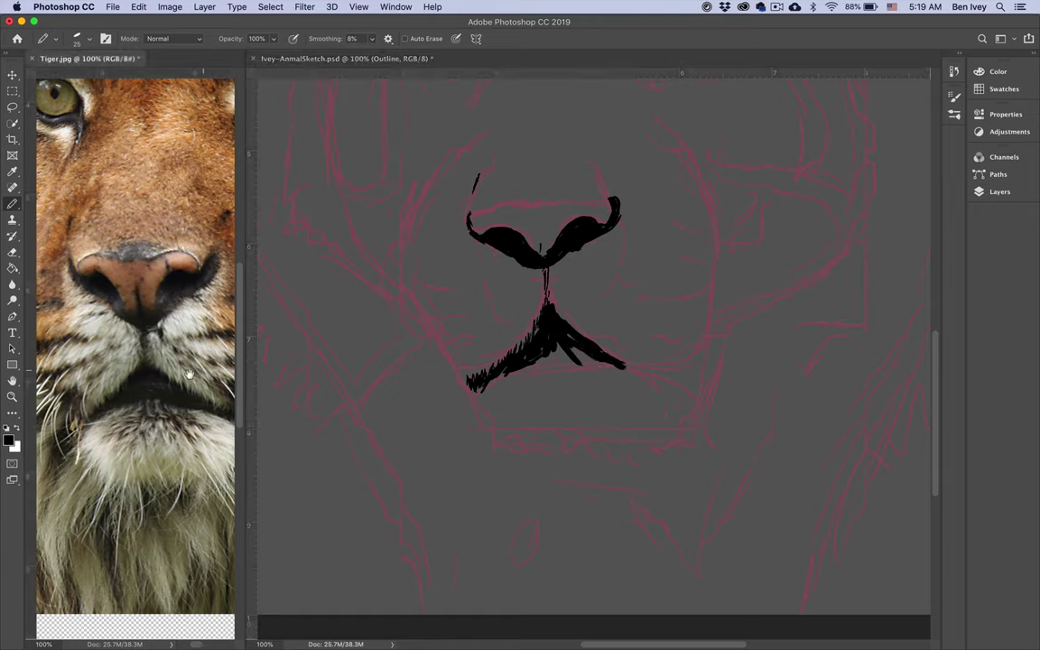
drag(169, 335, 140, 316)
click(591, 353)
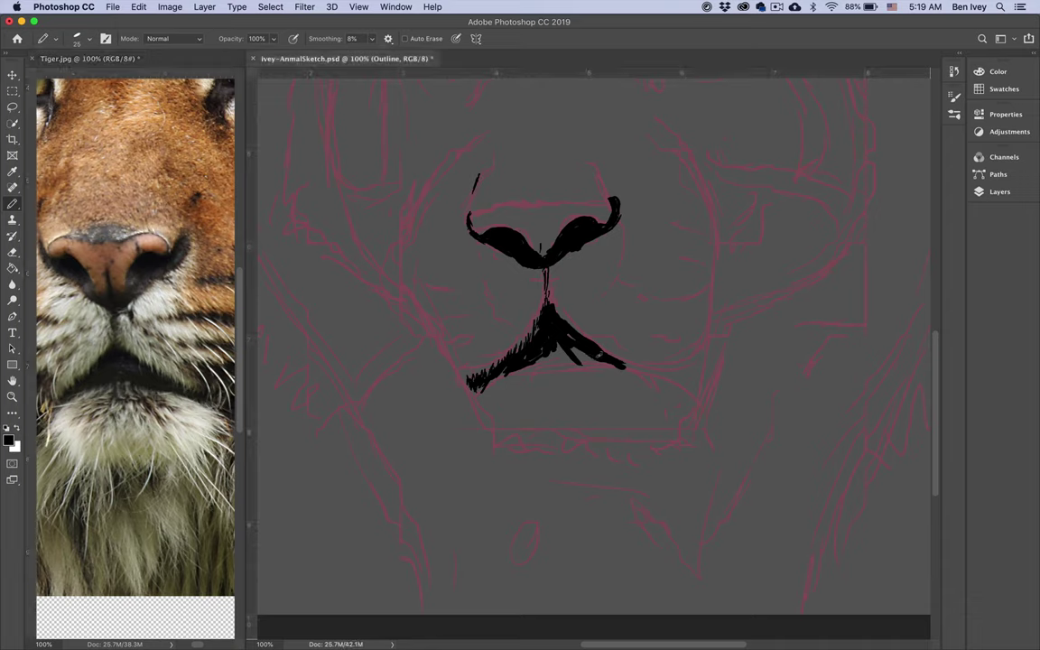
drag(562, 348, 551, 358)
mouse_move(592, 344)
mouse_down()
mouse_move(592, 335)
mouse_move(604, 342)
mouse_up()
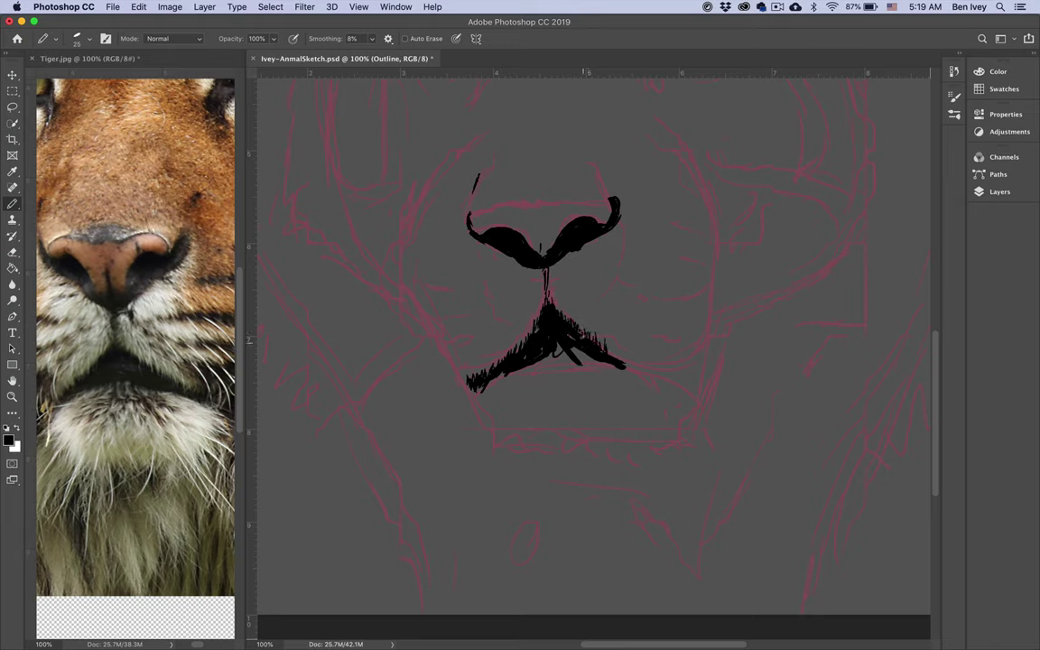
mouse_move(556, 344)
mouse_down()
mouse_move(557, 364)
mouse_move(626, 370)
mouse_up()
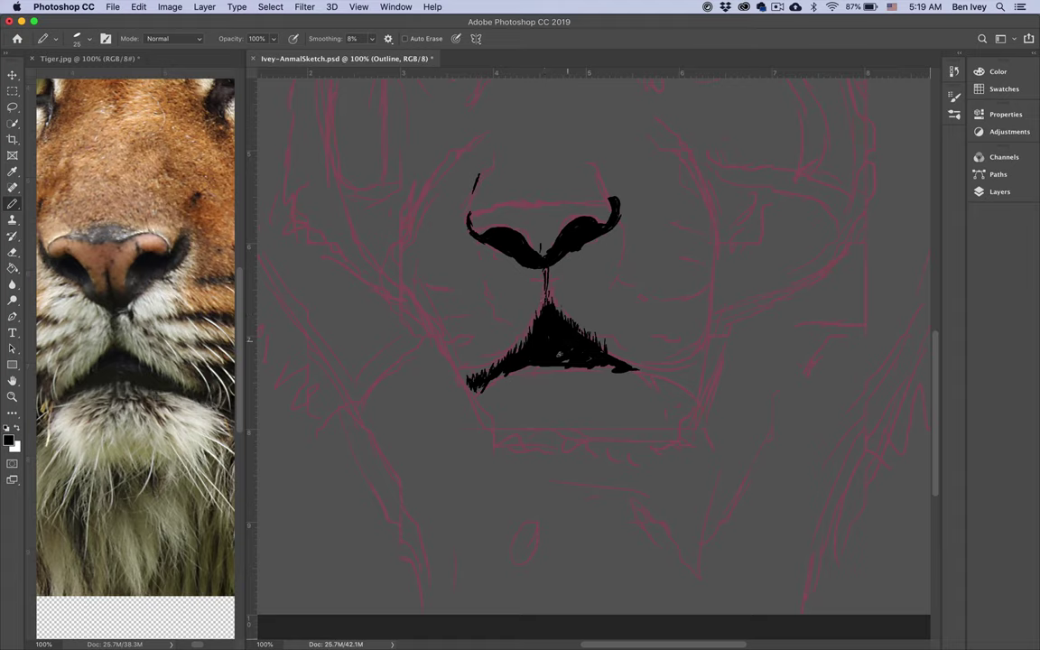
drag(629, 368, 644, 370)
- Draw short radiating fur strokes on the chin just below the mouth with an 8 px pencil
key(super+equal)
key(super+equal)
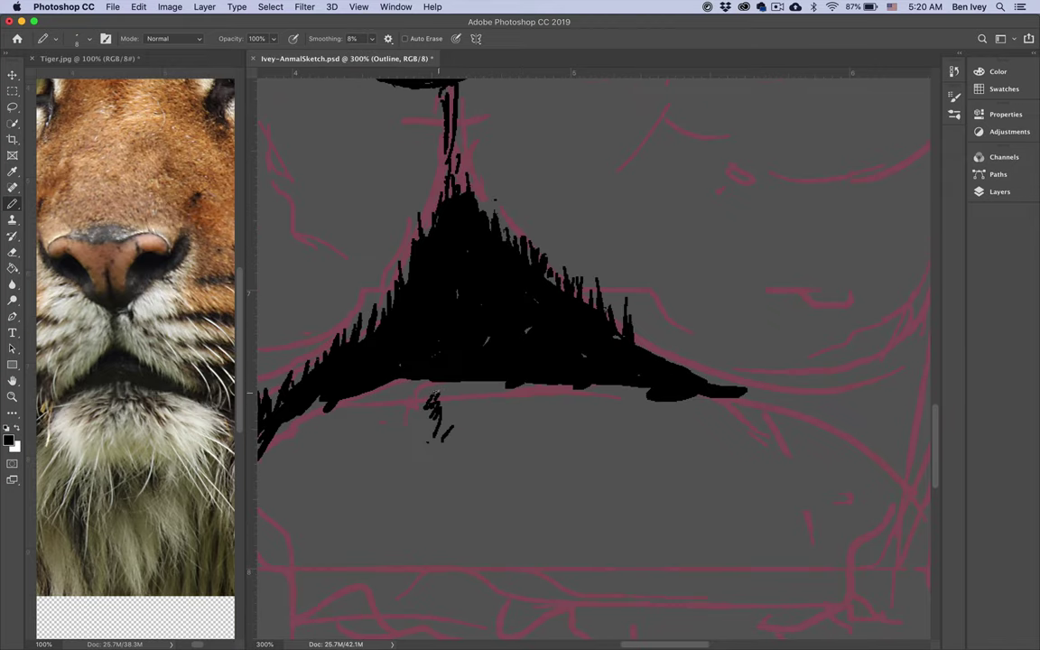
mouse_move(434, 397)
mouse_down()
mouse_move(411, 423)
mouse_move(426, 403)
mouse_move(467, 438)
mouse_move(446, 469)
mouse_move(468, 415)
mouse_up()
drag(473, 396, 467, 401)
drag(472, 388, 468, 393)
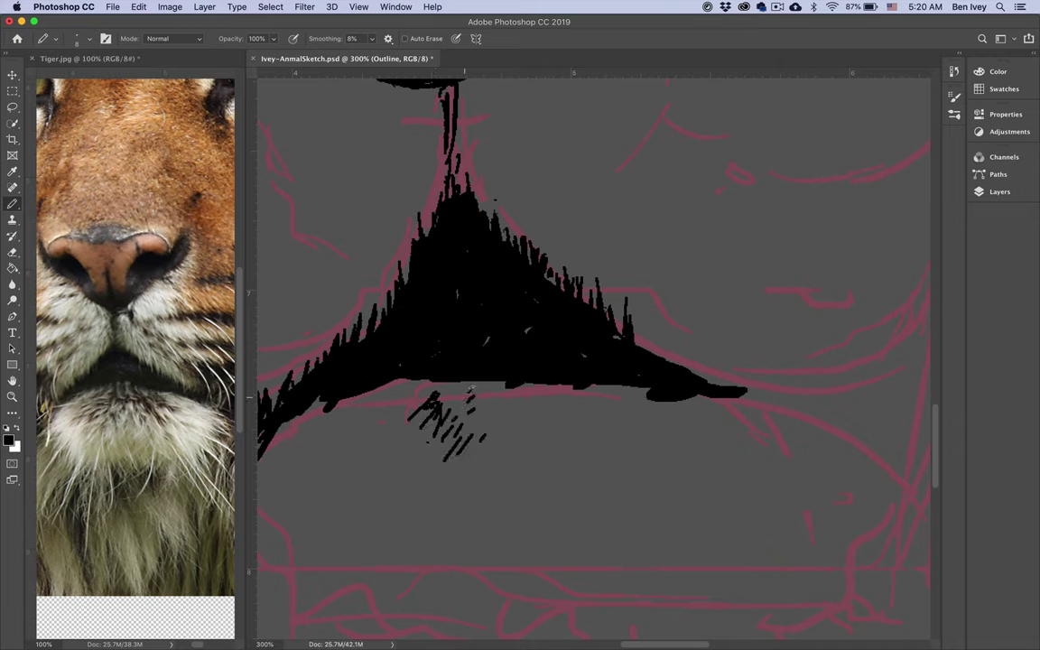
key(super+minus)
key(super+minus)
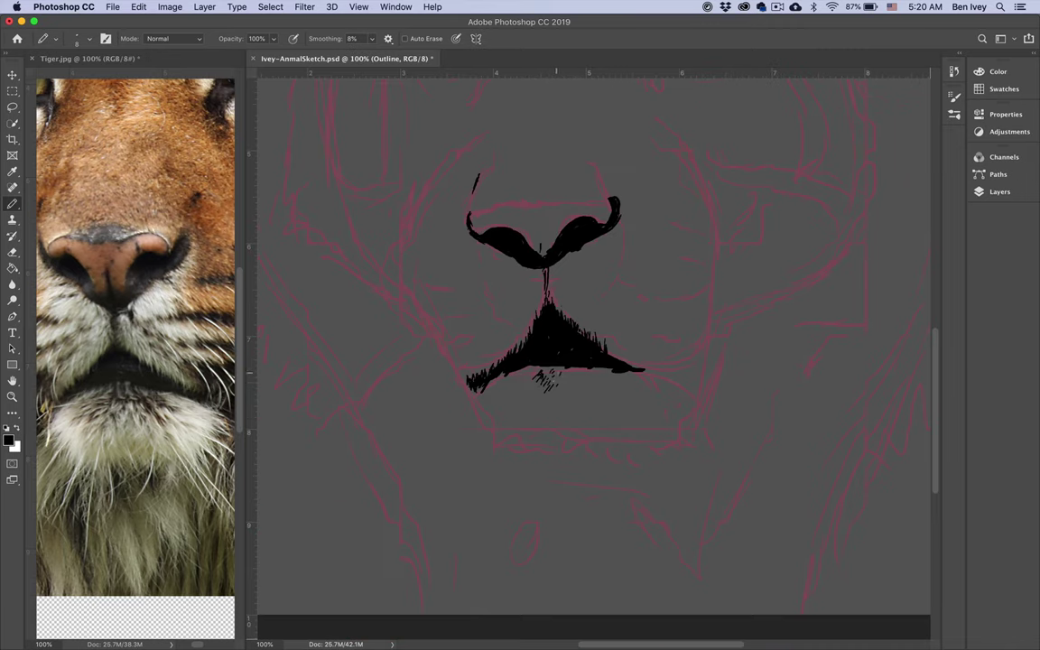
drag(560, 381, 579, 391)
drag(597, 391, 588, 383)
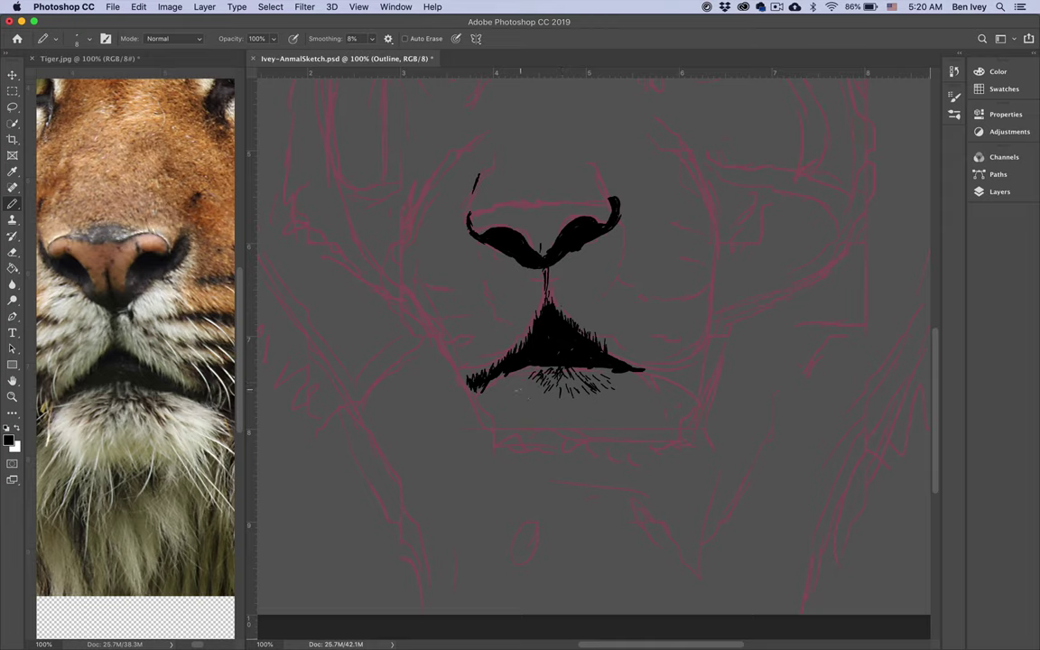
drag(528, 402, 535, 394)
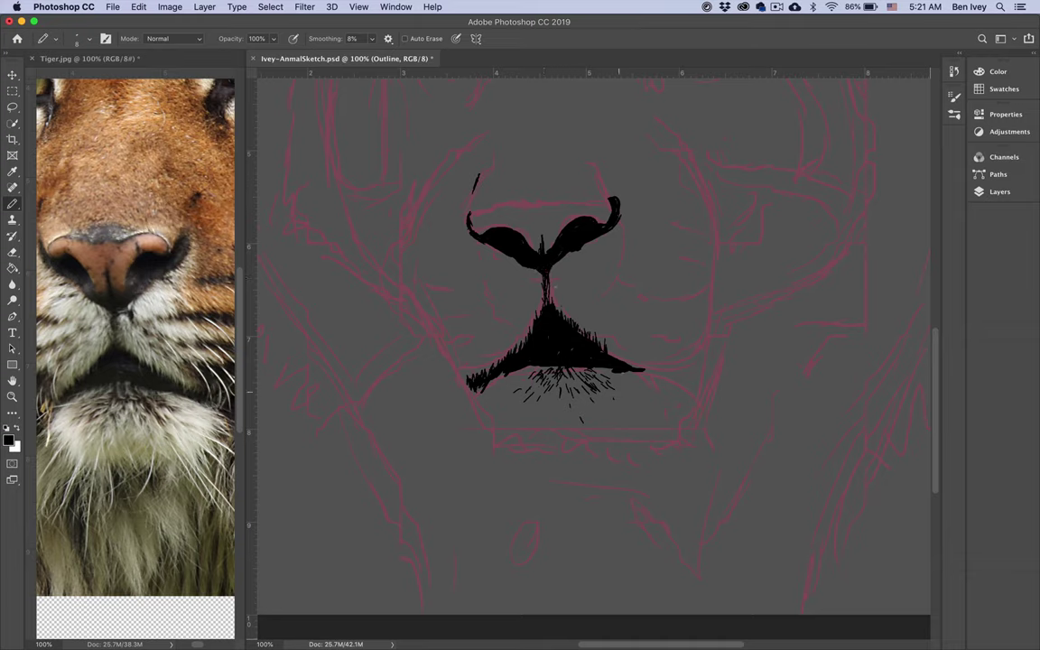
- Zoom the tiger photo out to 66.7% and ink the lower left muzzle edge up from the mouth corner
click(215, 362)
key(super+minus)
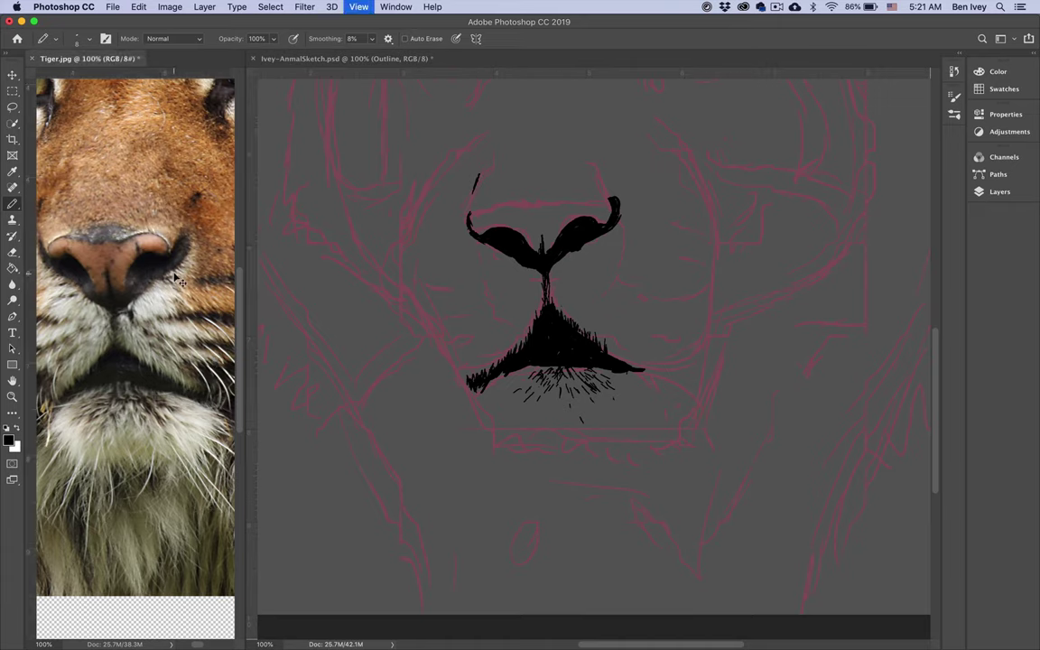
click(637, 367)
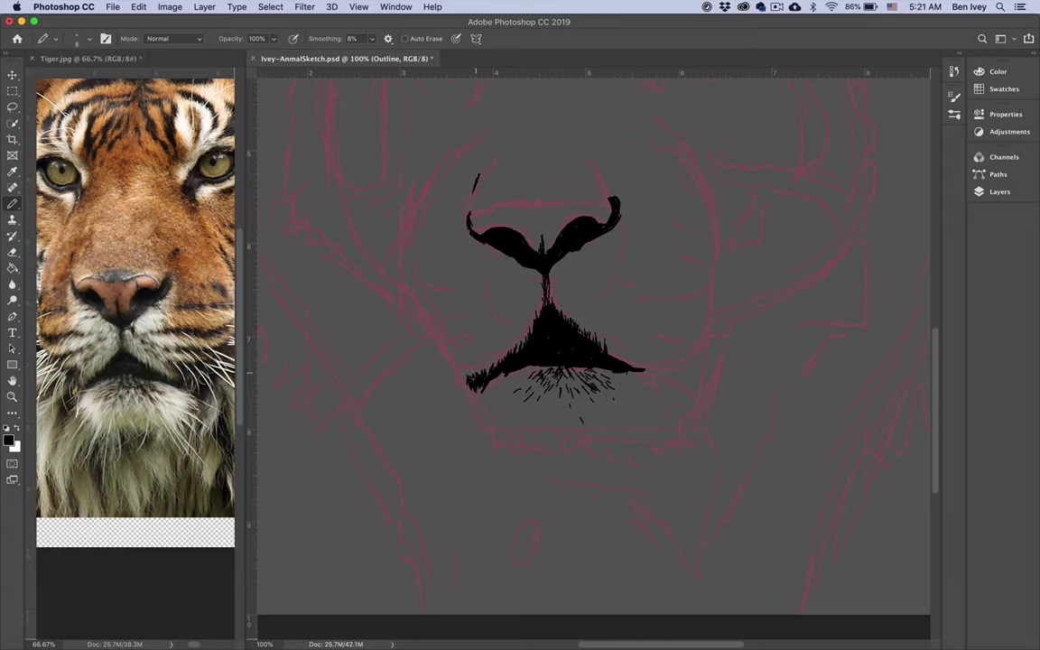
drag(471, 379, 444, 353)
- Try a long curved contour around the left muzzle, compare it with the photo's left side, and undo the stroke
mouse_move(438, 347)
mouse_down()
mouse_move(412, 302)
mouse_move(404, 227)
mouse_move(424, 174)
mouse_move(474, 140)
mouse_up()
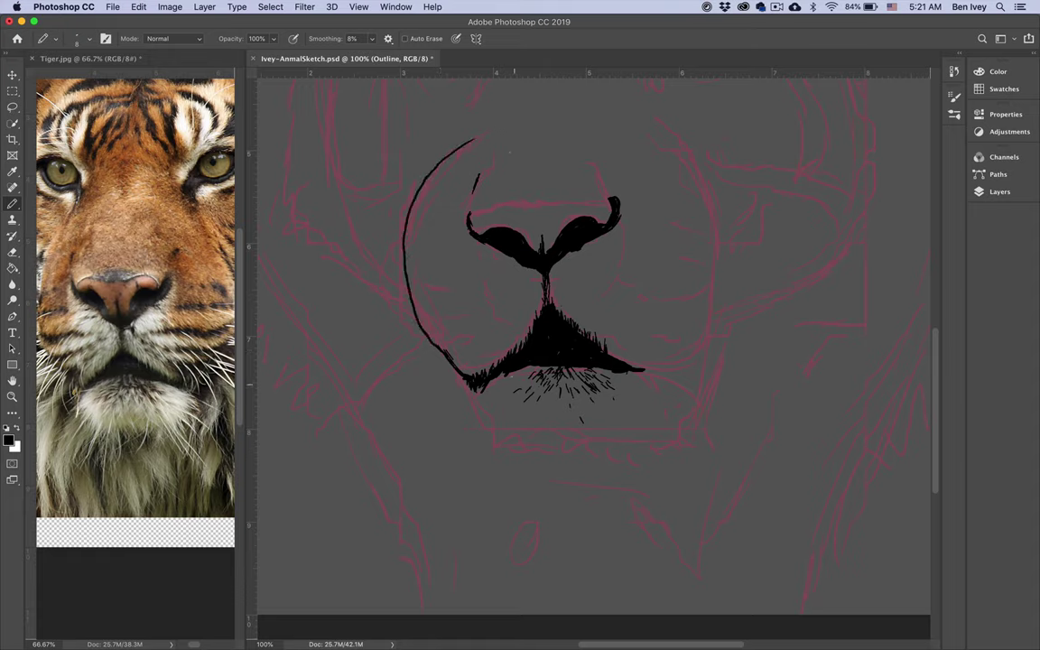
click(109, 248)
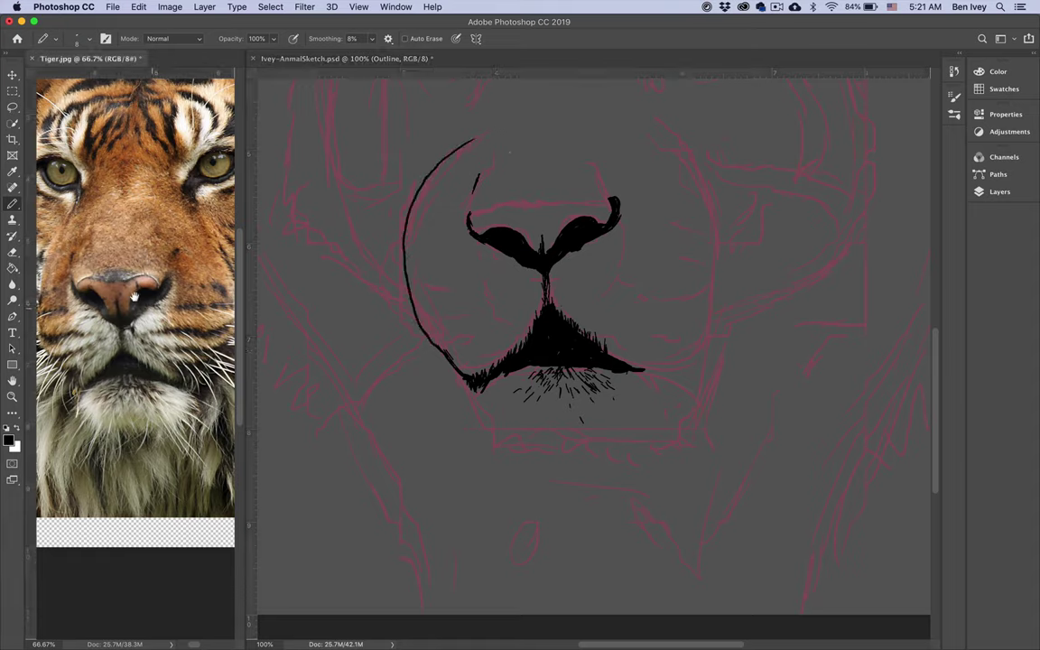
scroll(122, 268, left, 5)
drag(124, 272, 126, 271)
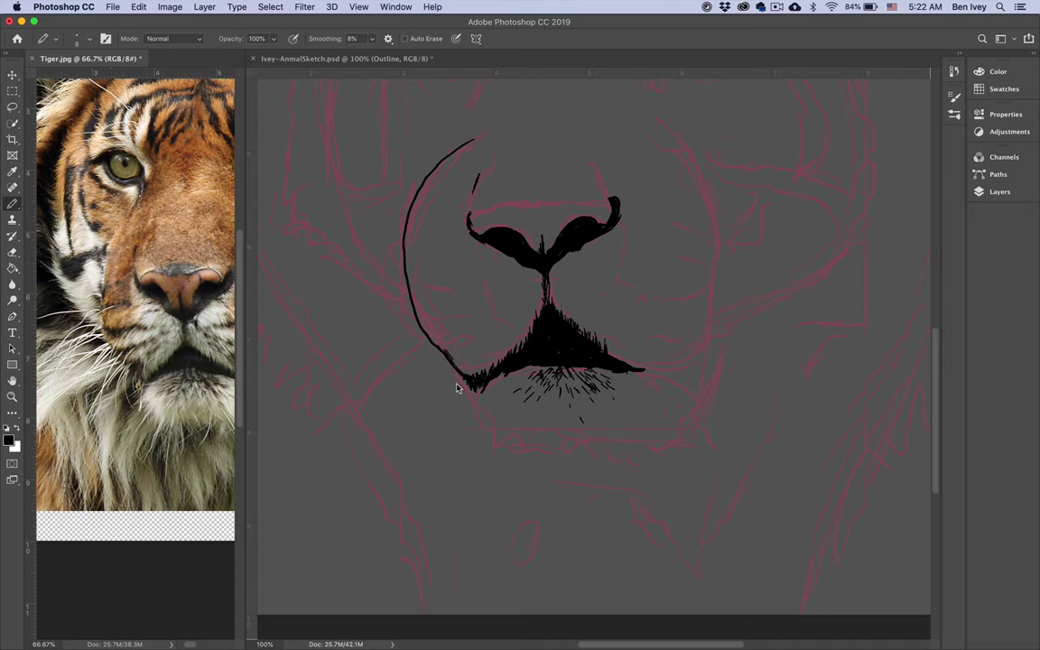
click(456, 426)
key(super+z)
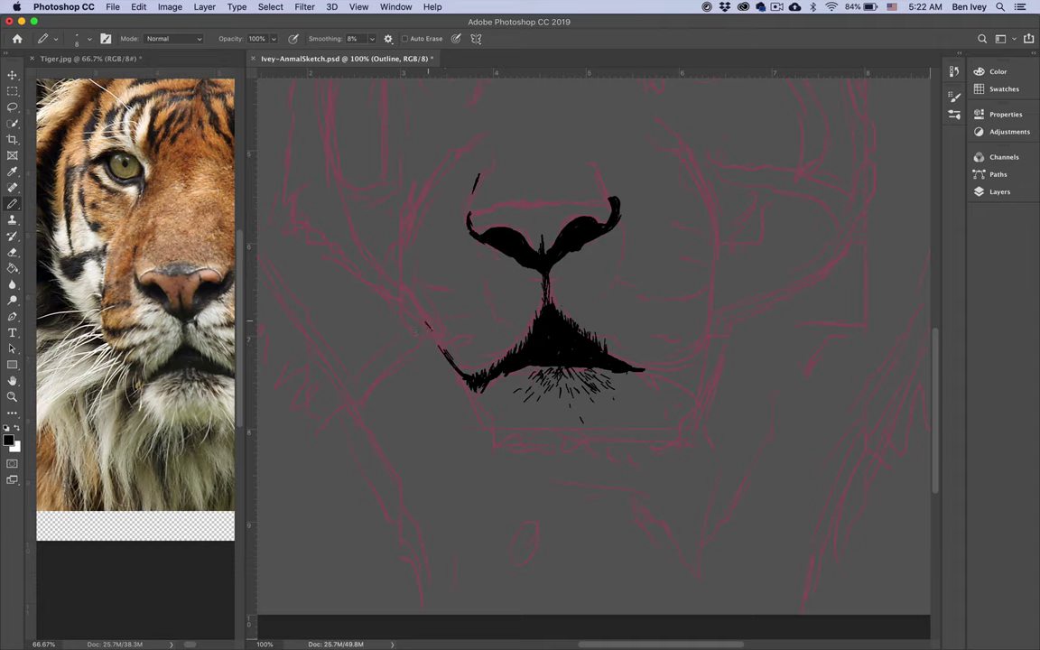
- Ink the muzzle's left contour in broken strokes up toward the nose bridge and set the pencil smoothing to 24%
mouse_move(426, 322)
mouse_down()
mouse_move(405, 258)
mouse_move(404, 280)
mouse_move(407, 242)
mouse_up()
drag(407, 270, 403, 239)
drag(442, 171, 454, 158)
drag(415, 271, 436, 281)
drag(313, 40, 326, 40)
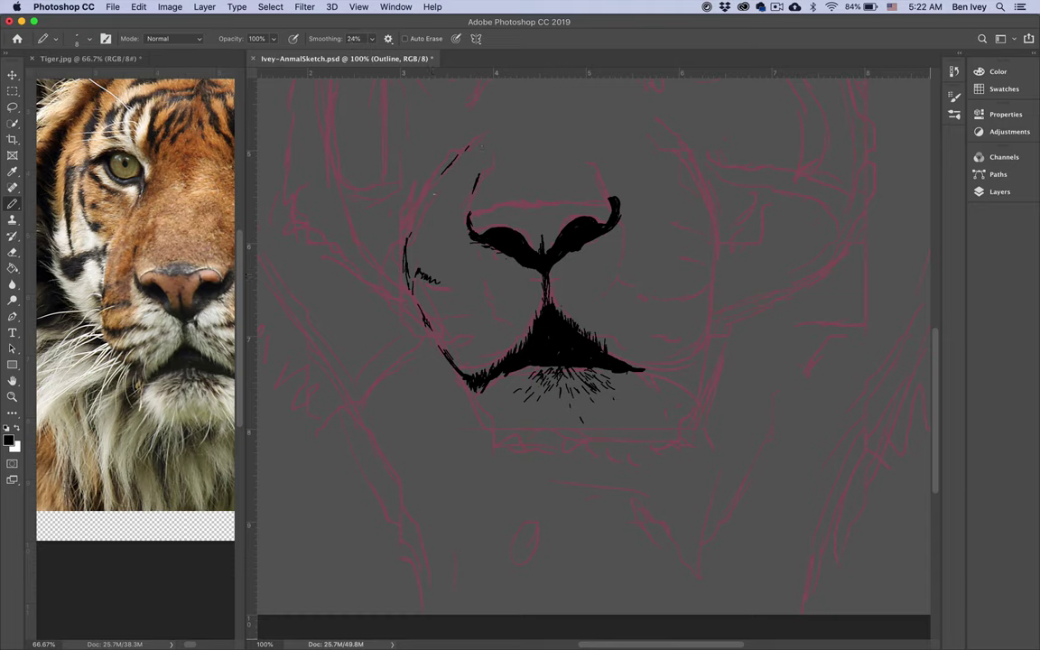
- Draw jagged whisker stripes inward across the left half of the muzzle, from beside the nostril down to the mouth corner
drag(414, 269, 453, 286)
drag(415, 253, 425, 257)
mouse_move(429, 316)
mouse_down()
mouse_move(454, 329)
mouse_move(489, 320)
mouse_up()
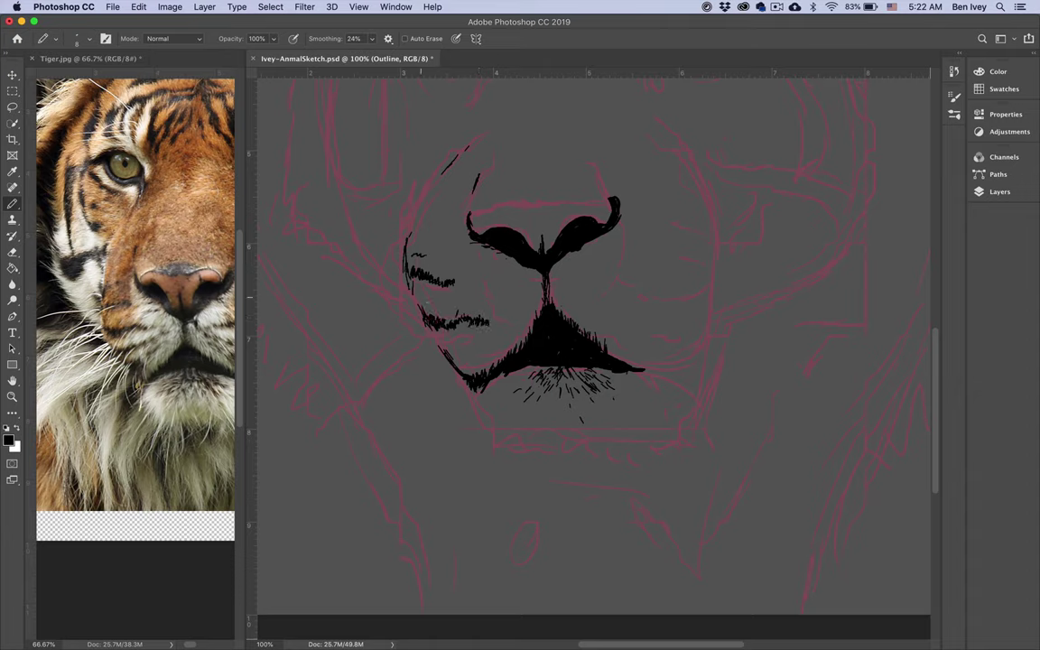
mouse_move(447, 346)
mouse_down()
mouse_move(508, 336)
mouse_move(498, 311)
mouse_move(481, 316)
mouse_move(488, 322)
mouse_move(499, 317)
mouse_move(463, 319)
mouse_move(504, 310)
mouse_up()
drag(457, 283, 467, 286)
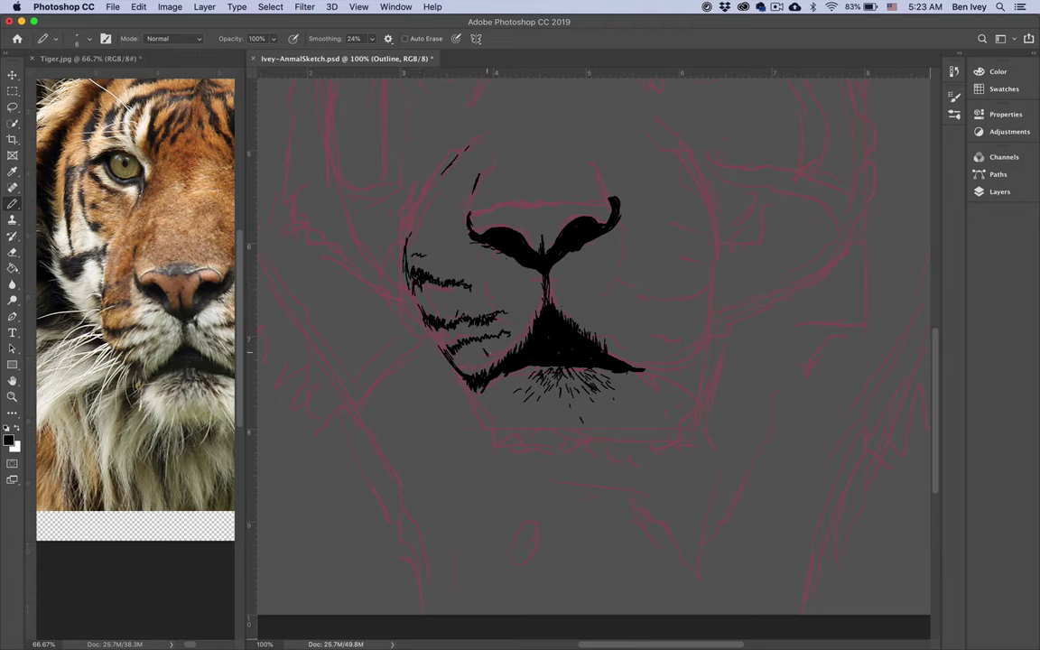
- Hatch short fur strokes above the left side of the mouth and extend the upper left whisker stripe with small dashes
drag(503, 340, 506, 350)
drag(509, 340, 518, 346)
drag(517, 334, 522, 342)
drag(521, 314, 530, 337)
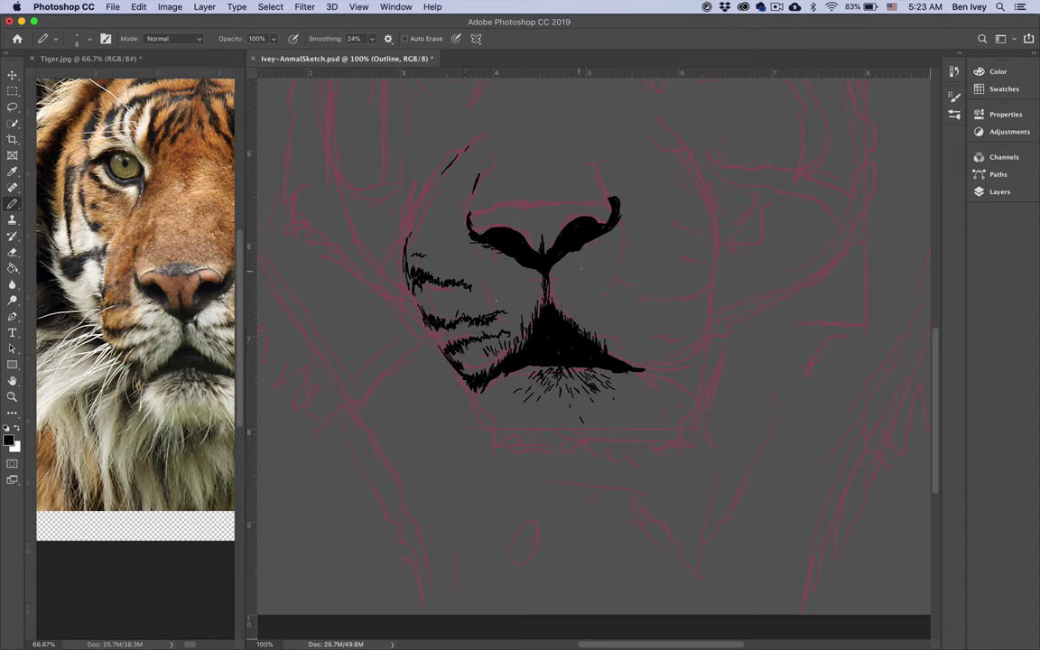
drag(510, 283, 477, 286)
- Ink the muzzle's right contour from the right mouth corner up around to the height of the nose
click(169, 214)
drag(180, 282, 115, 283)
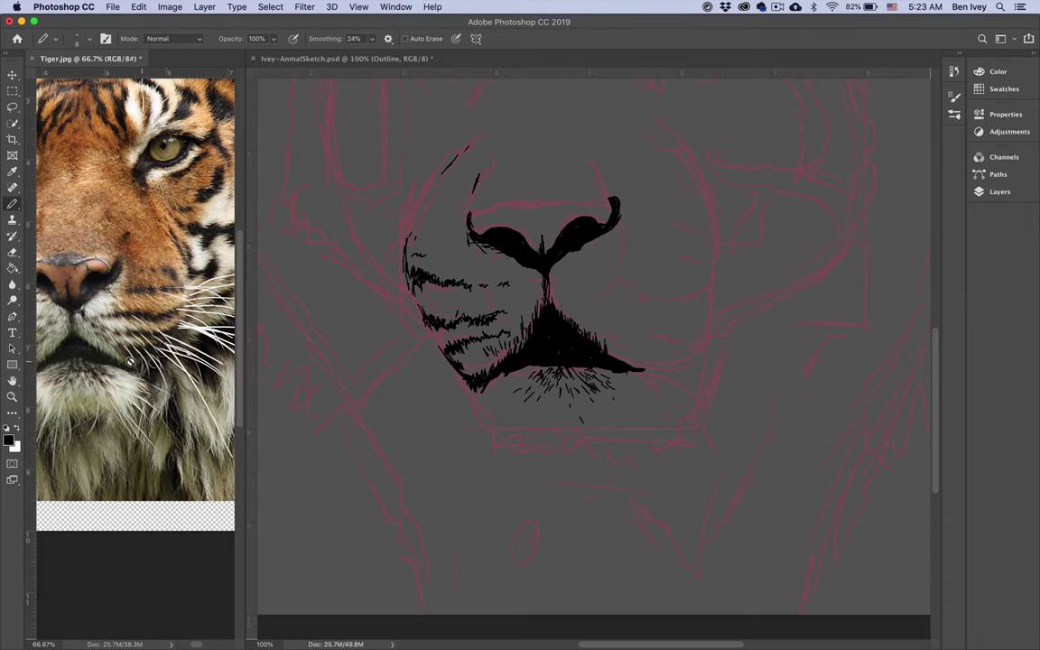
click(645, 368)
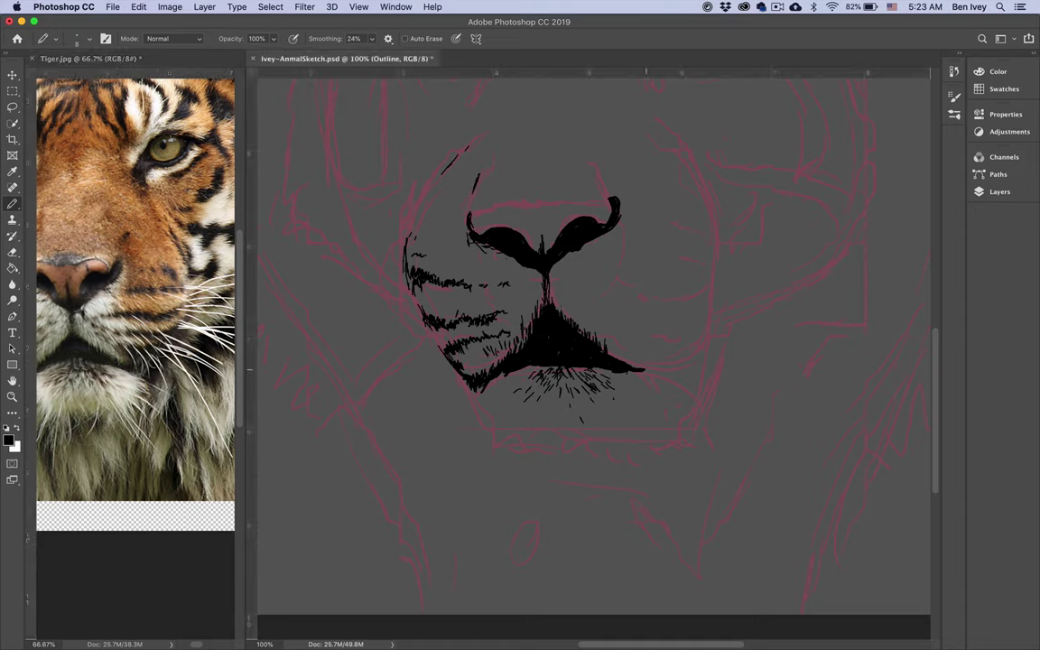
drag(646, 368, 689, 353)
drag(703, 343, 712, 297)
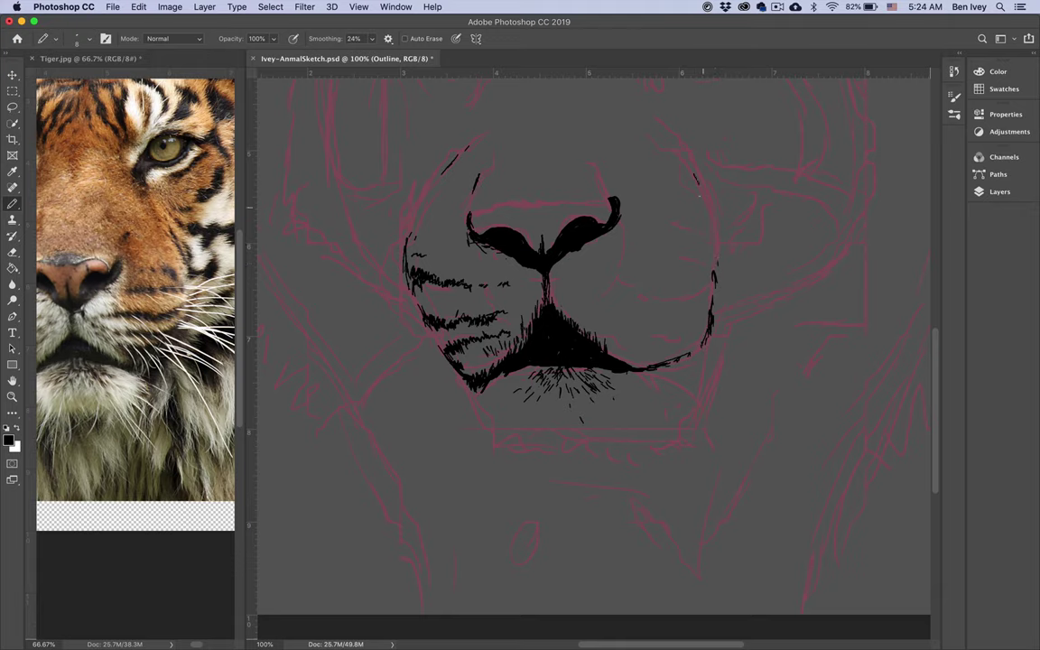
drag(695, 174, 711, 234)
- Draw jagged whisker stripes across the right half of the muzzle and small fur marks beside the line under the nose
drag(696, 242, 645, 244)
drag(703, 264, 695, 268)
drag(695, 263, 609, 274)
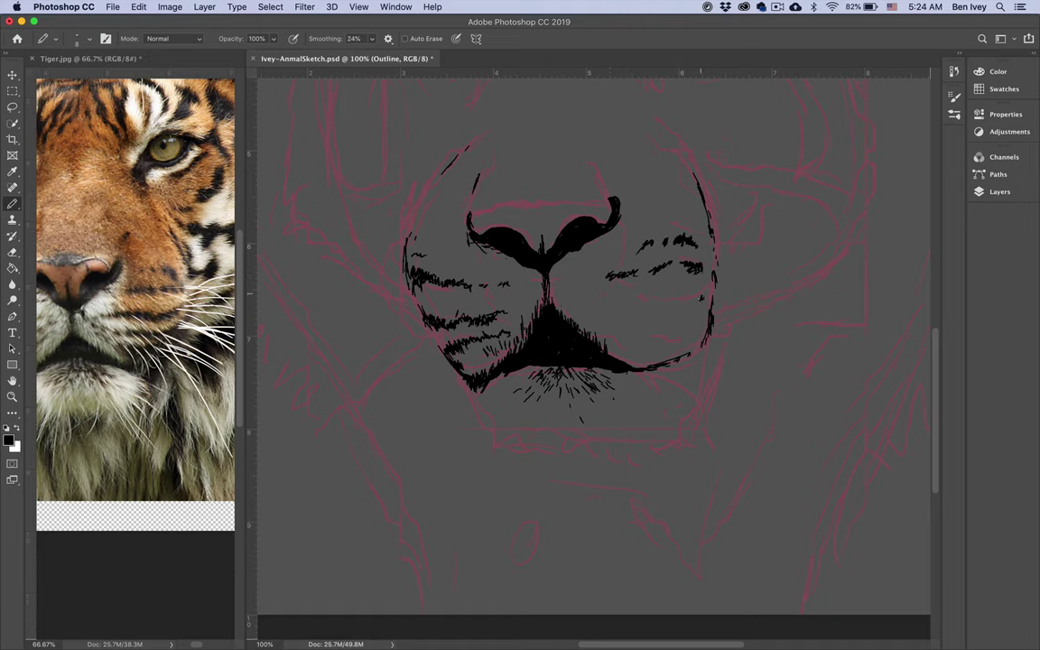
mouse_move(701, 297)
mouse_down()
mouse_move(620, 312)
mouse_move(579, 303)
mouse_up()
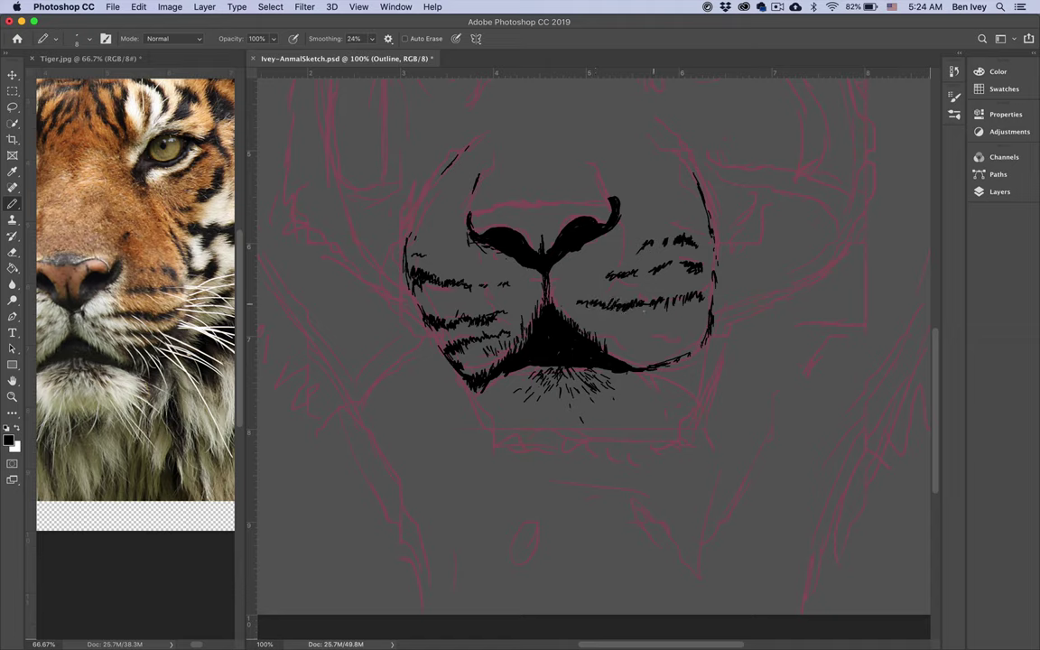
drag(608, 269, 597, 275)
drag(708, 292, 706, 287)
drag(705, 296, 711, 290)
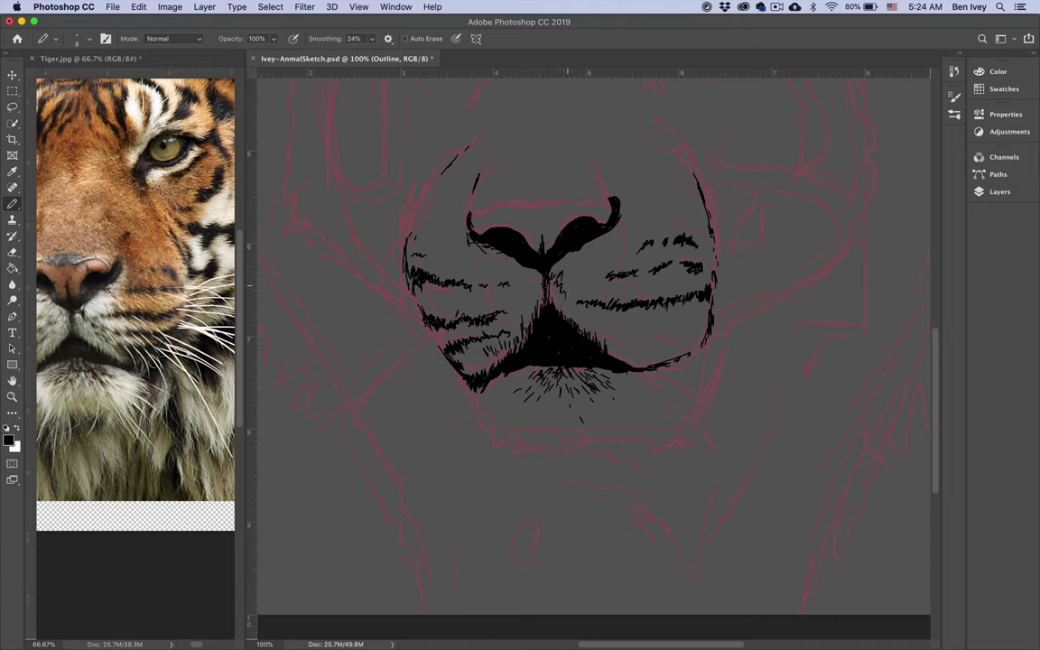
drag(560, 279, 557, 283)
drag(634, 329, 643, 331)
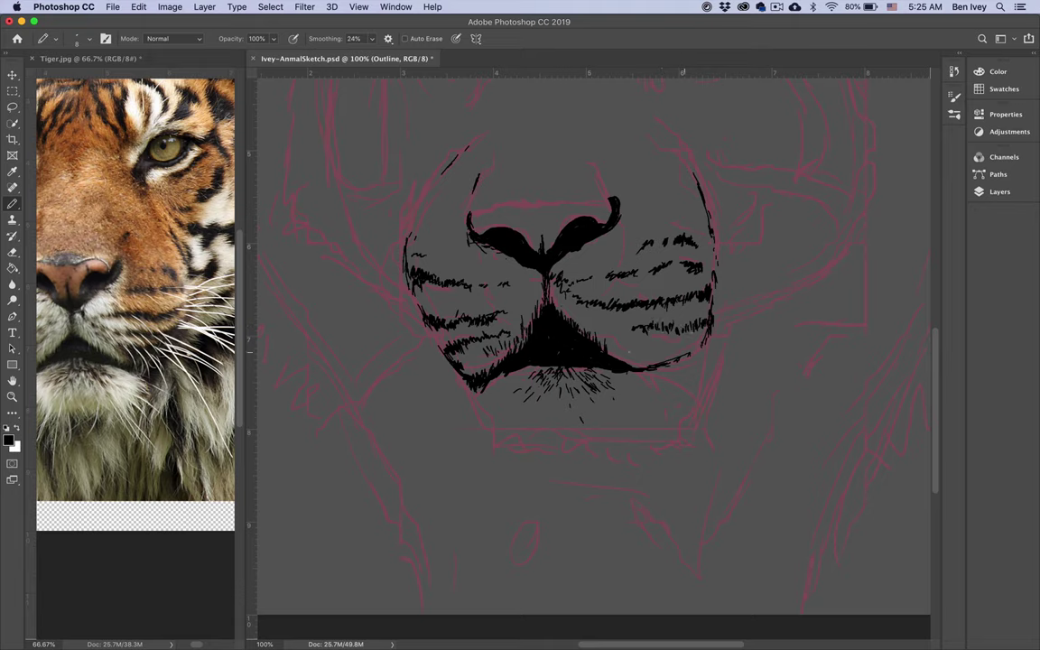
- Hatch dense short fur along the lower right muzzle above the mouth corner and around the outside of the right nostril
mouse_move(633, 342)
mouse_down()
mouse_move(643, 354)
mouse_move(689, 352)
mouse_move(657, 356)
mouse_up()
drag(643, 347, 633, 362)
drag(634, 347, 636, 361)
drag(572, 320, 576, 330)
mouse_move(588, 316)
mouse_down()
mouse_move(580, 328)
mouse_move(591, 325)
mouse_up()
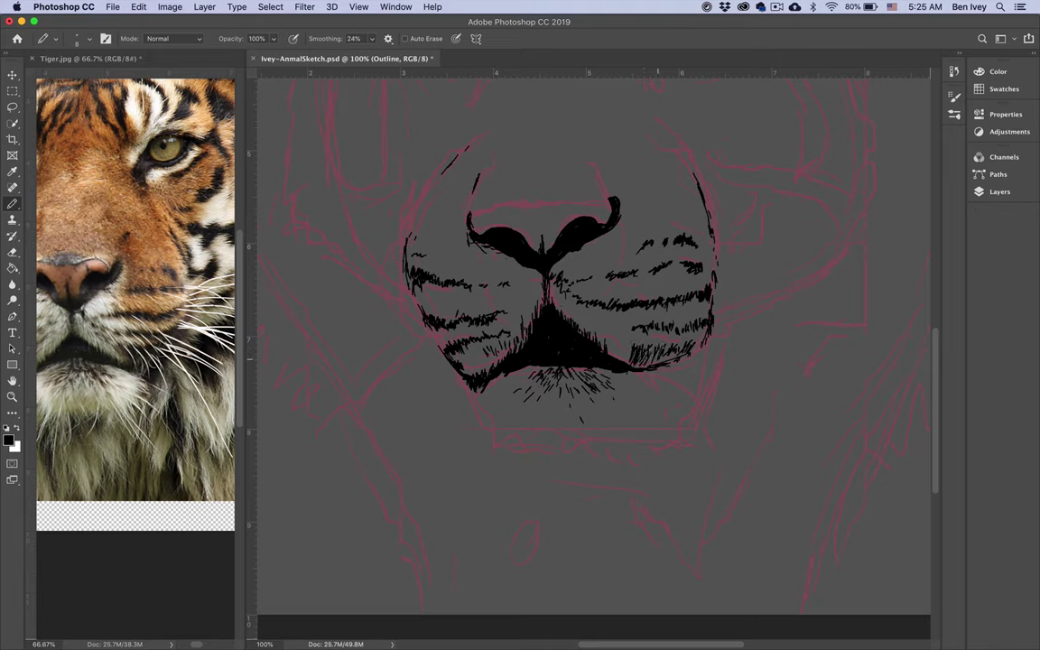
drag(677, 342, 677, 356)
drag(629, 346, 623, 356)
drag(613, 314, 603, 323)
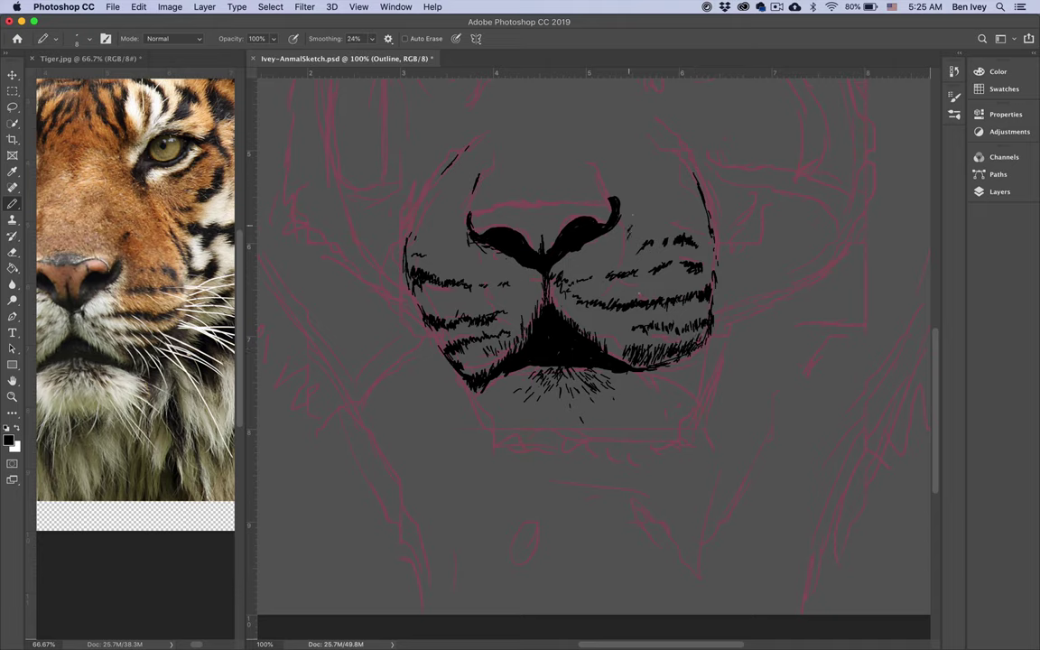
drag(632, 222, 622, 185)
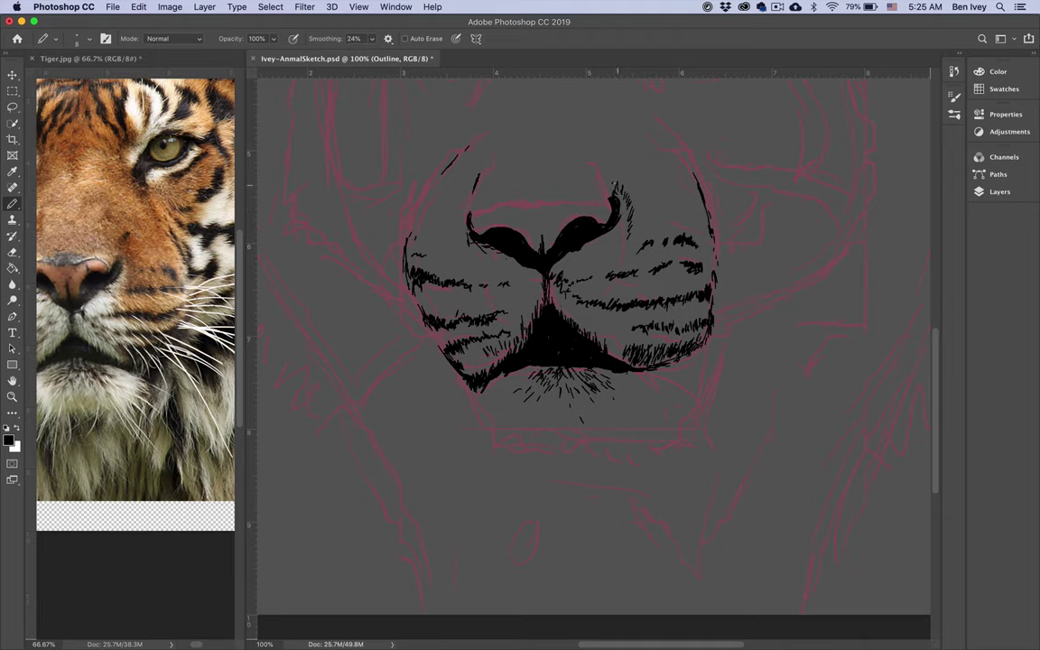
- Ink the curved top edge of the nose with short fur strokes and add a dashed stripe on the upper left muzzle
click(148, 281)
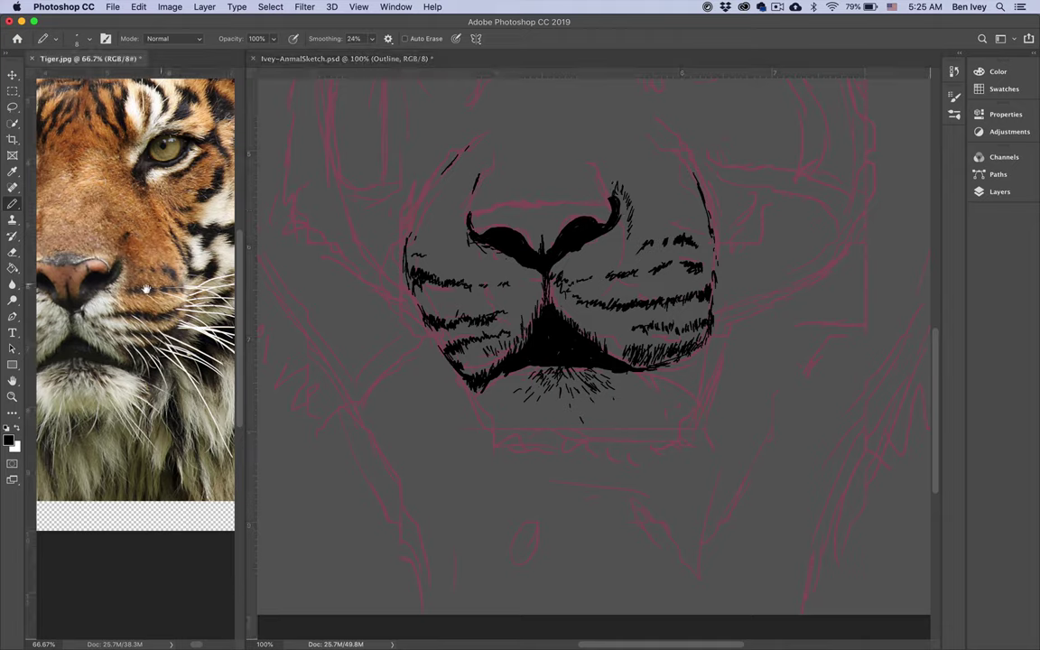
drag(149, 285, 267, 280)
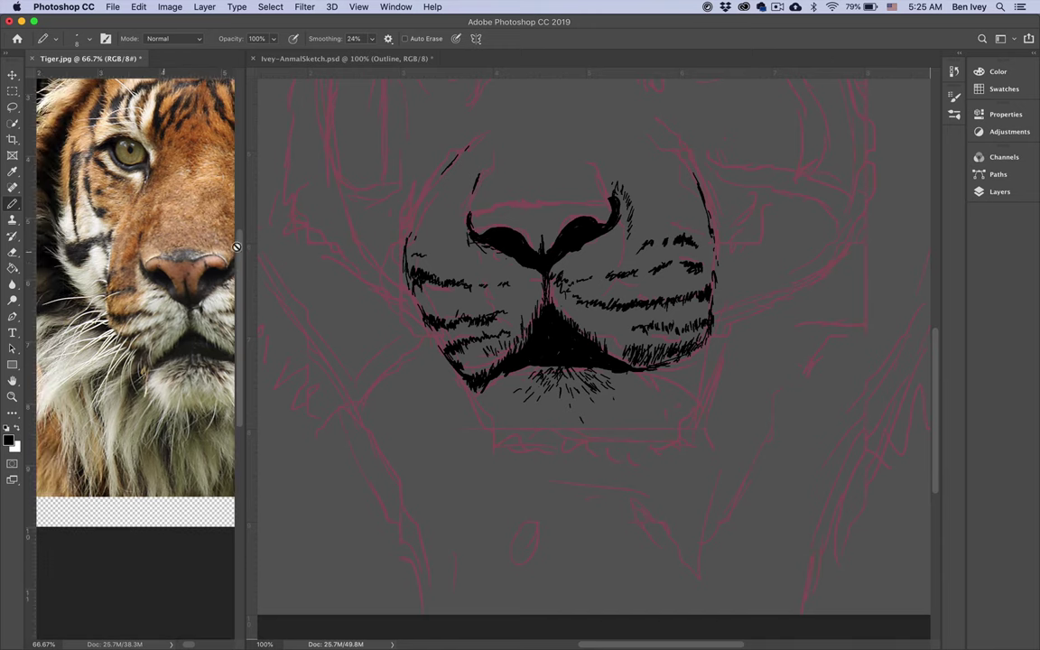
click(487, 211)
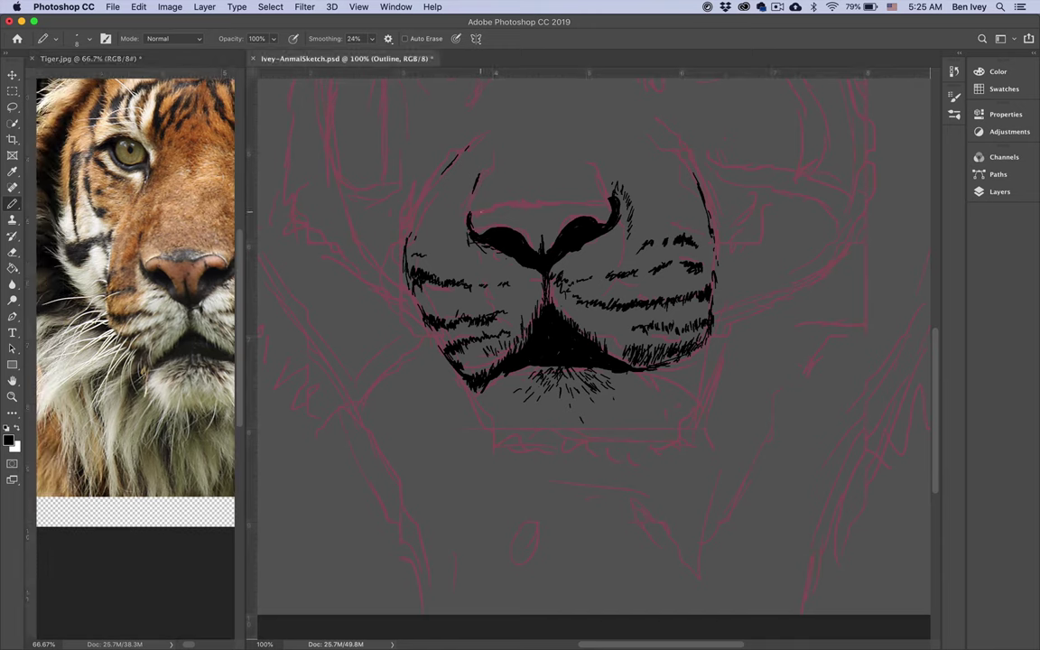
drag(482, 215, 591, 197)
drag(526, 202, 552, 195)
mouse_move(549, 197)
mouse_down()
mouse_move(576, 191)
mouse_move(538, 193)
mouse_move(601, 208)
mouse_up()
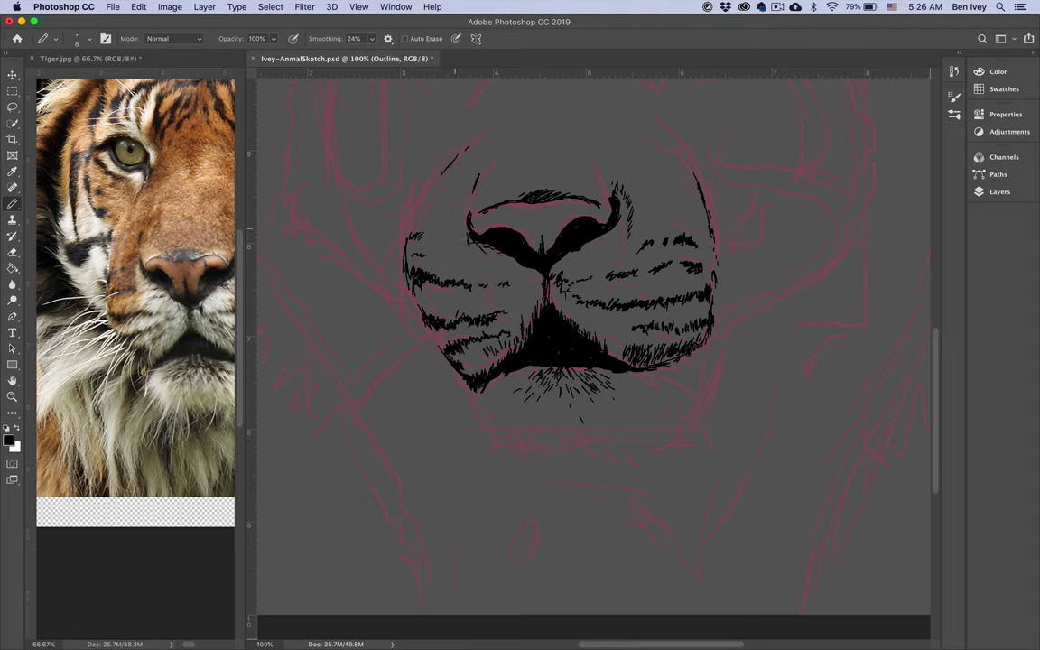
drag(457, 229, 458, 239)
drag(449, 229, 450, 237)
- Ink the left eye with a 25 px pencil, drawing the upper lid, inner corner, round iris outline and pupil
scroll(585, 271, down, 3)
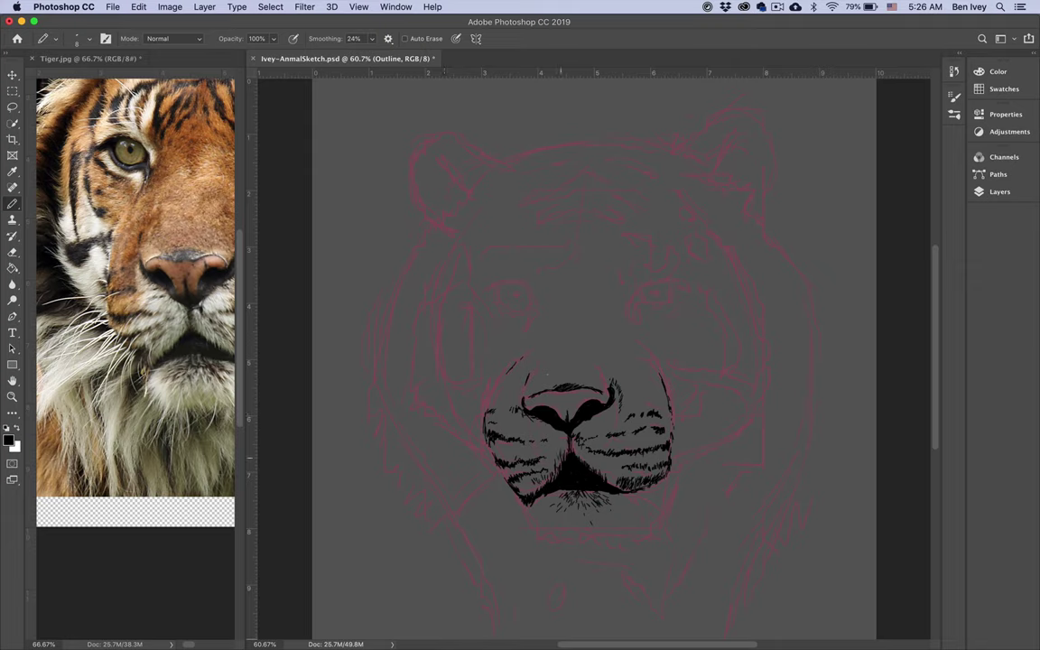
click(158, 172)
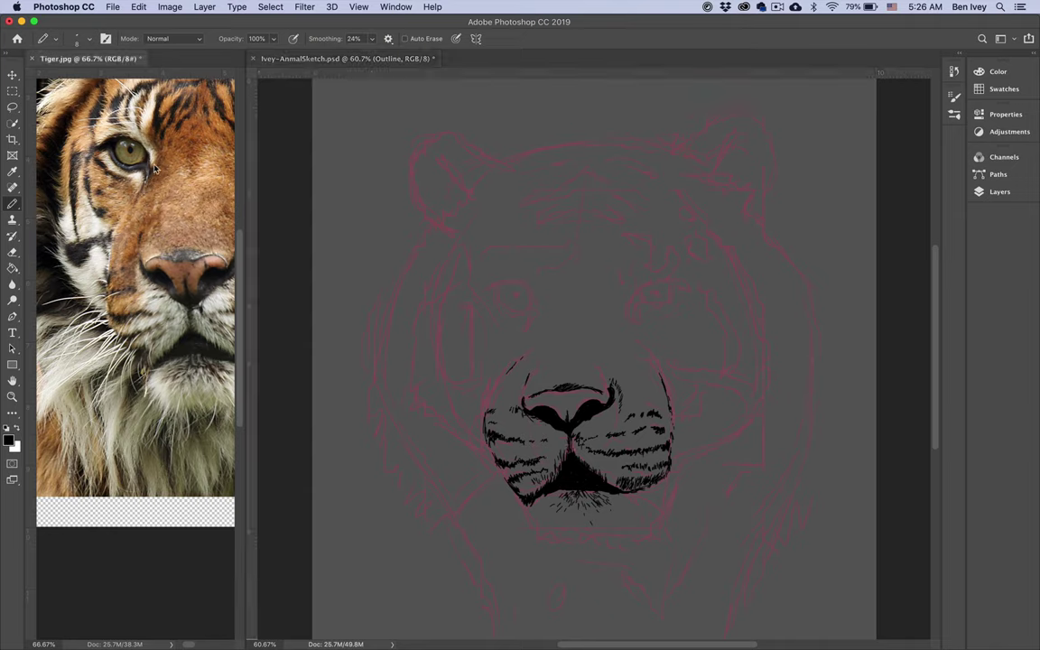
drag(164, 206, 209, 289)
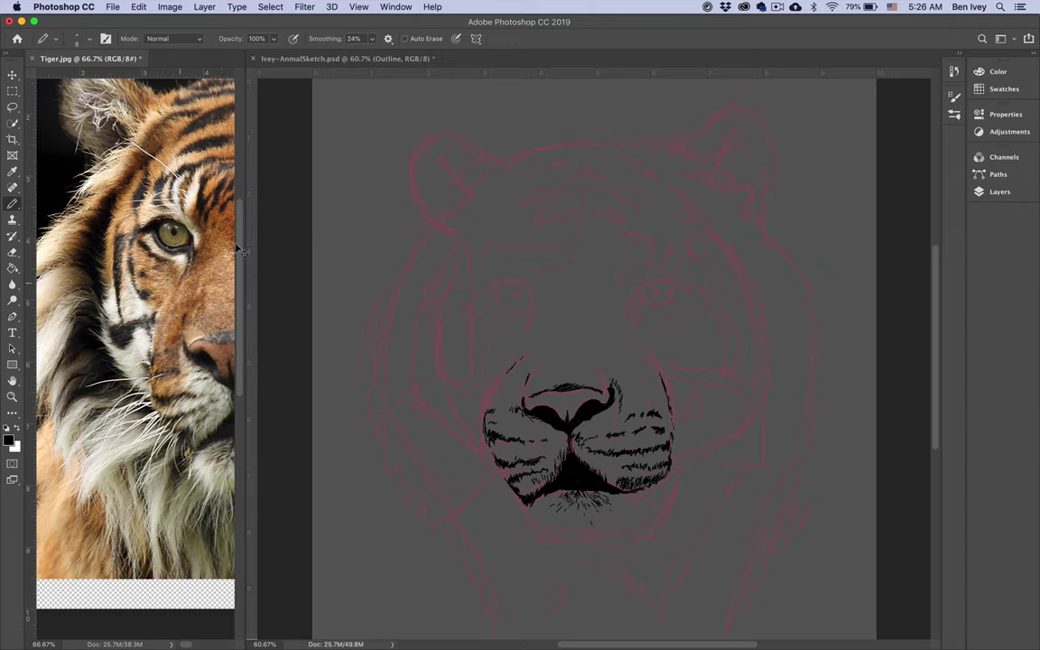
click(506, 318)
key(super+equal)
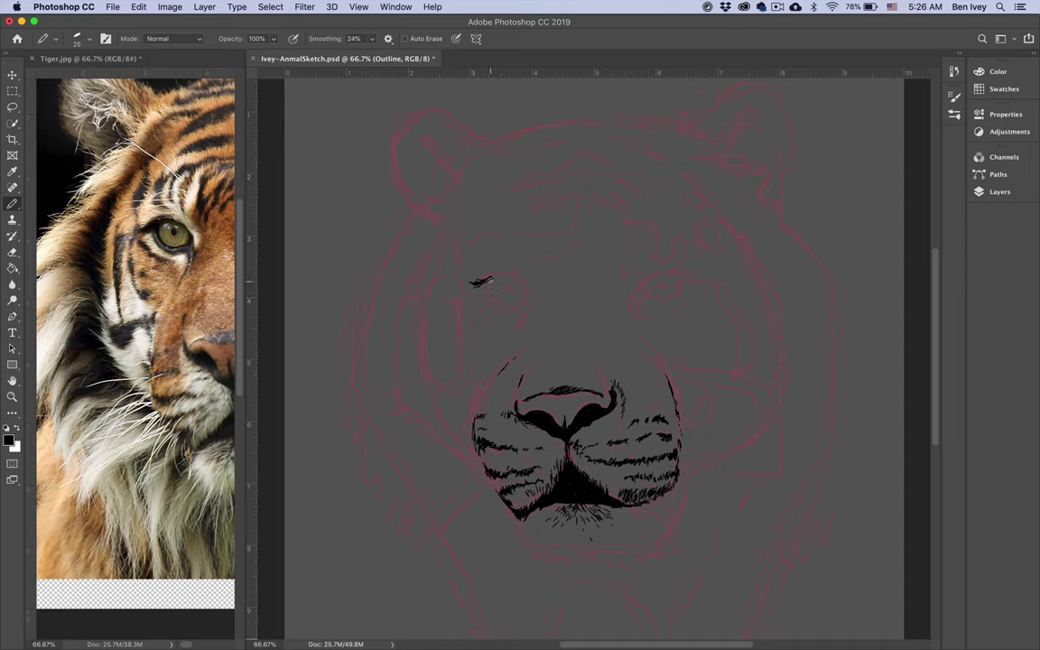
mouse_move(471, 283)
mouse_down()
mouse_move(523, 280)
mouse_move(527, 309)
mouse_up()
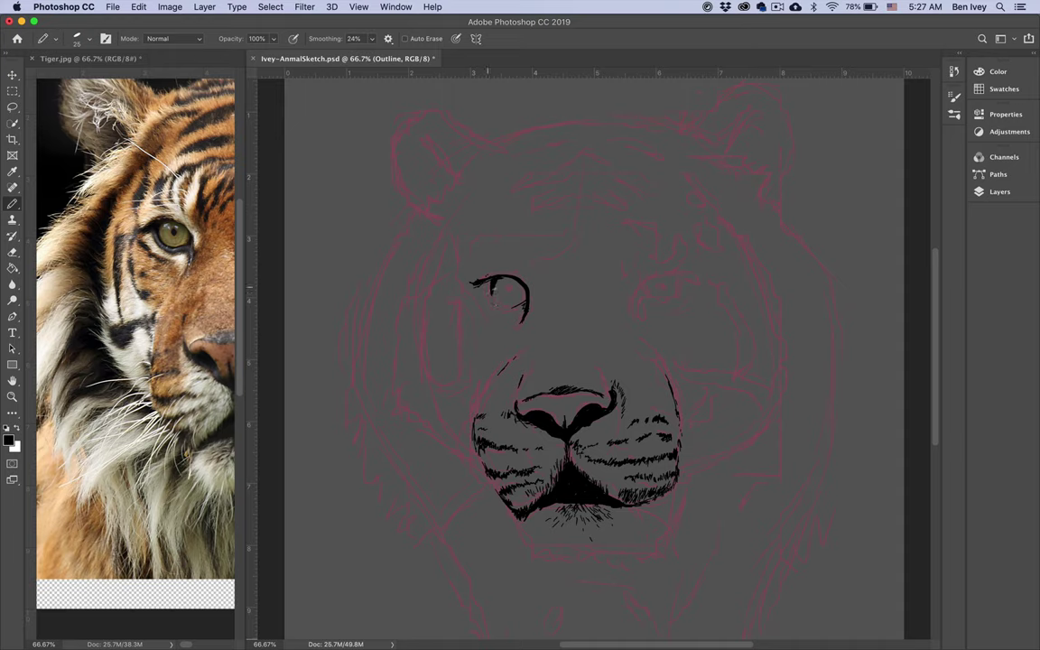
drag(488, 287, 492, 300)
drag(490, 302, 519, 308)
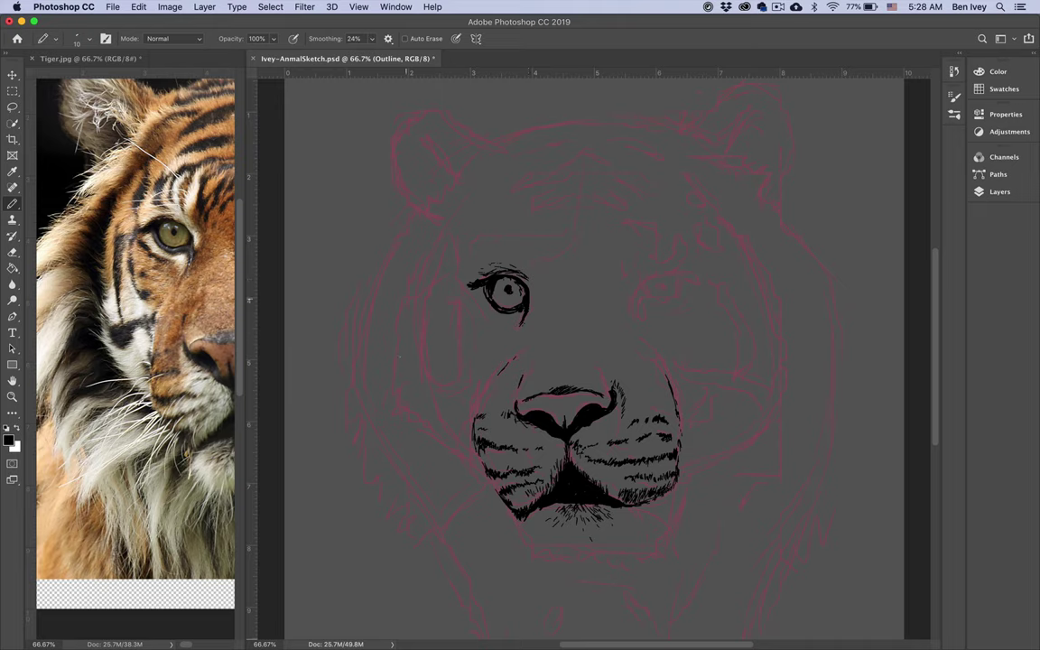
- Draw a column of slanted fur strokes down the left cheek, from above eye level to beside the muzzle
mouse_move(424, 264)
mouse_down()
mouse_move(431, 249)
mouse_move(423, 270)
mouse_up()
mouse_move(416, 291)
mouse_down()
mouse_move(422, 274)
mouse_move(421, 304)
mouse_up()
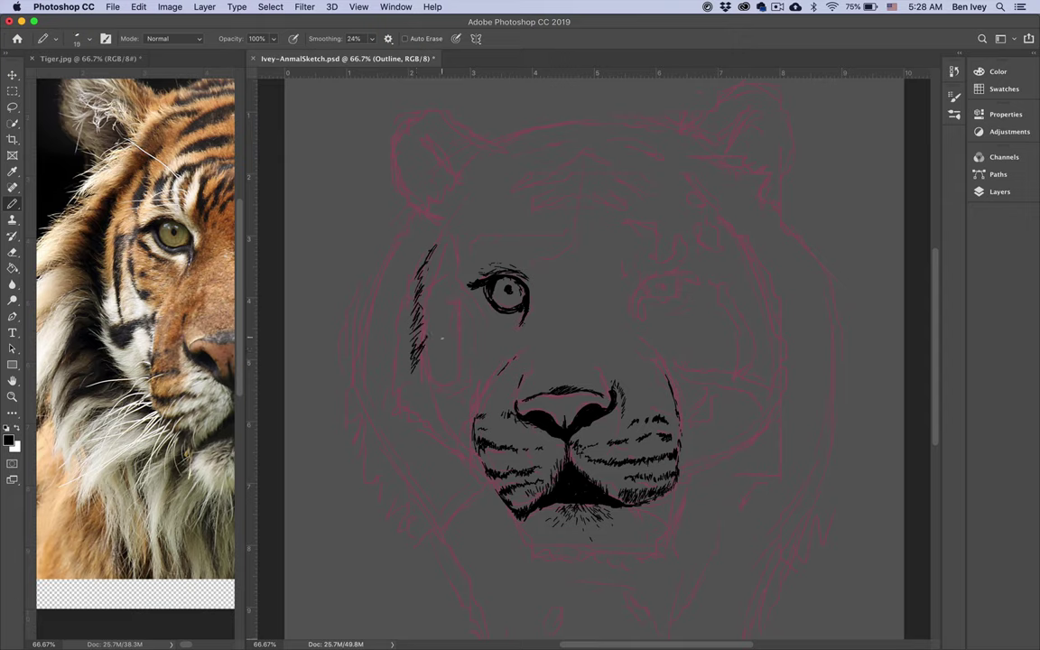
drag(427, 337, 421, 352)
mouse_move(428, 329)
mouse_down()
mouse_move(413, 304)
mouse_move(418, 333)
mouse_up()
mouse_move(427, 305)
mouse_down()
mouse_move(418, 322)
mouse_move(417, 266)
mouse_up()
mouse_move(417, 370)
mouse_down()
mouse_move(432, 418)
mouse_move(445, 410)
mouse_move(446, 437)
mouse_up()
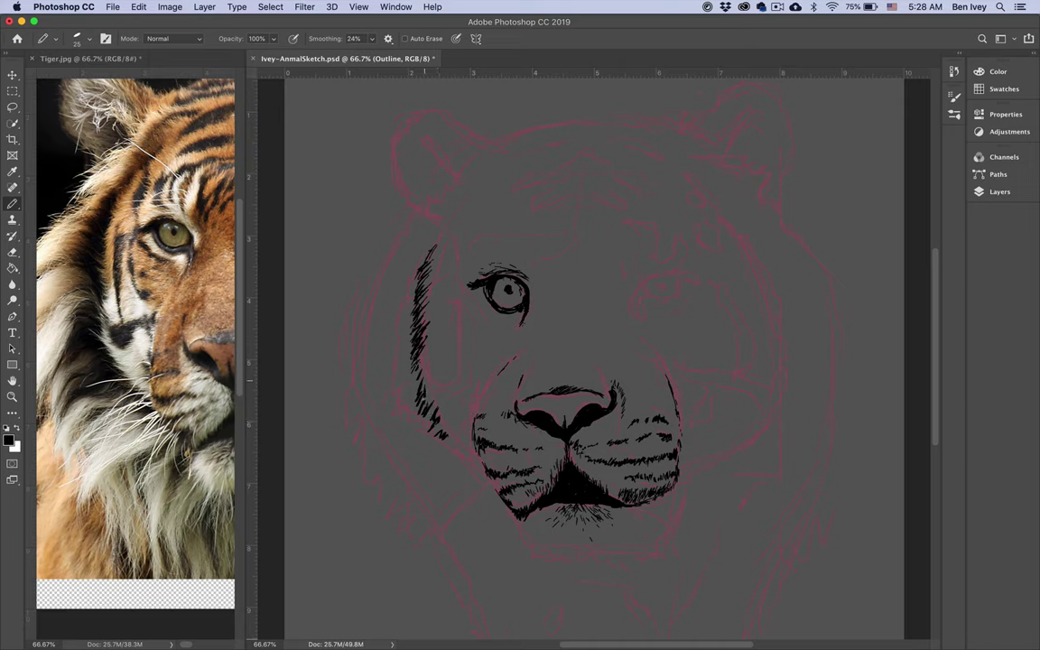
- Thicken the lower part of the left cheek fur with a 25 px pencil, continuing it down to the muzzle
drag(421, 400, 427, 392)
drag(422, 392, 427, 379)
mouse_move(421, 380)
mouse_down()
mouse_move(429, 365)
mouse_move(440, 391)
mouse_up()
mouse_move(432, 417)
mouse_down()
mouse_move(439, 396)
mouse_move(441, 407)
mouse_up()
drag(435, 429, 448, 416)
mouse_move(443, 437)
mouse_down()
mouse_move(453, 421)
mouse_move(451, 443)
mouse_up()
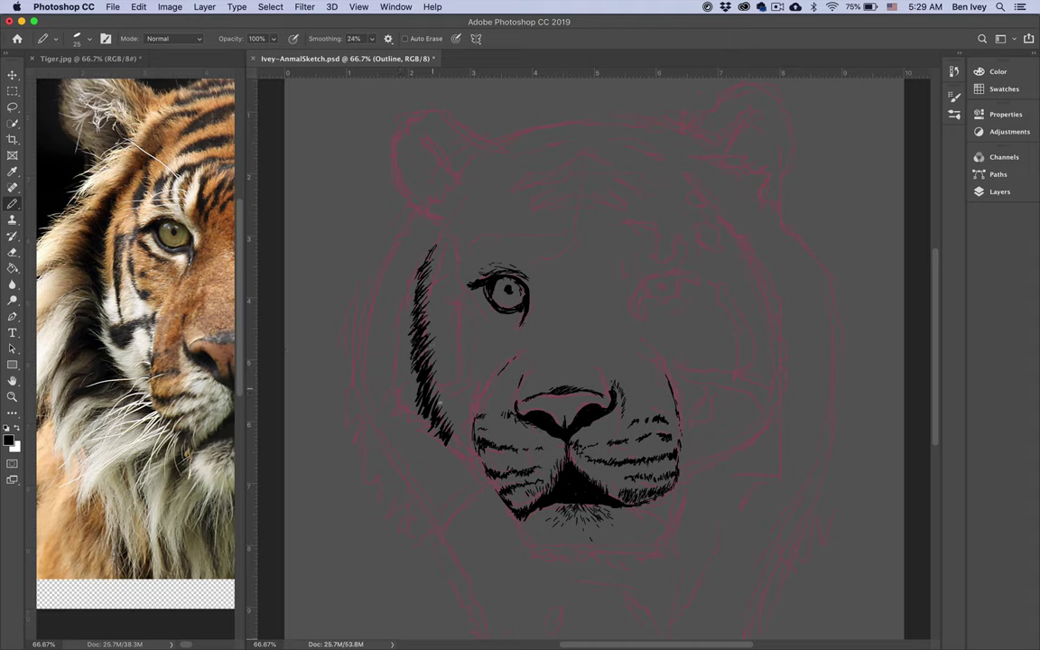
drag(448, 441, 459, 445)
- Widen the left cheek fur outward into a dense black band of spiky strokes, enlarging the pencil to 45 px
mouse_move(405, 405)
mouse_down()
mouse_move(414, 380)
mouse_move(396, 393)
mouse_up()
mouse_move(412, 369)
mouse_down()
mouse_move(393, 388)
mouse_move(406, 371)
mouse_move(393, 368)
mouse_move(396, 341)
mouse_up()
mouse_move(414, 324)
mouse_down()
mouse_move(386, 325)
mouse_move(413, 419)
mouse_up()
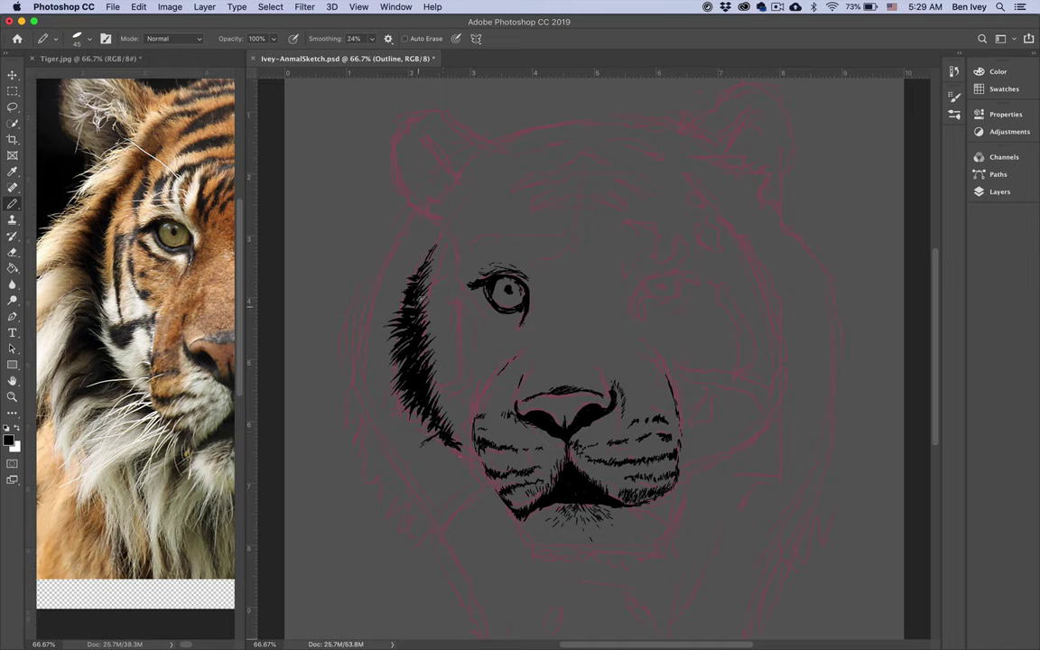
- Extend the left cheek fur upward past the ear base to the forehead with a 40 px pencil
drag(427, 257, 450, 239)
mouse_move(450, 238)
mouse_down()
mouse_move(433, 244)
mouse_move(436, 258)
mouse_up()
drag(440, 253, 422, 267)
mouse_move(393, 303)
mouse_down()
mouse_move(411, 297)
mouse_move(403, 306)
mouse_up()
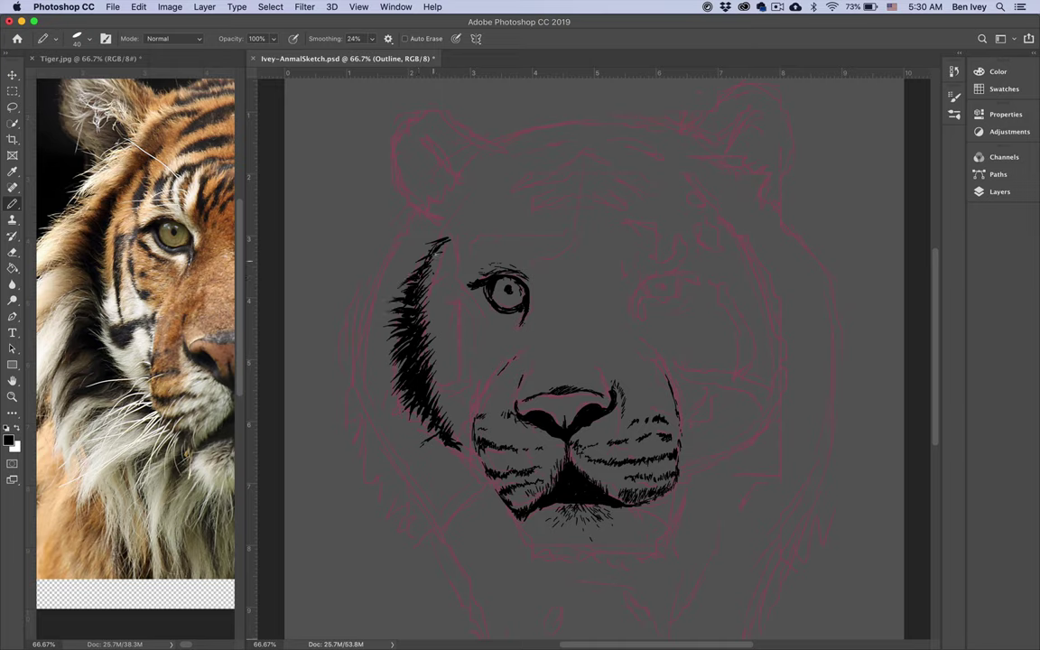
drag(453, 238, 446, 226)
mouse_move(453, 233)
mouse_down()
mouse_move(472, 199)
mouse_move(399, 233)
mouse_move(480, 185)
mouse_move(506, 167)
mouse_up()
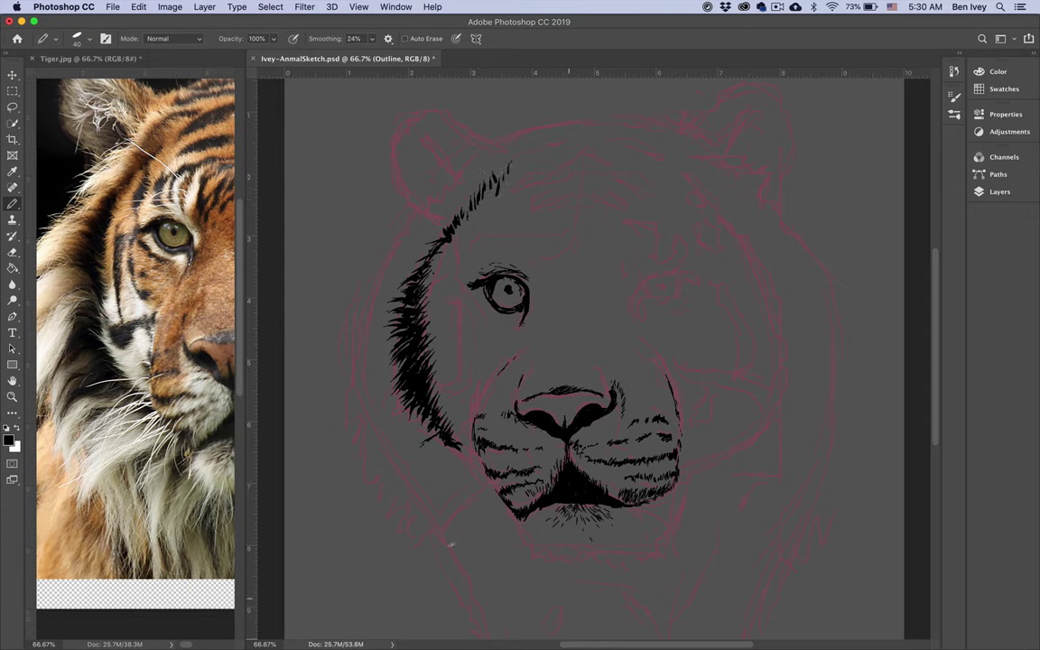
- Ink the right eye's outline with a 40 px pencil, including both lids, the inner corner and the pointed outer corner
click(167, 307)
scroll(180, 318, right, 8)
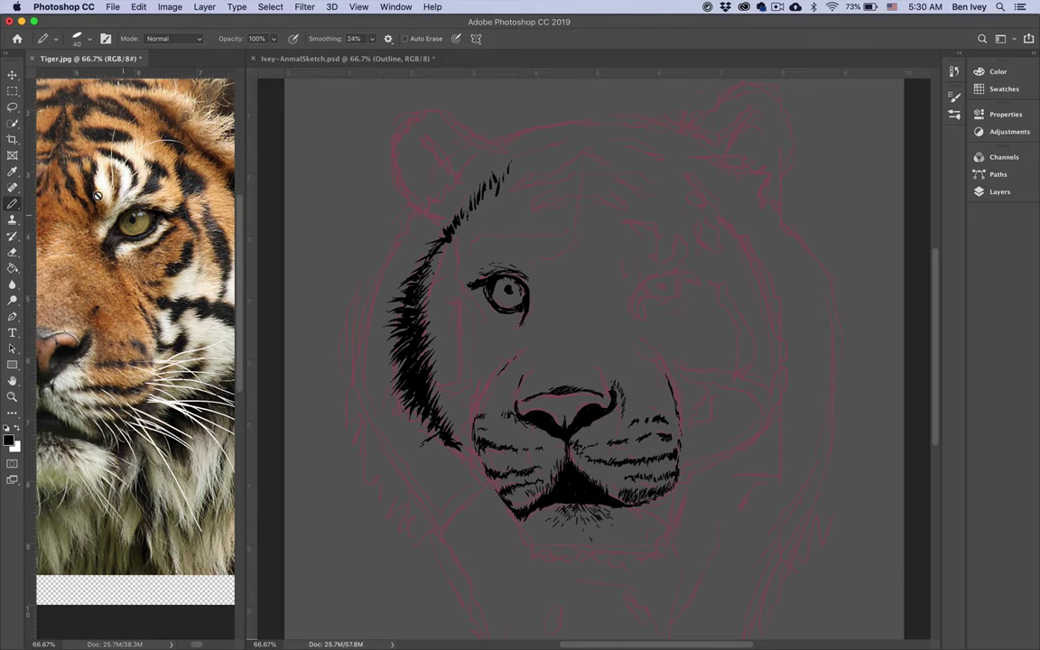
click(656, 280)
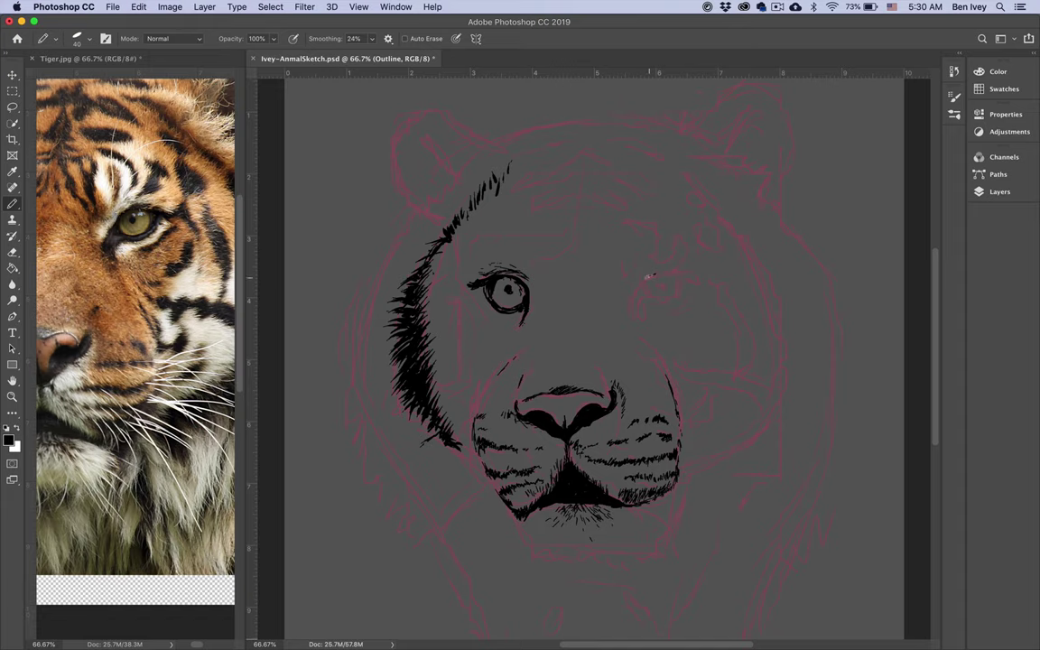
mouse_move(646, 276)
mouse_down()
mouse_move(700, 270)
mouse_move(645, 297)
mouse_up()
drag(647, 295, 681, 287)
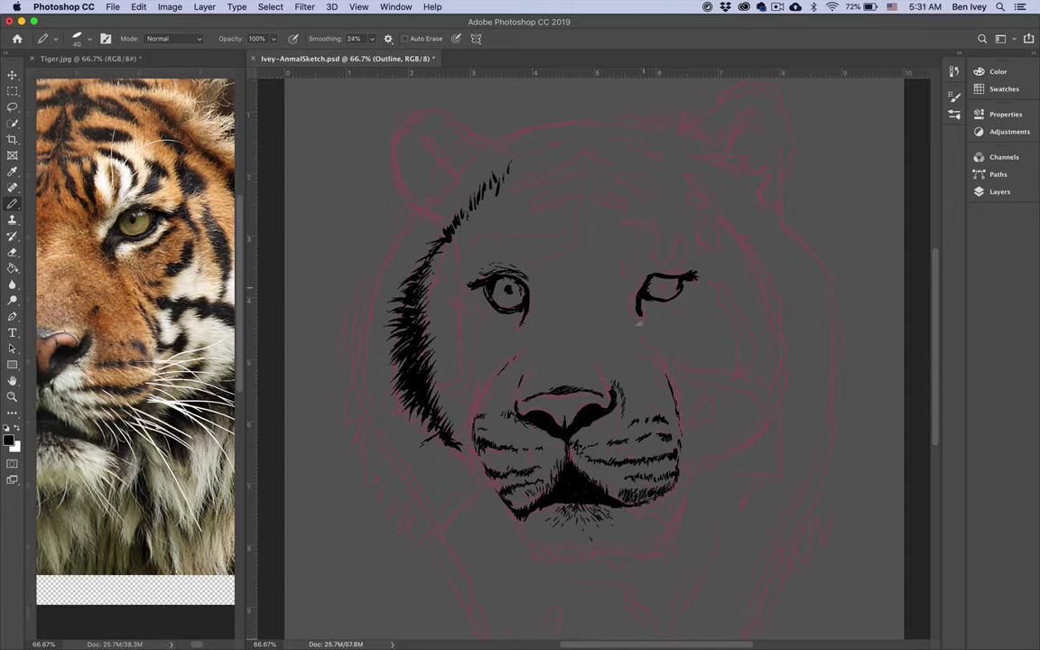
- Detail the right eye with a pupil and lower-lid line, and hatch 25 px fur strokes from its inner corner to the muzzle
drag(636, 307, 636, 299)
key(bracketleft)
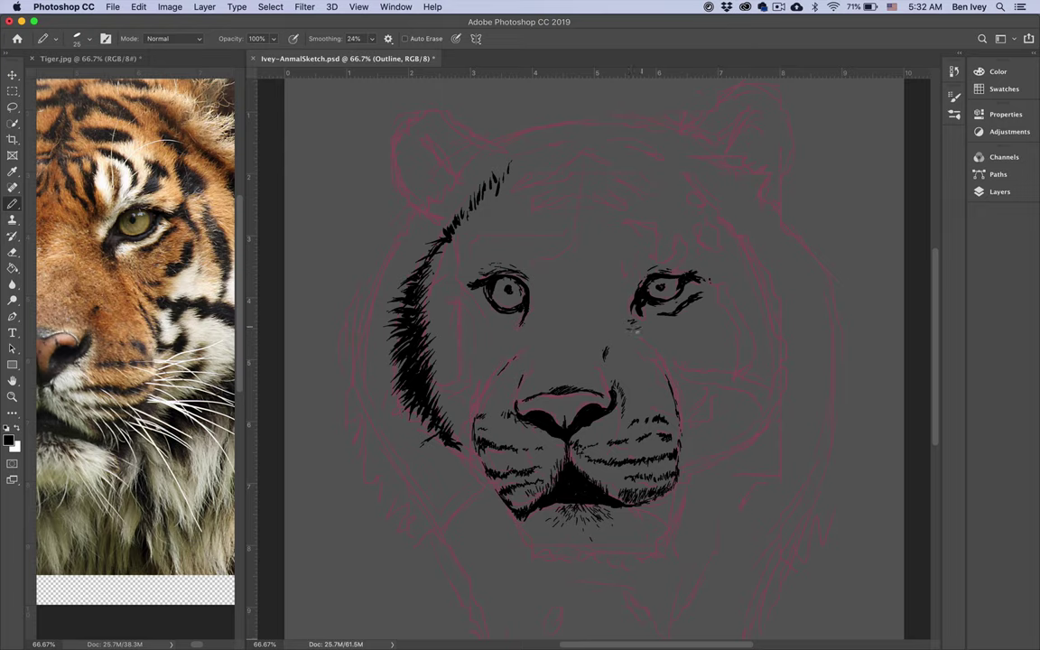
mouse_move(632, 329)
mouse_down()
mouse_move(652, 346)
mouse_move(638, 322)
mouse_up()
click(92, 279)
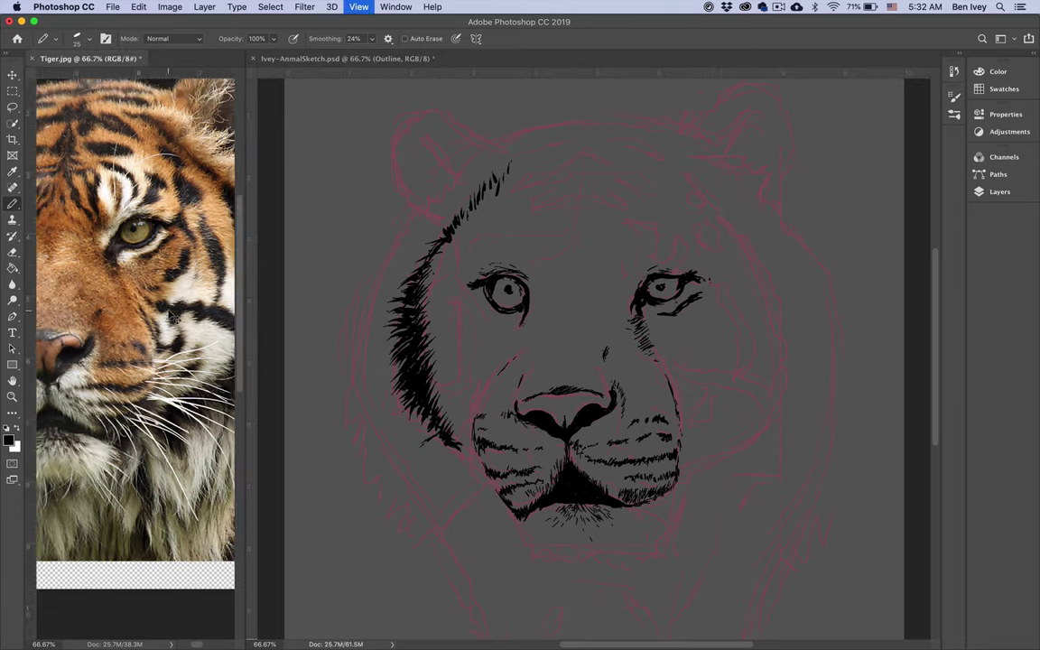
- Hatch short 25 px fur strokes from the left eye's inner corner down to the muzzle's upper left edge, following the photo
key(super+minus)
click(145, 290)
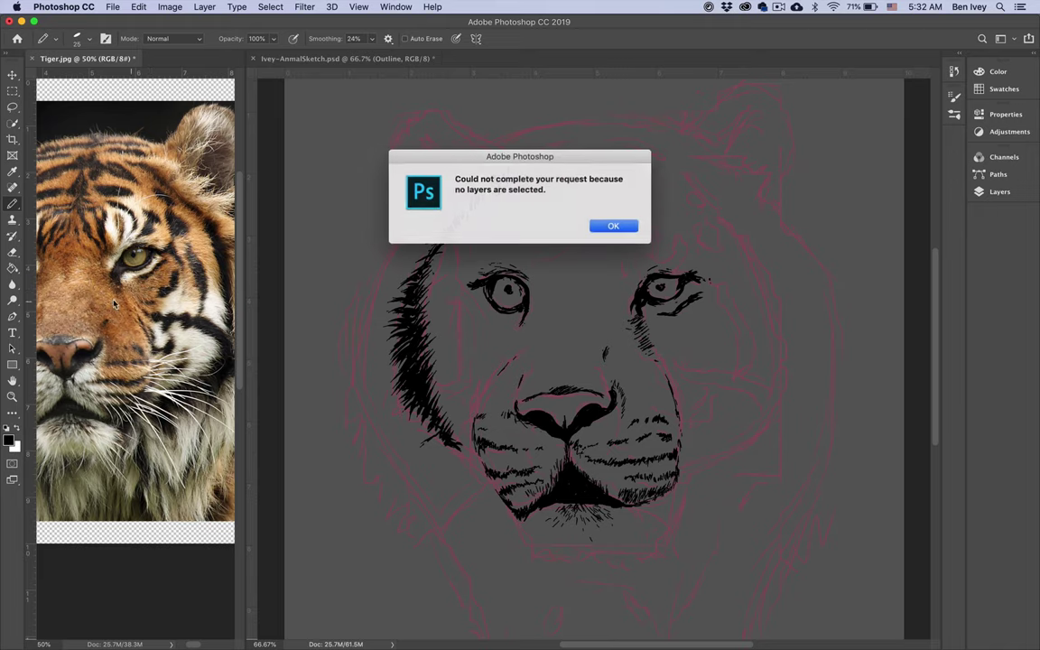
key(Return)
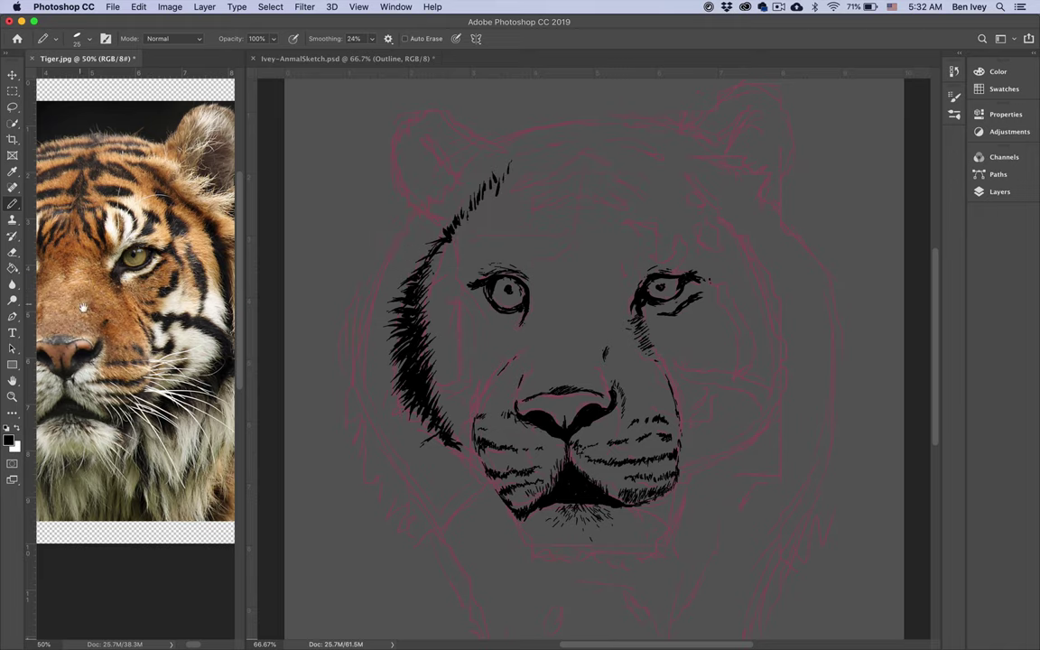
drag(74, 276, 200, 294)
click(605, 331)
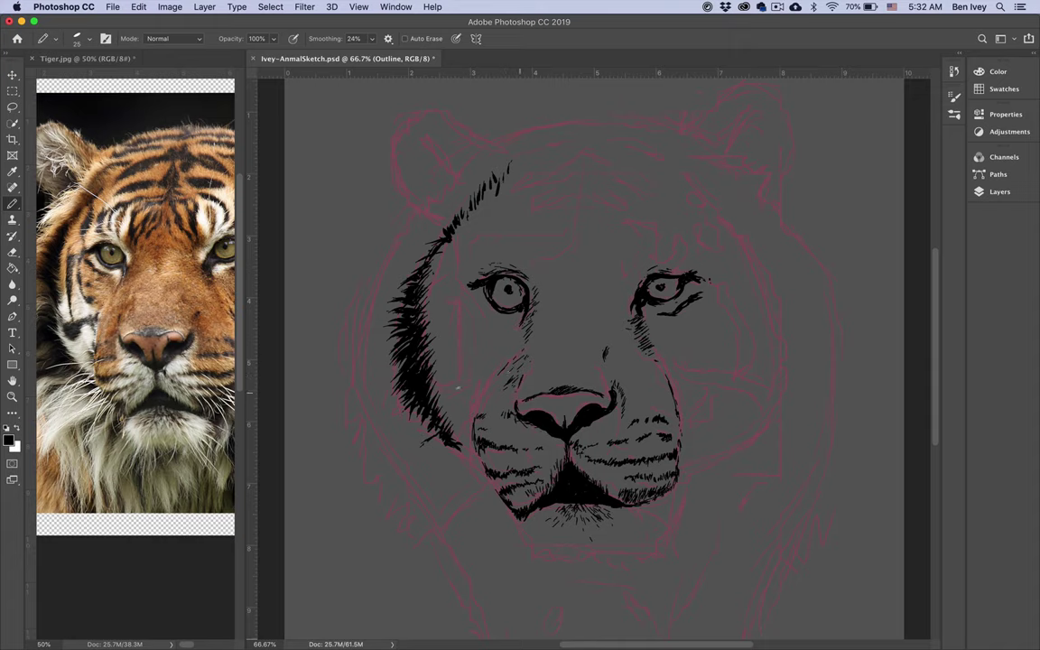
- Ink spiky downward fur strokes at the left corner of the chin with the 25 px pencil, following the photo
click(185, 361)
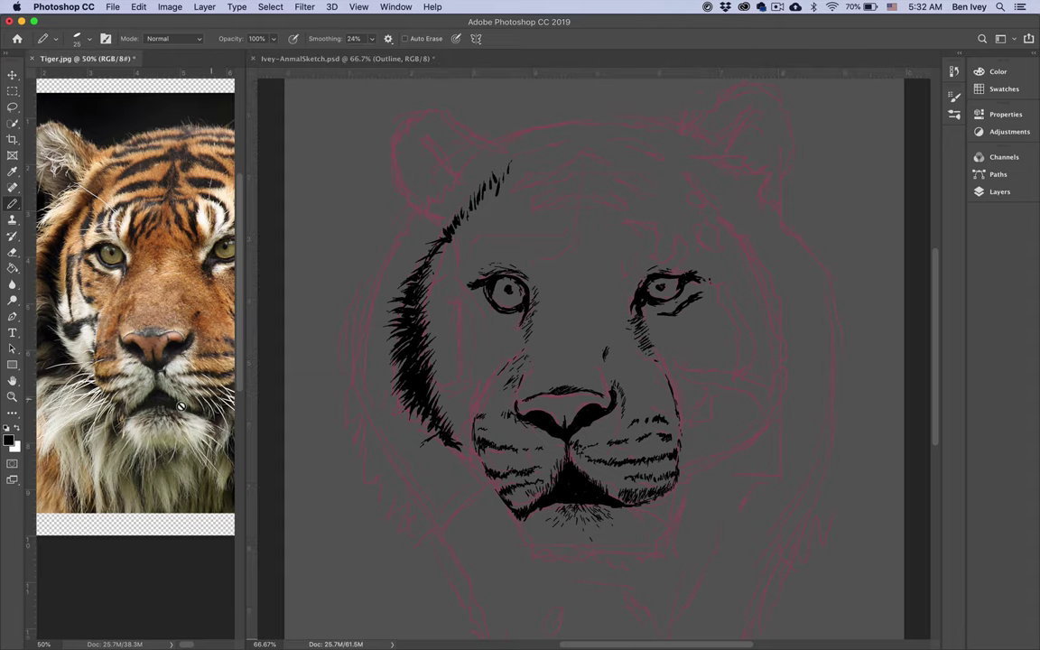
drag(151, 376, 147, 296)
click(587, 449)
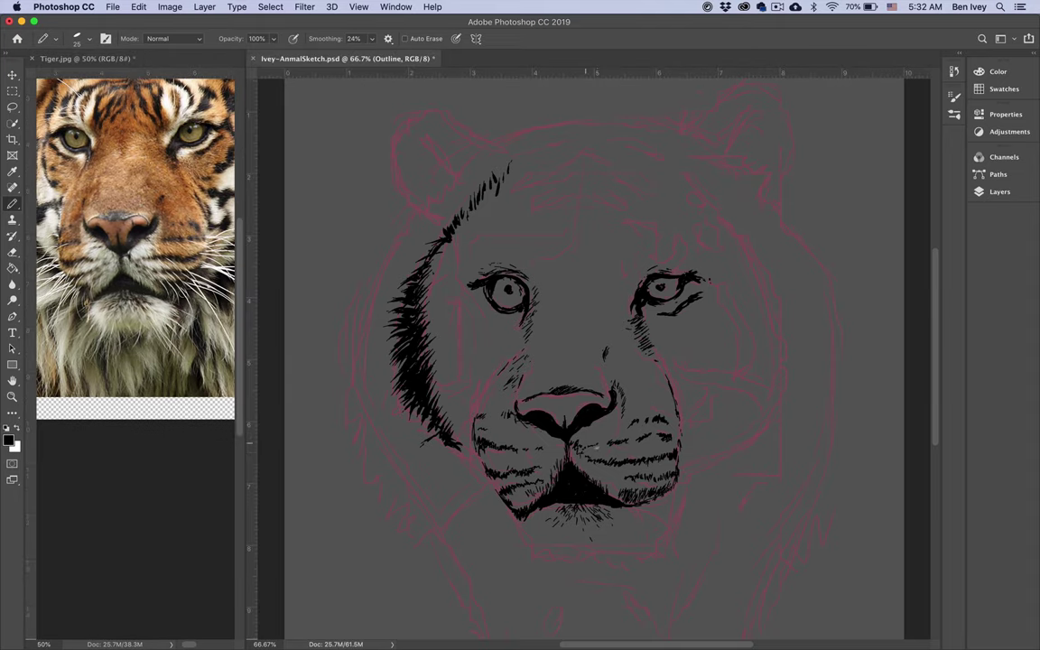
mouse_move(596, 445)
mouse_down()
mouse_move(570, 410)
mouse_move(571, 324)
mouse_move(541, 298)
mouse_up()
key(super+r)
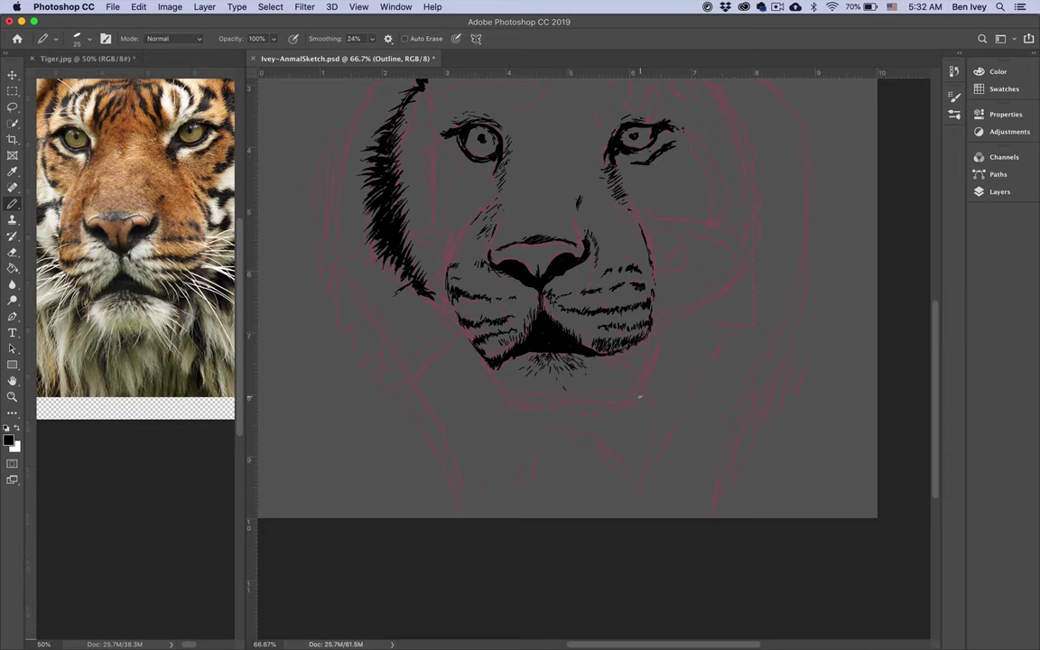
key(super+equal)
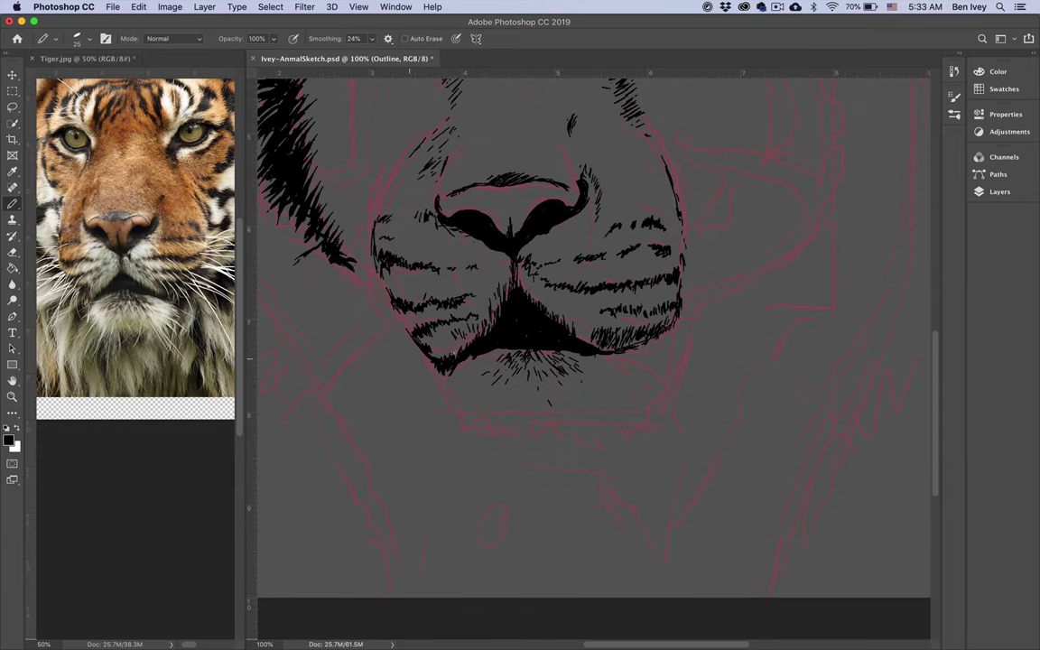
scroll(471, 304, down, 5)
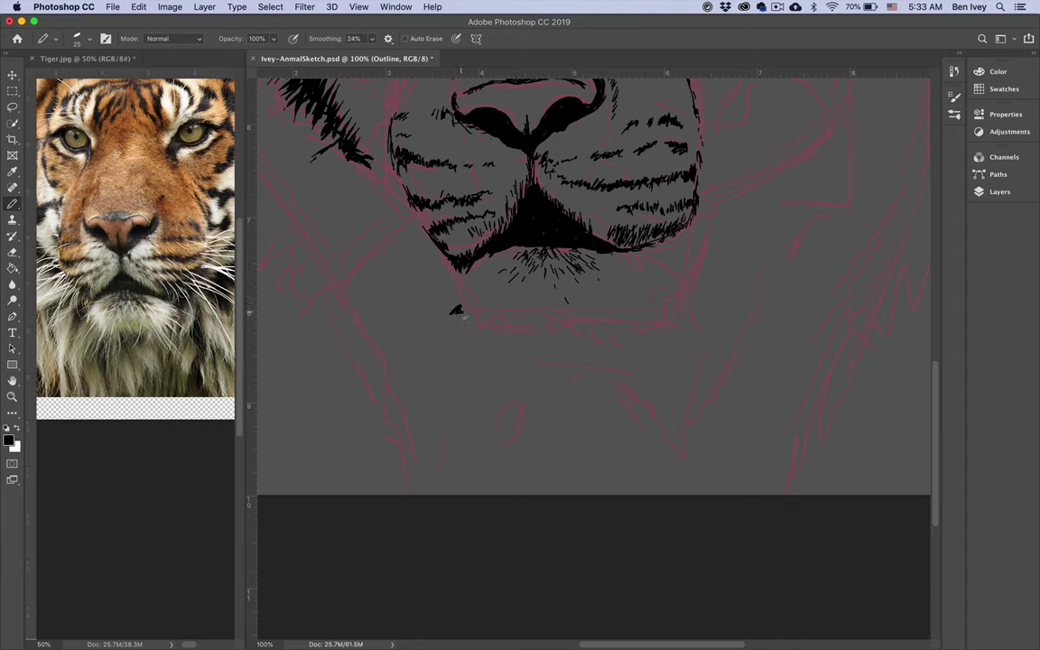
mouse_move(453, 311)
mouse_down()
mouse_move(466, 322)
mouse_move(485, 397)
mouse_up()
mouse_move(486, 340)
mouse_down()
mouse_move(434, 323)
mouse_move(465, 301)
mouse_move(443, 338)
mouse_up()
mouse_move(464, 295)
mouse_down()
mouse_move(441, 323)
mouse_move(458, 349)
mouse_up()
mouse_move(469, 330)
mouse_down()
mouse_move(454, 384)
mouse_move(464, 354)
mouse_up()
drag(475, 340, 477, 383)
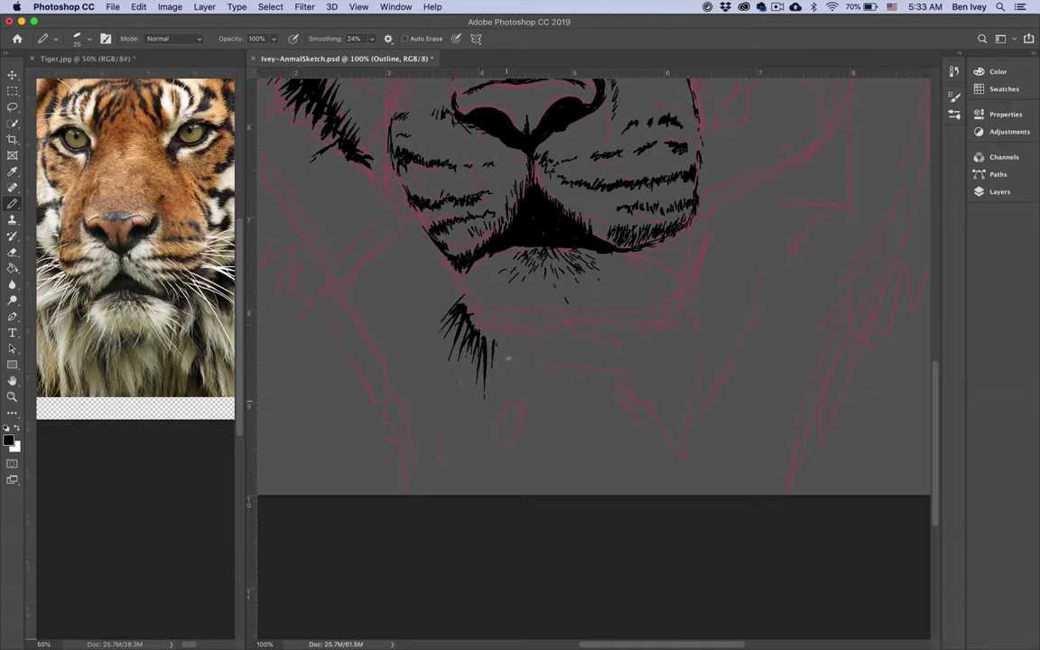
- Continue the chin fur along its lower edge to the right corner, mixing short tufts with a few long strokes
mouse_move(495, 336)
mouse_down()
mouse_move(526, 386)
mouse_move(530, 356)
mouse_up()
mouse_move(529, 342)
mouse_down()
mouse_move(532, 366)
mouse_move(559, 373)
mouse_move(567, 342)
mouse_move(596, 366)
mouse_move(600, 415)
mouse_up()
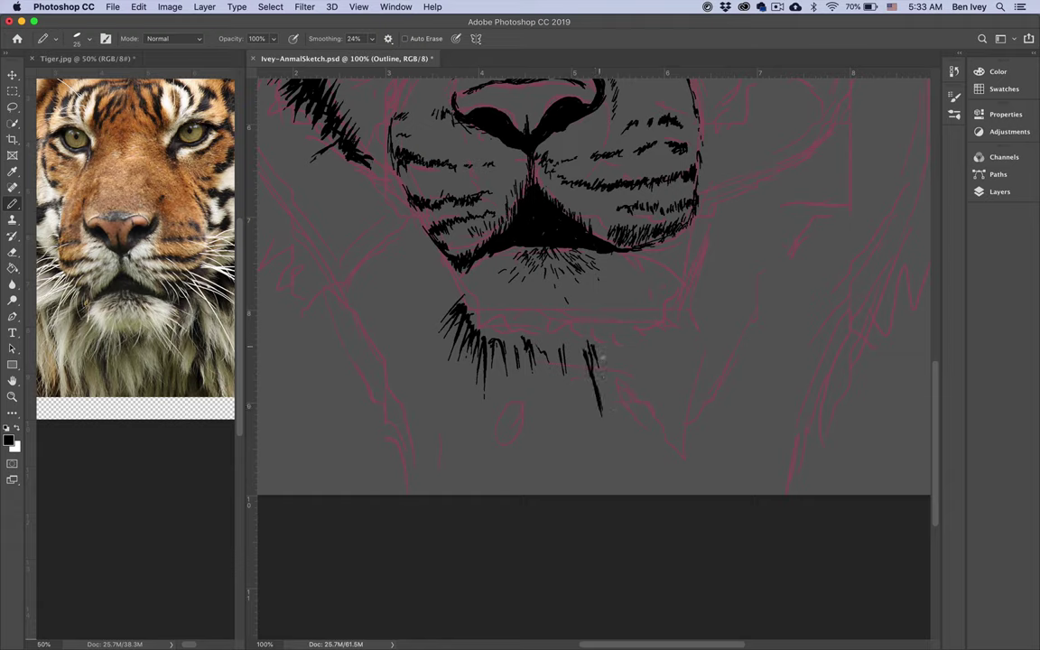
drag(603, 343, 608, 364)
mouse_move(661, 260)
mouse_down()
mouse_move(687, 296)
mouse_move(688, 271)
mouse_move(696, 300)
mouse_move(683, 297)
mouse_move(692, 344)
mouse_move(699, 335)
mouse_move(702, 346)
mouse_move(666, 338)
mouse_move(657, 360)
mouse_move(669, 413)
mouse_up()
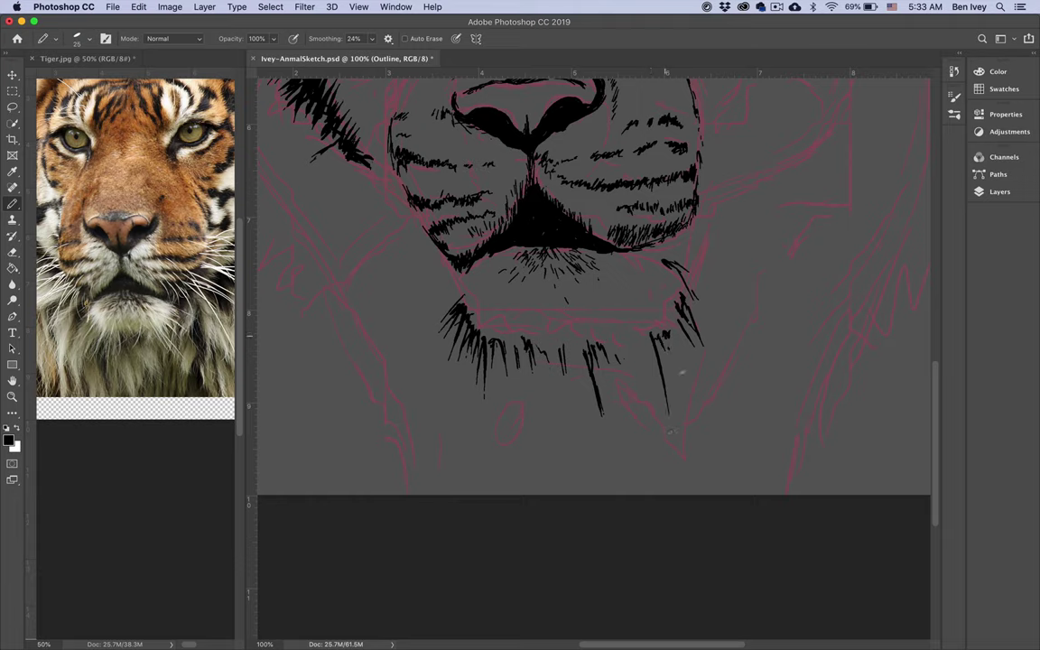
drag(657, 336, 676, 379)
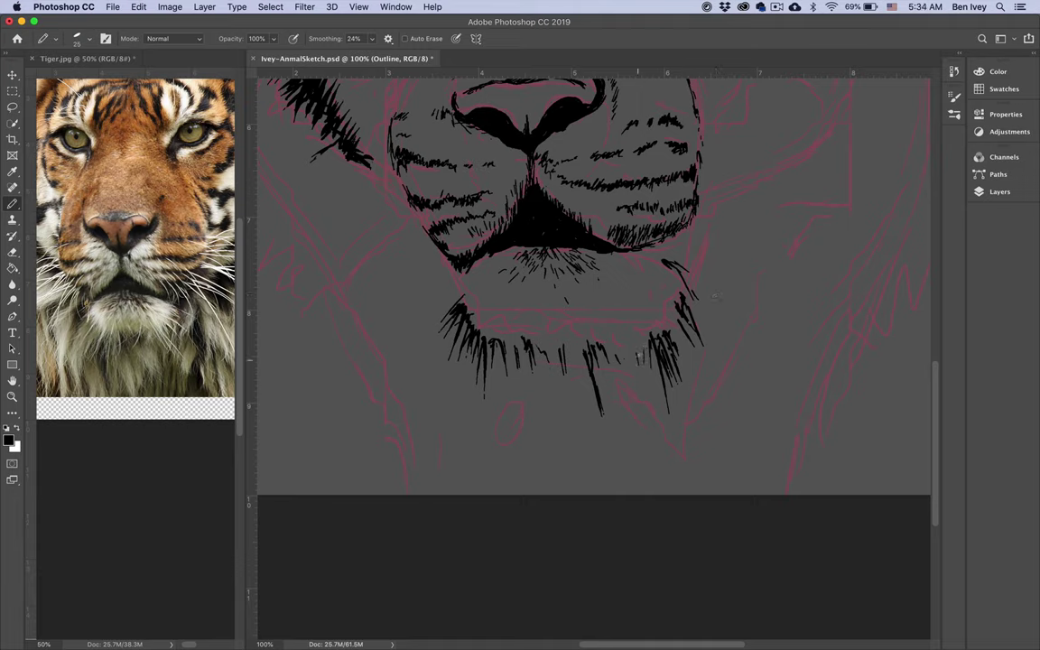
- Lengthen the fur beneath the middle and left of the chin with thin vertical strokes
drag(576, 378, 573, 412)
mouse_move(539, 372)
mouse_down()
mouse_move(530, 416)
mouse_move(517, 372)
mouse_up()
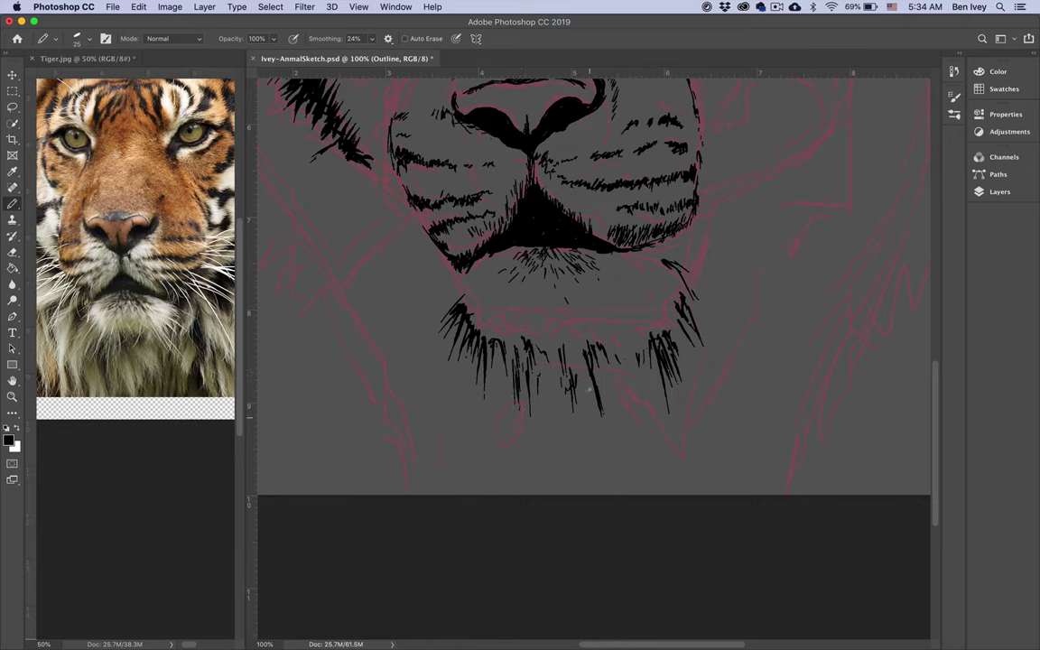
mouse_move(588, 364)
mouse_down()
mouse_move(584, 386)
mouse_move(602, 370)
mouse_up()
drag(496, 354, 497, 414)
- Enlarge the pencil to 45 px and add a jagged tuft of thick strokes on the chest below the chin
key(super+0)
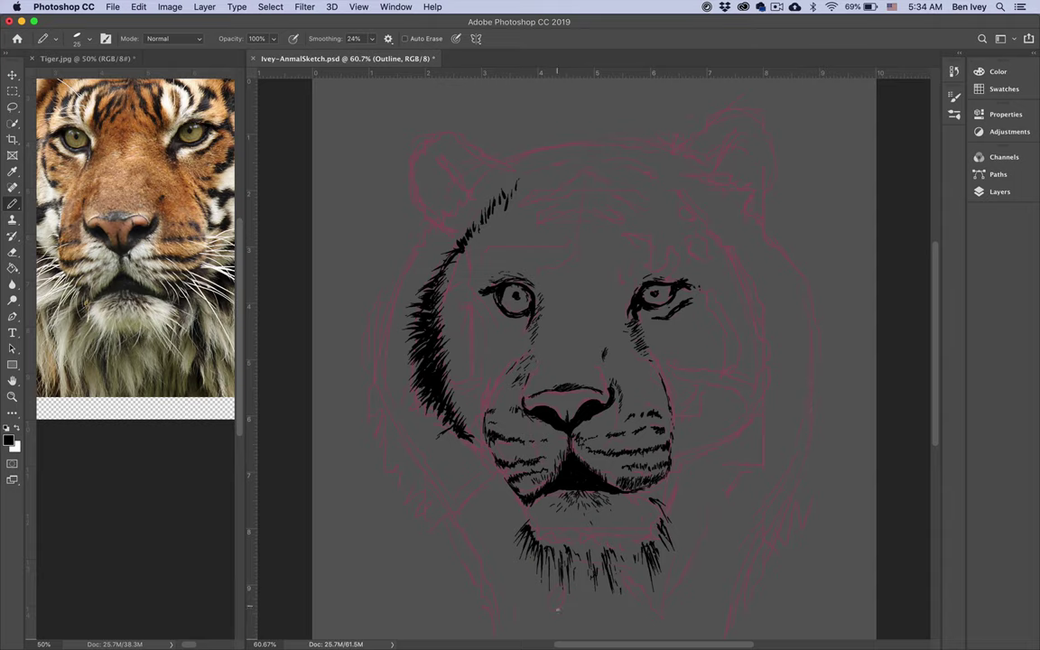
mouse_move(545, 620)
mouse_down()
mouse_move(567, 589)
mouse_move(547, 611)
mouse_move(544, 583)
mouse_move(563, 626)
mouse_move(556, 602)
mouse_move(566, 631)
mouse_up()
key(bracketright)
key(bracketright)
key(bracketright)
key(bracketright)
- Shade the inside of the left ear with dense dark fur strokes using a 45 px pencil, following the photo
click(109, 262)
key(super+minus)
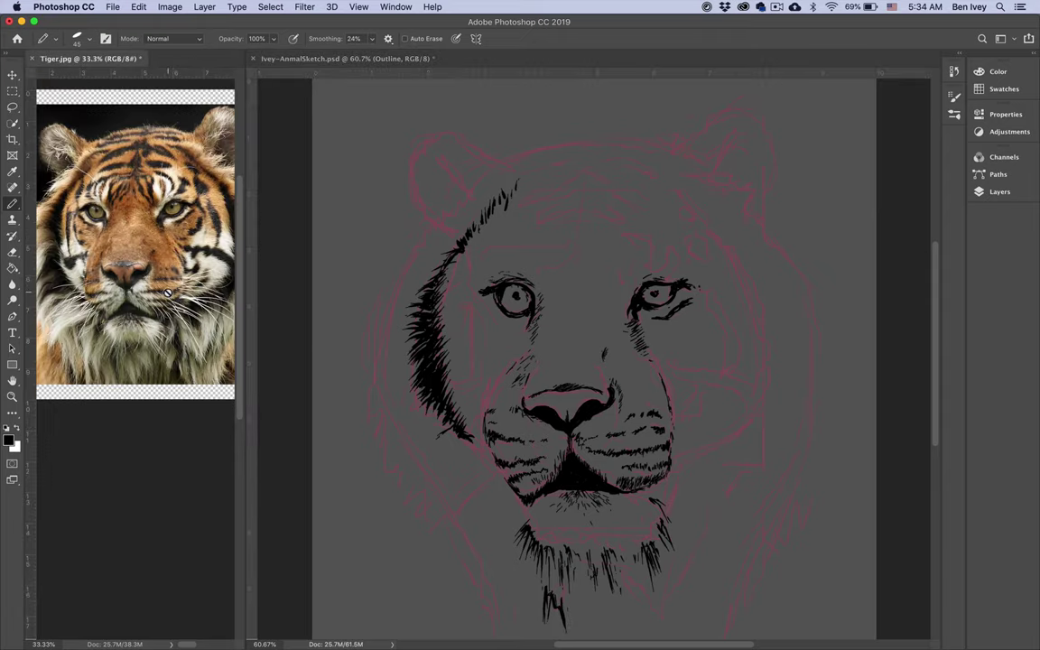
drag(117, 256, 175, 299)
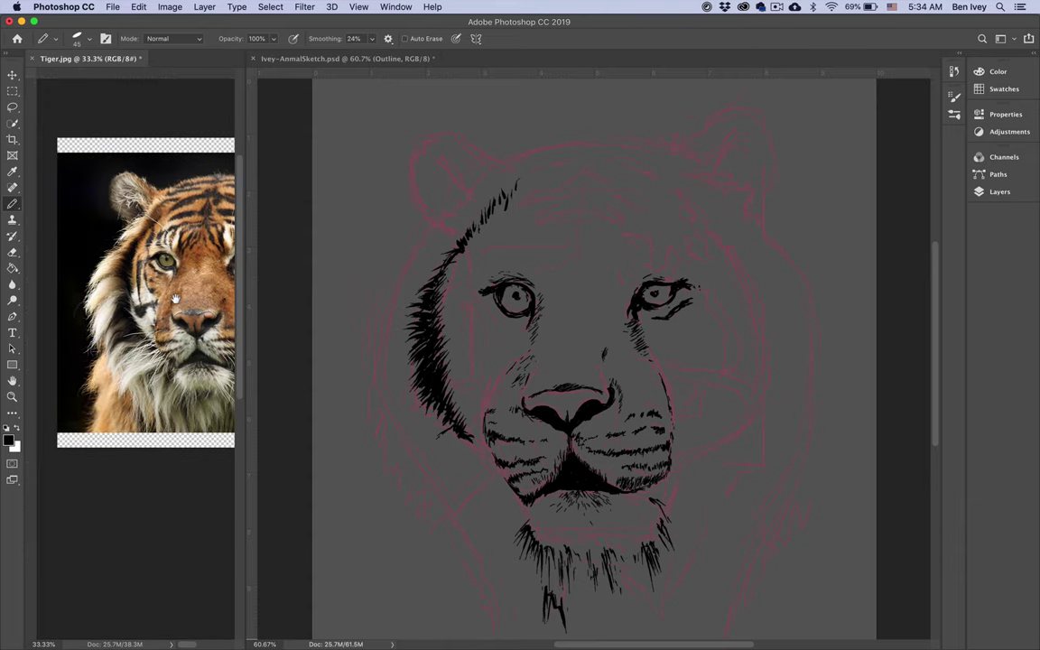
key(super+plus)
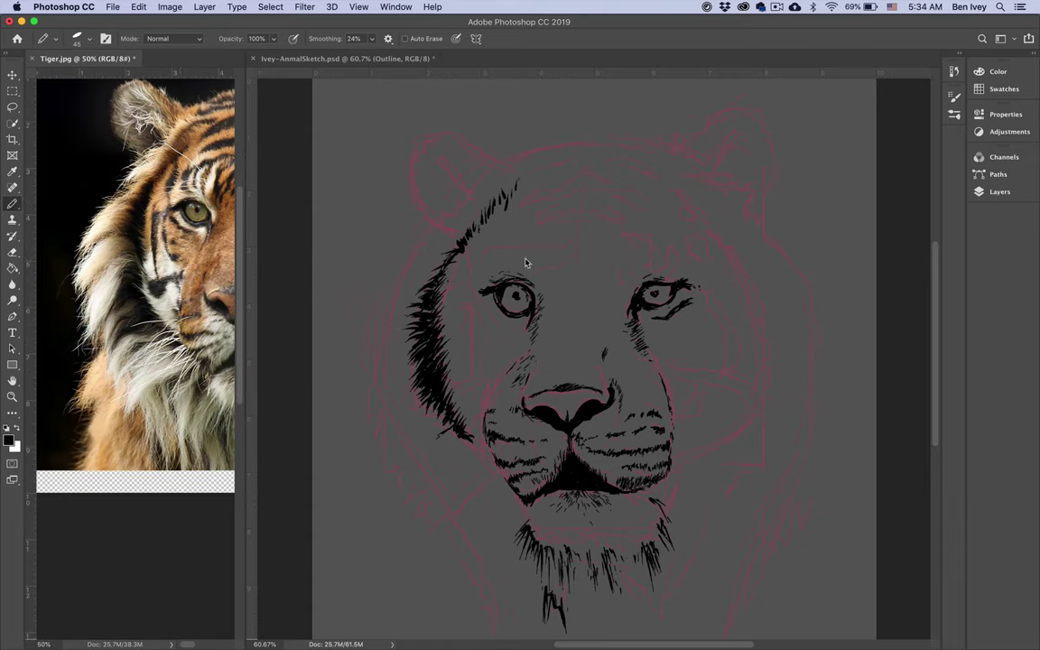
drag(155, 199, 149, 248)
click(493, 212)
drag(441, 169, 448, 174)
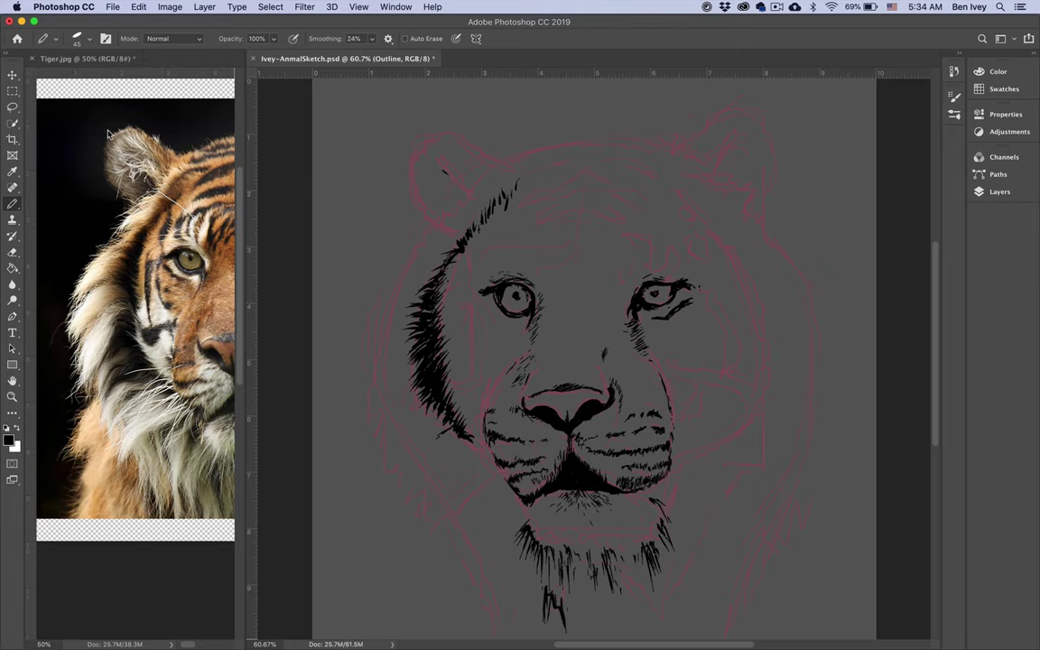
mouse_move(438, 163)
mouse_down()
mouse_move(463, 187)
mouse_move(438, 166)
mouse_move(462, 190)
mouse_move(425, 184)
mouse_up()
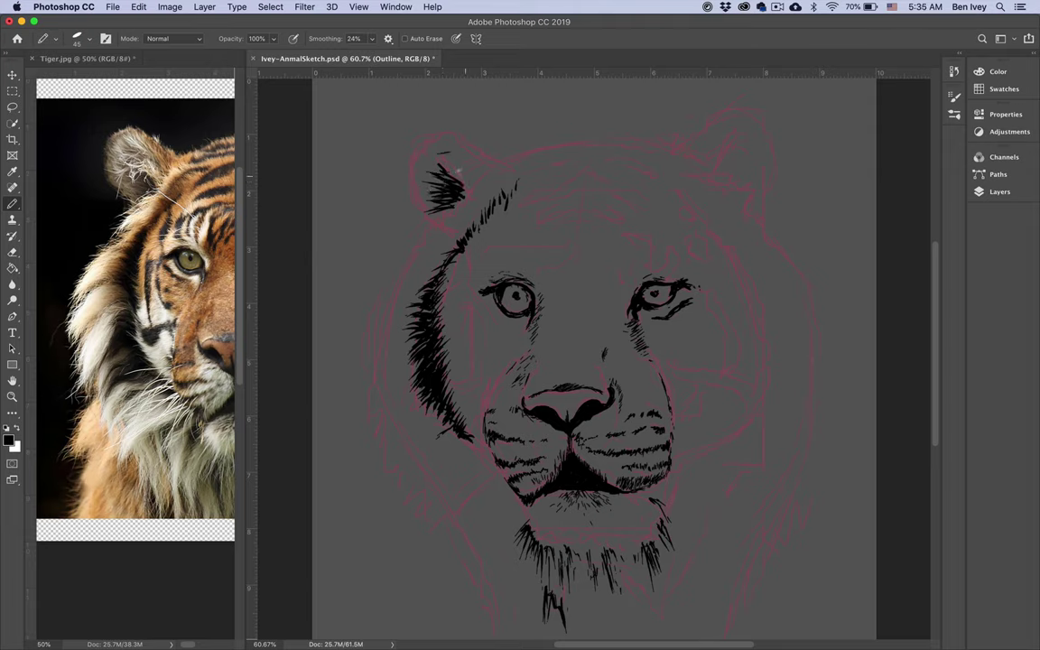
- Fill out the left ear's inner fur and outline its rim with short strokes, reducing the pencil to 30 px
drag(434, 152, 466, 179)
drag(443, 159, 419, 165)
drag(422, 162, 412, 171)
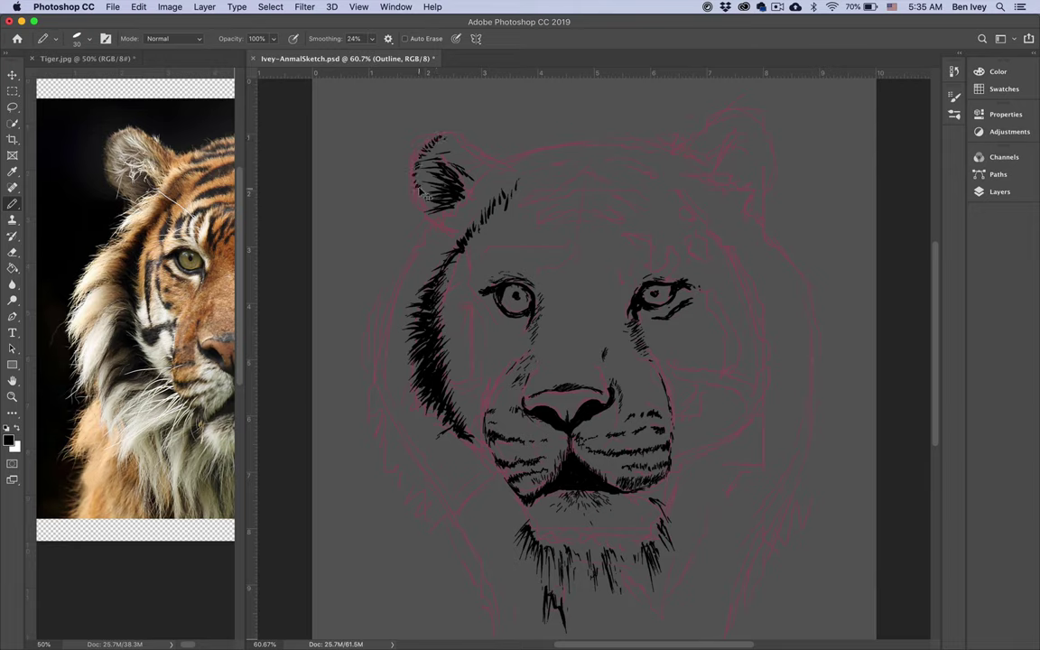
mouse_move(423, 181)
mouse_down()
mouse_move(414, 187)
mouse_move(415, 166)
mouse_up()
drag(419, 128, 411, 135)
- Ink the outer edge of the left cheek ruff from below the ear to the jaw with 50 px fur strokes
drag(436, 237, 422, 241)
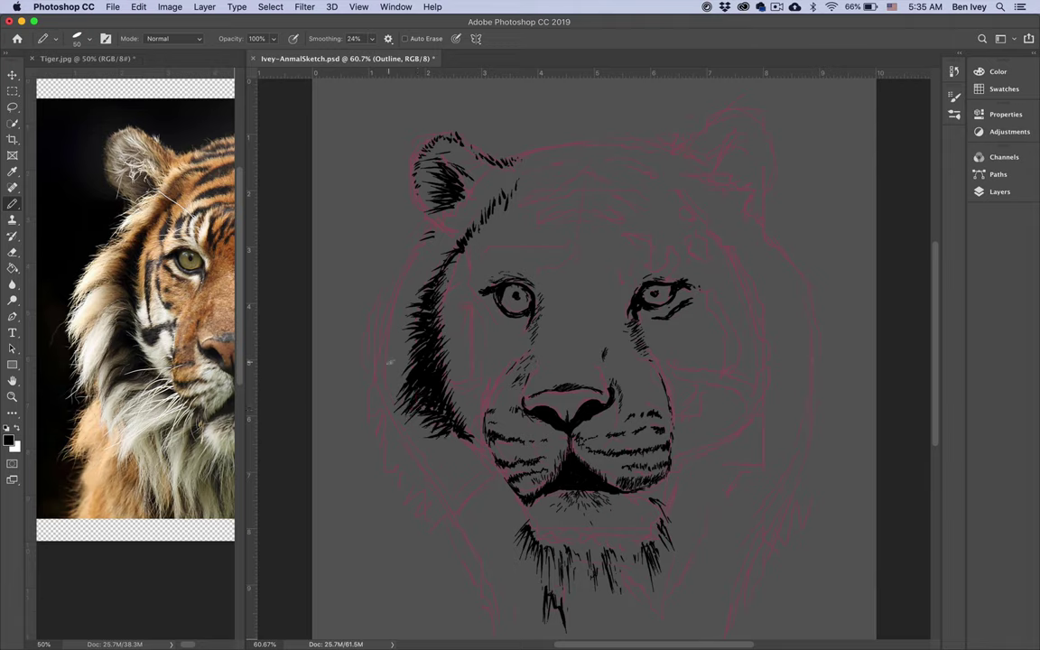
mouse_move(393, 351)
mouse_down()
mouse_move(382, 374)
mouse_move(378, 344)
mouse_up()
mouse_move(397, 315)
mouse_down()
mouse_move(382, 325)
mouse_move(383, 303)
mouse_up()
mouse_move(395, 371)
mouse_down()
mouse_move(380, 401)
mouse_move(389, 439)
mouse_up()
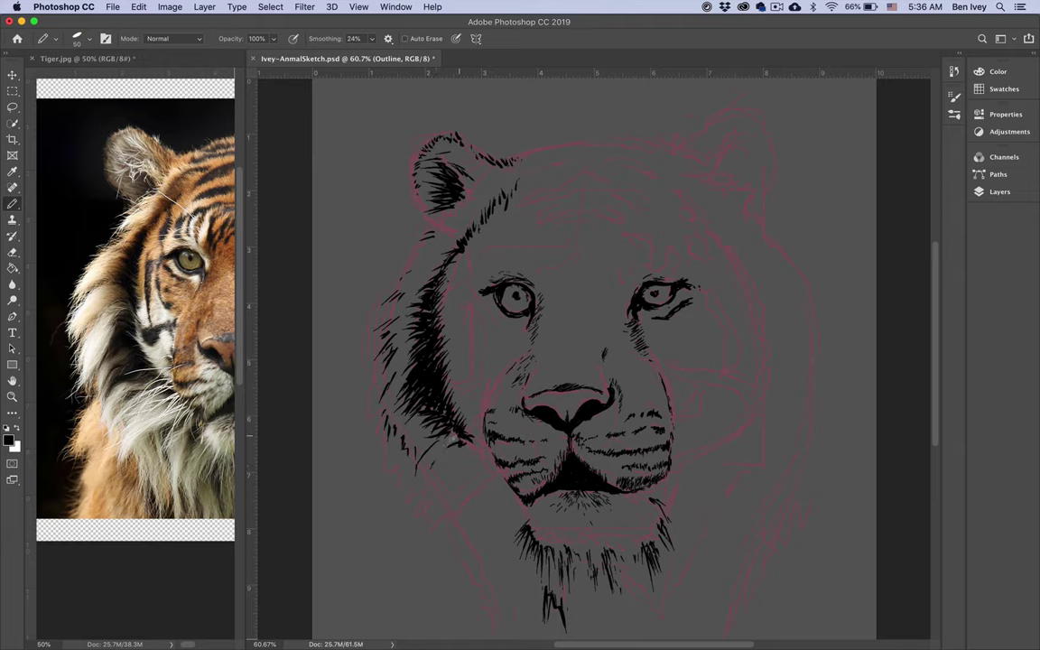
mouse_move(441, 428)
mouse_down()
mouse_move(432, 438)
mouse_move(413, 431)
mouse_up()
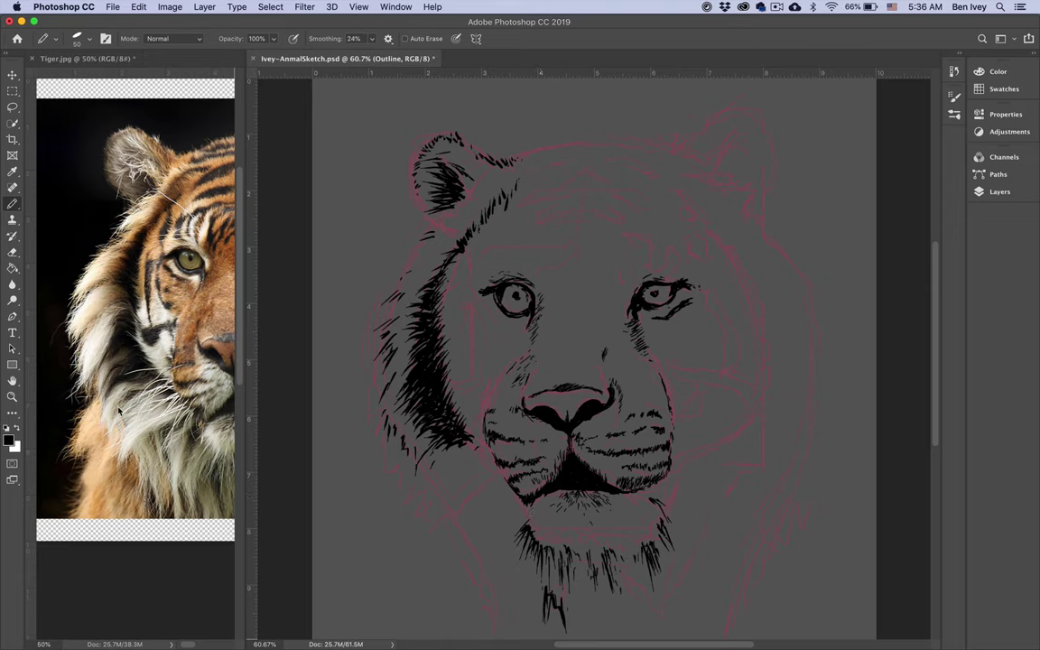
- Add long 50 px fur strokes on the neck to the left of and below the chin, following the photo
click(160, 421)
mouse_move(174, 434)
mouse_down()
mouse_move(124, 350)
mouse_move(160, 338)
mouse_up()
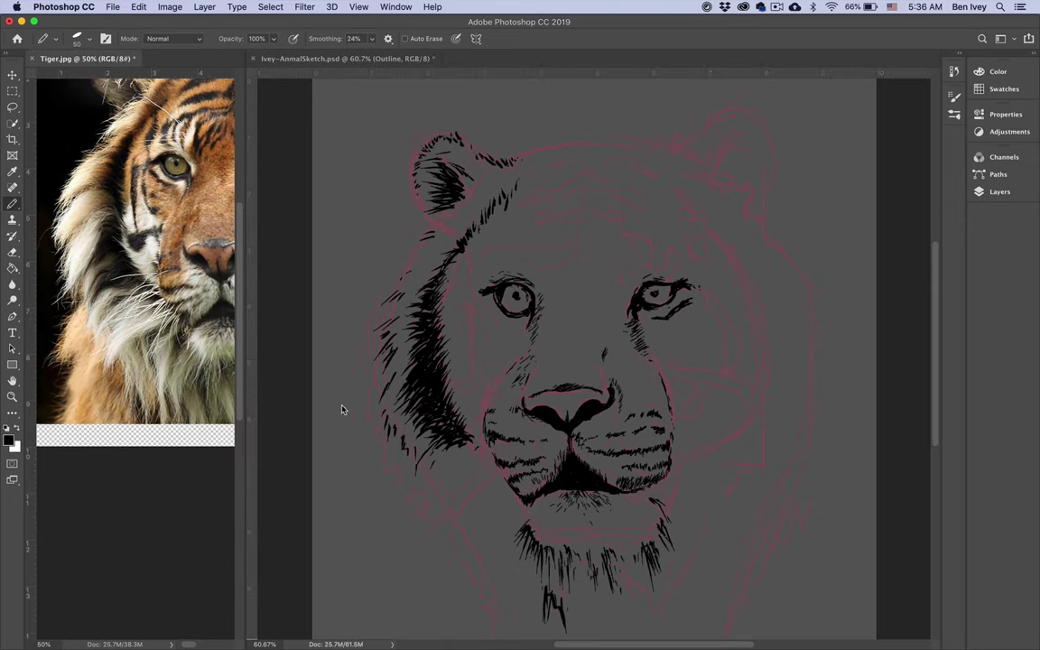
click(504, 499)
mouse_move(508, 493)
mouse_down()
mouse_move(476, 518)
mouse_move(479, 532)
mouse_up()
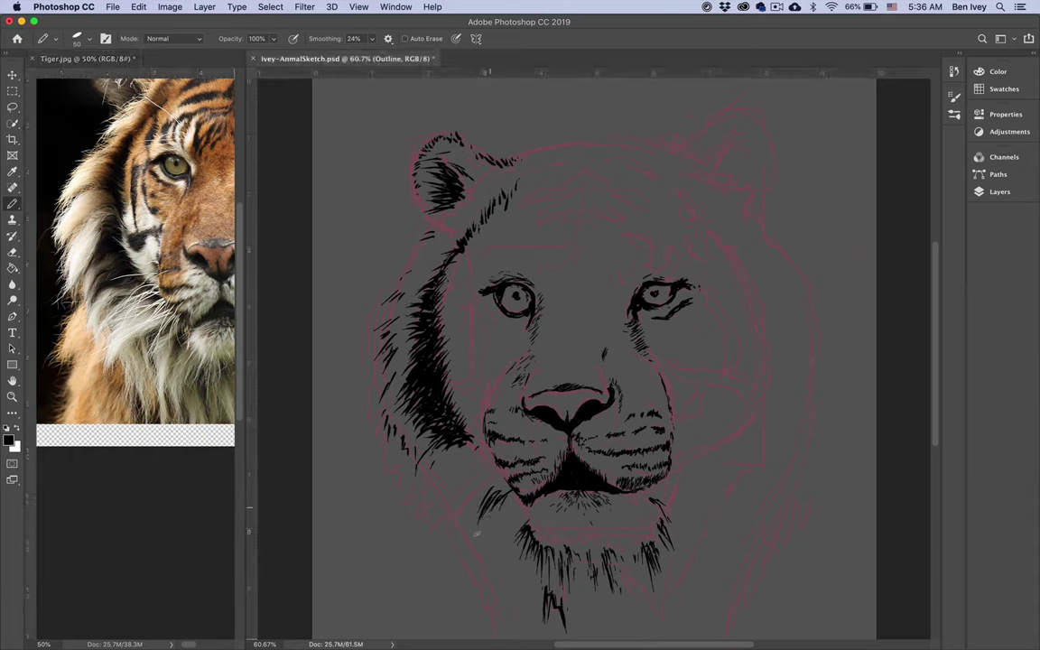
mouse_move(498, 487)
mouse_down()
mouse_move(487, 503)
mouse_move(496, 530)
mouse_move(475, 583)
mouse_up()
mouse_move(479, 552)
mouse_down()
mouse_move(486, 598)
mouse_move(477, 565)
mouse_move(479, 589)
mouse_up()
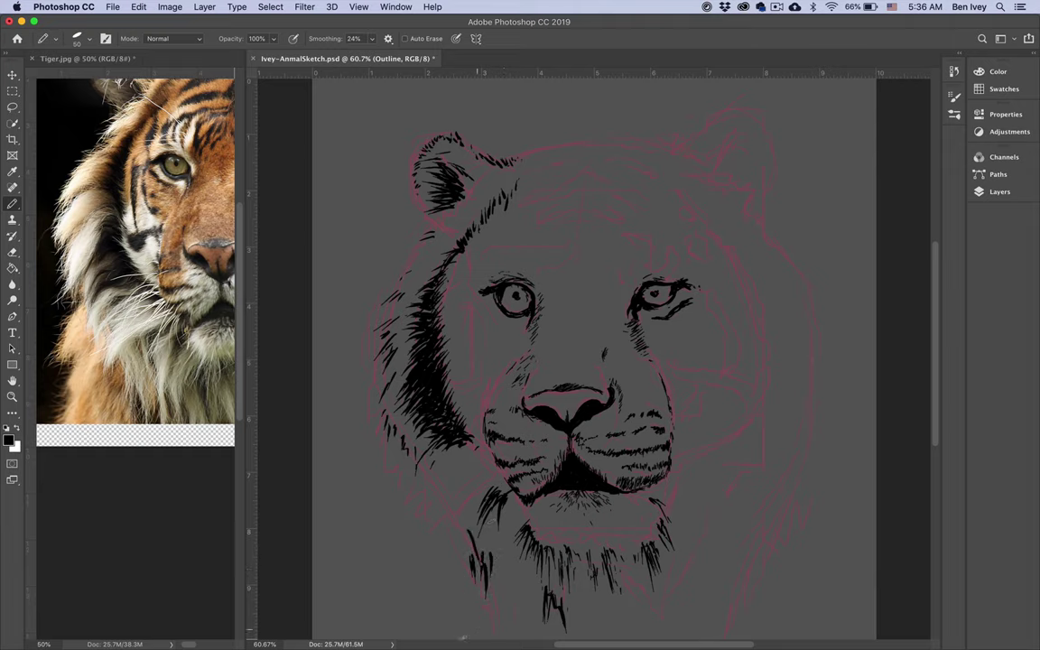
drag(503, 550, 507, 580)
drag(520, 539, 509, 603)
- Add a few strokes to the forehead end of the left fur band, checking the photo's forehead
click(167, 199)
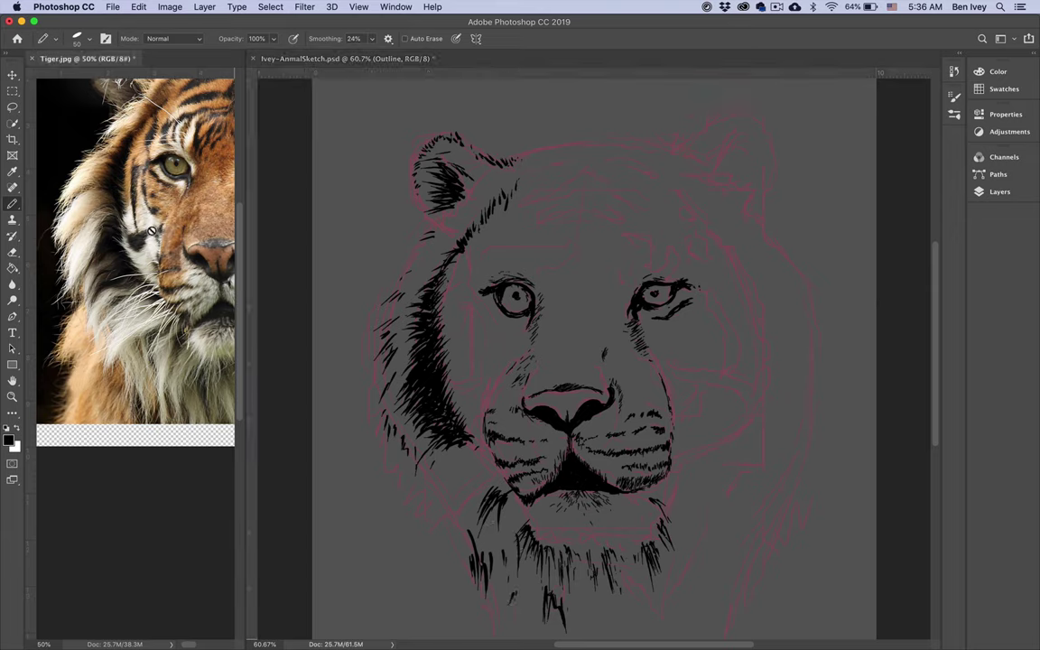
scroll(166, 268, up, 5)
scroll(166, 268, right, 2)
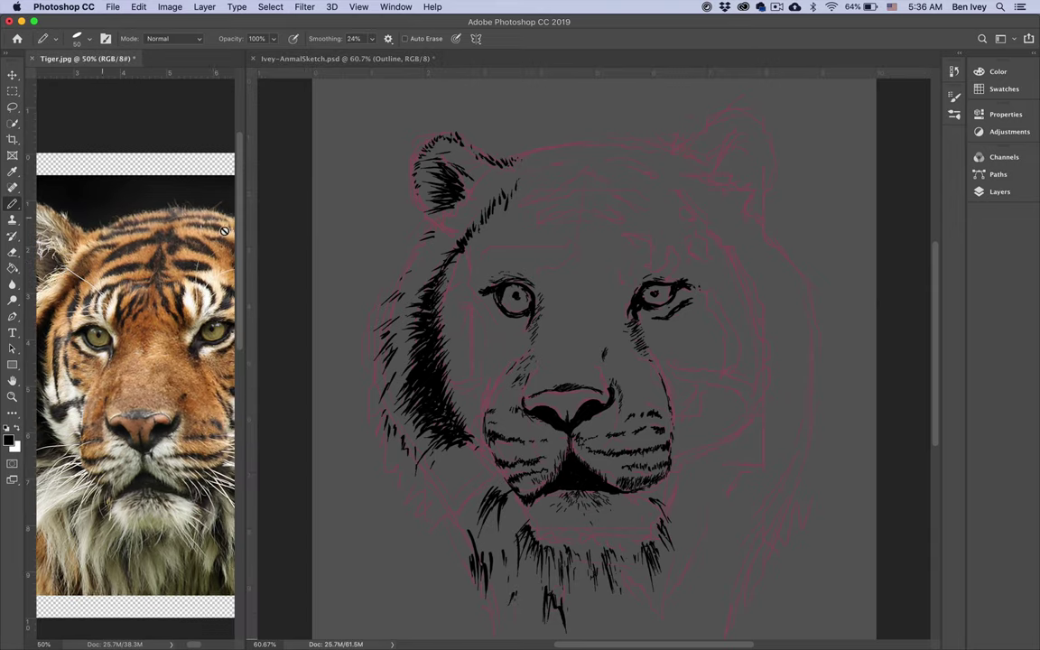
click(427, 217)
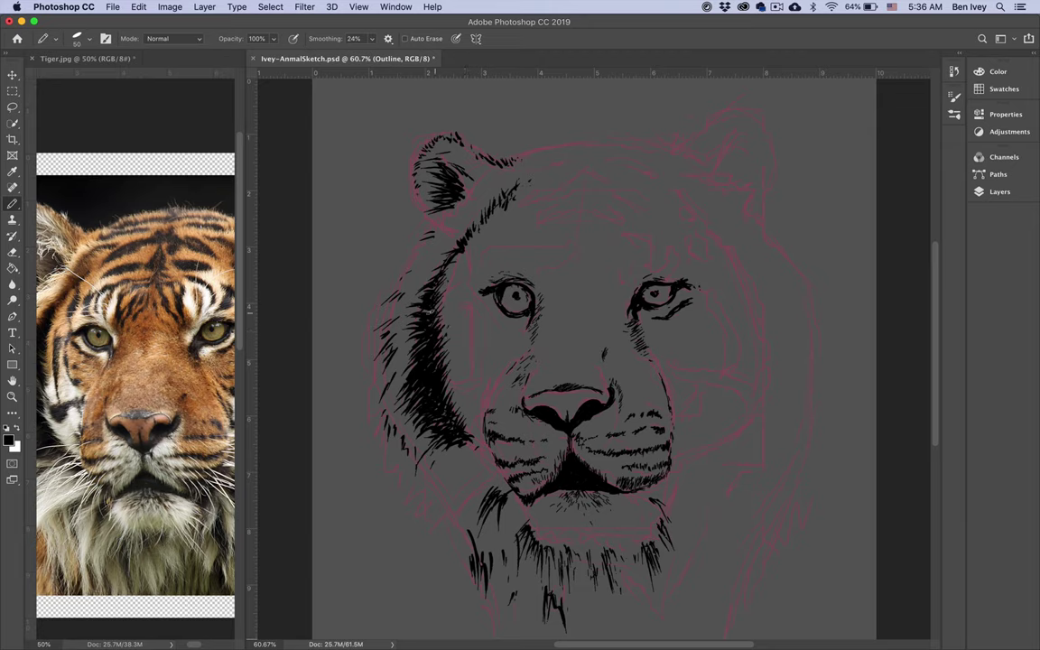
- Ink the crown line of the head toward the right ear with flat 50 px fur strokes, following the photo
click(168, 281)
scroll(168, 281, right, 10)
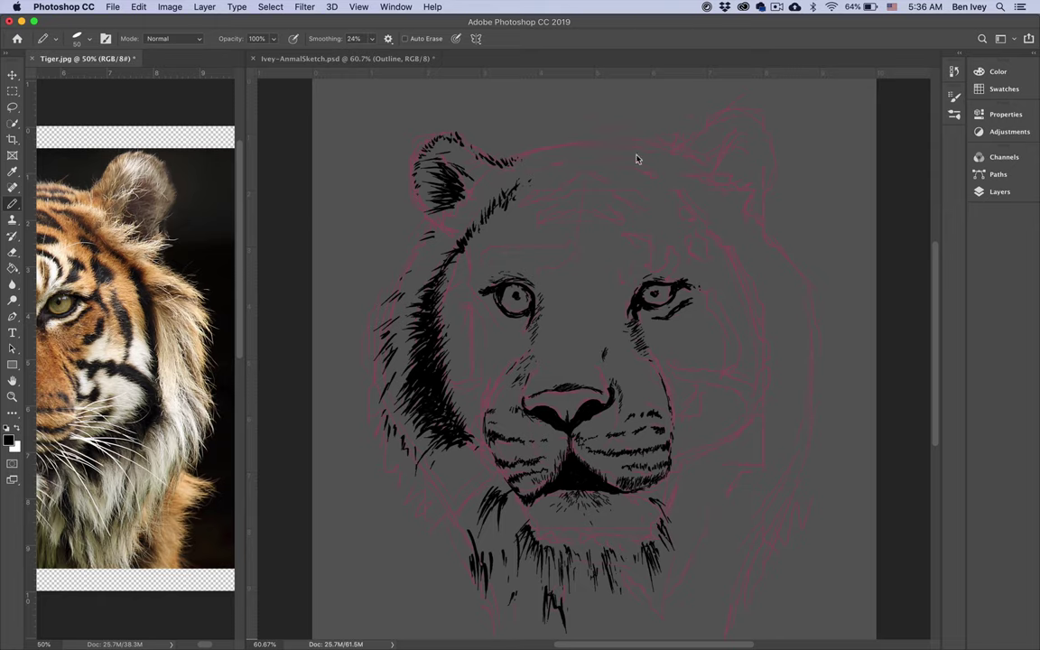
click(635, 159)
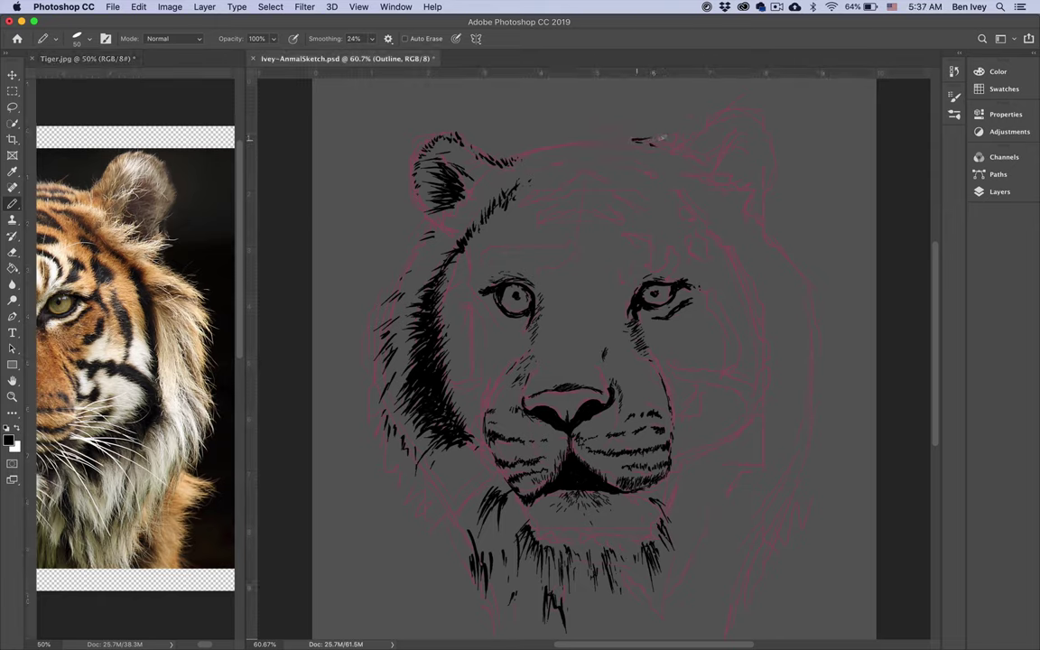
mouse_move(637, 138)
mouse_down()
mouse_move(677, 150)
mouse_move(587, 144)
mouse_move(623, 151)
mouse_up()
- Ink the right ear with dense dark inner fur and an outline of short strokes around its rim and base
mouse_move(717, 171)
mouse_down()
mouse_move(762, 143)
mouse_move(715, 175)
mouse_move(749, 162)
mouse_move(762, 144)
mouse_move(720, 175)
mouse_move(753, 179)
mouse_up()
mouse_move(723, 177)
mouse_down()
mouse_move(761, 177)
mouse_move(751, 181)
mouse_move(745, 140)
mouse_up()
mouse_move(722, 151)
mouse_down()
mouse_move(749, 136)
mouse_move(748, 146)
mouse_move(765, 149)
mouse_move(753, 176)
mouse_up()
drag(732, 180, 758, 200)
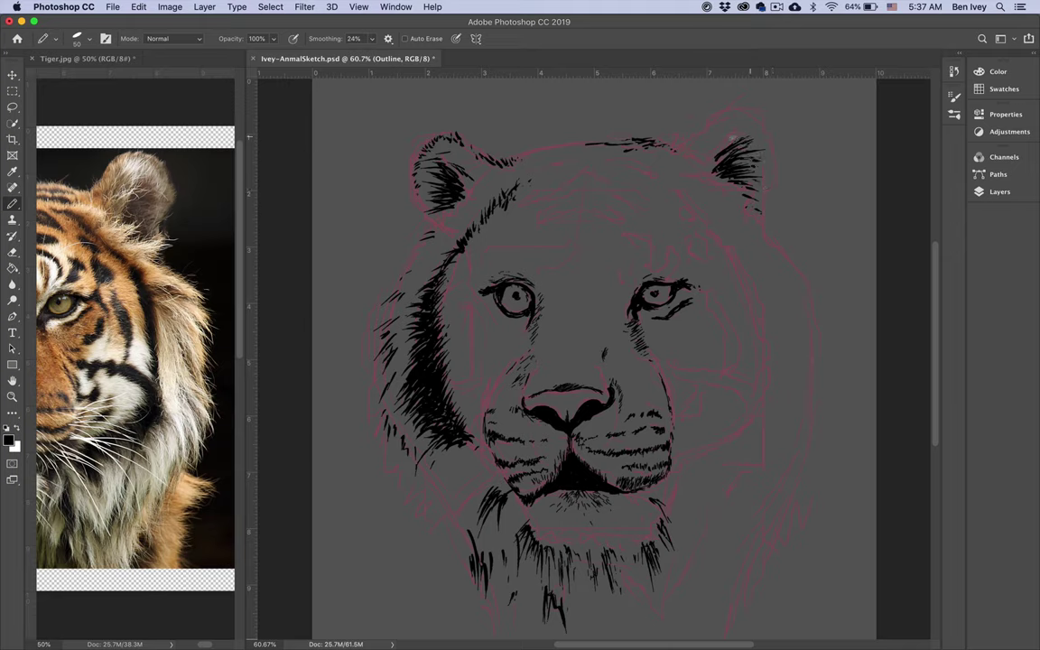
drag(725, 143, 750, 127)
drag(701, 135, 725, 111)
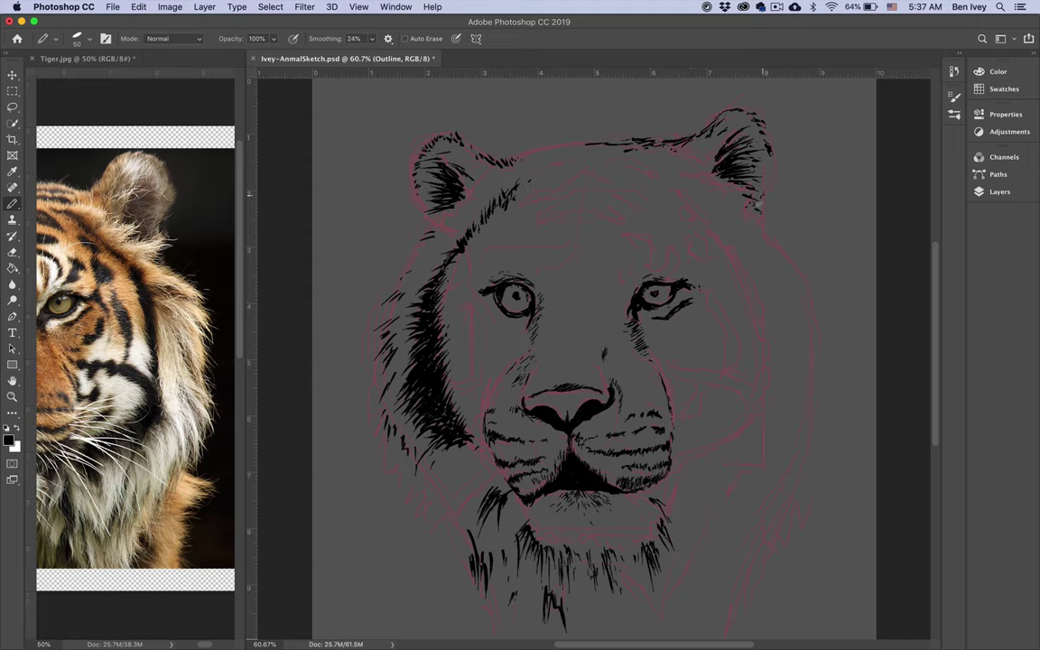
drag(764, 202, 756, 207)
- Ink the right side's inner fur band in spiky black strokes, running from the jaw corner up the cheek to the forehead
mouse_move(733, 435)
mouse_down()
mouse_move(758, 438)
mouse_move(766, 456)
mouse_move(780, 404)
mouse_move(770, 423)
mouse_move(784, 444)
mouse_up()
mouse_move(767, 388)
mouse_down()
mouse_move(776, 410)
mouse_move(773, 398)
mouse_move(749, 425)
mouse_move(773, 378)
mouse_up()
mouse_move(760, 359)
mouse_down()
mouse_move(769, 376)
mouse_move(760, 335)
mouse_up()
mouse_move(689, 213)
mouse_down()
mouse_move(712, 237)
mouse_move(648, 184)
mouse_move(712, 232)
mouse_up()
mouse_move(707, 228)
mouse_down()
mouse_move(738, 244)
mouse_move(722, 242)
mouse_move(727, 250)
mouse_move(702, 218)
mouse_move(749, 258)
mouse_move(721, 234)
mouse_move(742, 262)
mouse_move(730, 260)
mouse_move(751, 254)
mouse_move(735, 245)
mouse_move(753, 283)
mouse_up()
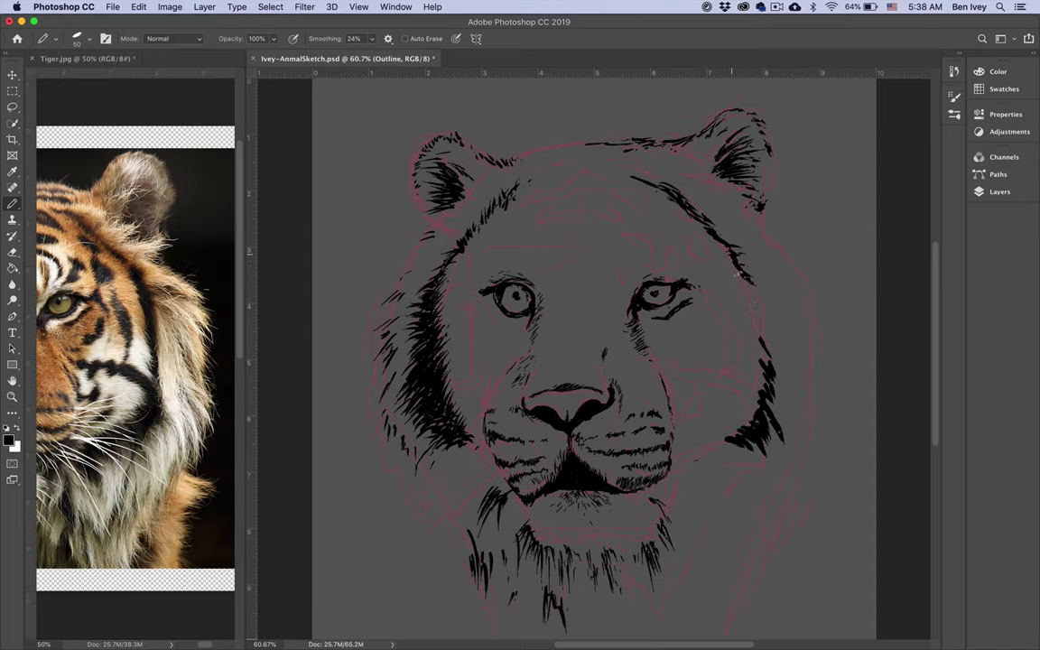
drag(740, 272, 752, 295)
drag(745, 289, 766, 322)
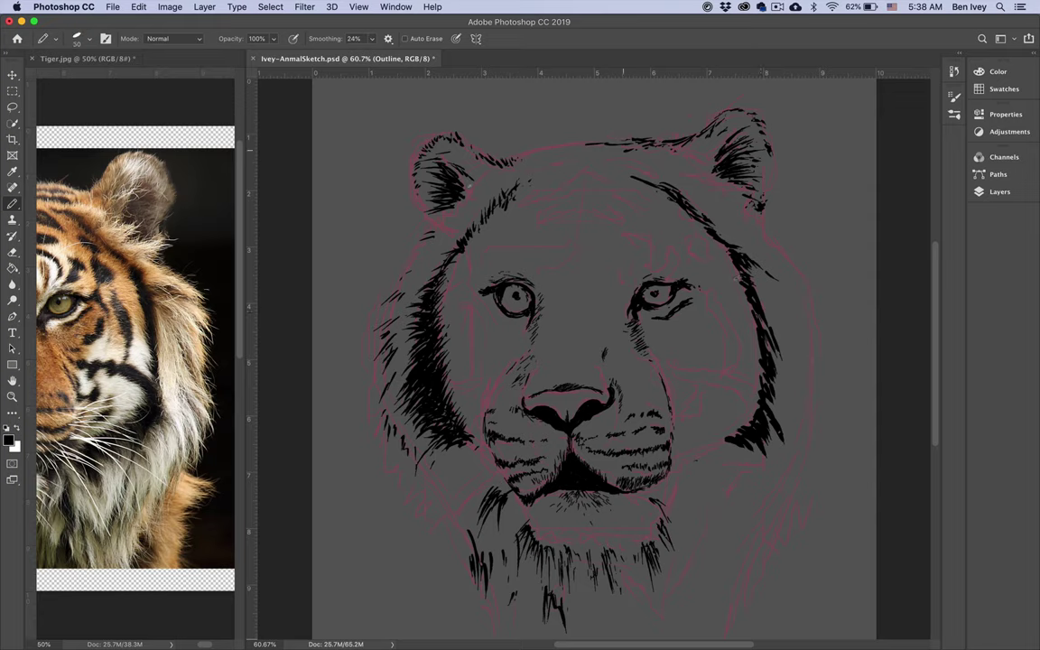
- Thicken the forehead end of the right inner fur band with short 30 px pencil strokes
key(bracketleft)
key(bracketleft)
drag(658, 191, 679, 203)
drag(674, 208, 690, 216)
mouse_move(682, 212)
mouse_down()
mouse_move(698, 219)
mouse_move(686, 211)
mouse_up()
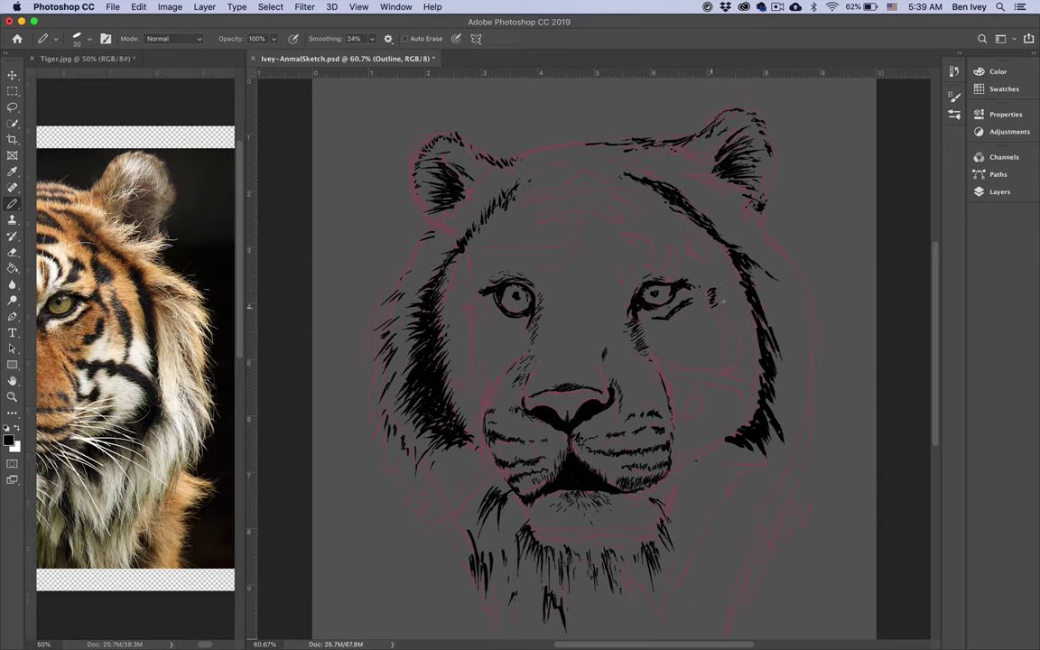
- Ink the curved stripe beside the right eye with short strokes down the cheek, and set the pencil smoothing to 0%
drag(717, 313, 730, 332)
drag(722, 338, 731, 339)
drag(725, 347, 733, 348)
drag(729, 356, 733, 352)
drag(323, 40, 287, 63)
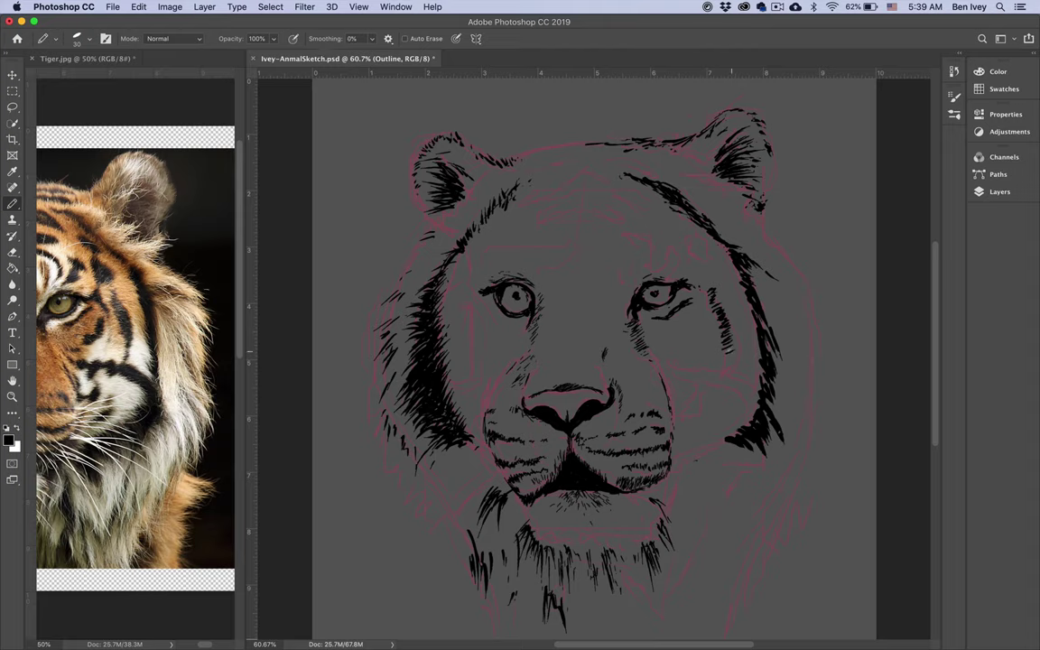
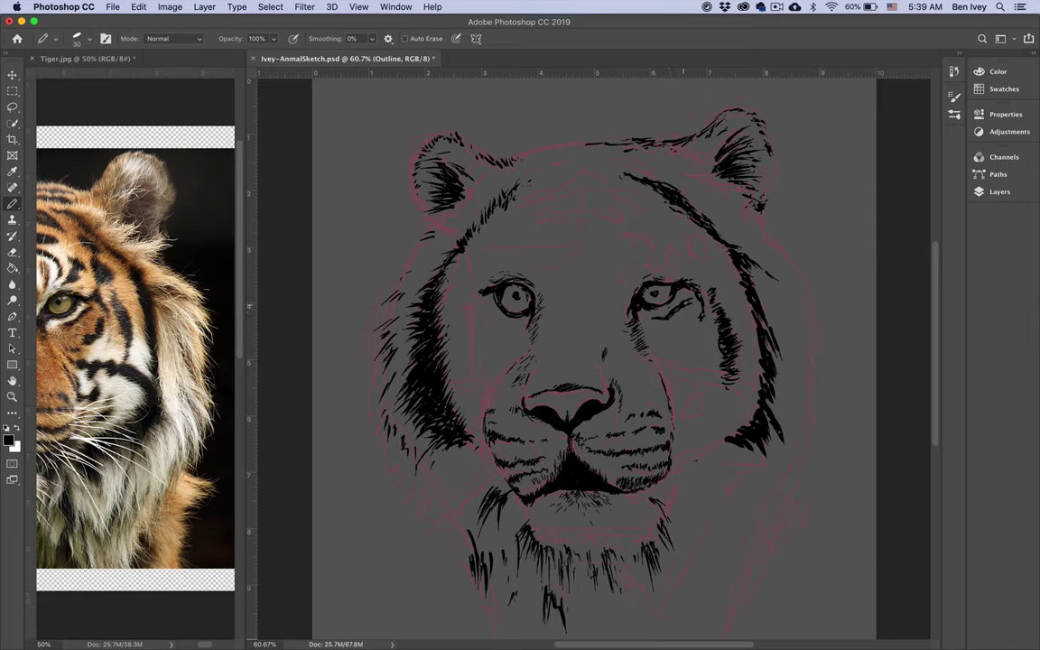
- Ink the broken stripes below the right eye and the cheek marks beside the muzzle, touching up the cheek stripe's lower end with the eraser
drag(688, 329, 670, 347)
key(e)
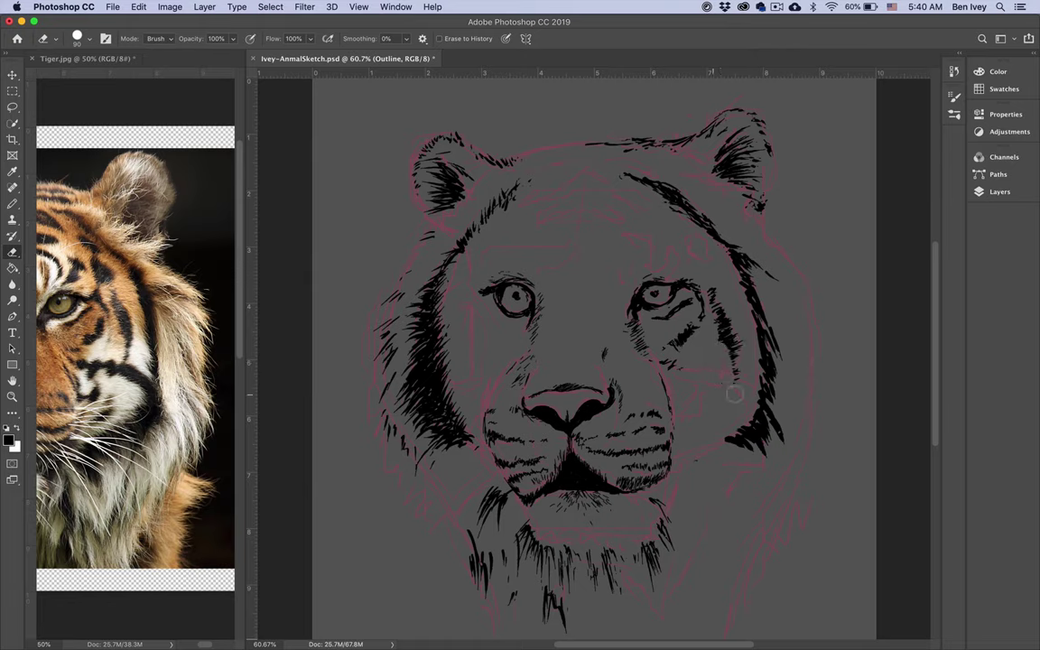
key(b)
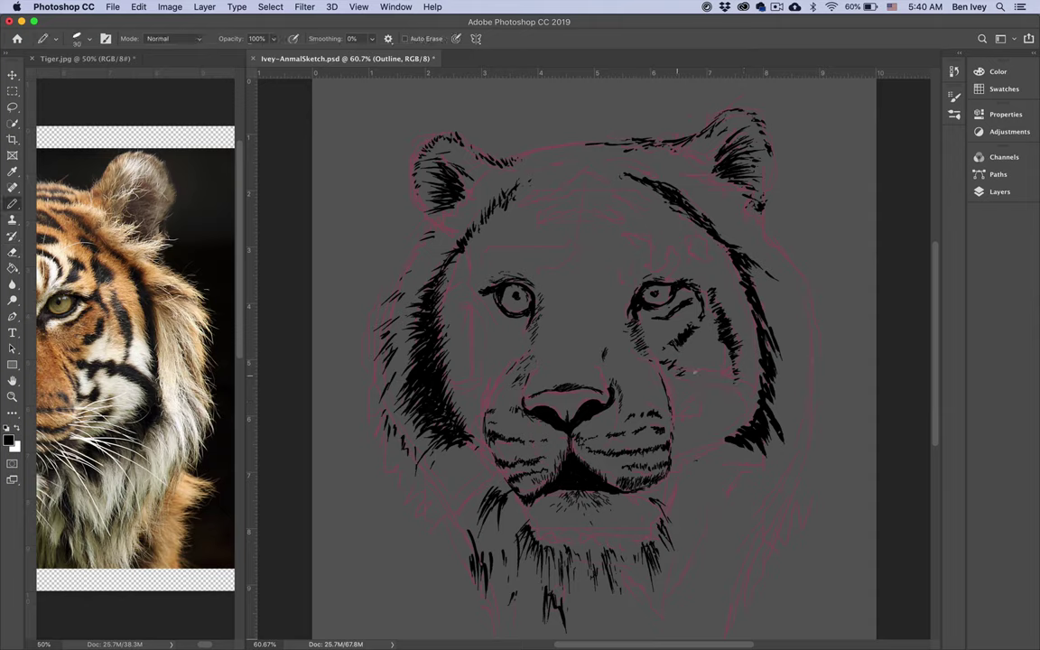
drag(678, 368, 694, 378)
mouse_move(699, 399)
mouse_down()
mouse_move(667, 408)
mouse_move(693, 408)
mouse_up()
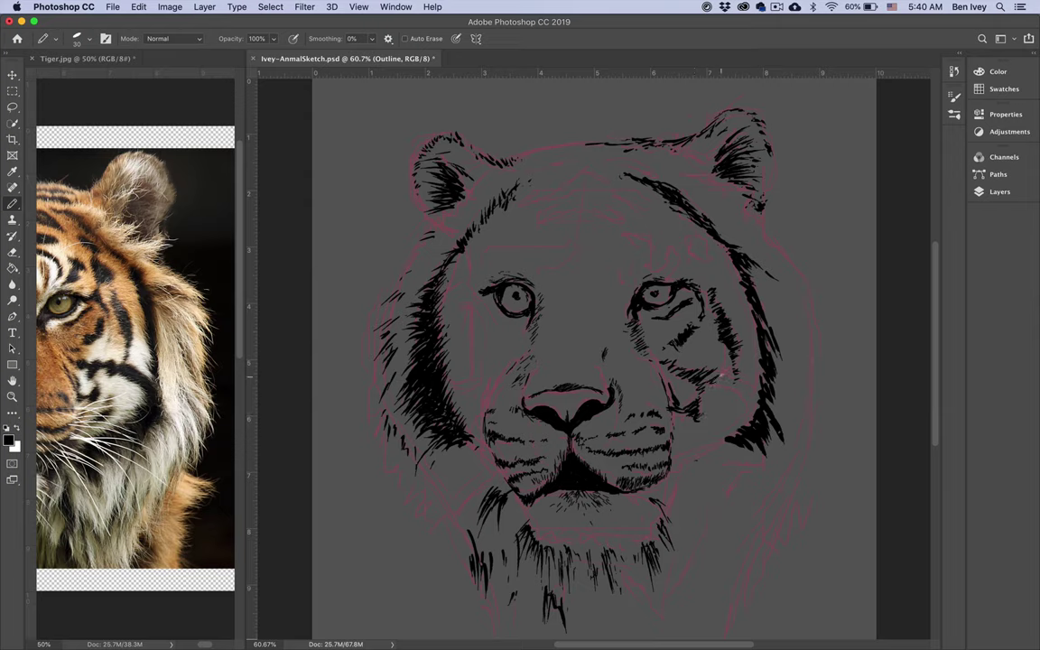
- Ink the curved stripe across the right cheek in short strokes until it joins the fur band, and thicken the band there
drag(719, 375, 739, 389)
drag(750, 384, 739, 395)
drag(752, 388, 742, 400)
drag(754, 391, 745, 404)
drag(757, 395, 745, 416)
drag(752, 412, 756, 389)
drag(683, 346, 683, 321)
drag(763, 350, 769, 402)
drag(675, 361, 669, 390)
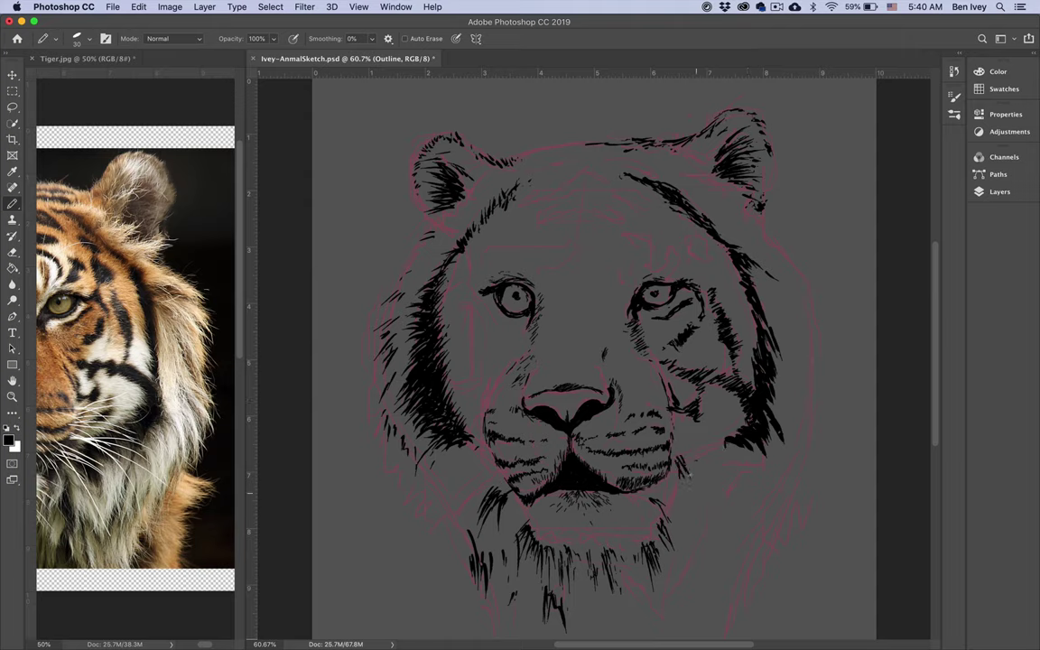
- Ink the right jawline in dense spiky strokes from the muzzle's lower corner up to the fur band's end
mouse_move(678, 469)
mouse_down()
mouse_move(683, 490)
mouse_move(694, 498)
mouse_move(701, 489)
mouse_up()
drag(695, 463, 709, 482)
drag(703, 458, 715, 475)
drag(711, 453, 722, 466)
mouse_move(720, 446)
mouse_down()
mouse_move(725, 460)
mouse_move(741, 461)
mouse_up()
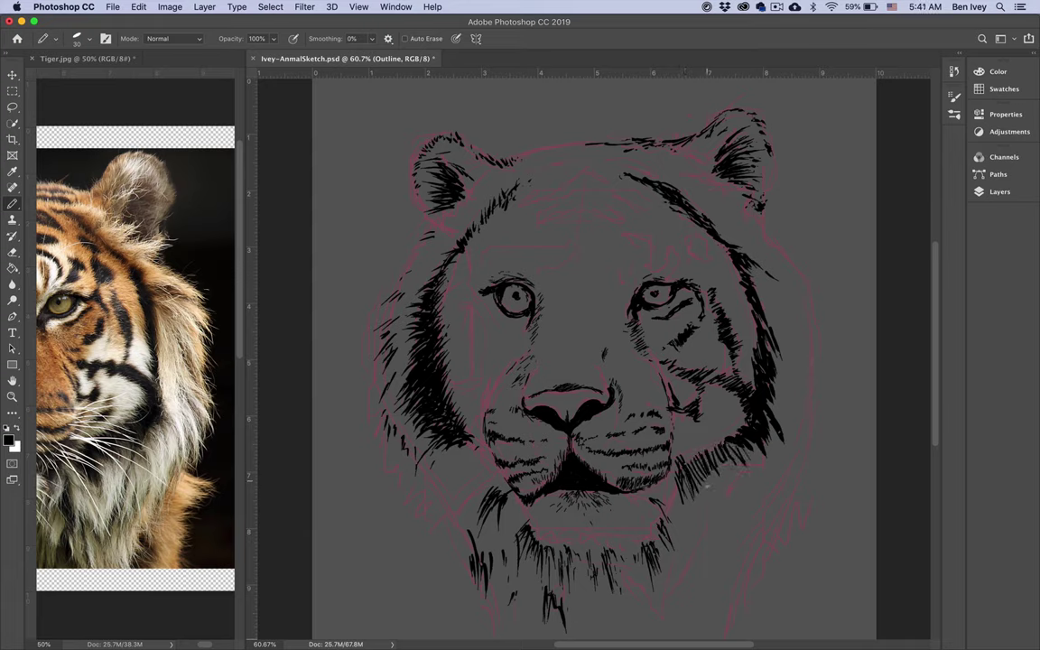
mouse_move(637, 421)
mouse_down()
mouse_move(626, 440)
mouse_move(622, 430)
mouse_up()
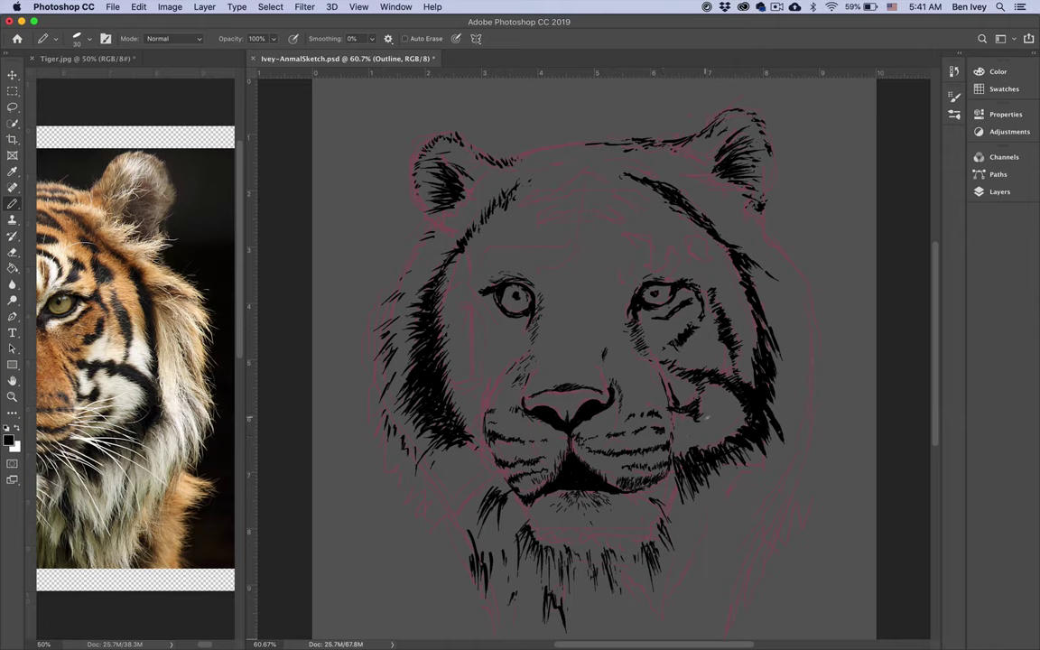
- Ink a thin curved stripe inside the right cheek patch and the dark markings above the right eye
mouse_move(708, 413)
mouse_down()
mouse_move(724, 405)
mouse_move(705, 431)
mouse_up()
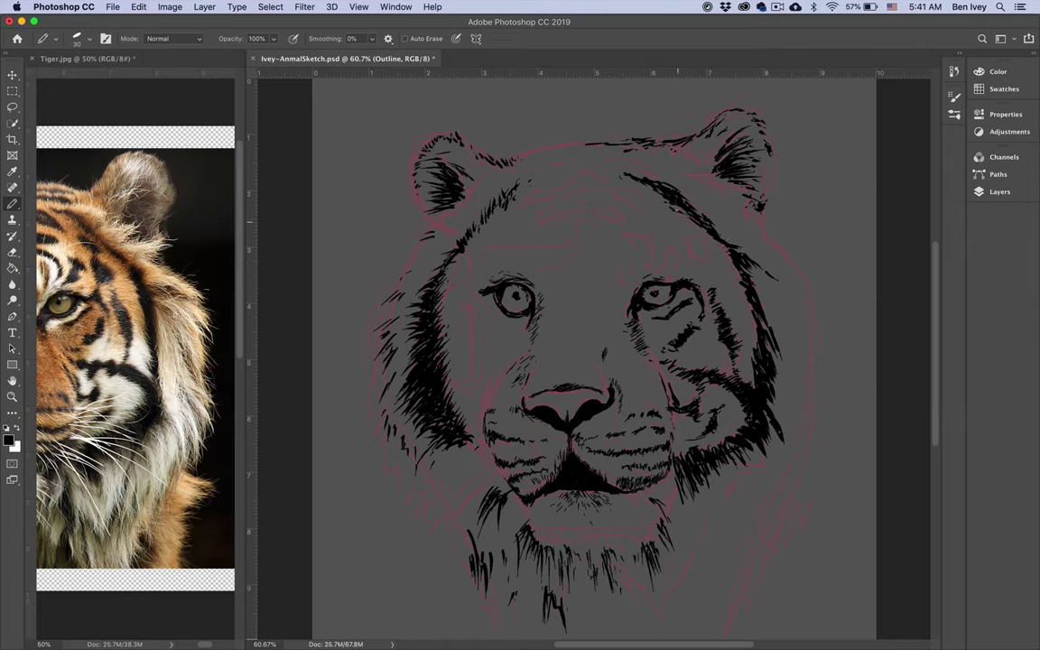
mouse_move(660, 208)
mouse_down()
mouse_move(681, 217)
mouse_move(704, 251)
mouse_up()
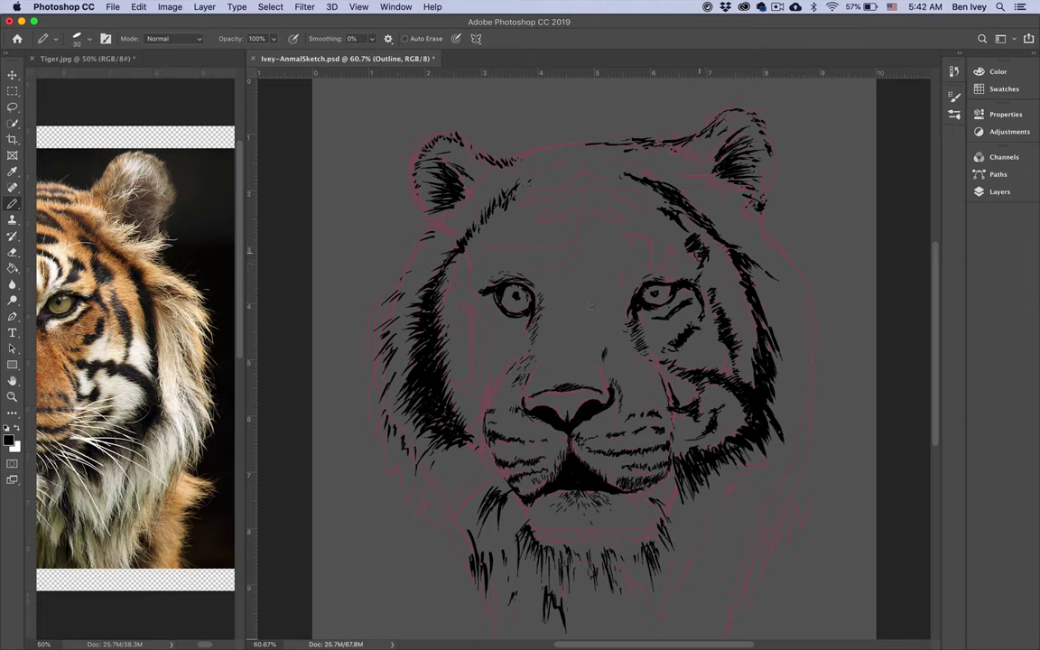
drag(691, 246, 701, 255)
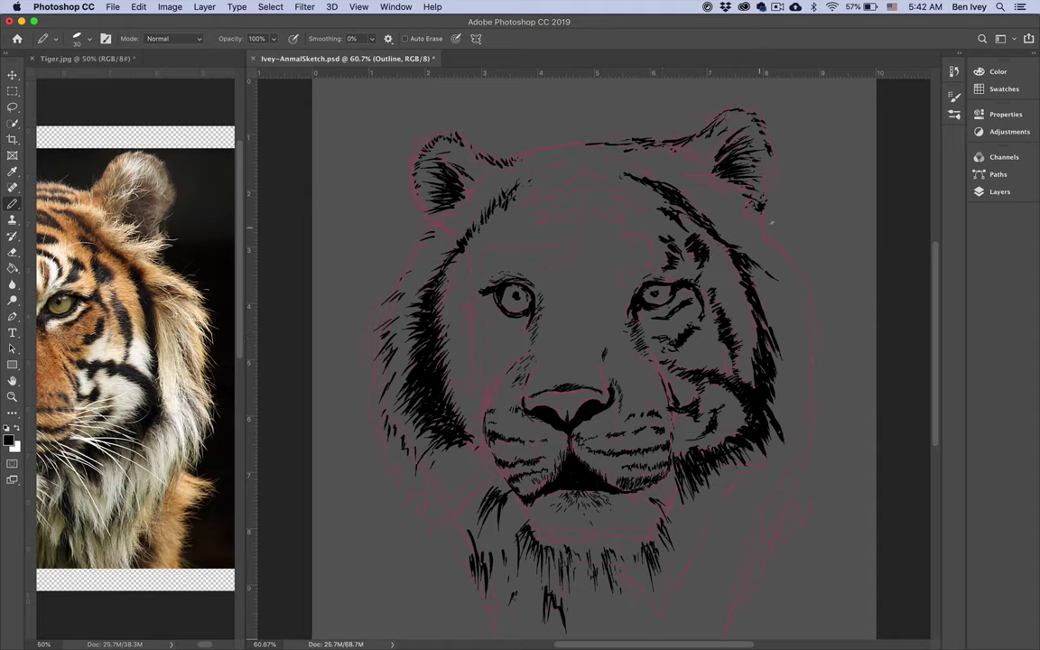
- Ink the outer fur contour on the right side in long loose strokes, from below the ear down to the neck
mouse_move(761, 214)
mouse_down()
mouse_move(811, 270)
mouse_move(786, 255)
mouse_move(801, 276)
mouse_move(770, 242)
mouse_move(796, 265)
mouse_move(836, 347)
mouse_move(811, 327)
mouse_up()
mouse_move(813, 328)
mouse_down()
mouse_move(803, 400)
mouse_move(805, 380)
mouse_move(813, 411)
mouse_up()
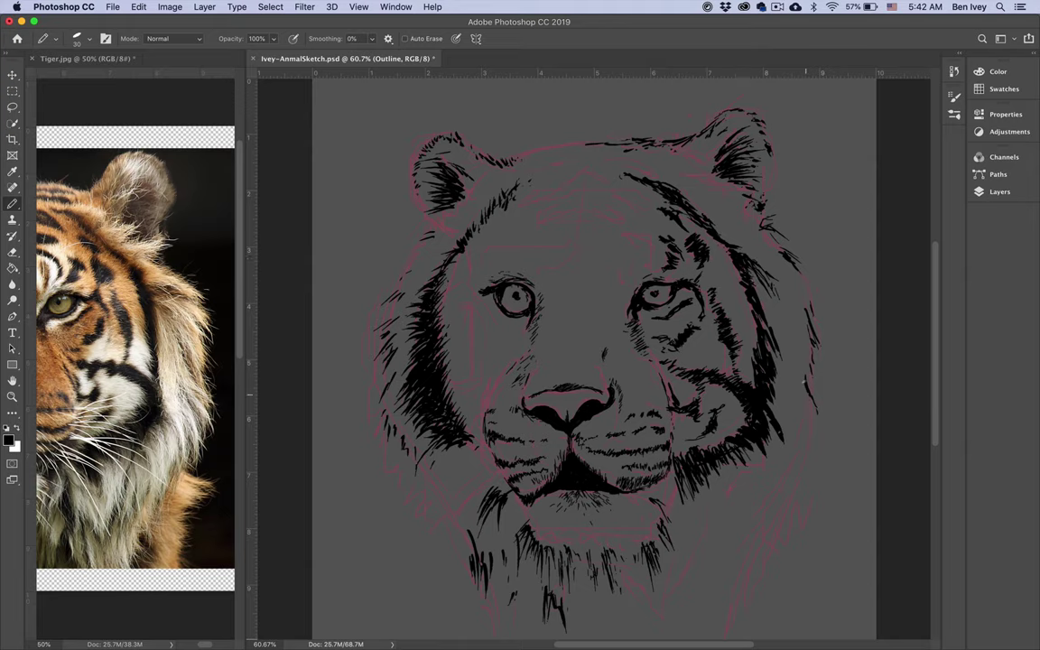
drag(798, 375, 811, 422)
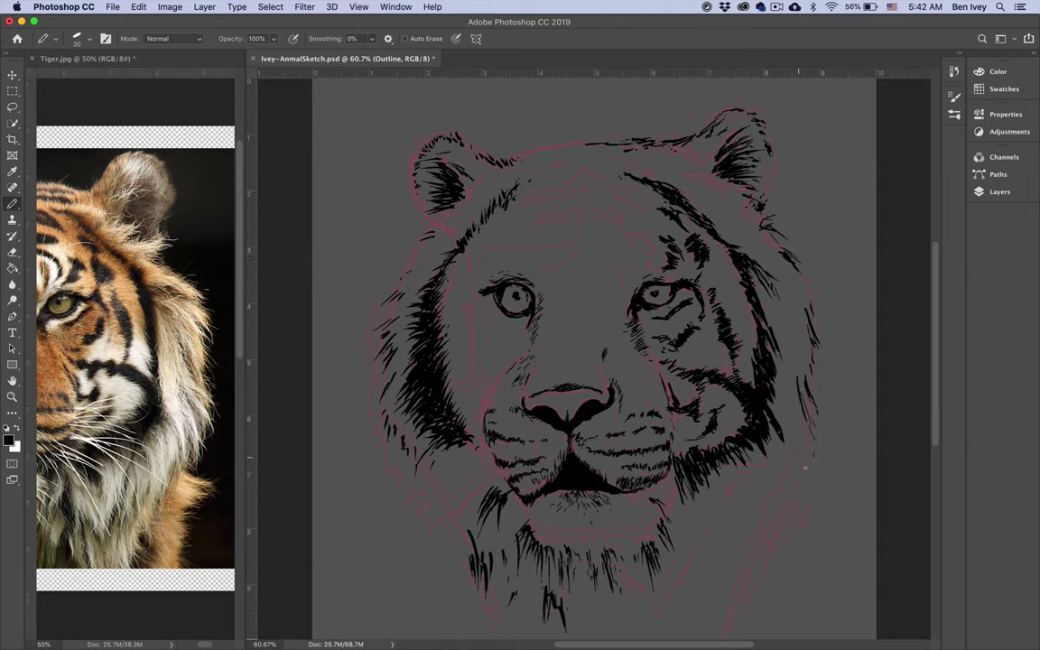
drag(803, 468, 792, 520)
- Ink a fur tuft below the right jaw and a band of long slanted strokes along the lower right chest
mouse_move(695, 552)
mouse_down()
mouse_move(688, 597)
mouse_move(715, 528)
mouse_move(695, 566)
mouse_up()
drag(704, 537, 706, 568)
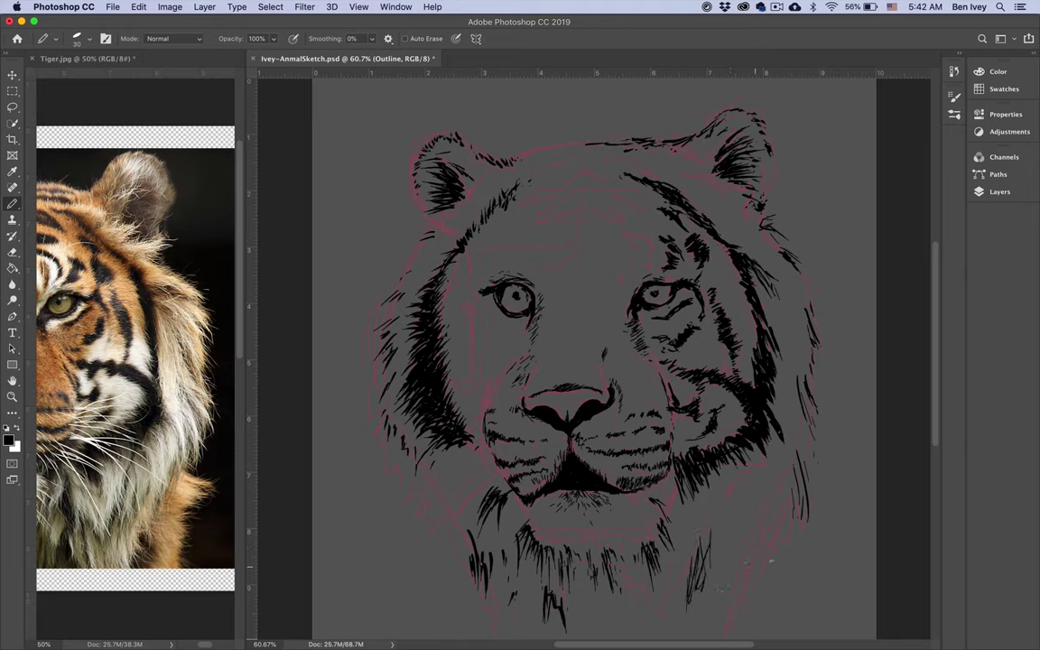
mouse_move(770, 549)
mouse_down()
mouse_move(774, 593)
mouse_move(755, 596)
mouse_up()
drag(752, 579, 750, 606)
drag(778, 553, 762, 602)
mouse_move(773, 547)
mouse_down()
mouse_move(763, 596)
mouse_move(770, 564)
mouse_move(749, 609)
mouse_up()
drag(751, 586, 742, 621)
drag(741, 599, 731, 629)
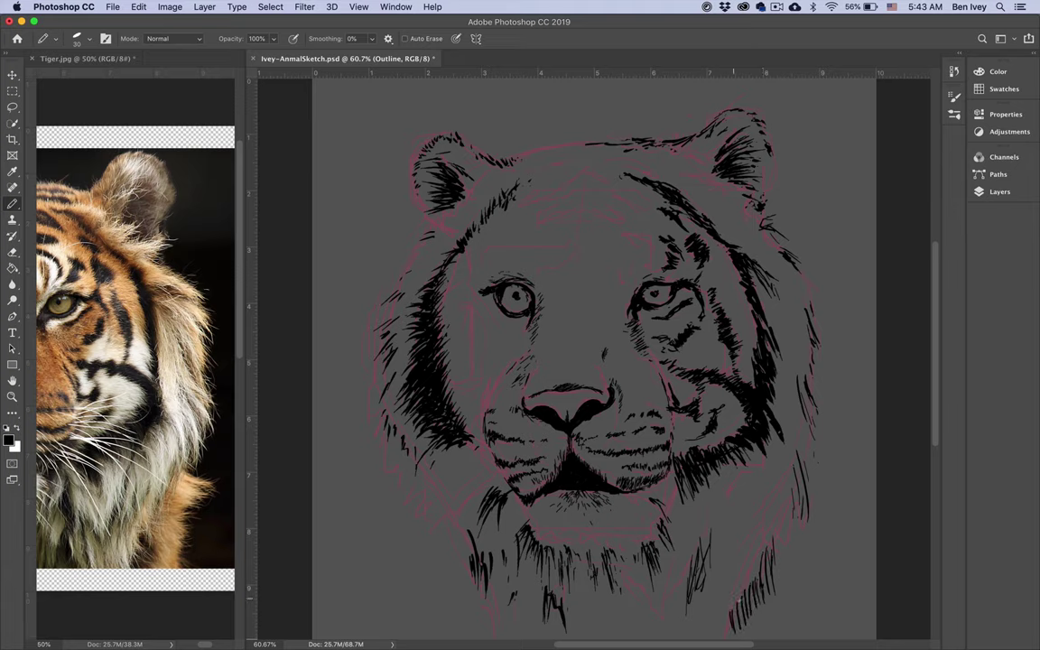
mouse_move(753, 572)
mouse_down()
mouse_move(744, 607)
mouse_move(752, 582)
mouse_up()
drag(756, 536, 752, 579)
- Fill out the neck fur between the chin and the right chest band with more long, pointed strokes
mouse_move(677, 524)
mouse_down()
mouse_move(667, 553)
mouse_move(651, 555)
mouse_up()
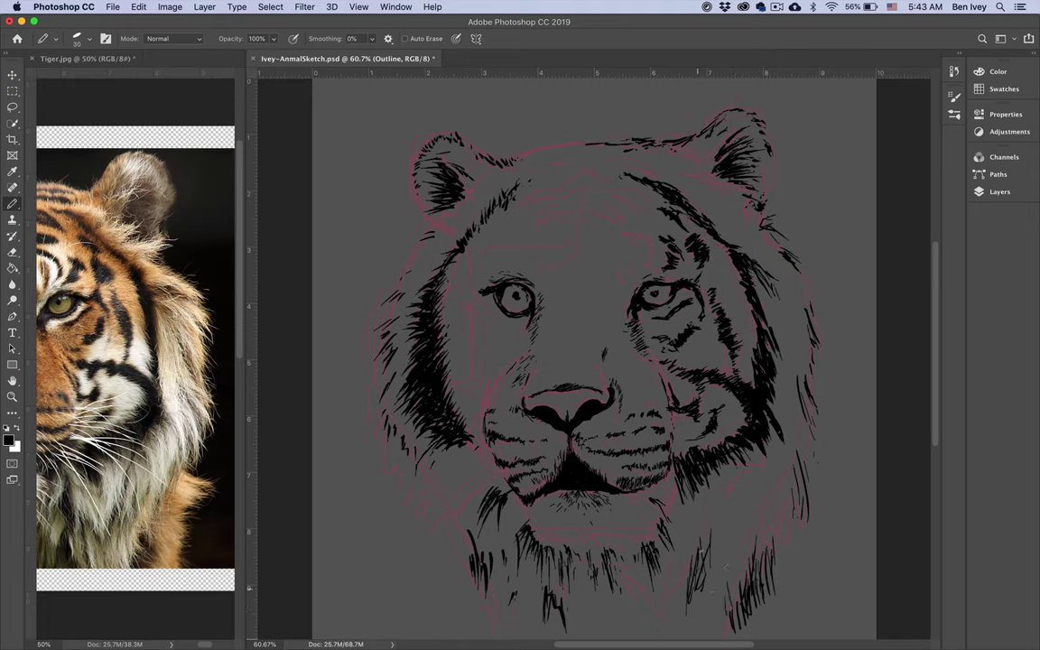
drag(713, 545, 705, 570)
drag(706, 530, 697, 569)
drag(694, 559, 688, 592)
mouse_move(720, 521)
mouse_down()
mouse_move(717, 533)
mouse_move(721, 522)
mouse_up()
- Centre the tiger photo on the muzzle and chin, and ink pointed fur strokes below the chin and along the lower neck
click(70, 248)
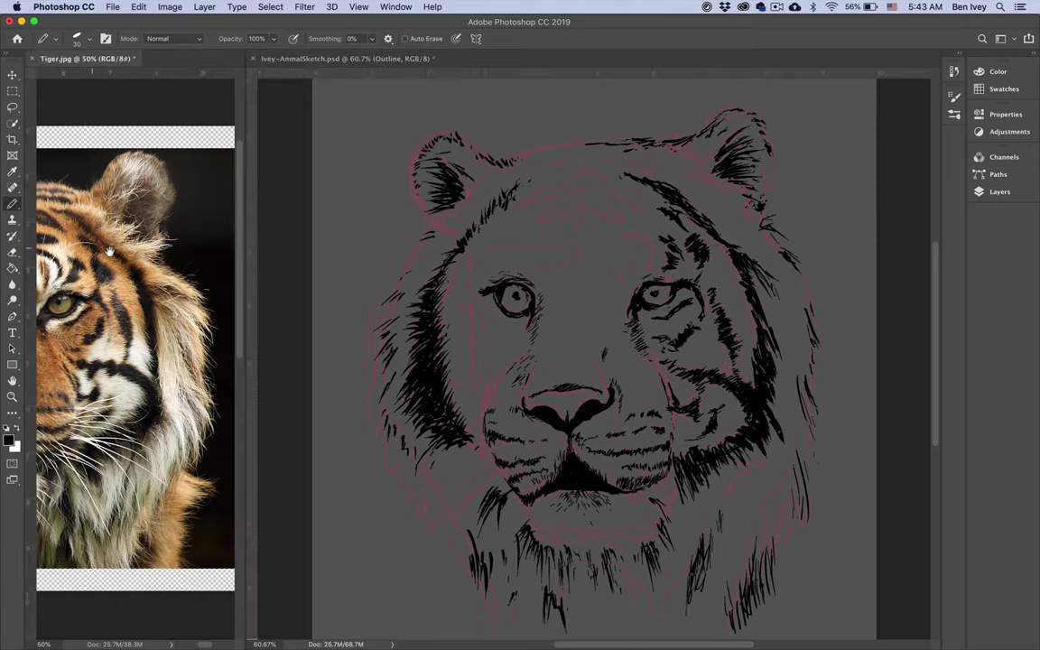
drag(99, 225, 204, 233)
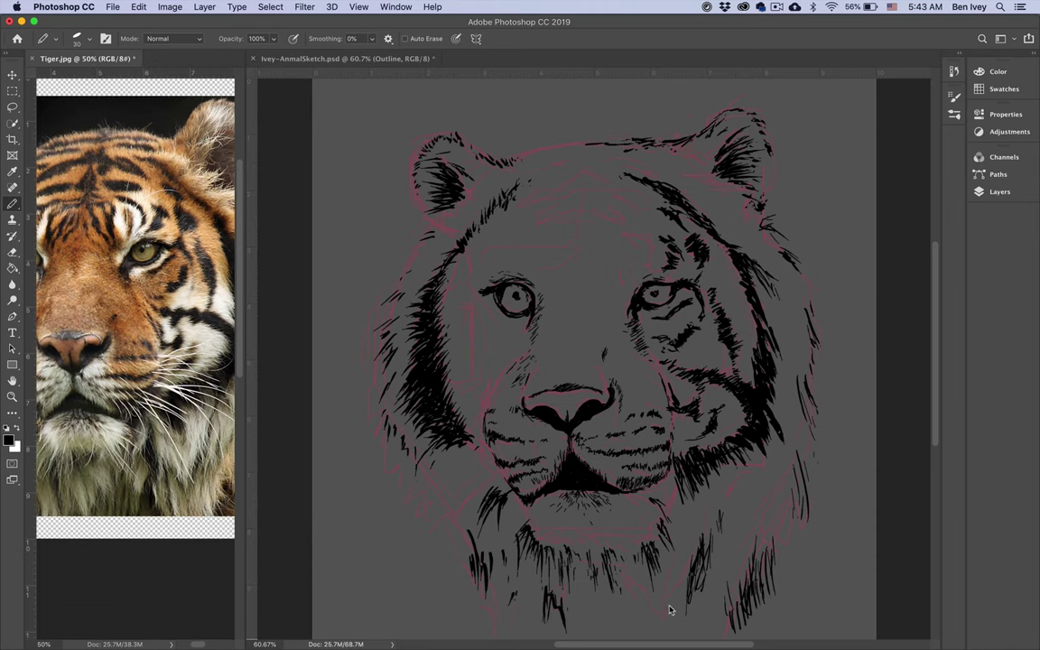
click(603, 546)
drag(673, 587, 669, 625)
mouse_move(677, 585)
mouse_down()
mouse_move(679, 628)
mouse_move(672, 611)
mouse_move(636, 634)
mouse_up()
drag(629, 606, 635, 627)
drag(578, 539, 578, 552)
mouse_move(583, 539)
mouse_down()
mouse_move(582, 556)
mouse_move(623, 569)
mouse_move(599, 544)
mouse_move(573, 553)
mouse_move(591, 536)
mouse_up()
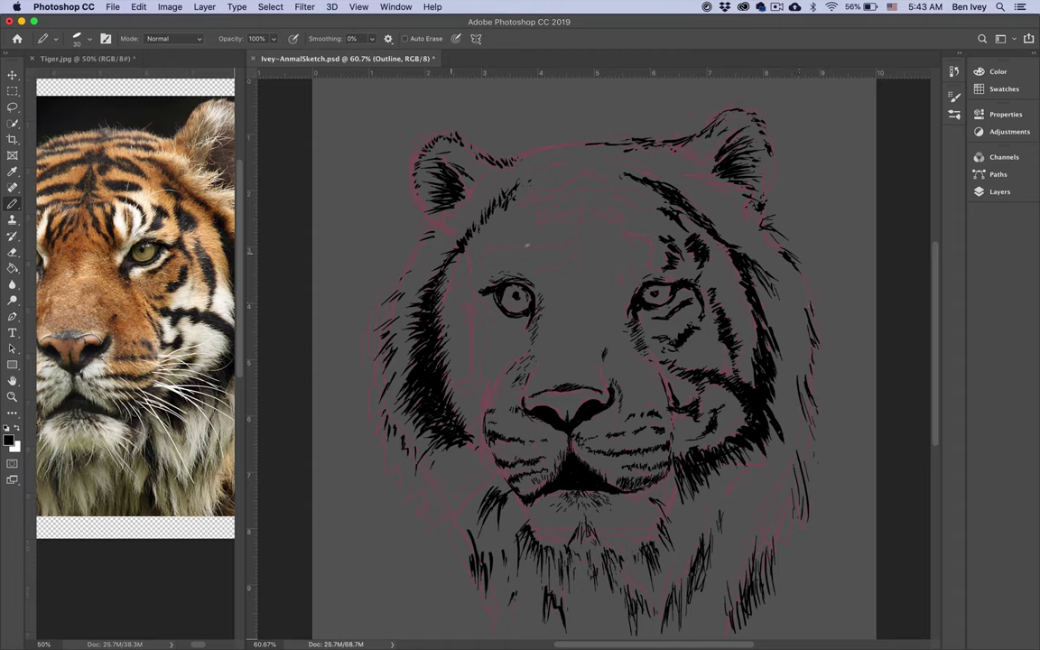
- Bring the photo's left half into view, and ink the left eye's outer corner and the vertical stripe beside it
click(141, 255)
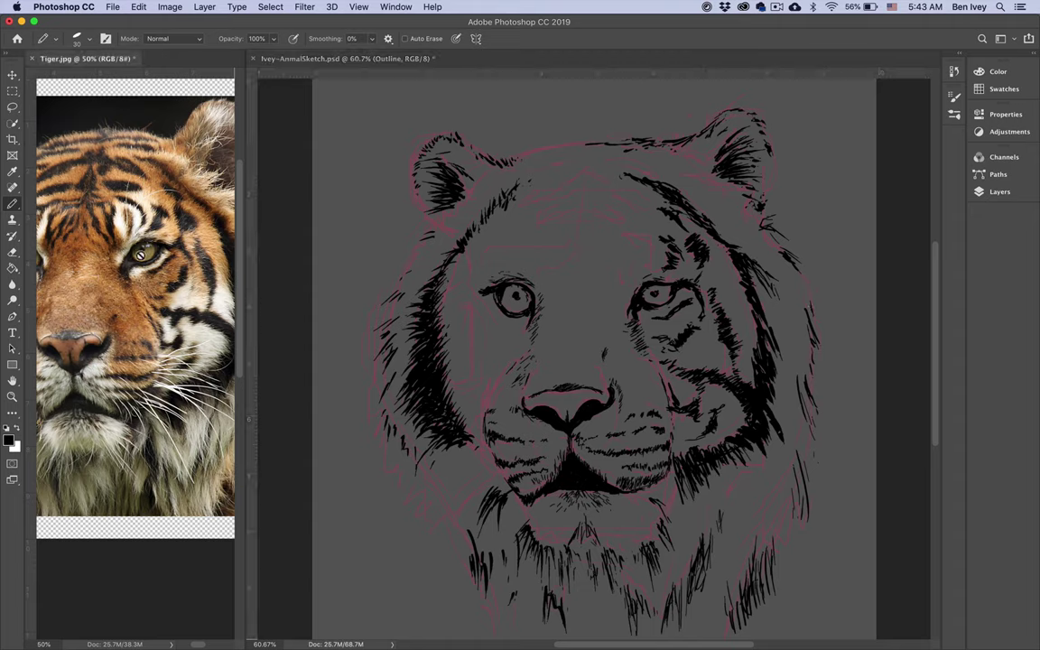
drag(130, 261, 191, 286)
key(super+r)
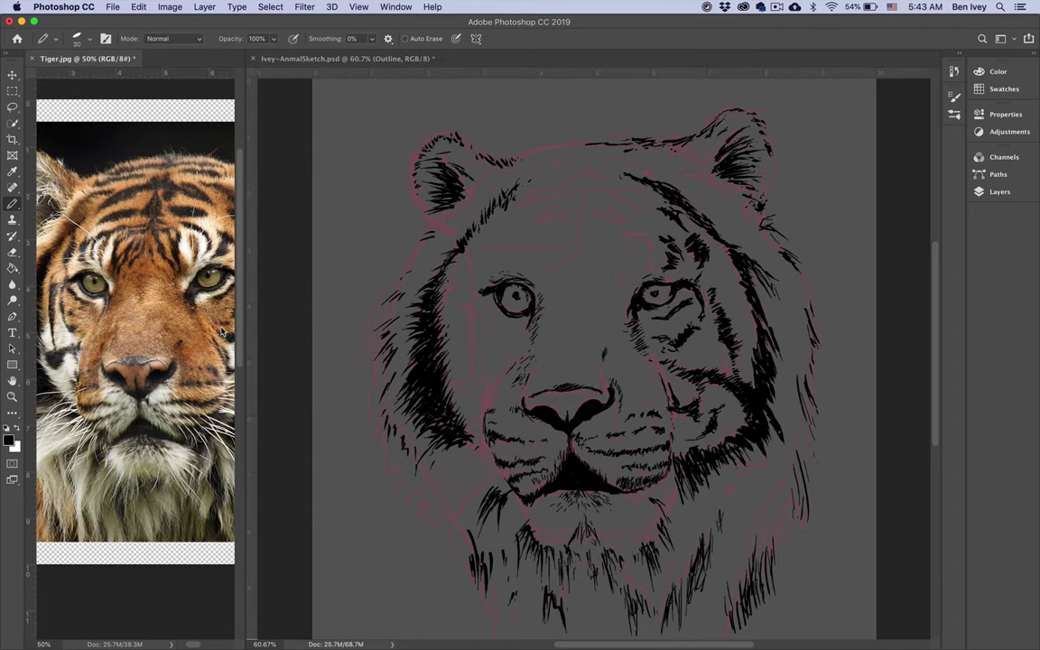
scroll(144, 334, left, 5)
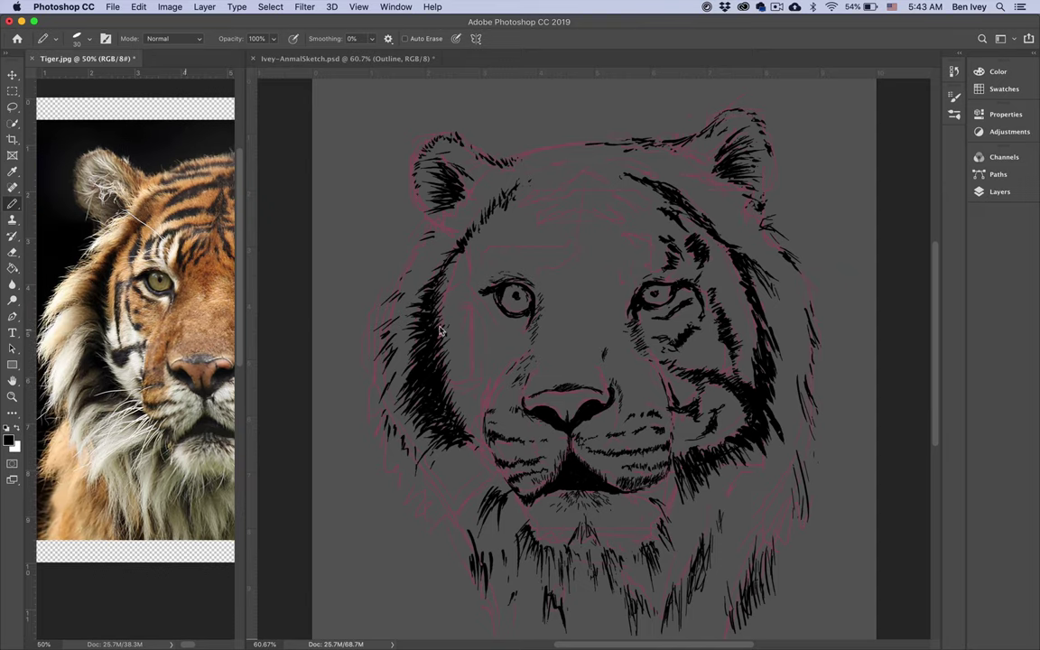
click(398, 298)
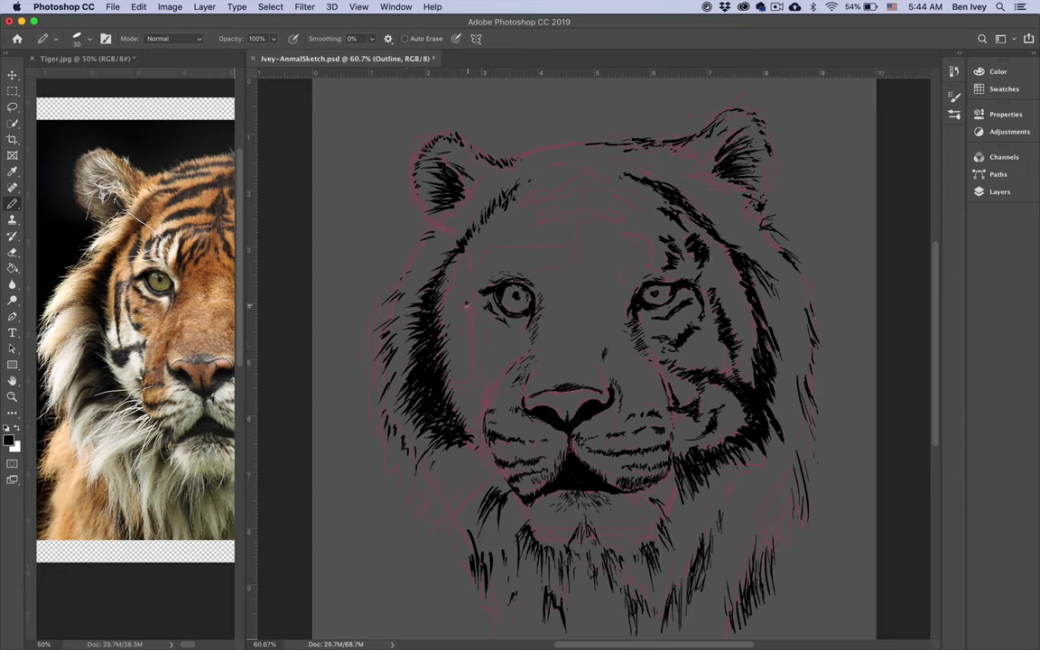
drag(468, 308, 466, 362)
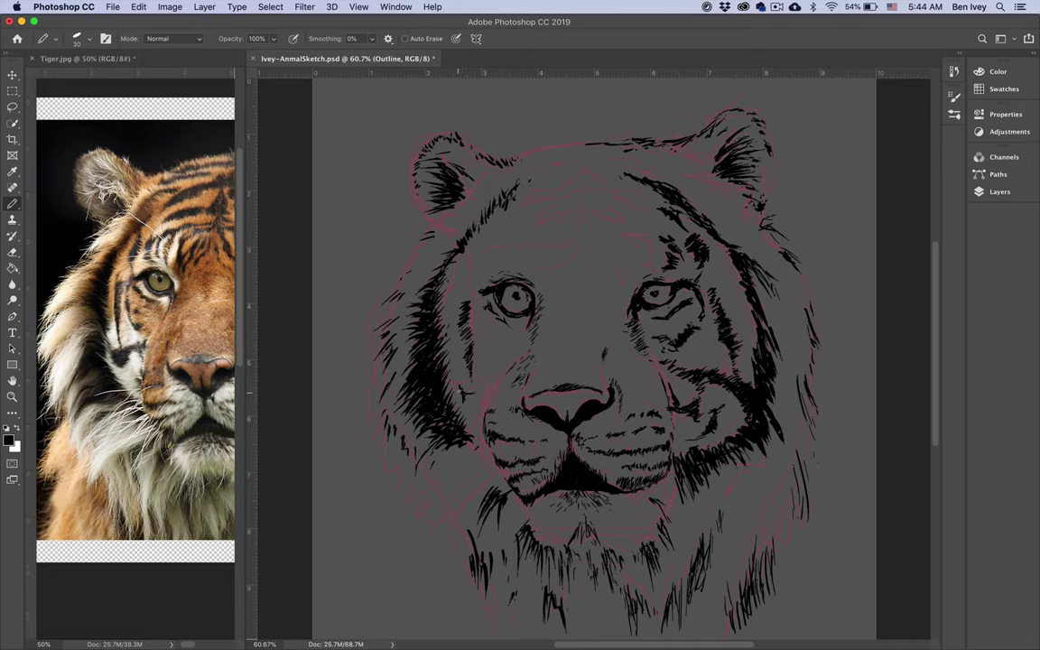
- Ink the left cheek stripe joining the fur band and the curved stripes below the left eye, using the eraser for touch-ups
drag(442, 379, 472, 393)
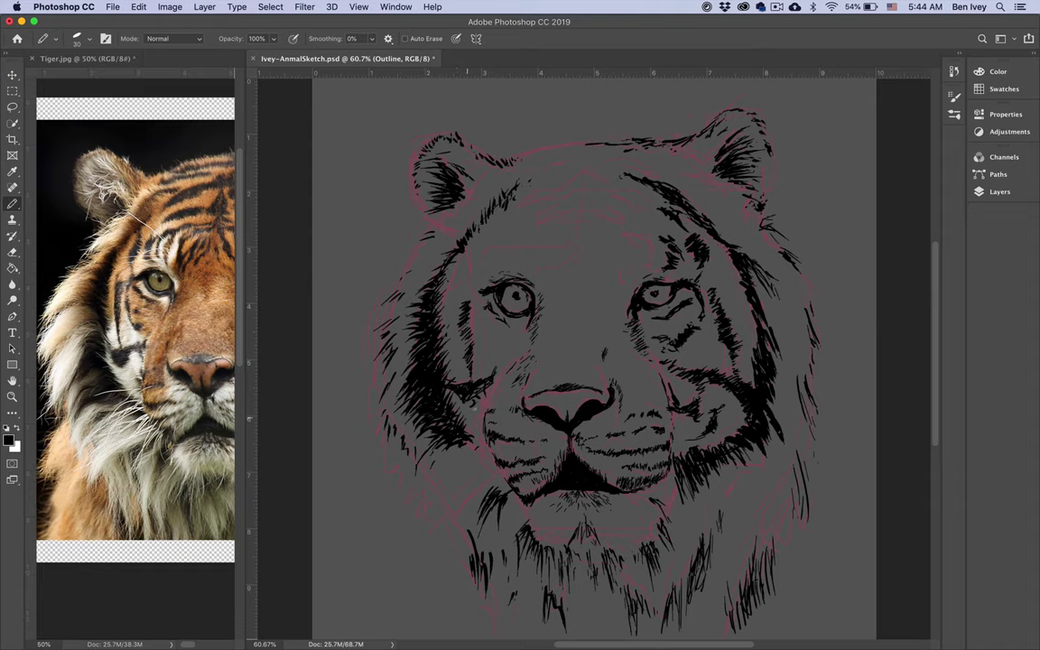
key(e)
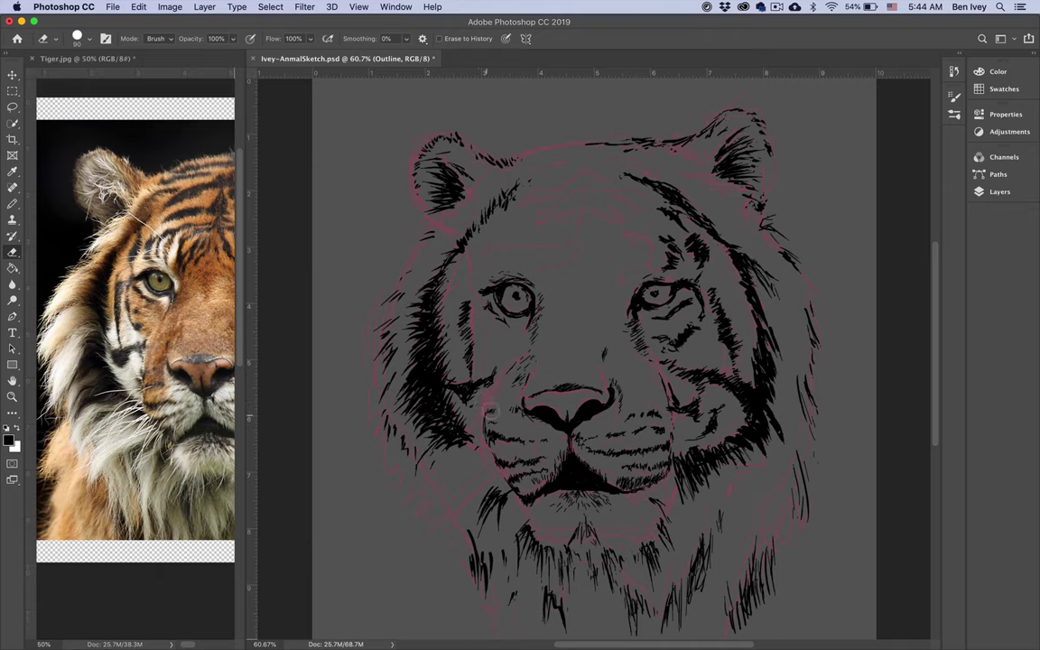
key(b)
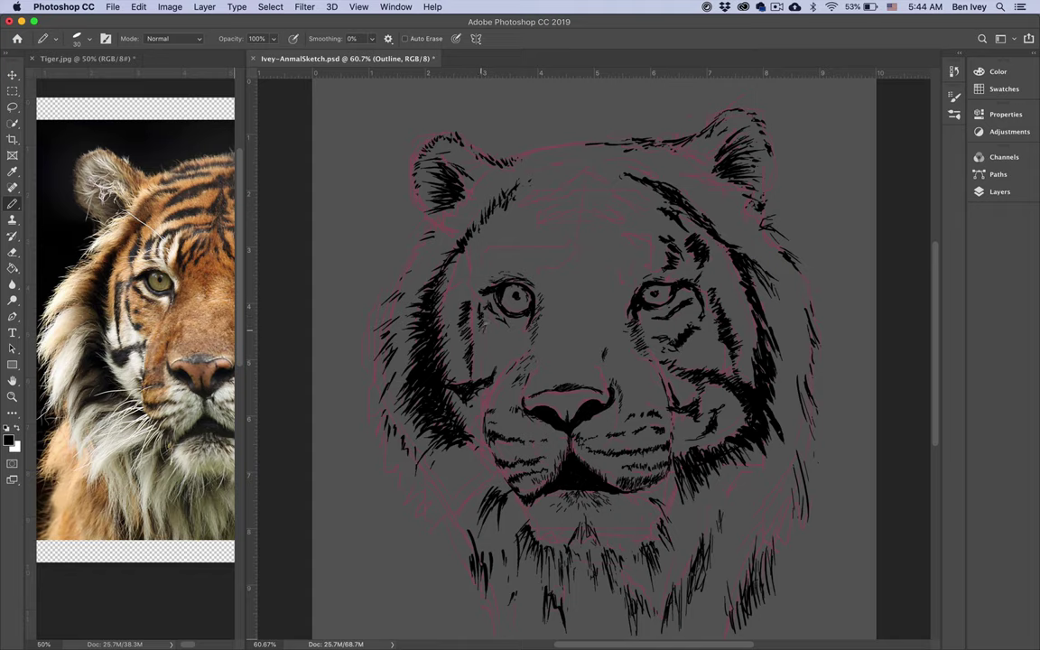
drag(486, 342, 506, 343)
drag(515, 332, 517, 326)
- Bring the photo's forehead into view, and ink the short markings above the left eye and along the left temple
click(153, 239)
mouse_move(184, 237)
mouse_down()
mouse_move(133, 271)
mouse_move(136, 262)
mouse_up()
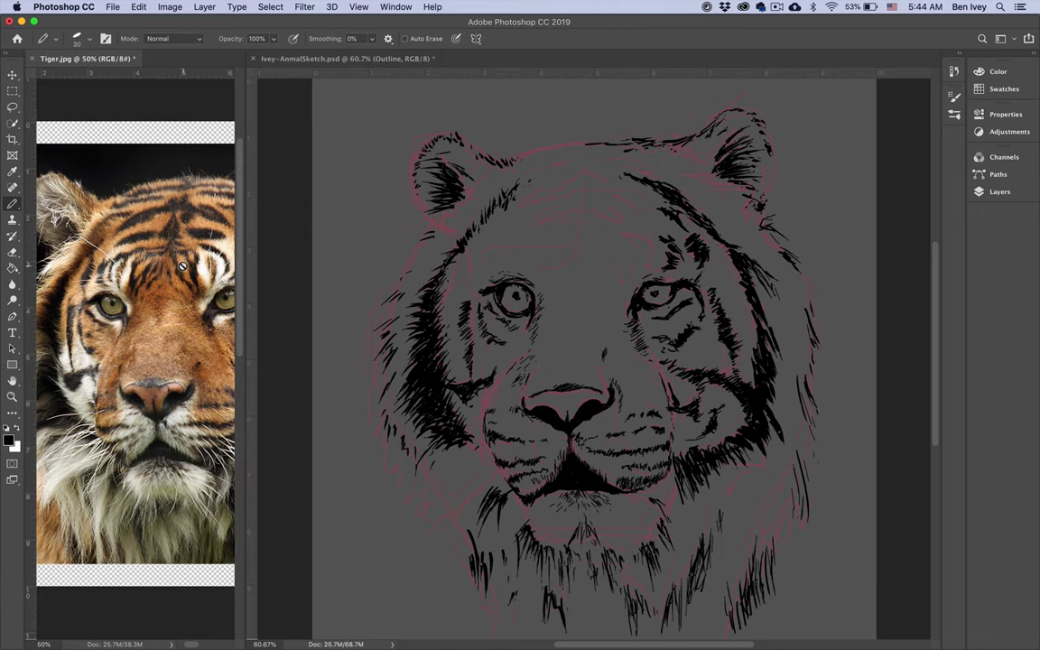
click(456, 271)
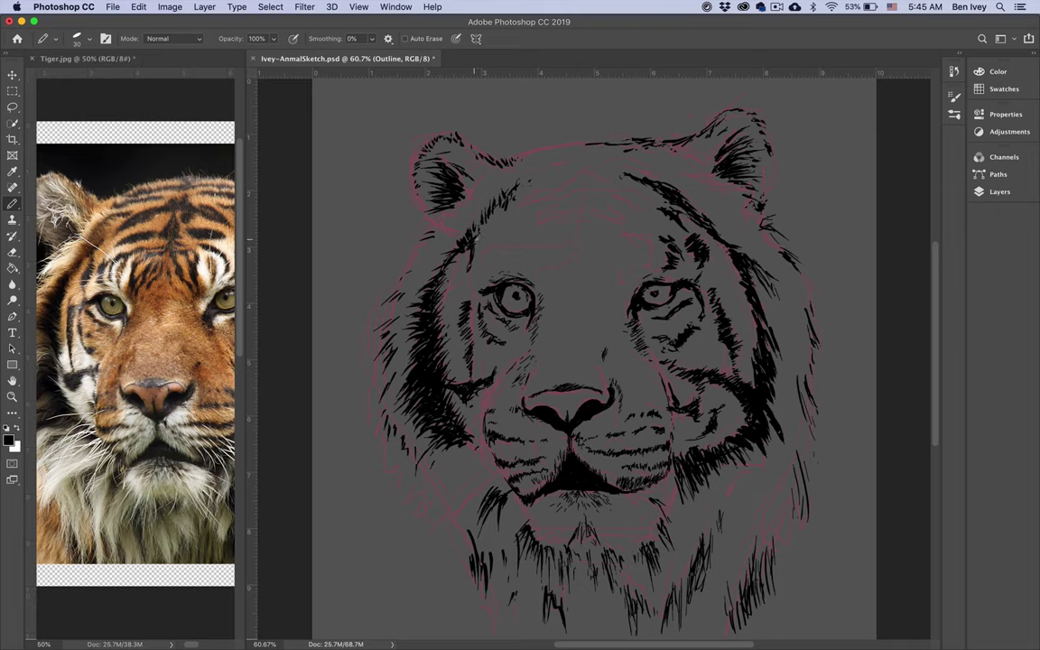
drag(473, 266, 469, 278)
drag(510, 245, 496, 269)
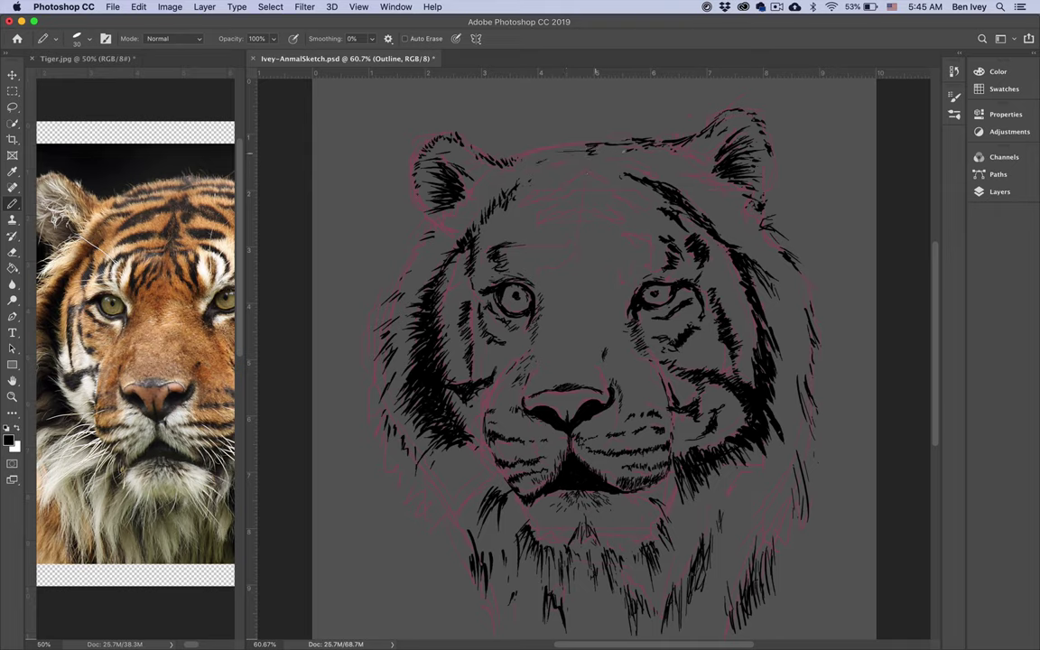
- Centre the tiger photo on the forehead, and ink the thin fur stripes along the top of the head
drag(541, 159, 648, 161)
click(142, 227)
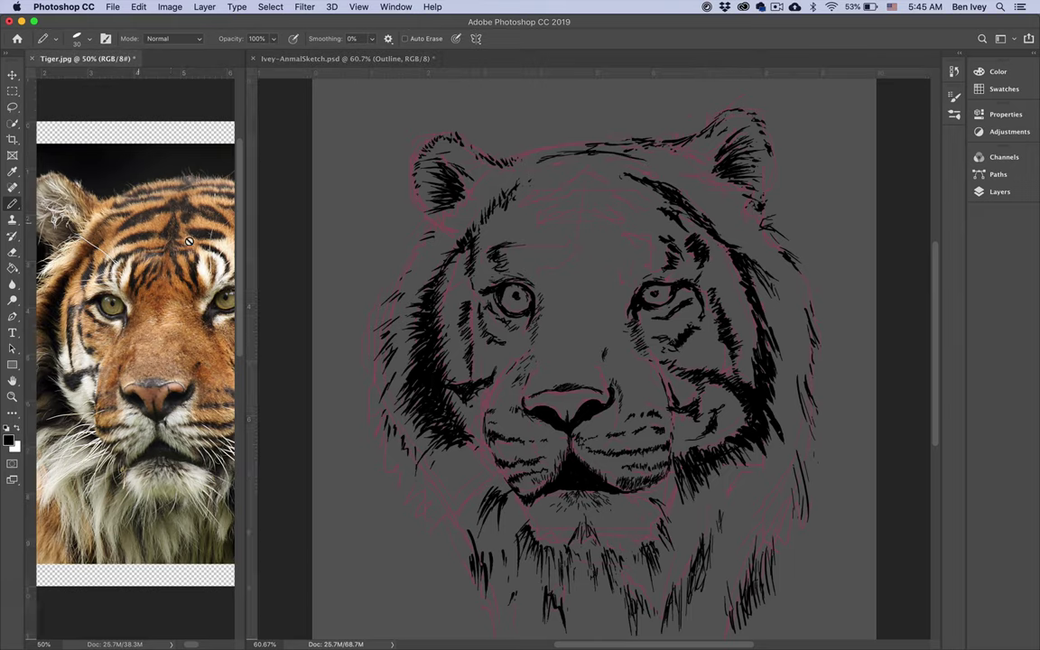
mouse_move(179, 215)
mouse_down()
mouse_move(145, 229)
mouse_move(150, 217)
mouse_up()
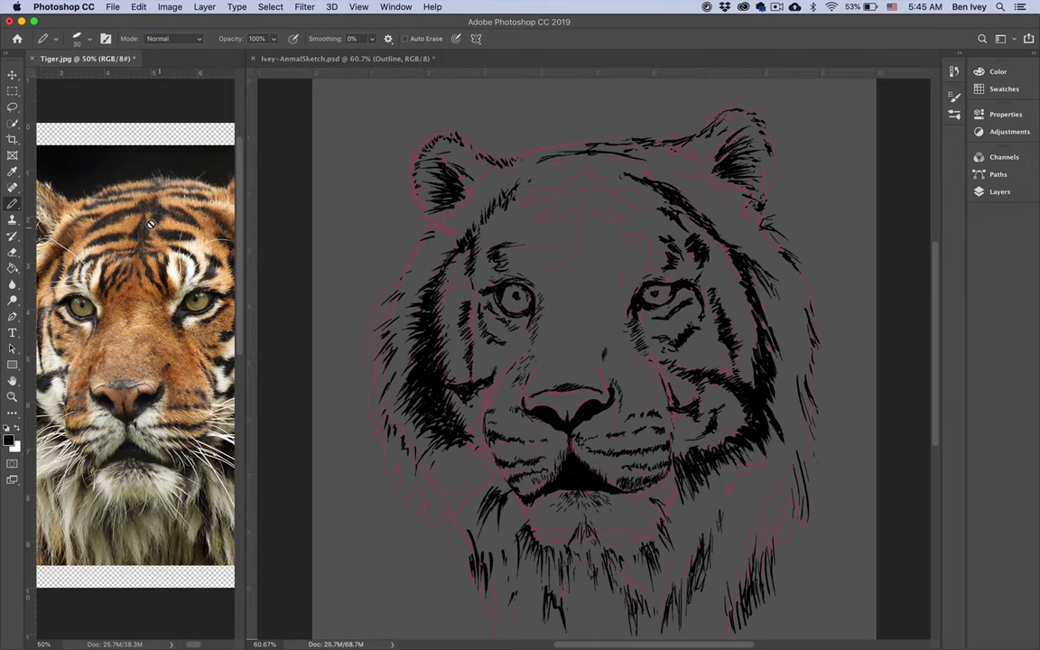
click(545, 162)
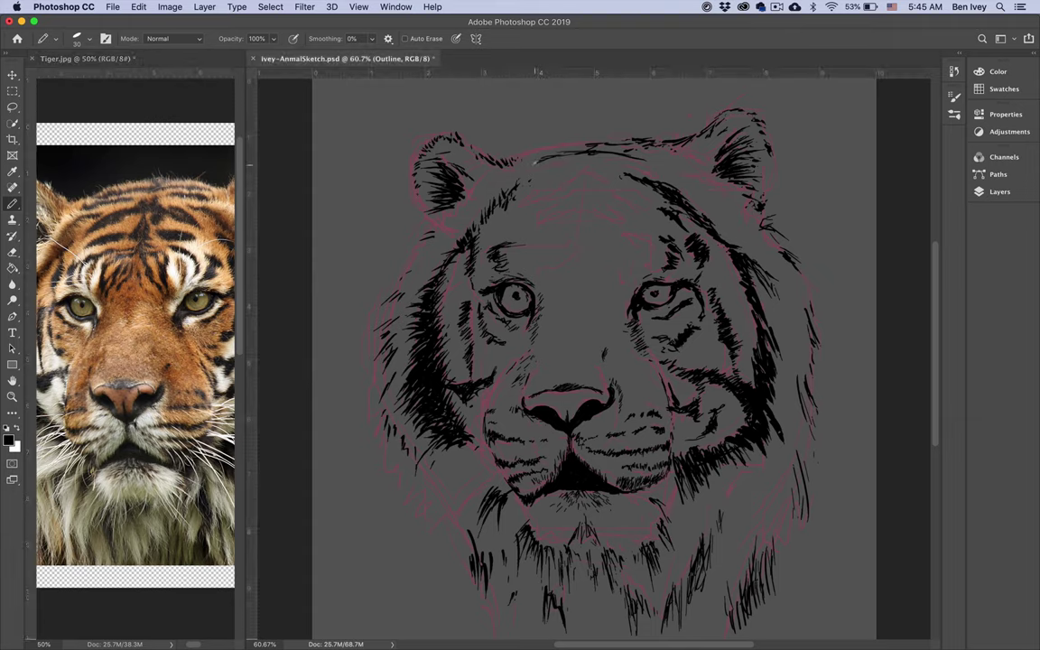
mouse_move(559, 157)
mouse_down()
mouse_move(537, 160)
mouse_move(621, 150)
mouse_up()
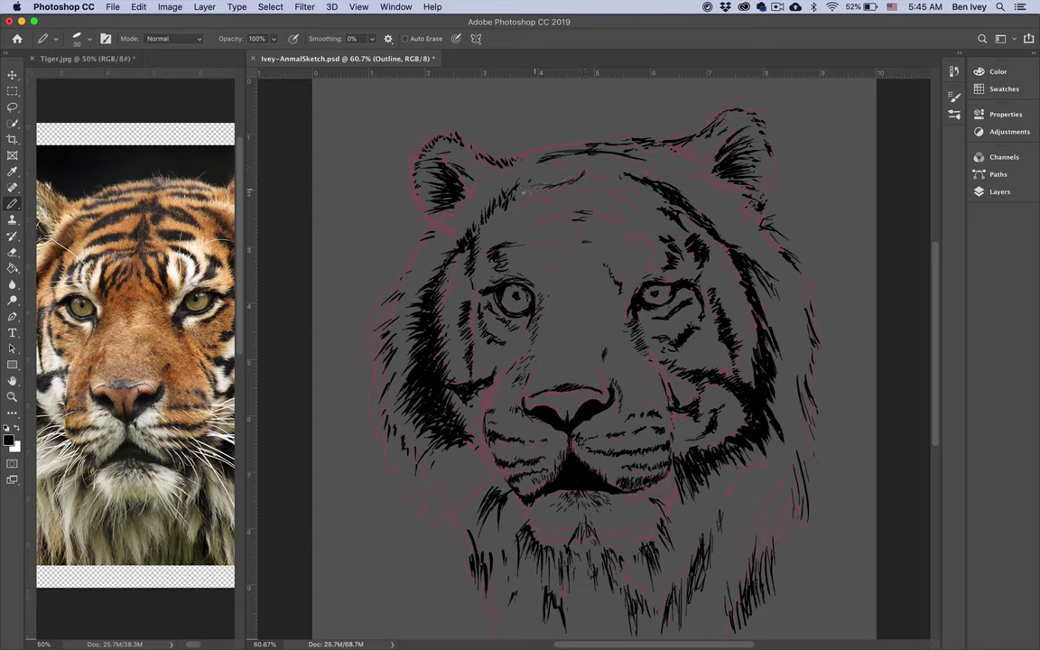
- Ink the peaked stripe across the upper forehead and the shorter broken stripe band beneath it
drag(524, 200, 541, 192)
drag(524, 202, 561, 187)
drag(534, 197, 562, 191)
drag(587, 171, 607, 184)
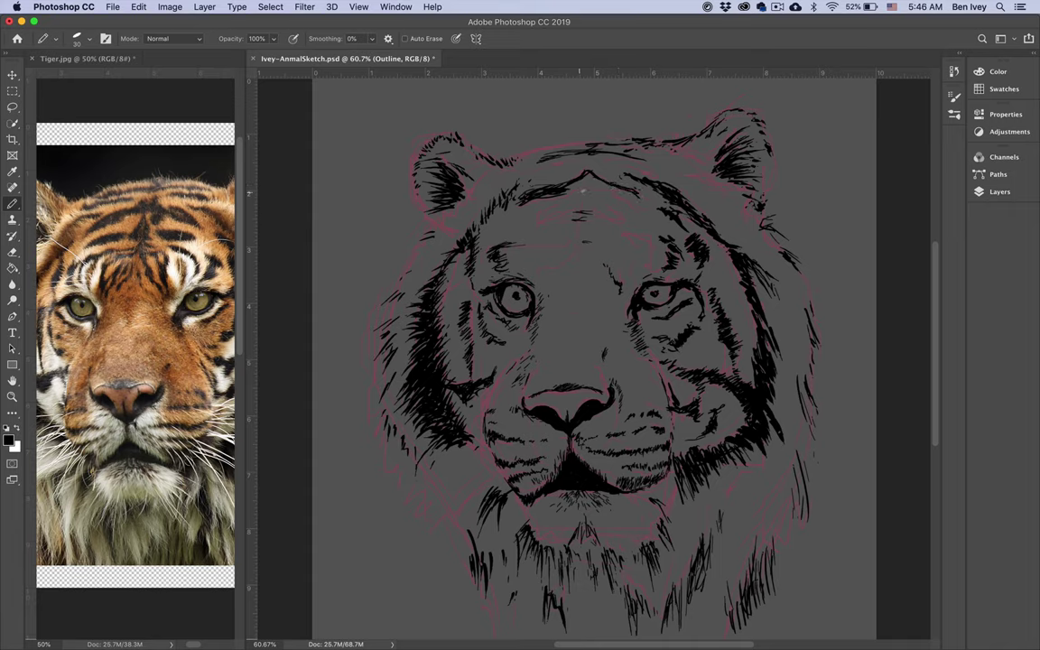
drag(589, 176, 575, 183)
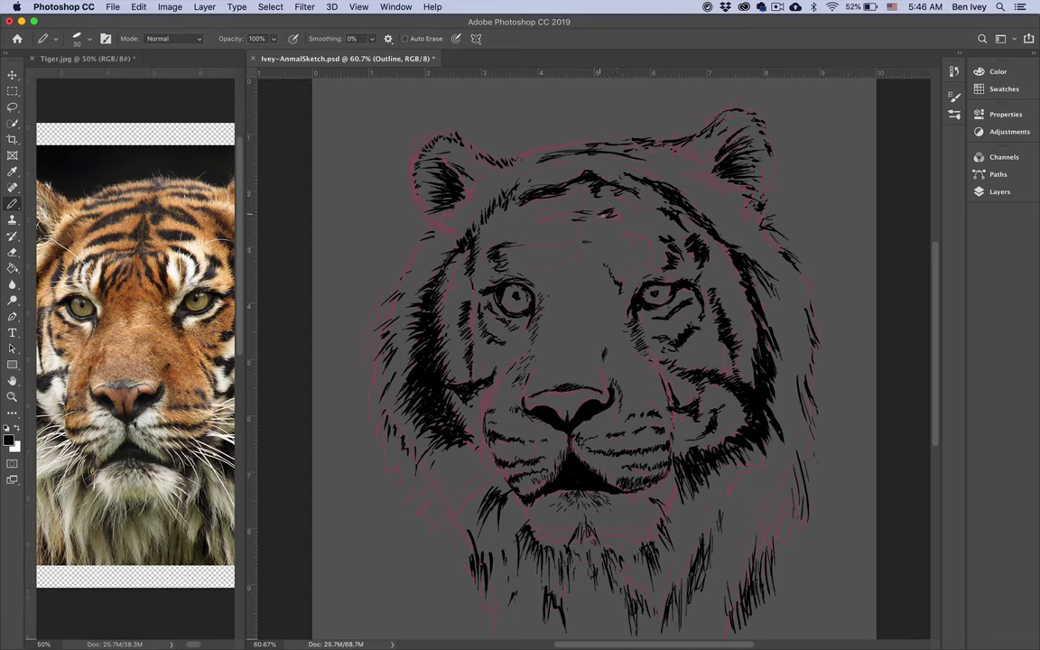
mouse_move(597, 211)
mouse_down()
mouse_move(616, 227)
mouse_move(630, 213)
mouse_move(617, 216)
mouse_move(636, 219)
mouse_move(559, 218)
mouse_move(494, 195)
mouse_move(468, 212)
mouse_up()
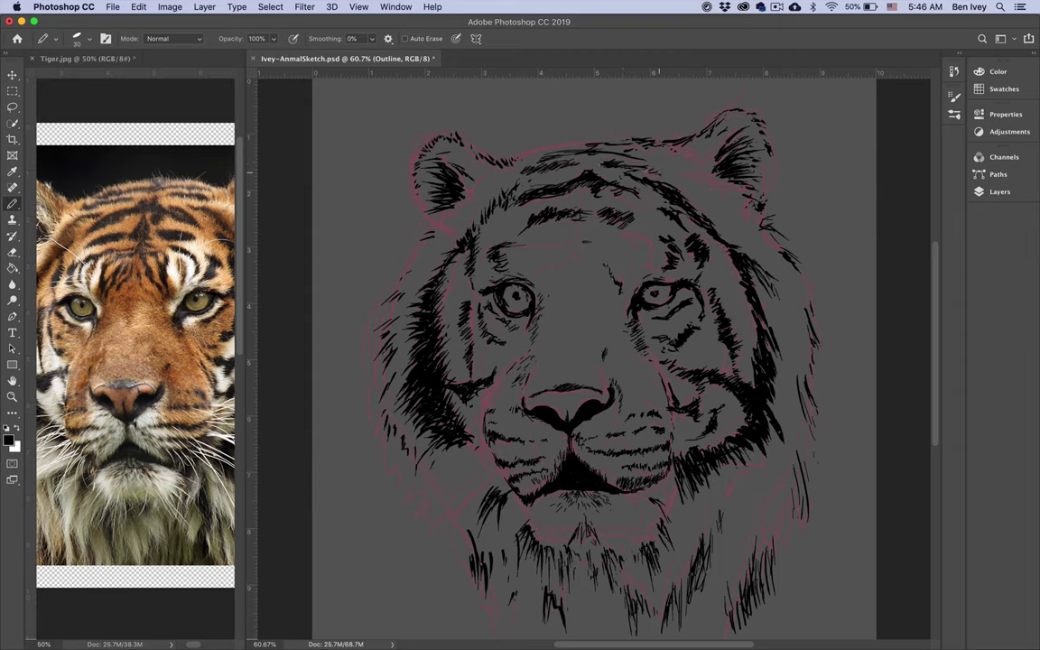
- Check the photo's right half, recentre it on the forehead, and ink the vertical marking joining the forehead stripes
click(168, 229)
drag(197, 209, 127, 204)
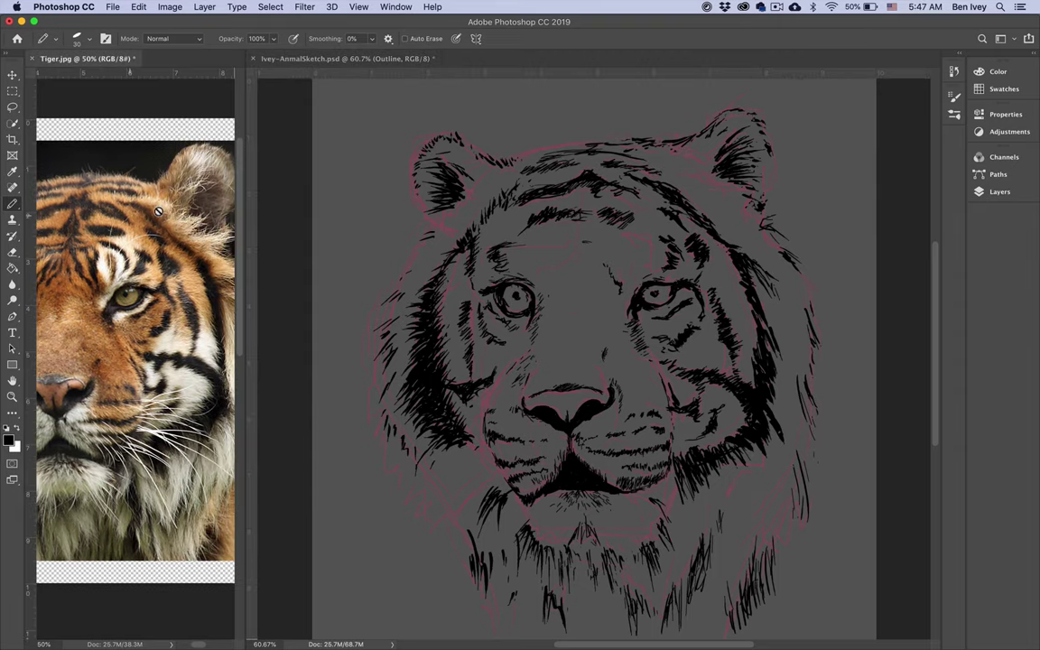
click(668, 176)
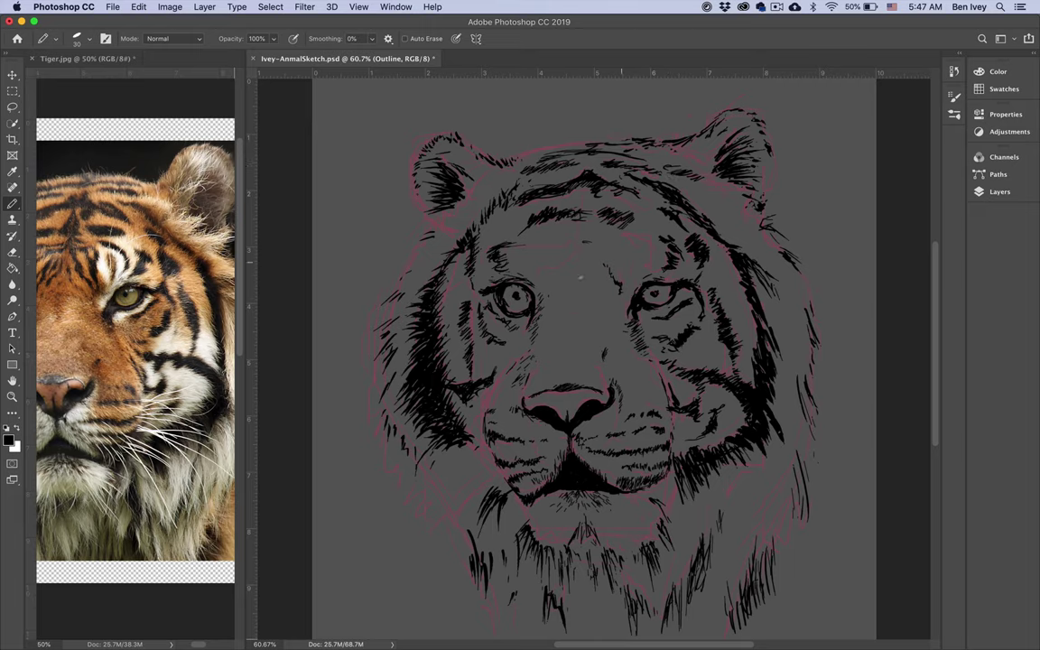
click(157, 257)
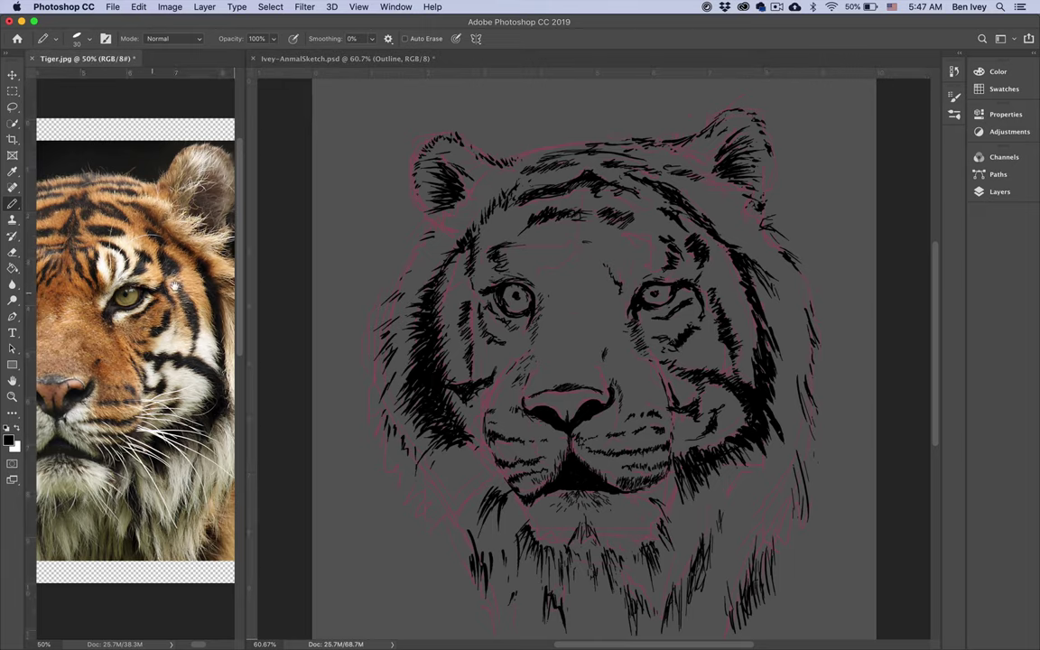
drag(125, 254, 203, 269)
click(572, 263)
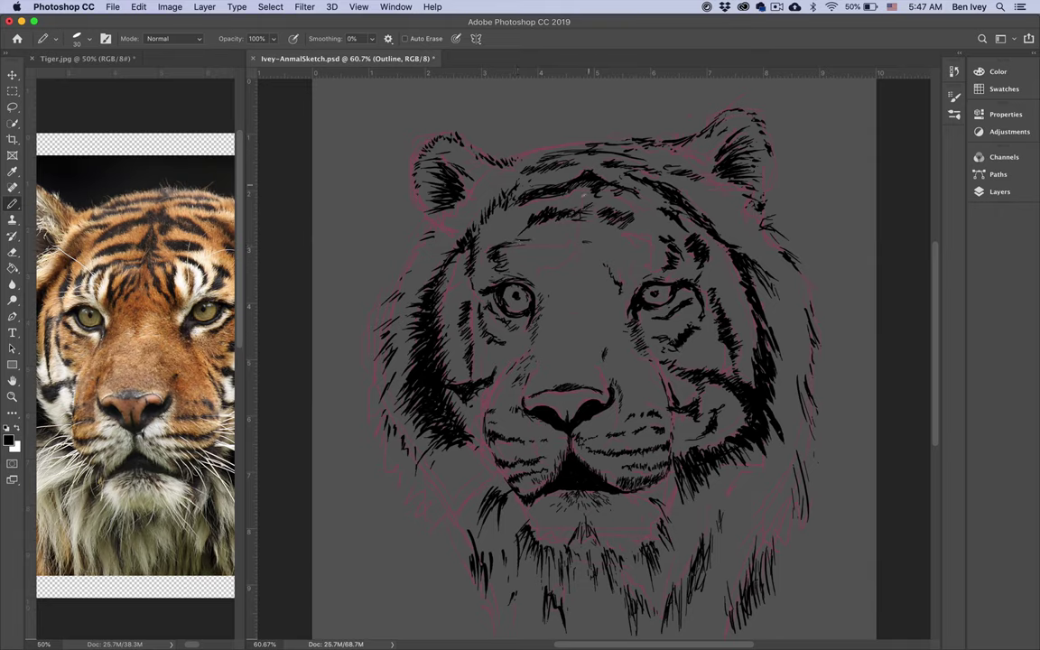
mouse_move(589, 186)
mouse_down()
mouse_move(582, 206)
mouse_move(584, 215)
mouse_move(595, 202)
mouse_move(592, 218)
mouse_up()
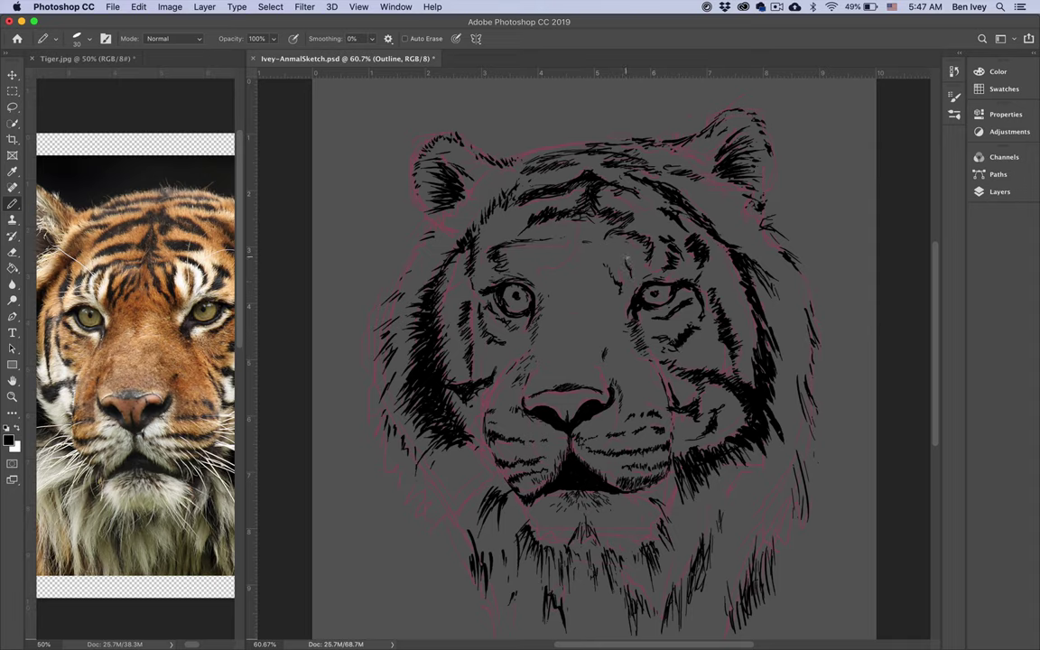
- Ink the brow stripes above both eyes and the short markings between them, undoing stray strokes
drag(615, 244, 626, 267)
key(x)
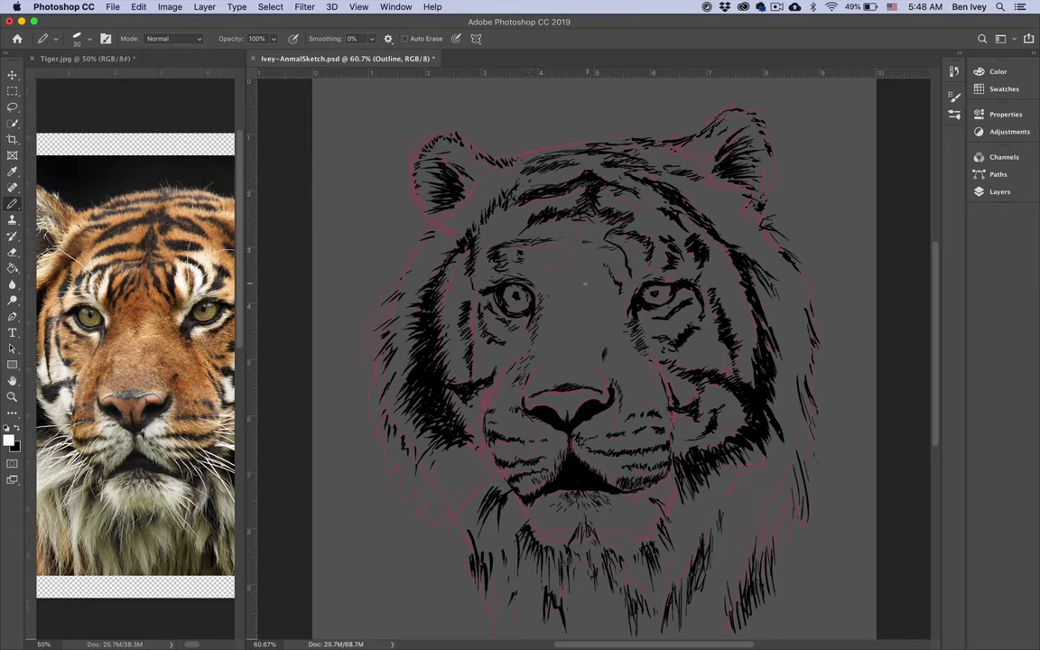
key(super+z)
drag(522, 245, 526, 259)
key(super+z)
key(x)
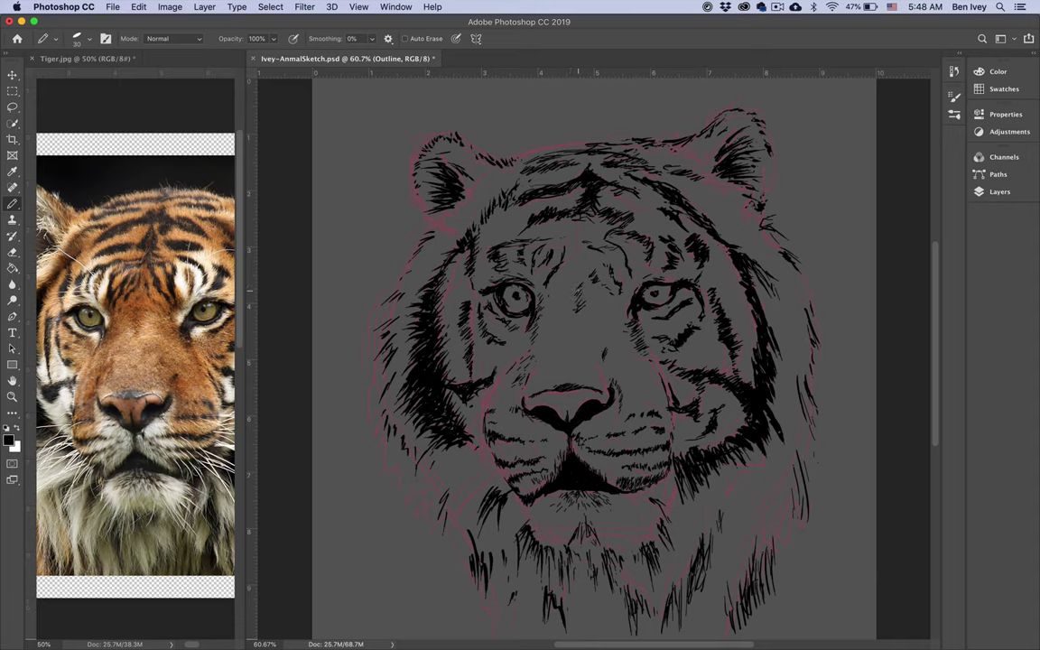
key(super+0)
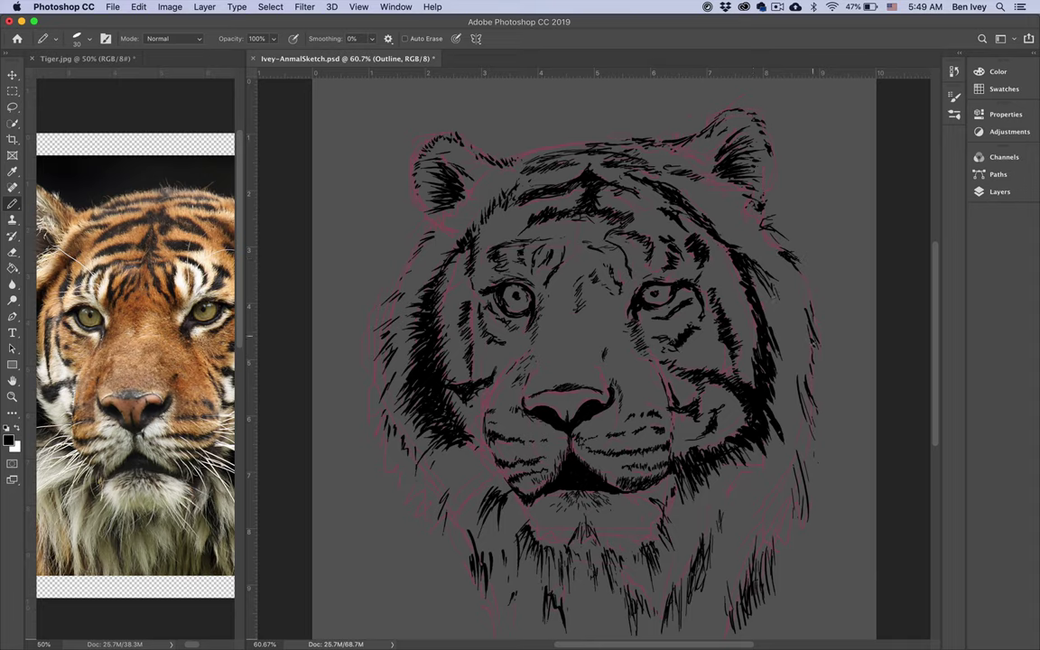
- Set the drawing colour to white, and bring the photo's left ear and cheek fur into view
click(997, 72)
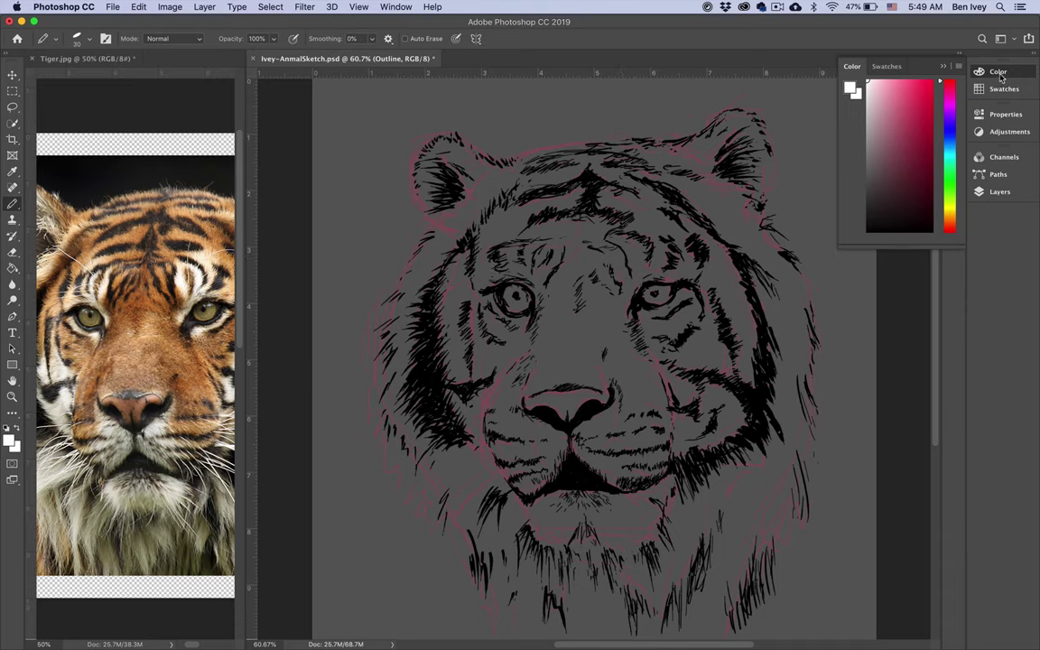
click(160, 262)
drag(127, 380, 154, 338)
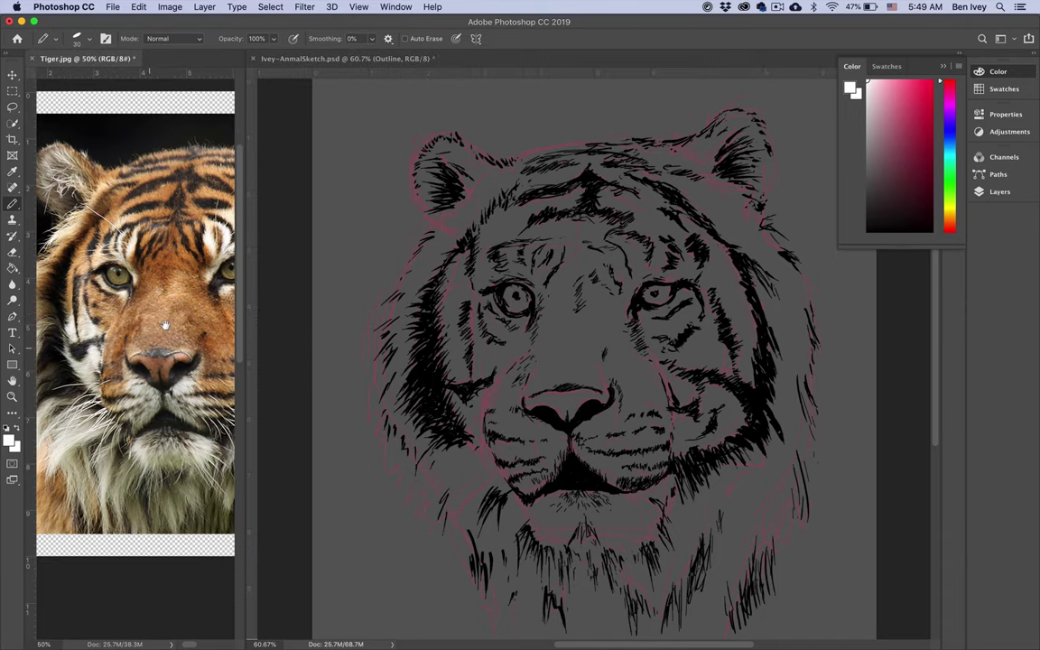
drag(197, 285, 271, 310)
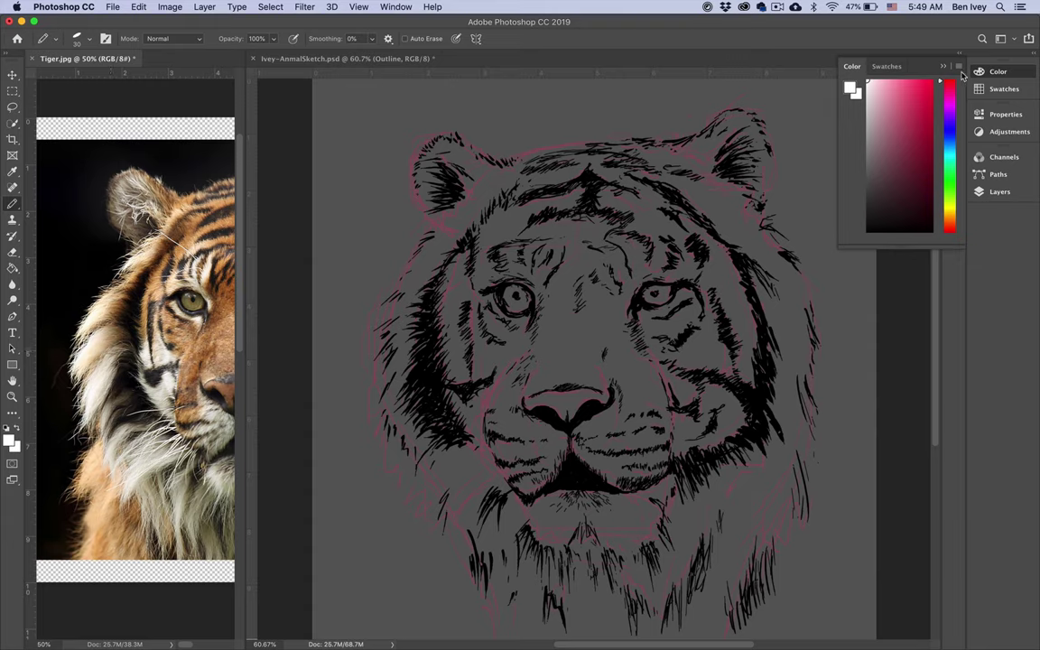
click(997, 72)
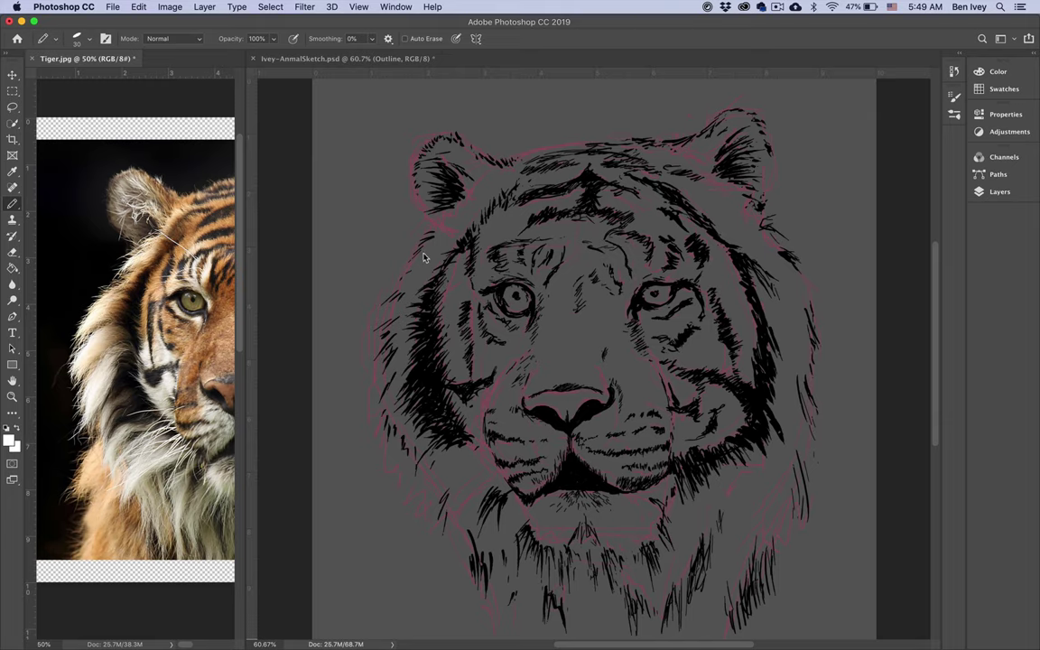
click(414, 227)
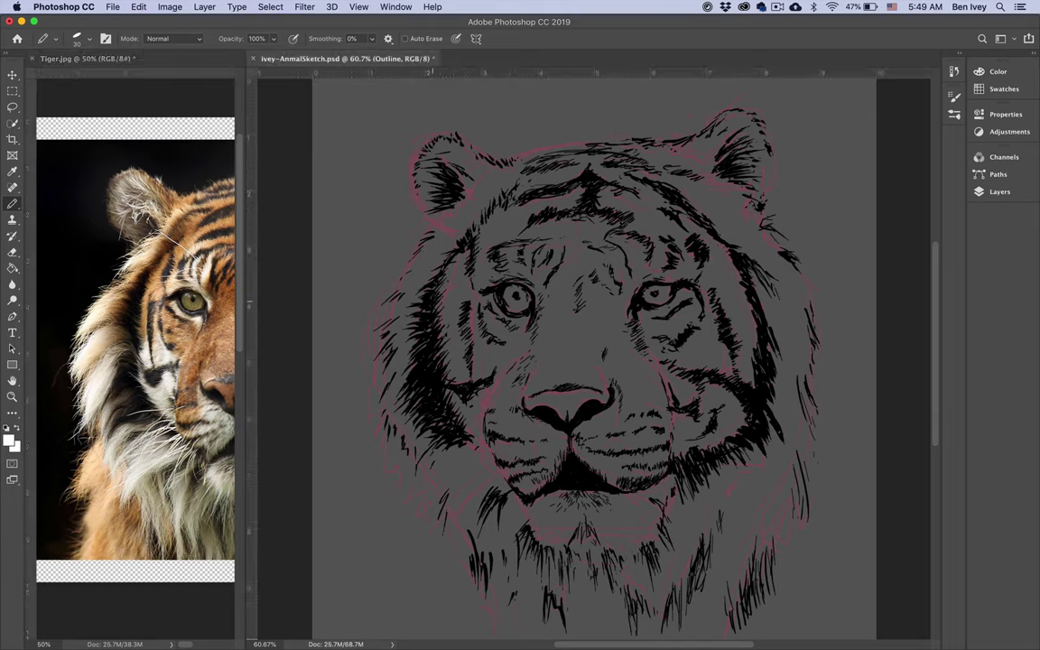
drag(423, 296, 436, 431)
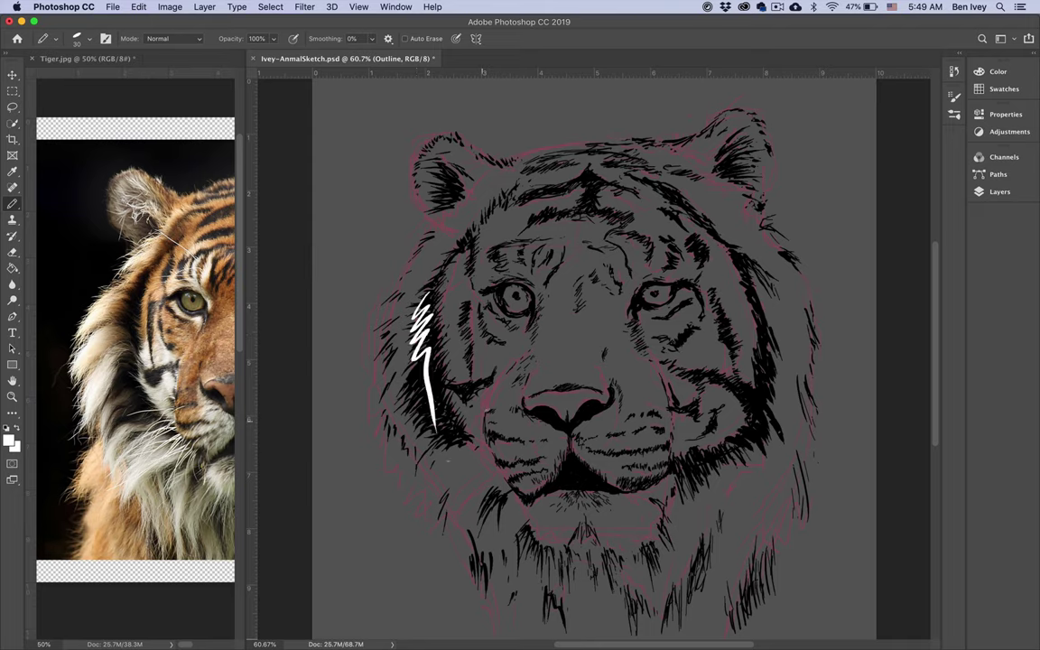
key(super+z)
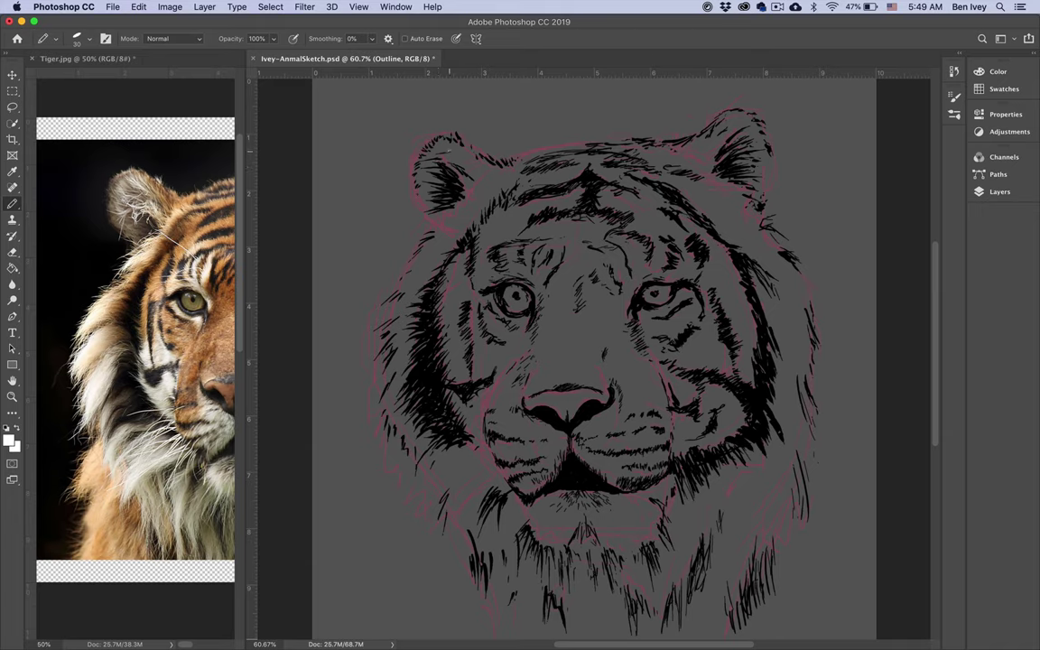
- Highlight the hairs inside and around the left ear, changing the drawing colour to light grey
drag(437, 142, 466, 177)
click(993, 71)
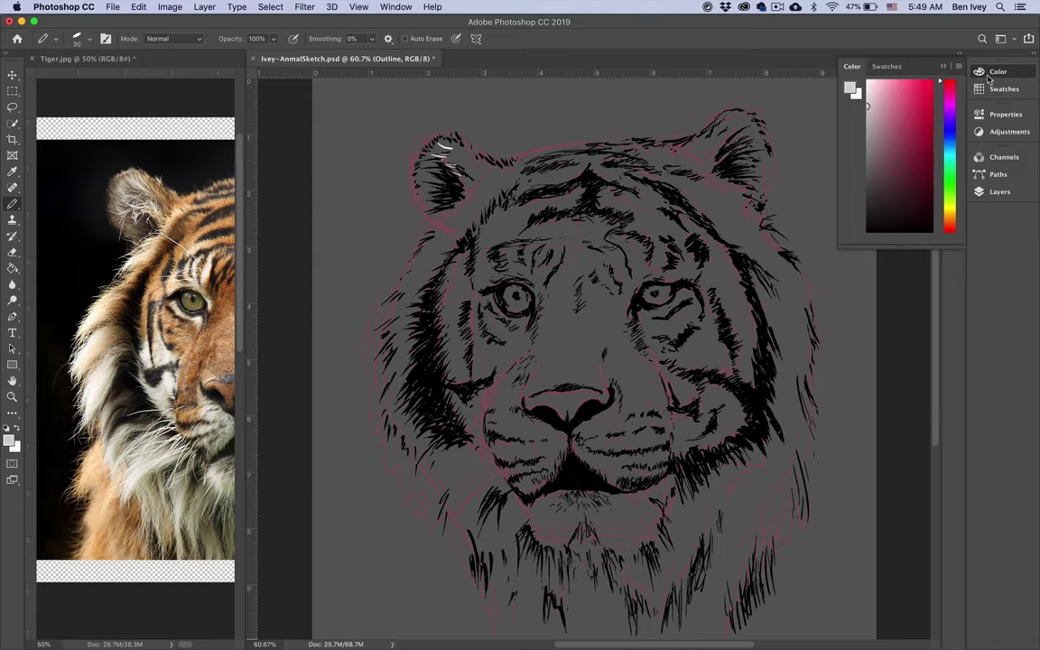
click(981, 73)
drag(441, 149, 466, 185)
mouse_move(440, 181)
mouse_down()
mouse_move(404, 170)
mouse_move(429, 171)
mouse_move(412, 168)
mouse_move(445, 139)
mouse_move(472, 171)
mouse_move(443, 154)
mouse_move(467, 169)
mouse_up()
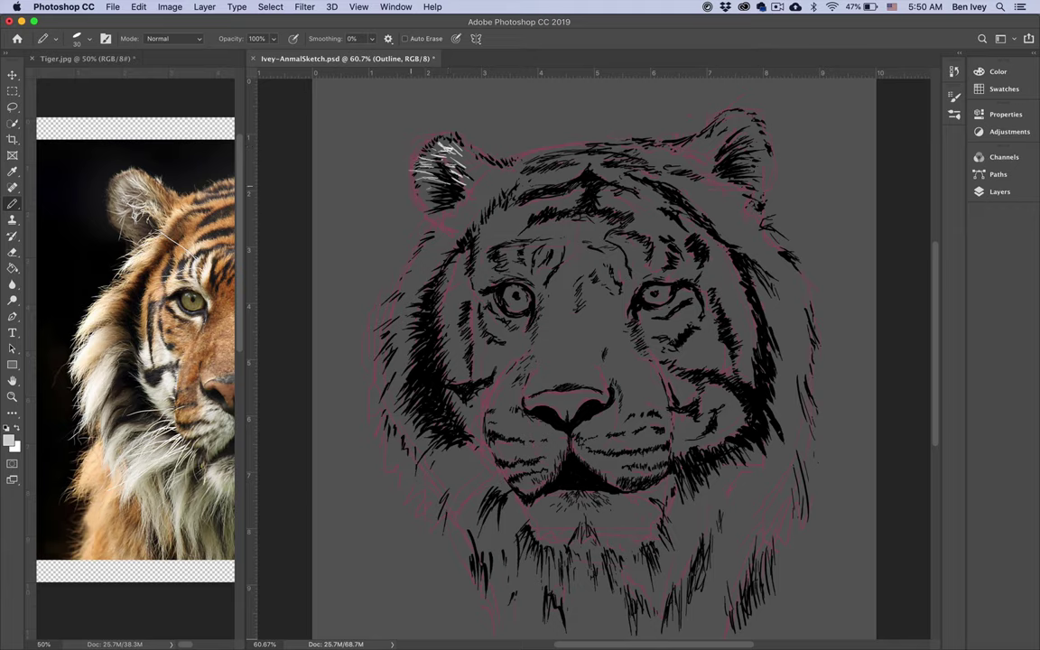
drag(421, 192, 412, 196)
drag(422, 188, 413, 210)
mouse_move(484, 150)
mouse_down()
mouse_move(483, 137)
mouse_move(472, 142)
mouse_up()
- Draw light grey fur highlights along the head's outer left edge, from below the ear down to the cheek
mouse_move(426, 233)
mouse_down()
mouse_move(405, 274)
mouse_move(421, 248)
mouse_up()
mouse_move(434, 231)
mouse_down()
mouse_move(424, 240)
mouse_move(428, 232)
mouse_up()
mouse_move(441, 221)
mouse_down()
mouse_move(419, 305)
mouse_move(408, 262)
mouse_move(398, 284)
mouse_move(414, 268)
mouse_move(411, 321)
mouse_move(421, 332)
mouse_move(391, 312)
mouse_up()
drag(404, 301, 383, 340)
mouse_move(392, 335)
mouse_down()
mouse_move(367, 361)
mouse_move(389, 367)
mouse_move(376, 406)
mouse_move(386, 394)
mouse_up()
mouse_move(393, 378)
mouse_down()
mouse_move(379, 426)
mouse_move(383, 411)
mouse_up()
drag(398, 397, 391, 415)
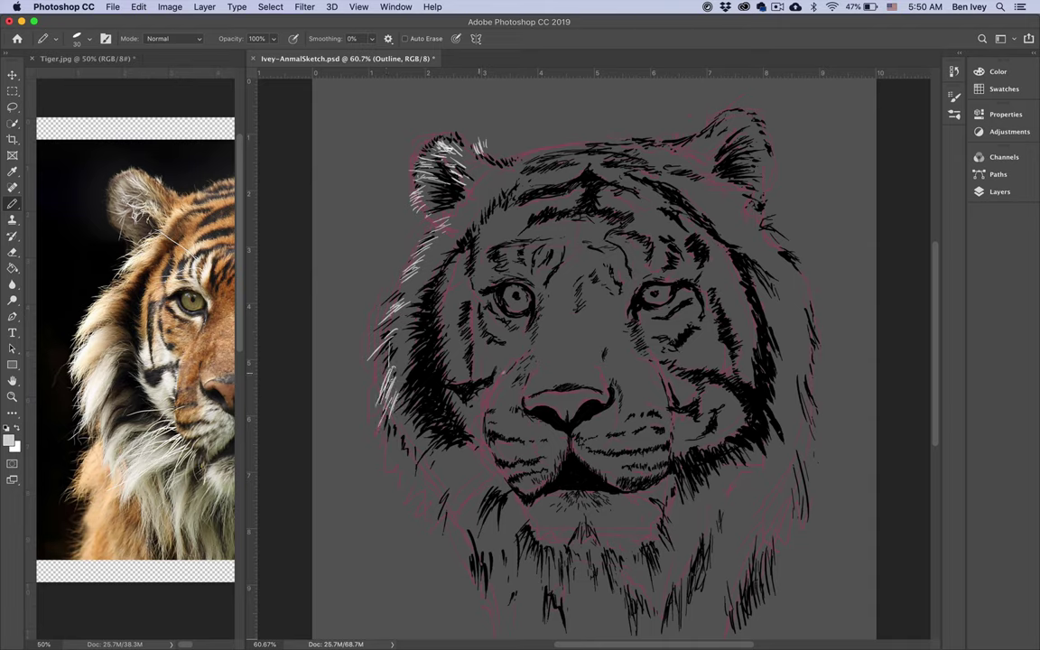
- Add short light grey hairs on the inner edge of the dark left cheek fur, beside the cheek stripe
drag(454, 382, 440, 378)
mouse_move(452, 379)
mouse_down()
mouse_move(429, 374)
mouse_move(432, 364)
mouse_up()
drag(451, 366, 433, 364)
mouse_move(448, 367)
mouse_down()
mouse_move(429, 358)
mouse_move(437, 349)
mouse_up()
drag(448, 360, 439, 336)
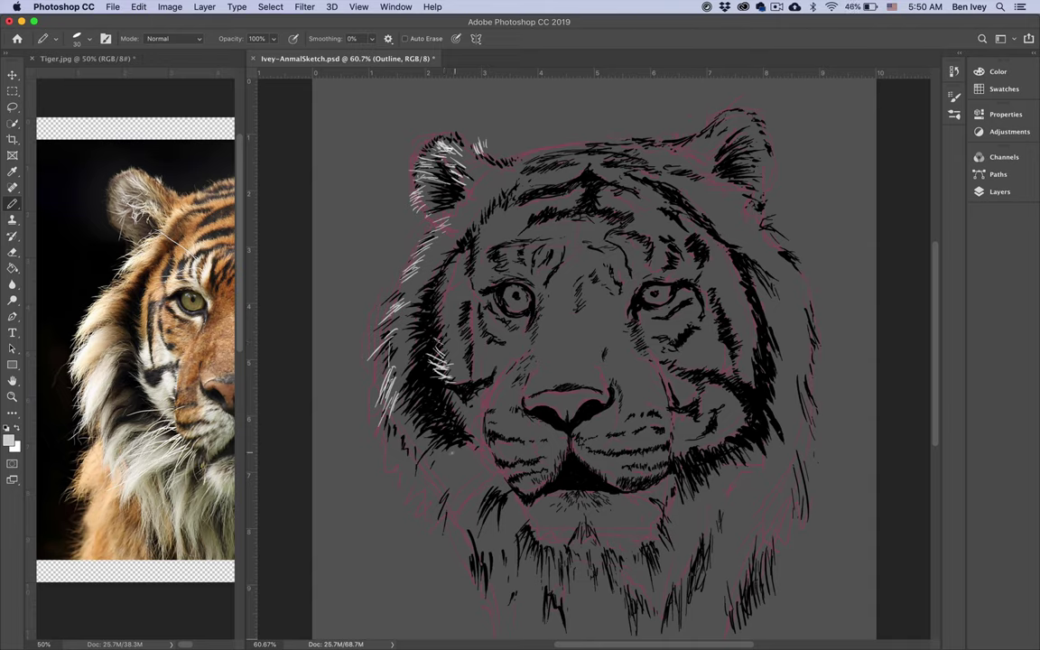
- Draw a fan of light grey fur strokes below the left cheek, sweeping down towards the neck
mouse_move(454, 453)
mouse_down()
mouse_move(424, 477)
mouse_move(454, 479)
mouse_move(440, 467)
mouse_move(469, 447)
mouse_move(441, 491)
mouse_up()
mouse_move(475, 462)
mouse_down()
mouse_move(447, 496)
mouse_move(455, 487)
mouse_up()
drag(476, 458, 457, 480)
drag(484, 469, 464, 490)
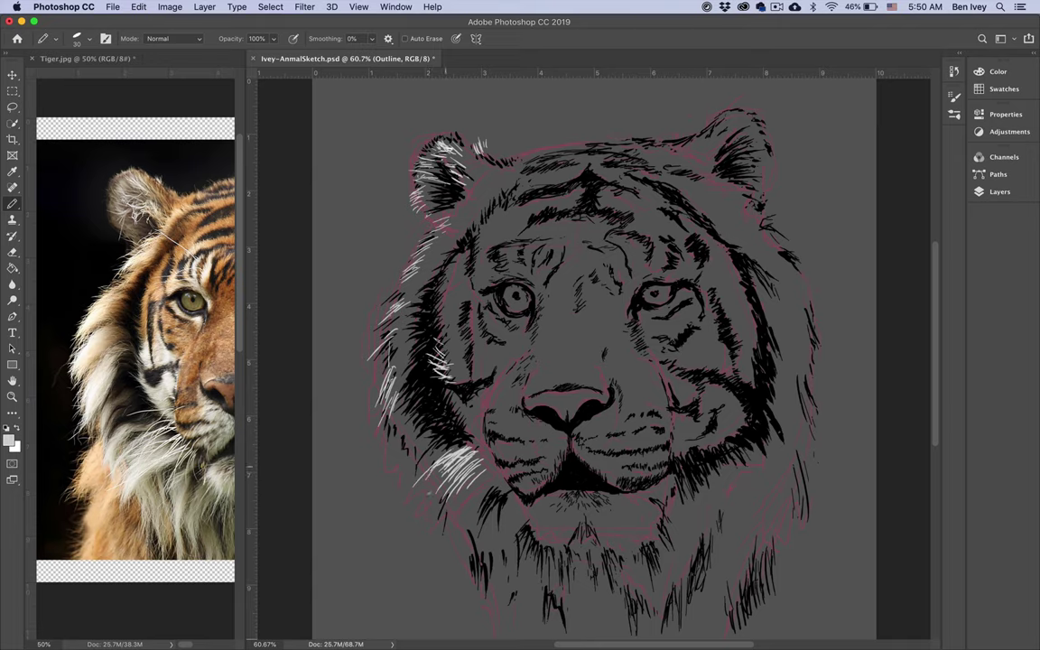
mouse_move(471, 465)
mouse_down()
mouse_move(456, 481)
mouse_move(431, 463)
mouse_move(415, 487)
mouse_up()
mouse_move(442, 465)
mouse_down()
mouse_move(419, 489)
mouse_move(454, 511)
mouse_move(448, 521)
mouse_up()
mouse_move(476, 476)
mouse_down()
mouse_move(468, 486)
mouse_move(474, 474)
mouse_up()
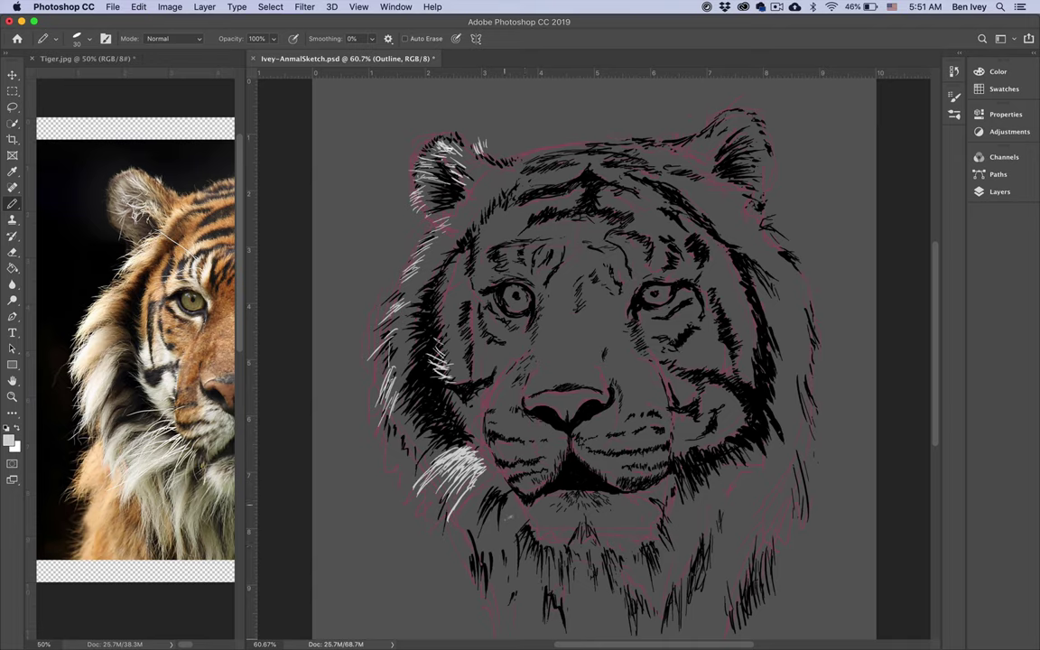
mouse_move(482, 488)
mouse_down()
mouse_move(473, 520)
mouse_move(459, 523)
mouse_up()
- Fill the strip between the dark left cheek fur and the muzzle with short light grey strokes
drag(488, 391, 478, 399)
drag(486, 397, 477, 409)
drag(485, 406, 476, 416)
drag(483, 410, 475, 427)
drag(482, 420, 475, 438)
mouse_move(482, 428)
mouse_down()
mouse_move(483, 446)
mouse_move(469, 414)
mouse_up()
drag(479, 400, 469, 404)
drag(484, 391, 474, 411)
drag(481, 450, 476, 460)
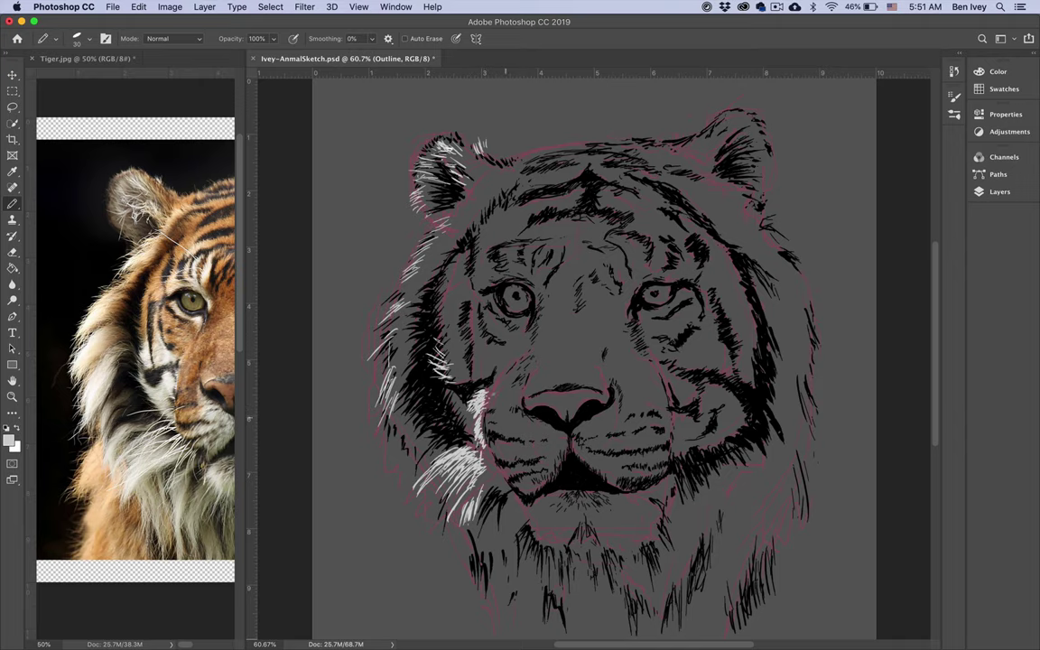
- Bring the photo's left eye and nose into view, and highlight the fur around the left eye in light grey
mouse_move(510, 390)
mouse_down()
mouse_move(475, 378)
mouse_move(480, 333)
mouse_move(505, 379)
mouse_up()
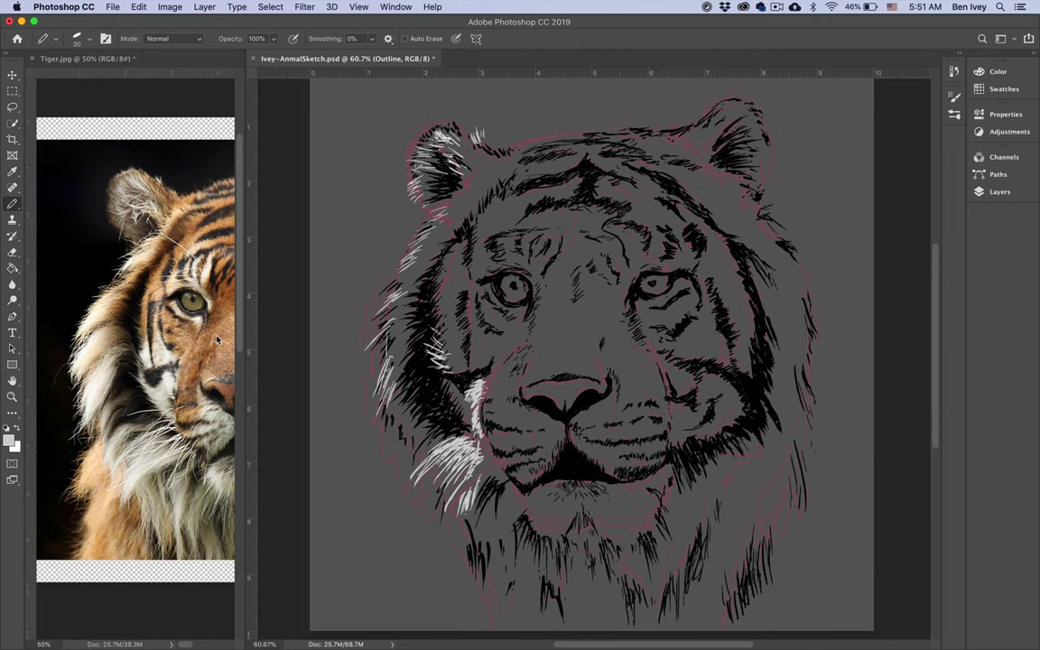
click(204, 349)
drag(206, 349, 164, 330)
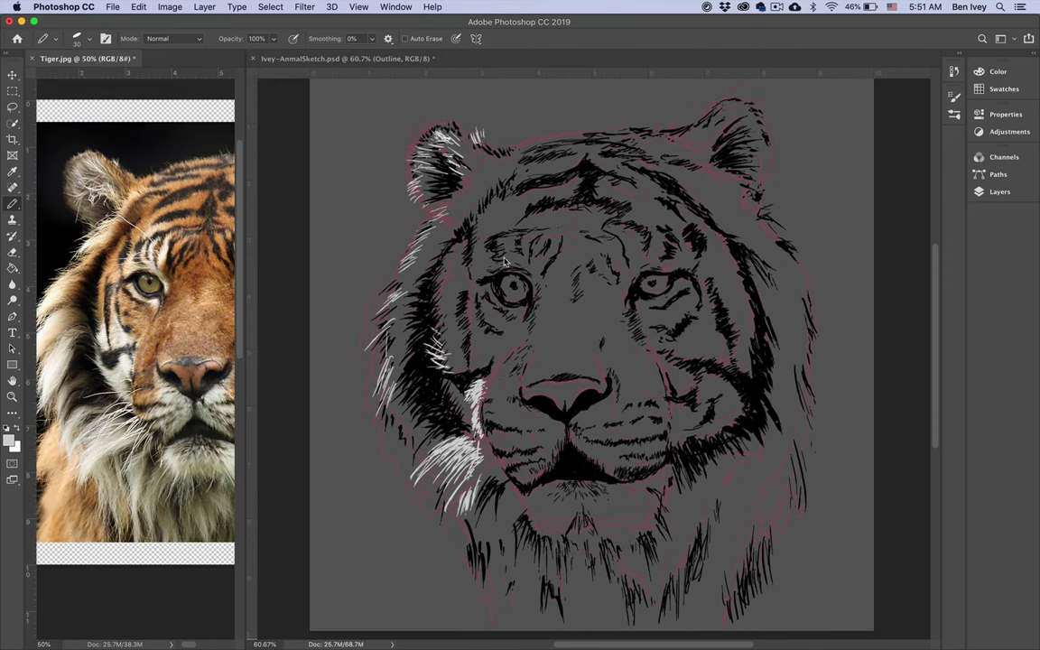
click(527, 269)
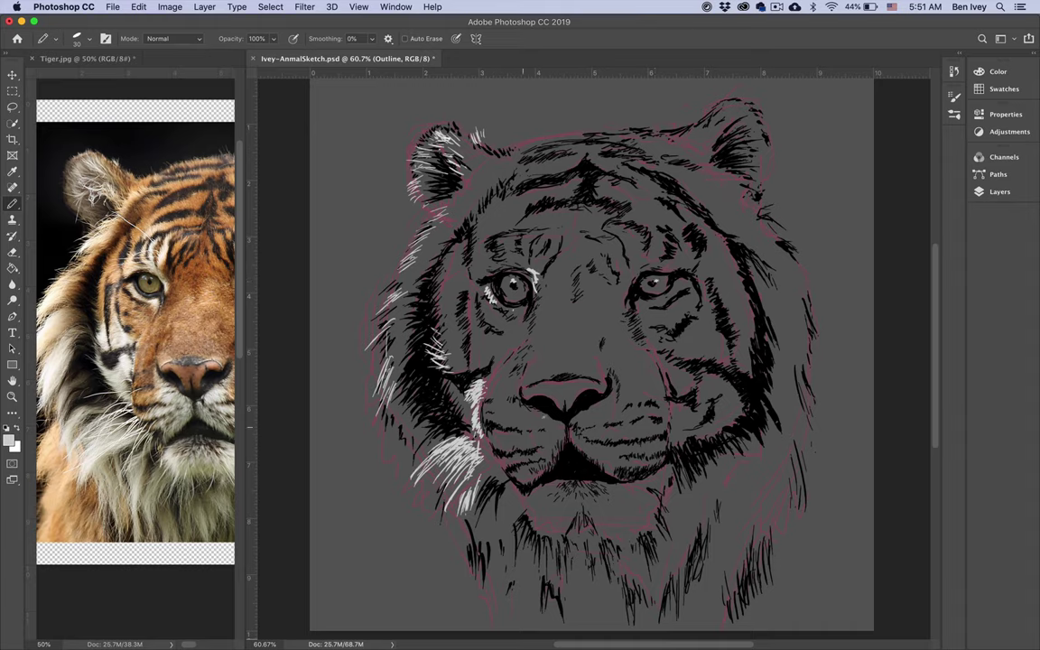
- Fill the muzzle area below the left nostril with short light grey fur highlights
drag(519, 410, 544, 415)
mouse_move(535, 426)
mouse_down()
mouse_move(545, 419)
mouse_move(528, 414)
mouse_move(547, 420)
mouse_up()
drag(537, 432, 554, 420)
drag(544, 434, 557, 427)
drag(546, 440, 559, 435)
drag(549, 450, 556, 426)
drag(553, 439, 557, 428)
mouse_move(496, 384)
mouse_down()
mouse_move(489, 376)
mouse_move(469, 399)
mouse_up()
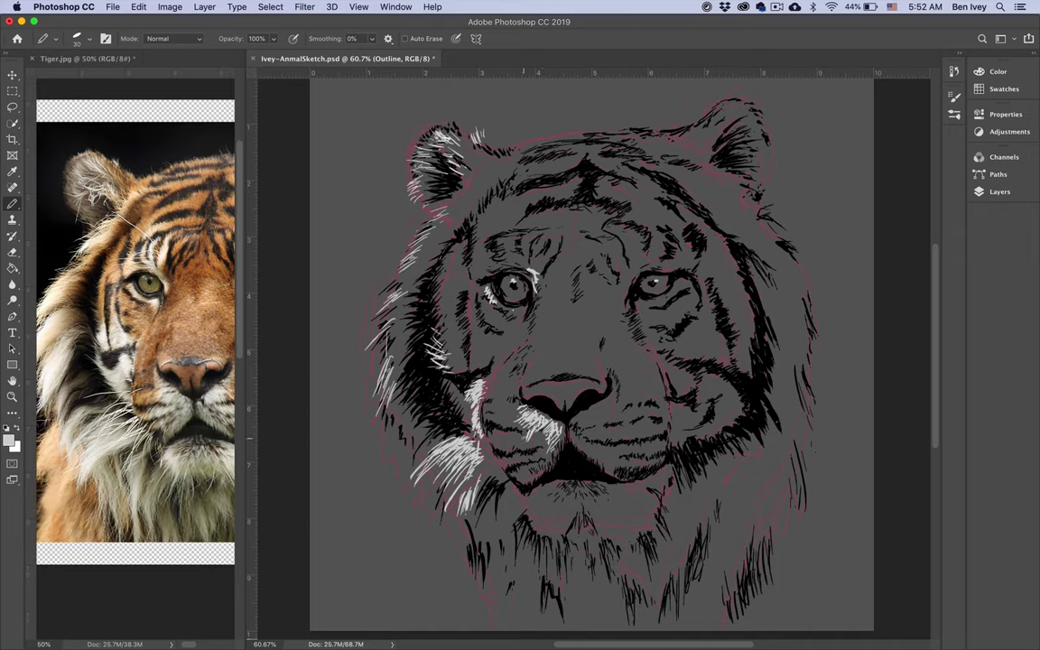
drag(525, 435, 515, 443)
mouse_move(534, 435)
mouse_down()
mouse_move(521, 446)
mouse_move(536, 449)
mouse_up()
- Add light grey highlights below the right nostril and along the upper rim of the nose
drag(582, 413, 583, 420)
drag(588, 415, 580, 419)
drag(585, 412, 583, 422)
drag(597, 411, 594, 417)
drag(603, 405, 597, 414)
drag(593, 408, 586, 417)
drag(597, 405, 592, 415)
mouse_move(600, 403)
mouse_down()
mouse_move(595, 414)
mouse_move(606, 403)
mouse_up()
drag(611, 397, 611, 402)
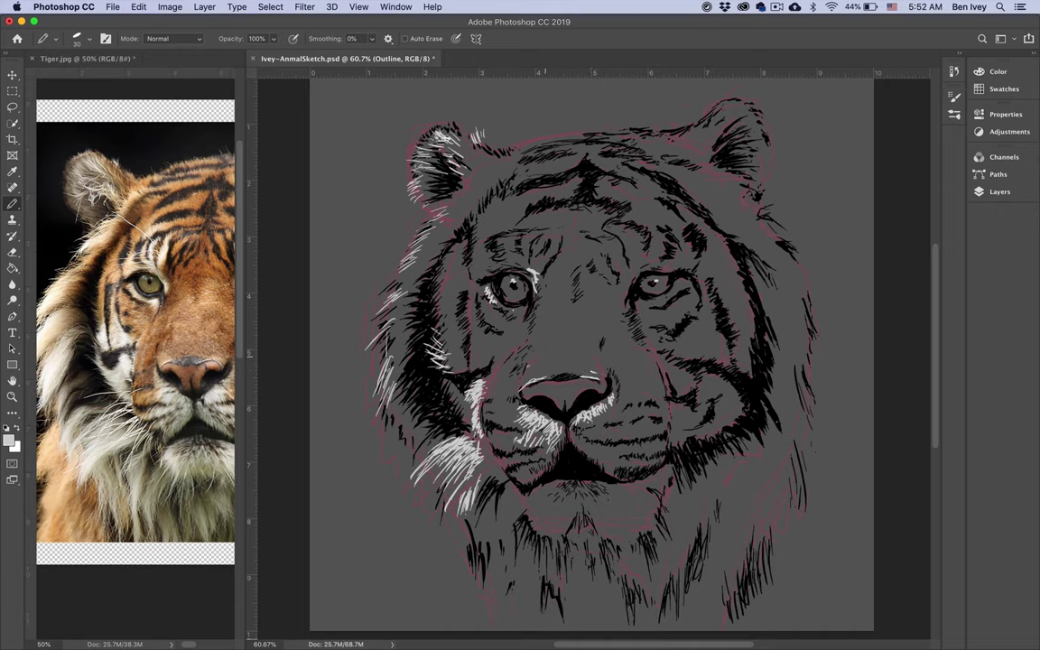
- Add light grey highlights to the left side of the nose bridge, above the left brow and at the head's upper edge
drag(525, 381, 536, 359)
drag(502, 211, 490, 236)
drag(486, 241, 491, 225)
drag(496, 231, 514, 221)
drag(515, 142, 526, 146)
drag(519, 140, 530, 145)
- Bring the left side of the photo's ruff into view, and add long light grey fur strokes to the ruff's lower left edge
click(114, 352)
drag(117, 370, 189, 330)
click(503, 472)
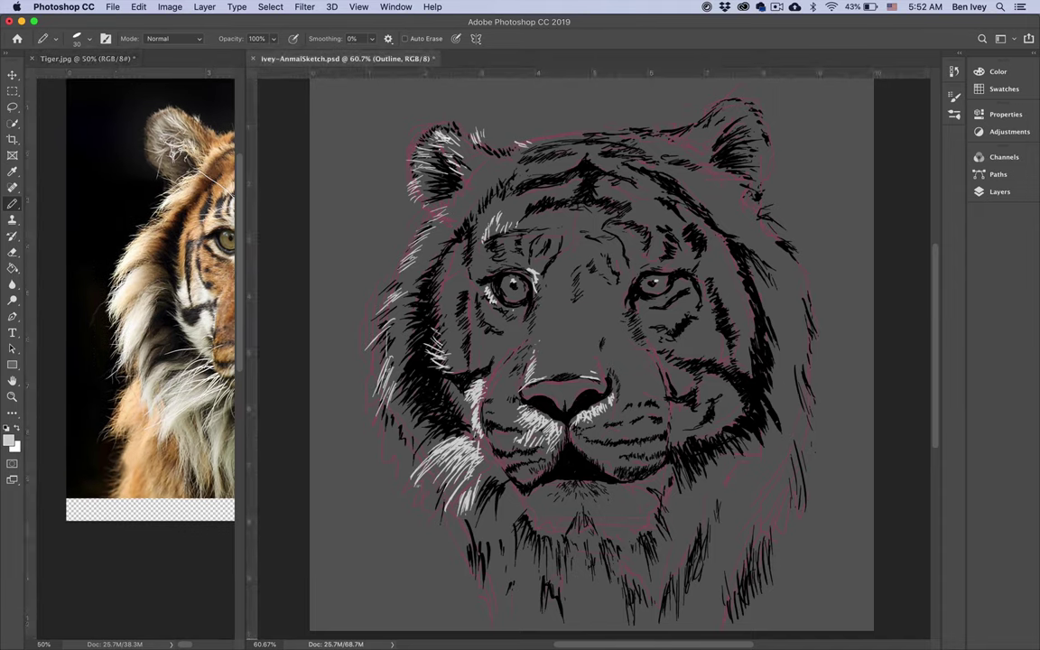
mouse_move(373, 411)
mouse_down()
mouse_move(359, 457)
mouse_move(352, 429)
mouse_move(343, 434)
mouse_move(375, 466)
mouse_move(365, 485)
mouse_up()
mouse_move(391, 435)
mouse_down()
mouse_move(378, 469)
mouse_move(389, 445)
mouse_up()
drag(400, 430, 391, 468)
mouse_move(401, 439)
mouse_down()
mouse_move(402, 455)
mouse_move(425, 472)
mouse_move(451, 465)
mouse_move(453, 487)
mouse_up()
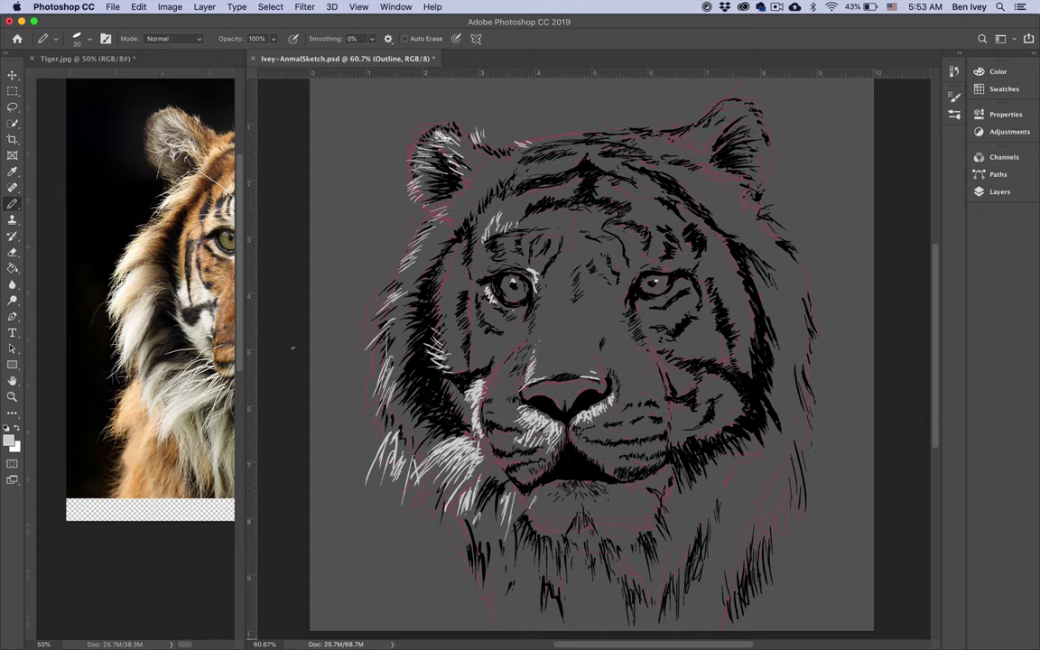
- Show the tiger's whole face in the photo at 33.3%, and highlight the left side of the chin with short light grey strokes
click(196, 316)
key(super+minus)
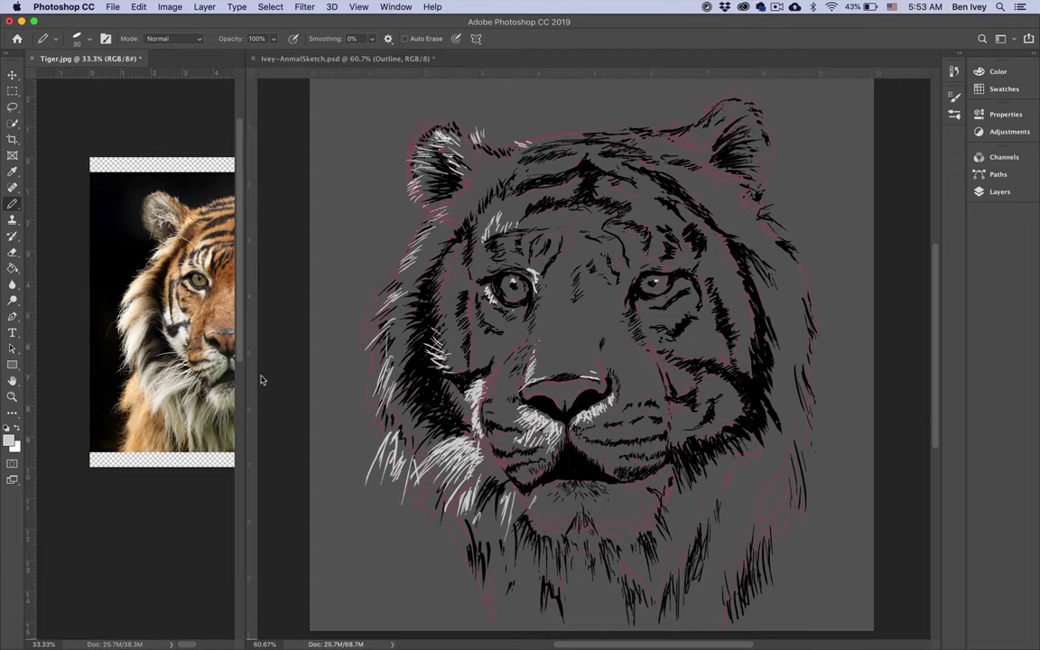
click(191, 374)
click(611, 226)
scroll(144, 316, right, 3)
scroll(145, 316, down, 2)
drag(118, 330, 113, 325)
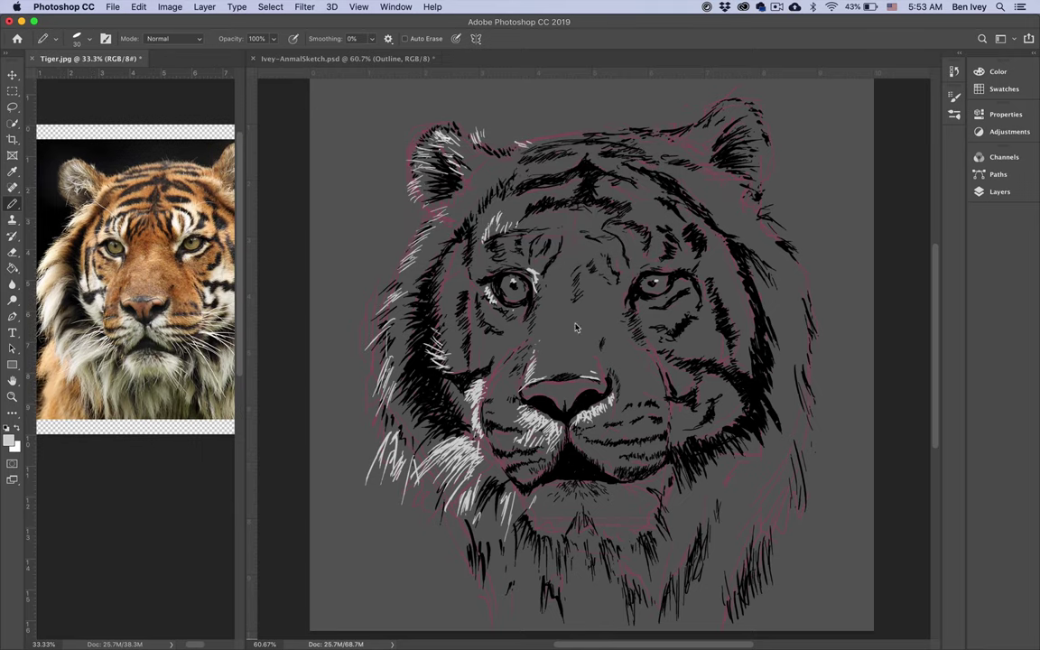
click(505, 399)
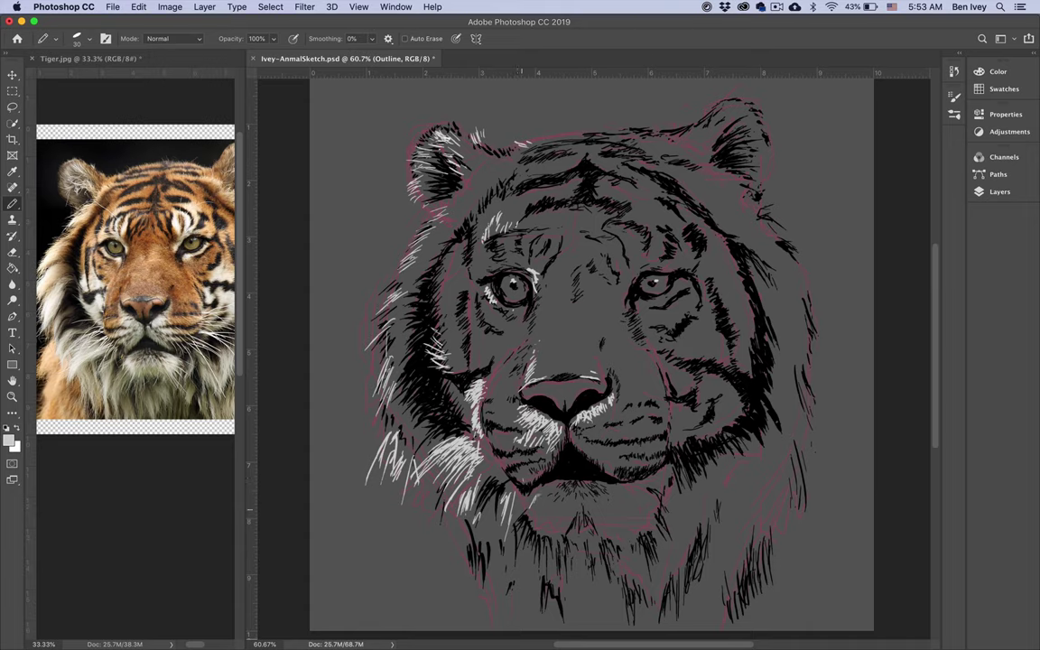
drag(540, 498, 527, 511)
mouse_move(542, 504)
mouse_down()
mouse_move(530, 517)
mouse_move(543, 526)
mouse_move(516, 539)
mouse_move(521, 527)
mouse_move(527, 539)
mouse_up()
drag(540, 523, 540, 538)
drag(526, 495, 514, 522)
mouse_move(533, 496)
mouse_down()
mouse_move(523, 518)
mouse_move(507, 468)
mouse_move(517, 467)
mouse_up()
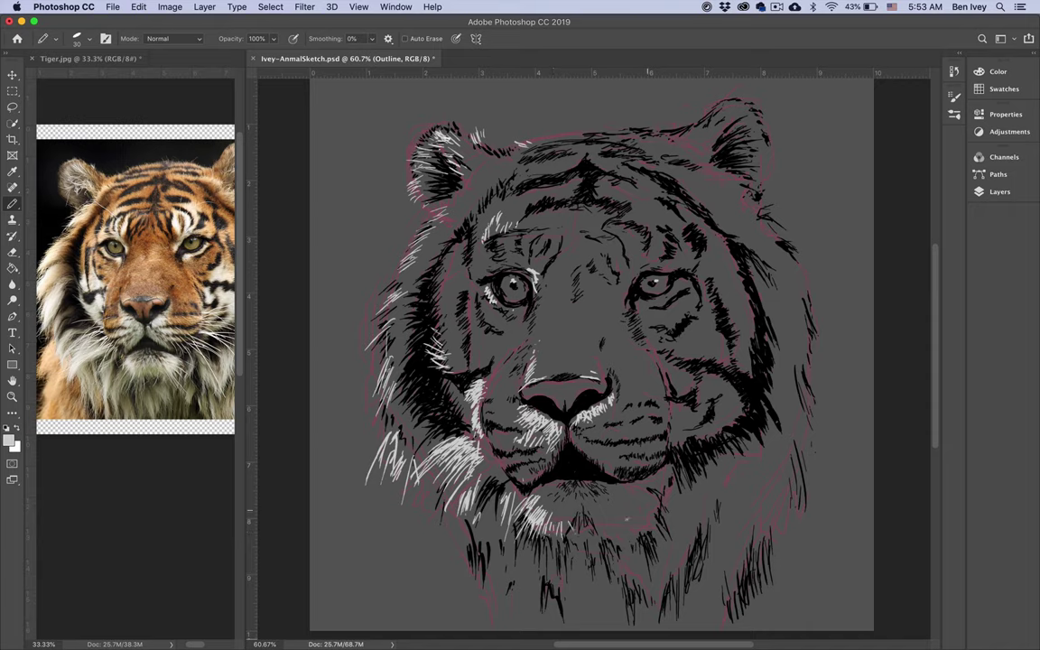
- Fill the right side of the chin with light grey fur strokes fanning outward and down
mouse_move(595, 523)
mouse_down()
mouse_move(597, 537)
mouse_move(633, 536)
mouse_move(658, 551)
mouse_up()
mouse_move(627, 516)
mouse_down()
mouse_move(643, 535)
mouse_move(648, 513)
mouse_up()
mouse_move(639, 499)
mouse_down()
mouse_move(651, 512)
mouse_move(634, 519)
mouse_move(655, 525)
mouse_up()
mouse_move(624, 501)
mouse_down()
mouse_move(658, 527)
mouse_move(670, 514)
mouse_move(664, 509)
mouse_up()
mouse_move(631, 489)
mouse_down()
mouse_move(653, 500)
mouse_move(628, 539)
mouse_move(637, 543)
mouse_move(628, 520)
mouse_move(624, 550)
mouse_up()
drag(606, 517, 606, 544)
drag(650, 485, 663, 493)
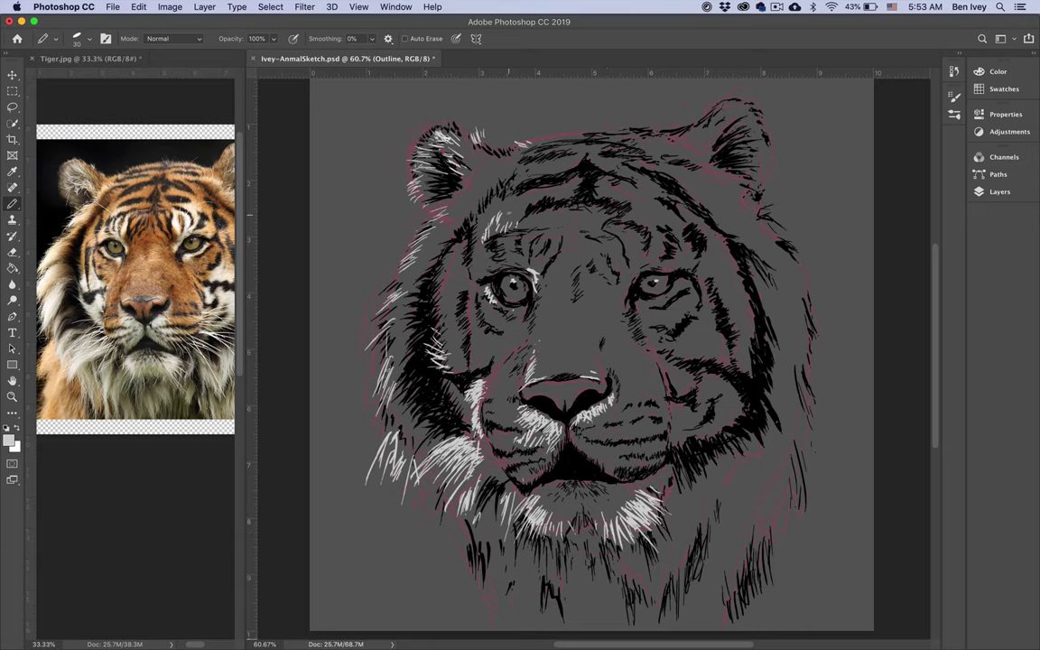
- Extend the light grey highlights above the left brow up toward the forehead stripes
drag(504, 226, 518, 206)
drag(514, 219, 534, 200)
drag(528, 207, 539, 198)
mouse_move(479, 186)
mouse_down()
mouse_move(499, 175)
mouse_move(488, 179)
mouse_up()
drag(488, 184, 505, 175)
- Bring the photo's right ear into view, and highlight the fur inside and along the outer rim of the right ear
click(158, 221)
drag(145, 249, 36, 270)
click(646, 124)
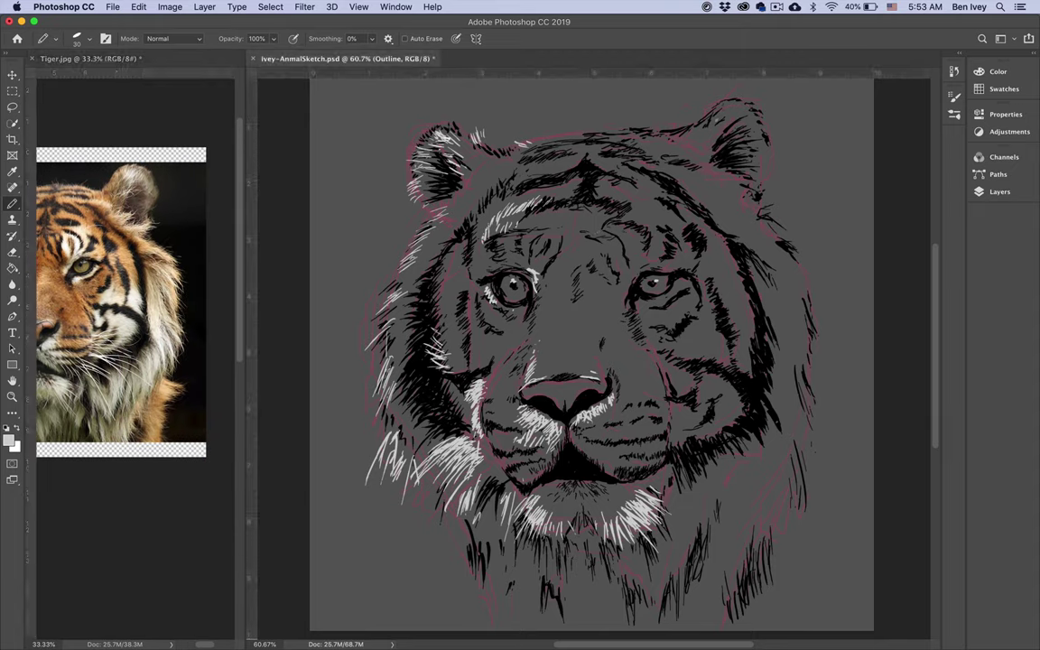
drag(718, 119, 727, 105)
drag(722, 119, 733, 106)
mouse_move(724, 119)
mouse_down()
mouse_move(734, 107)
mouse_move(737, 118)
mouse_up()
mouse_move(726, 128)
mouse_down()
mouse_move(746, 112)
mouse_move(774, 125)
mouse_move(772, 171)
mouse_up()
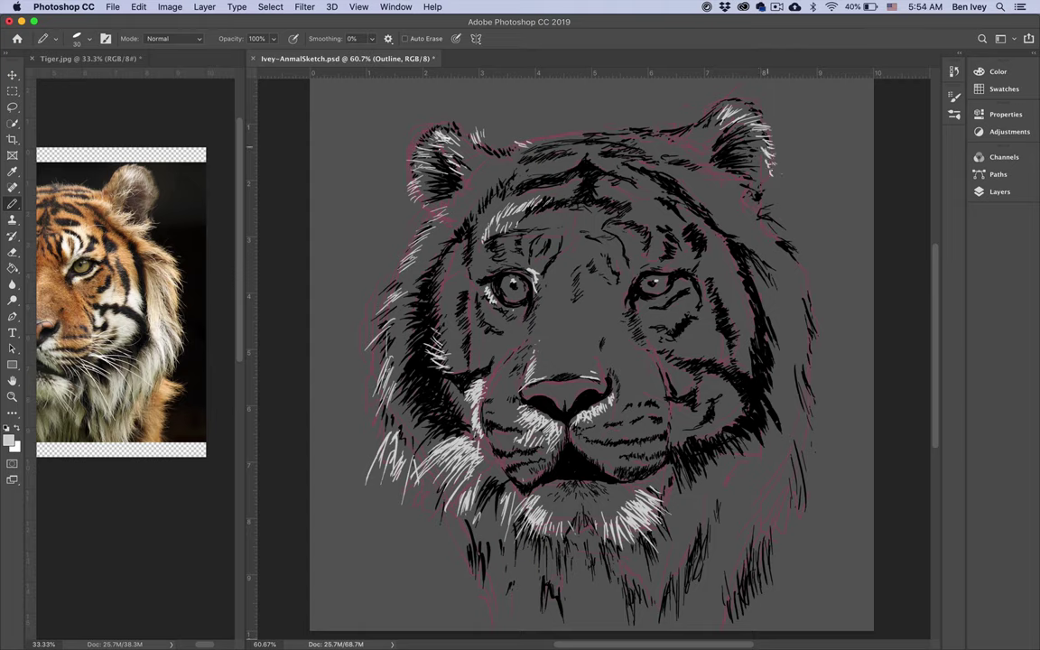
drag(767, 145, 776, 157)
- Add light grey fur strokes along the head's upper edge and around the inner base of the right ear
drag(686, 149, 663, 153)
mouse_move(681, 152)
mouse_down()
mouse_move(659, 158)
mouse_move(687, 163)
mouse_up()
mouse_move(712, 162)
mouse_down()
mouse_move(695, 165)
mouse_move(733, 177)
mouse_up()
mouse_move(725, 180)
mouse_down()
mouse_move(744, 187)
mouse_move(713, 169)
mouse_up()
drag(693, 159, 710, 166)
drag(642, 148, 621, 142)
drag(632, 141, 609, 133)
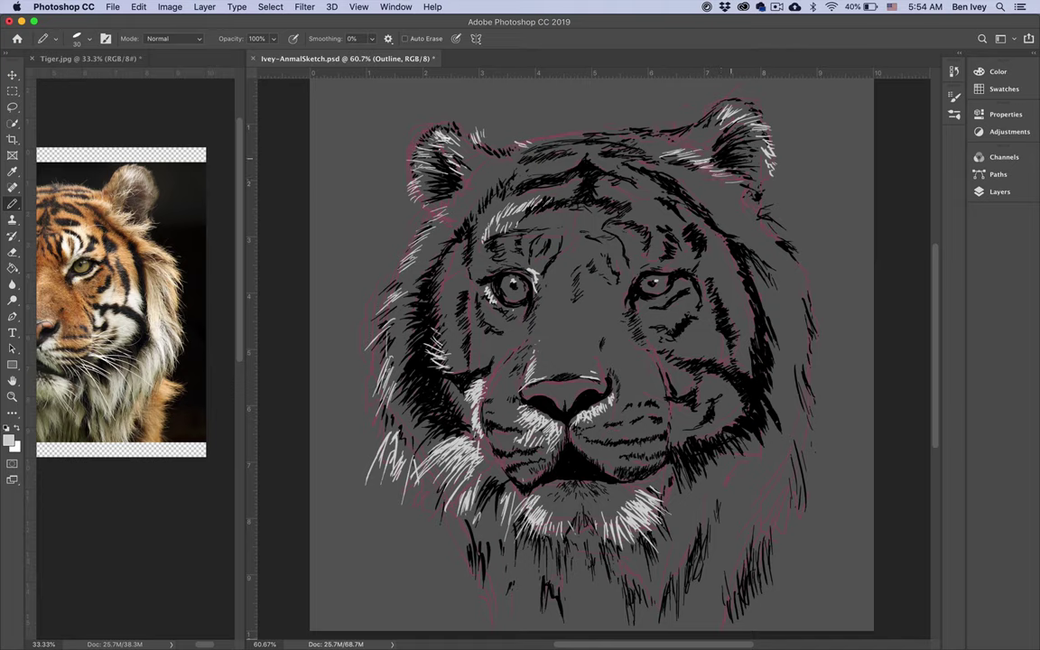
drag(682, 161, 702, 161)
drag(680, 163, 694, 169)
- Highlight the fur below the right ear and down the upper right edge of the ruff in light grey
mouse_move(725, 196)
mouse_down()
mouse_move(747, 193)
mouse_move(741, 184)
mouse_up()
drag(736, 181, 754, 192)
mouse_move(720, 192)
mouse_down()
mouse_move(691, 184)
mouse_move(744, 187)
mouse_move(720, 191)
mouse_up()
mouse_move(750, 193)
mouse_down()
mouse_move(691, 183)
mouse_move(724, 190)
mouse_move(660, 152)
mouse_move(756, 205)
mouse_move(777, 236)
mouse_move(804, 238)
mouse_move(771, 233)
mouse_move(810, 276)
mouse_up()
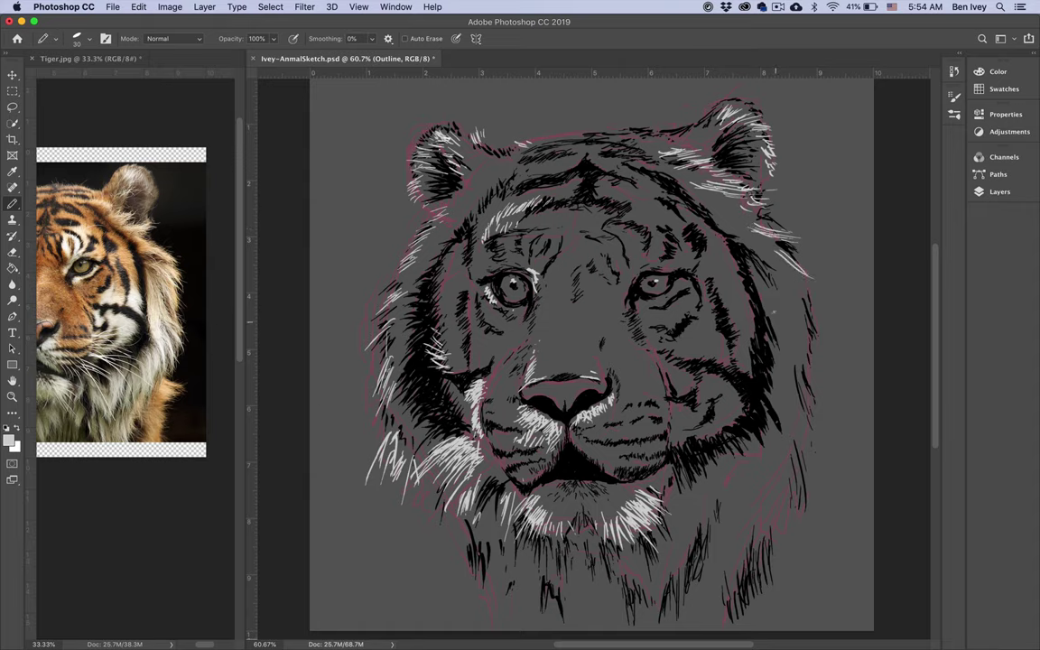
- Draw long light grey fur strokes down the right ruff beside the black cheek stripe
mouse_move(765, 313)
mouse_down()
mouse_move(793, 371)
mouse_move(803, 369)
mouse_up()
drag(777, 322, 801, 368)
drag(791, 339, 813, 397)
drag(805, 382, 814, 396)
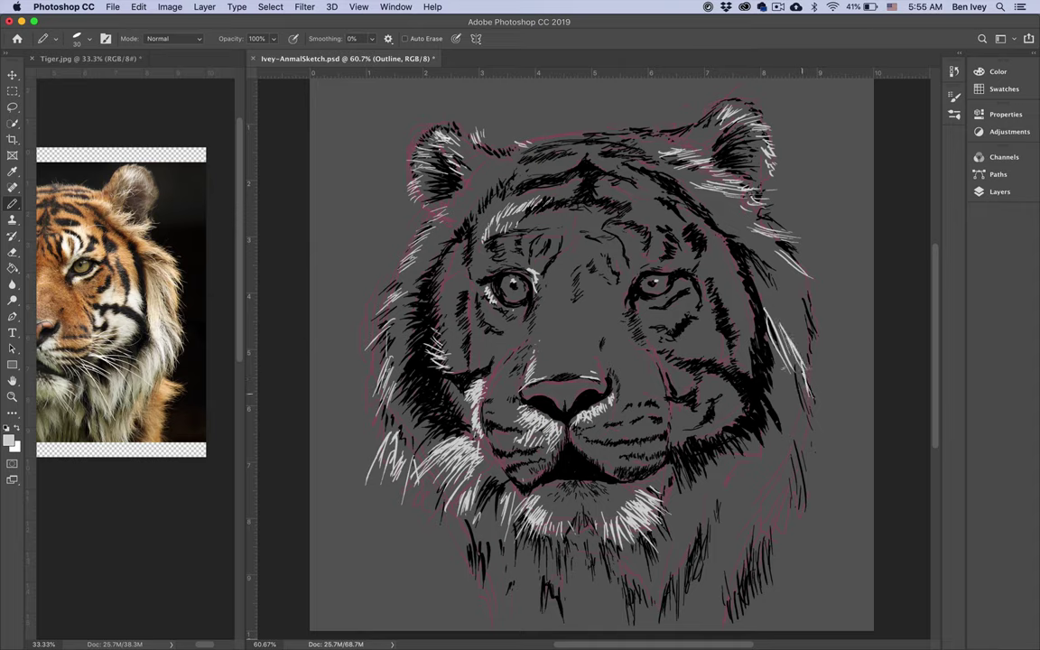
drag(792, 351, 805, 388)
mouse_move(785, 349)
mouse_down()
mouse_move(799, 385)
mouse_move(791, 390)
mouse_up()
drag(789, 369, 826, 451)
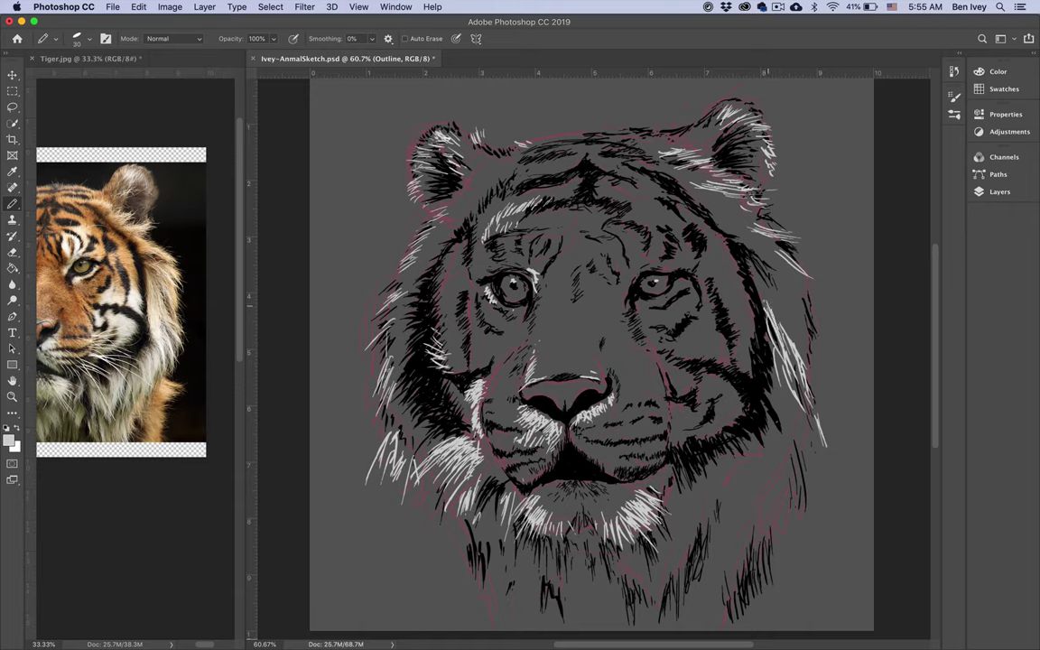
drag(767, 304, 782, 400)
- Highlight the right cheek in light grey, inside the outer black stripe and in the patch below the right eye
mouse_move(747, 359)
mouse_down()
mouse_move(755, 380)
mouse_move(758, 345)
mouse_up()
drag(663, 298, 668, 334)
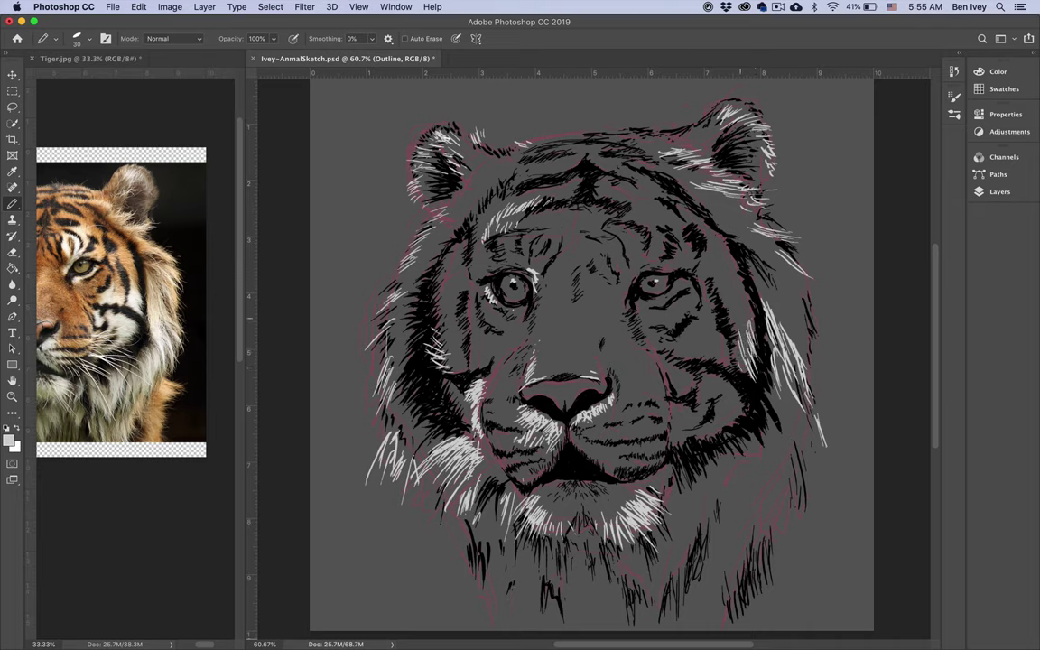
mouse_move(733, 316)
mouse_down()
mouse_move(757, 341)
mouse_move(755, 377)
mouse_up()
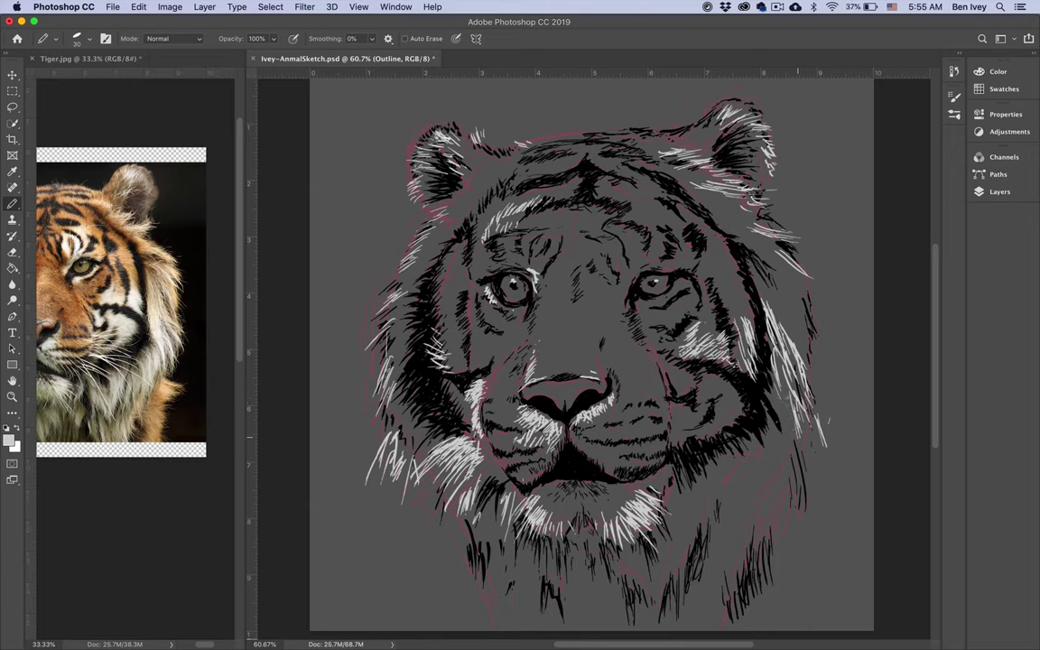
- Continue the light grey strokes down the lower right ruff and into the neck fur below the right cheek
drag(785, 399, 790, 436)
drag(778, 494, 774, 453)
mouse_move(775, 498)
mouse_down()
mouse_move(773, 451)
mouse_move(767, 466)
mouse_up()
drag(773, 504, 769, 460)
mouse_move(766, 508)
mouse_down()
mouse_move(762, 463)
mouse_move(762, 475)
mouse_move(773, 429)
mouse_move(768, 507)
mouse_move(782, 549)
mouse_up()
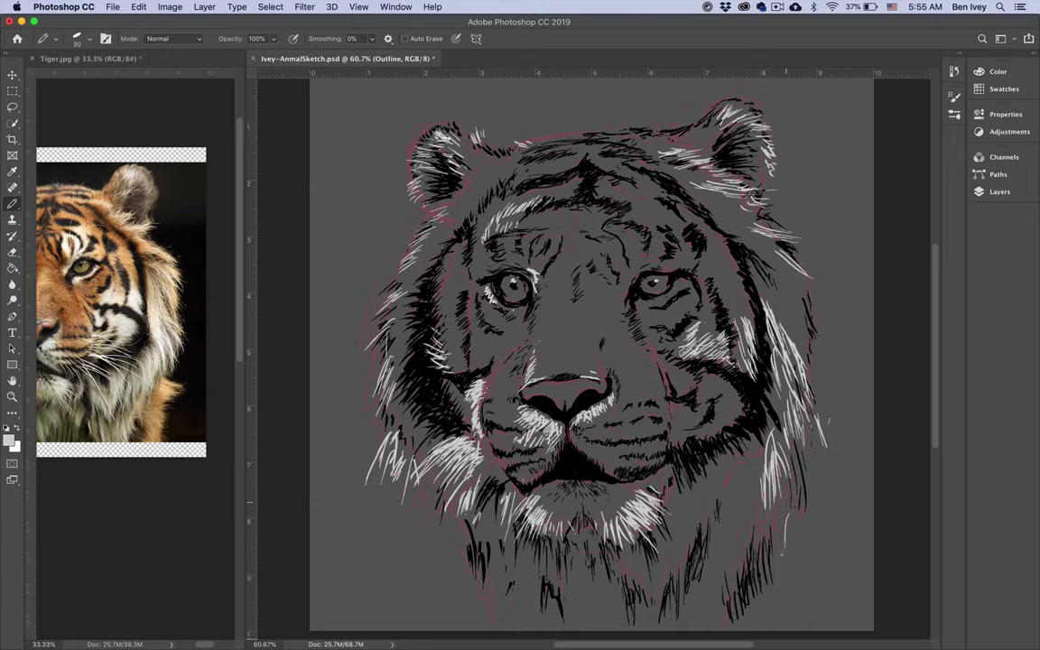
mouse_move(785, 502)
mouse_down()
mouse_move(782, 556)
mouse_move(749, 560)
mouse_up()
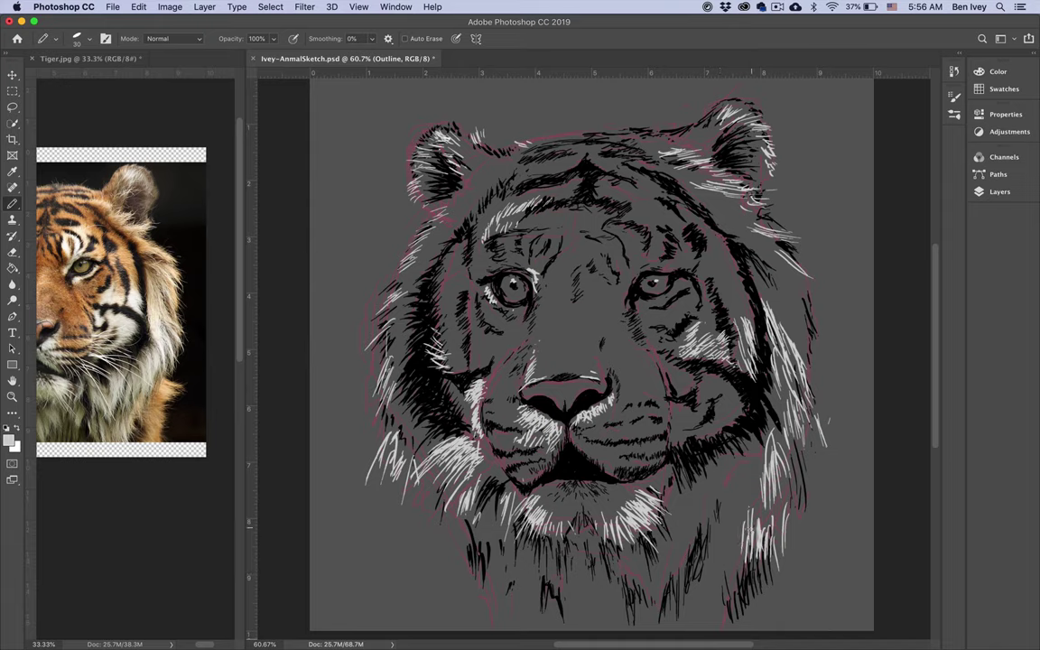
mouse_move(734, 499)
mouse_down()
mouse_move(735, 563)
mouse_move(725, 527)
mouse_move(726, 570)
mouse_move(714, 539)
mouse_move(713, 582)
mouse_up()
mouse_move(715, 540)
mouse_down()
mouse_move(700, 601)
mouse_move(713, 561)
mouse_up()
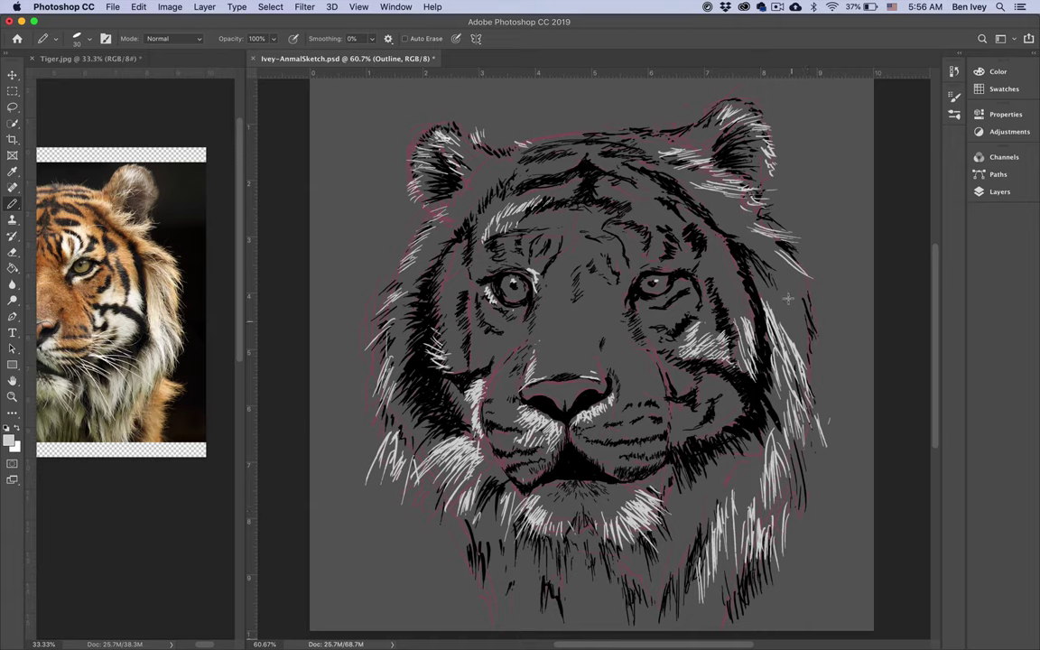
- Fill the gap in the upper right ruff and the neck fur beside the chin with light grey strokes
drag(782, 295, 798, 329)
mouse_move(782, 274)
mouse_down()
mouse_move(800, 324)
mouse_move(803, 301)
mouse_up()
drag(776, 265, 782, 300)
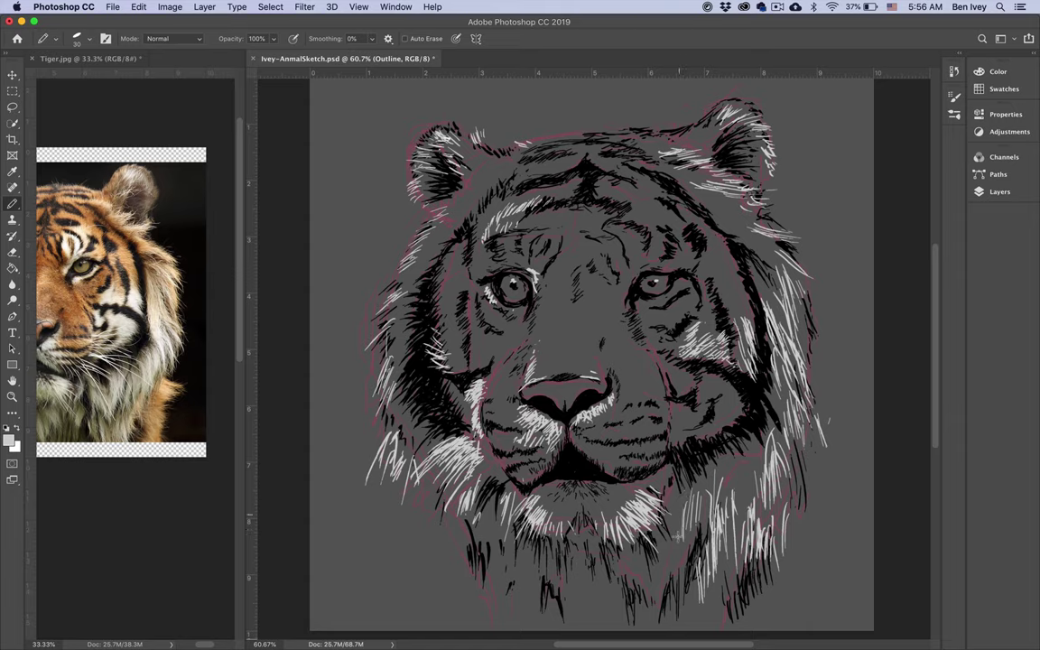
mouse_move(687, 492)
mouse_down()
mouse_move(684, 521)
mouse_move(706, 514)
mouse_move(690, 529)
mouse_move(709, 527)
mouse_up()
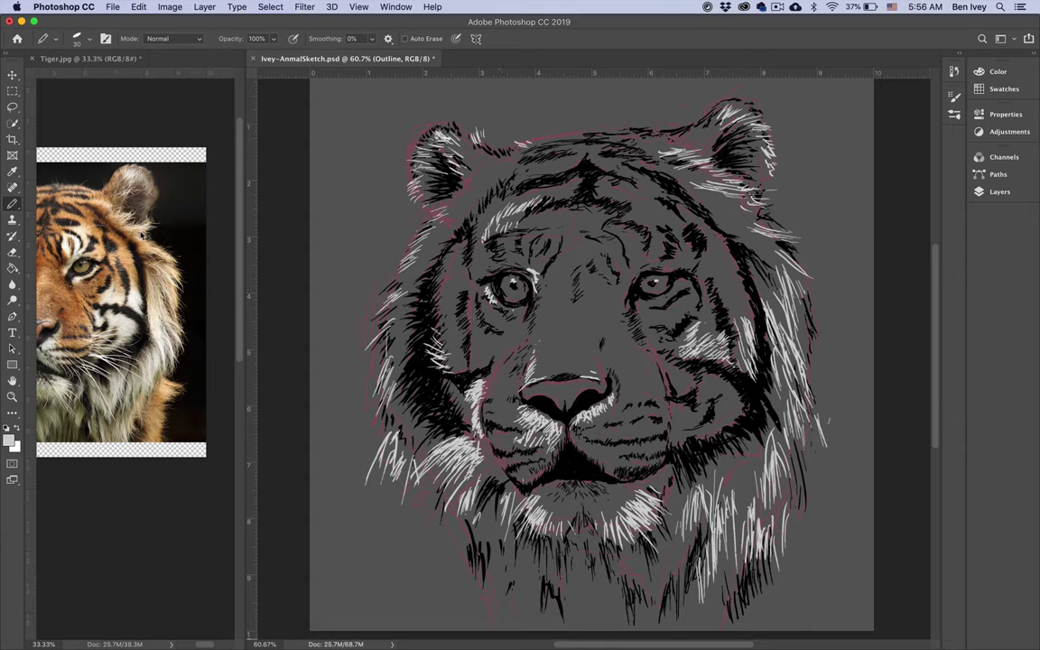
- Add short light grey highlights under the eyes and down the nose bridge, using the photo's face as guide
drag(725, 200, 772, 230)
drag(790, 277, 795, 303)
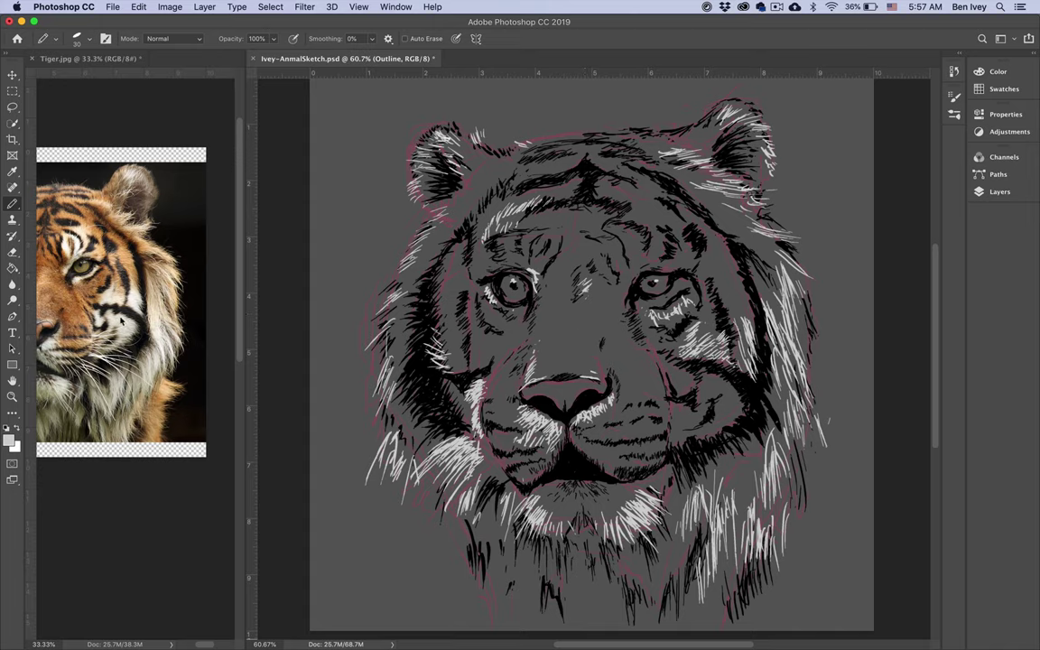
click(109, 290)
drag(104, 313, 143, 306)
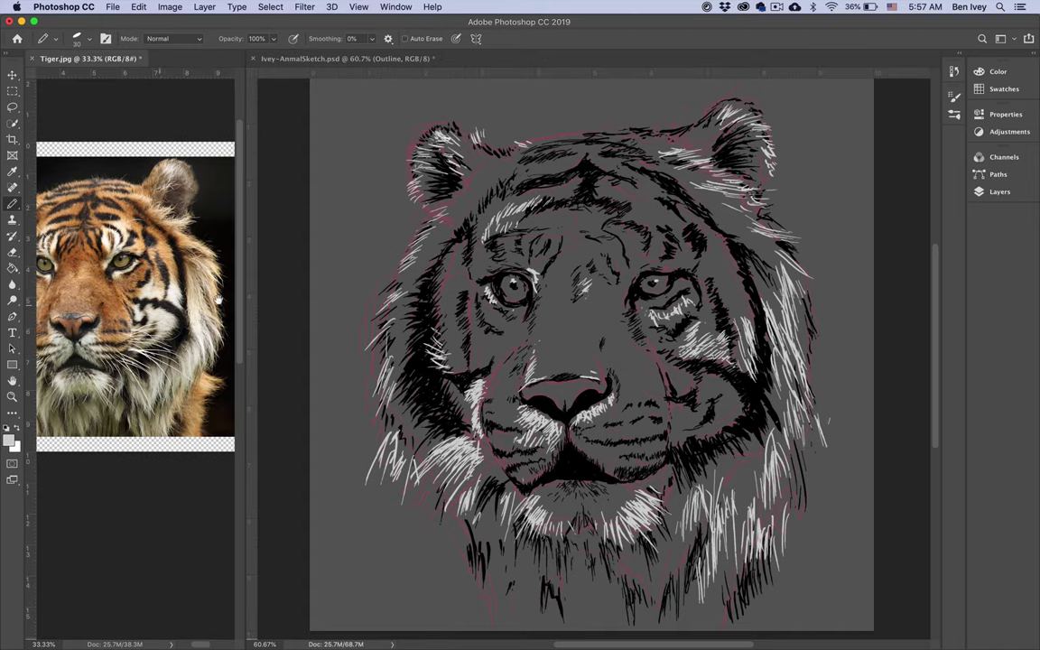
click(582, 298)
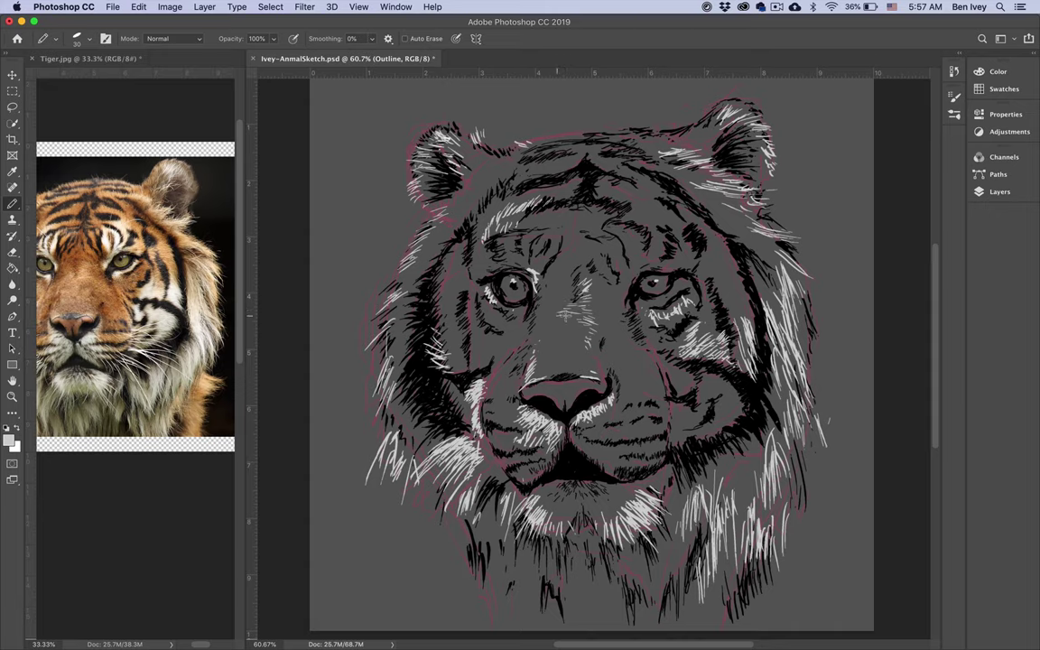
drag(566, 316, 583, 325)
drag(559, 318, 569, 322)
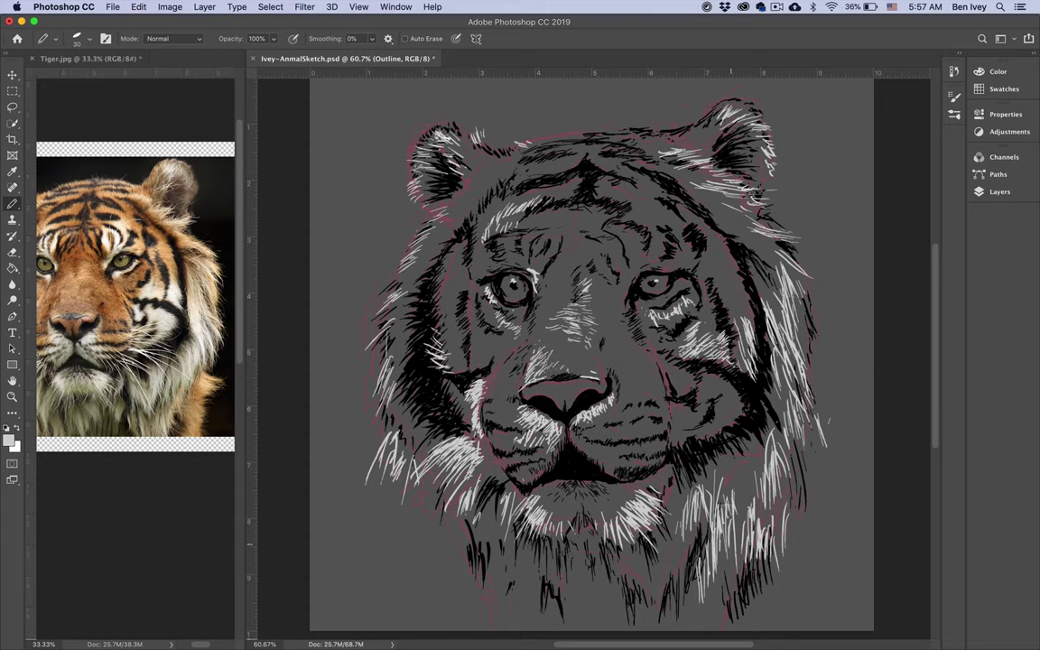
- Add light grey highlights to the neck fur below the right cheek, the upper forehead and the left temple
mouse_move(728, 492)
mouse_down()
mouse_move(722, 525)
mouse_move(723, 512)
mouse_up()
drag(730, 469, 726, 492)
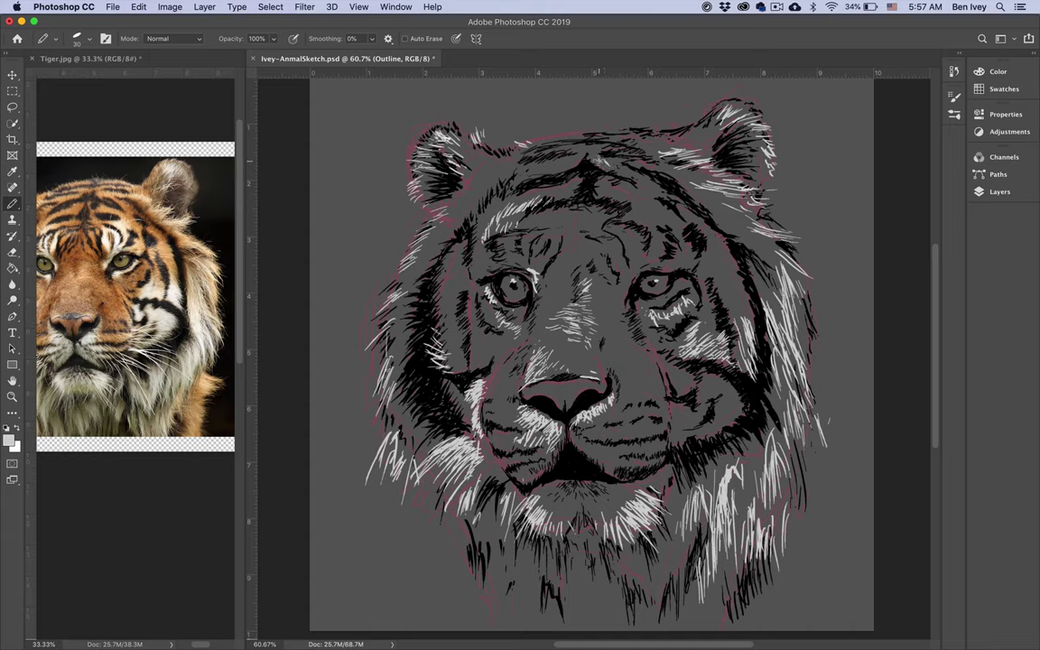
mouse_move(593, 157)
mouse_down()
mouse_move(603, 168)
mouse_move(652, 168)
mouse_up()
drag(656, 162, 663, 171)
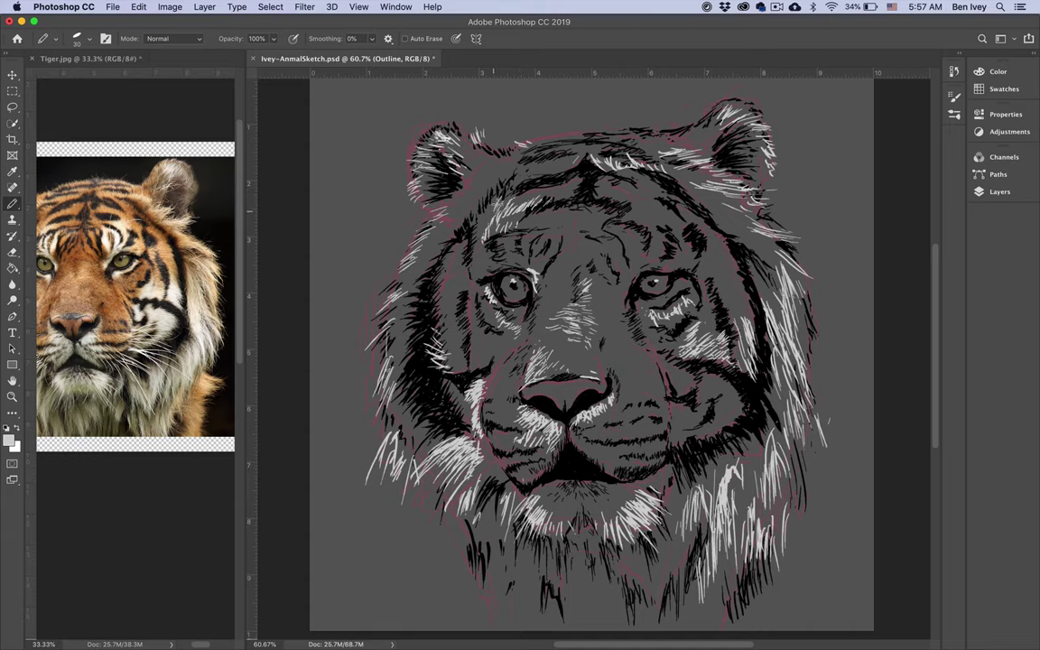
mouse_move(447, 185)
mouse_down()
mouse_move(424, 221)
mouse_move(428, 212)
mouse_move(454, 232)
mouse_move(466, 217)
mouse_up()
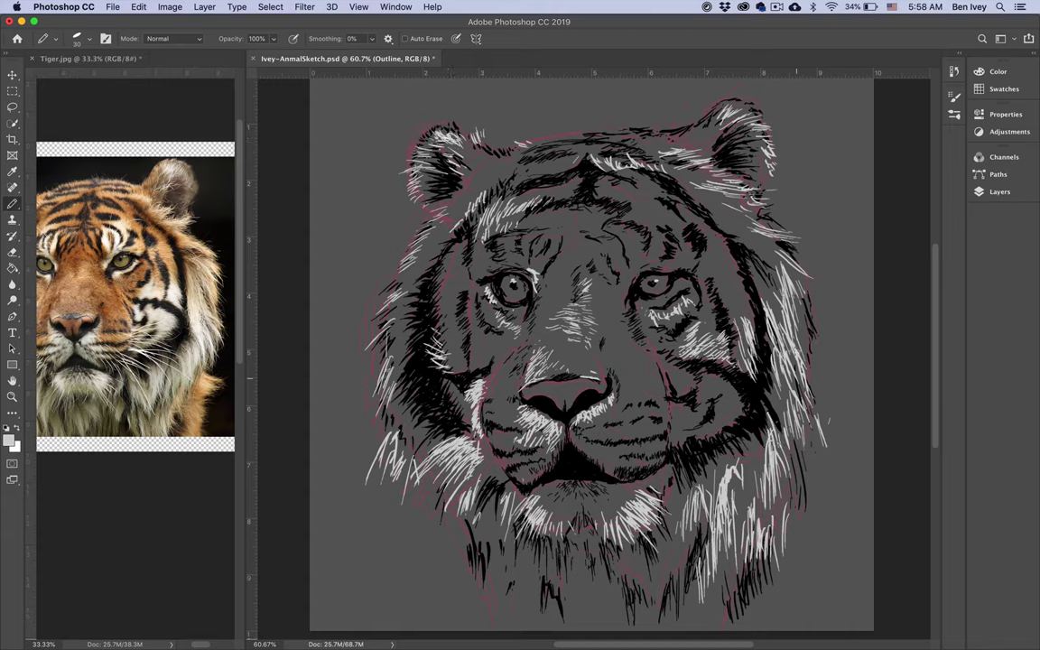
- Touch up the right ruff, and draw long light grey strokes in the neck fur at the drawing's lower left
drag(798, 329, 812, 371)
drag(428, 528, 417, 566)
mouse_move(422, 502)
mouse_down()
mouse_move(398, 541)
mouse_move(419, 560)
mouse_up()
mouse_move(443, 511)
mouse_down()
mouse_move(427, 542)
mouse_move(409, 519)
mouse_move(422, 527)
mouse_move(428, 566)
mouse_up()
drag(481, 511, 475, 523)
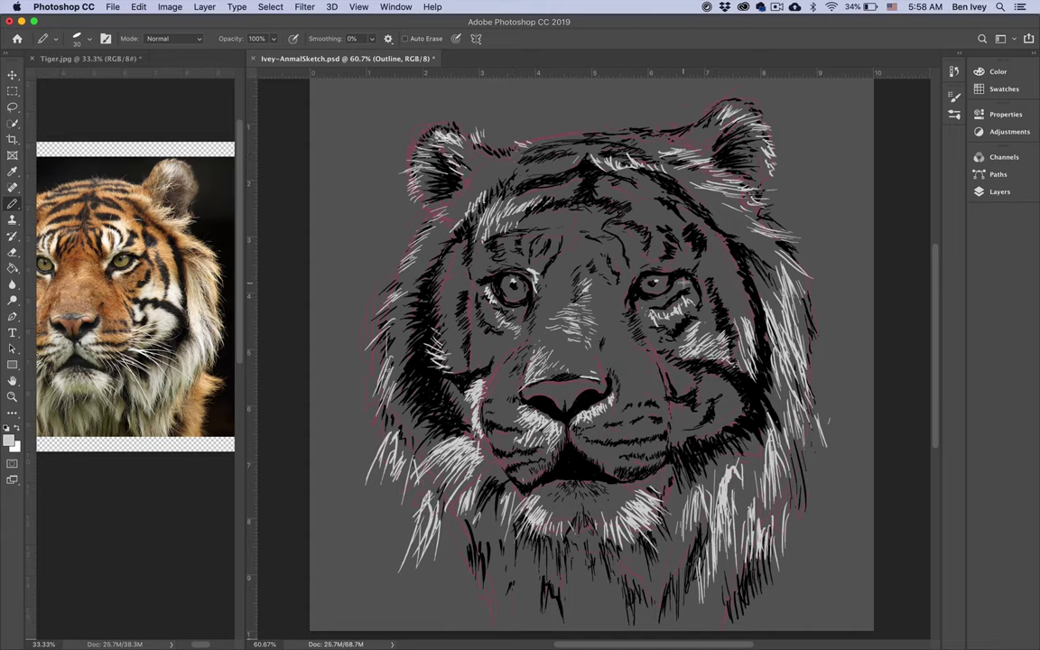
- Create a new layer directly above Ref Layer and name it TONES
click(1005, 193)
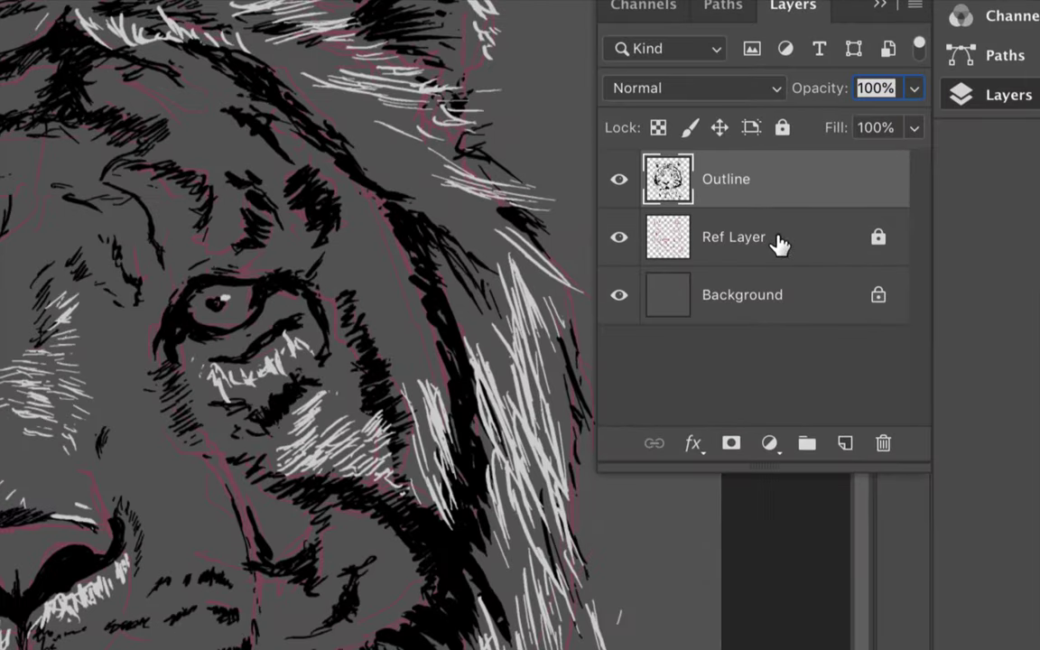
click(778, 240)
click(844, 444)
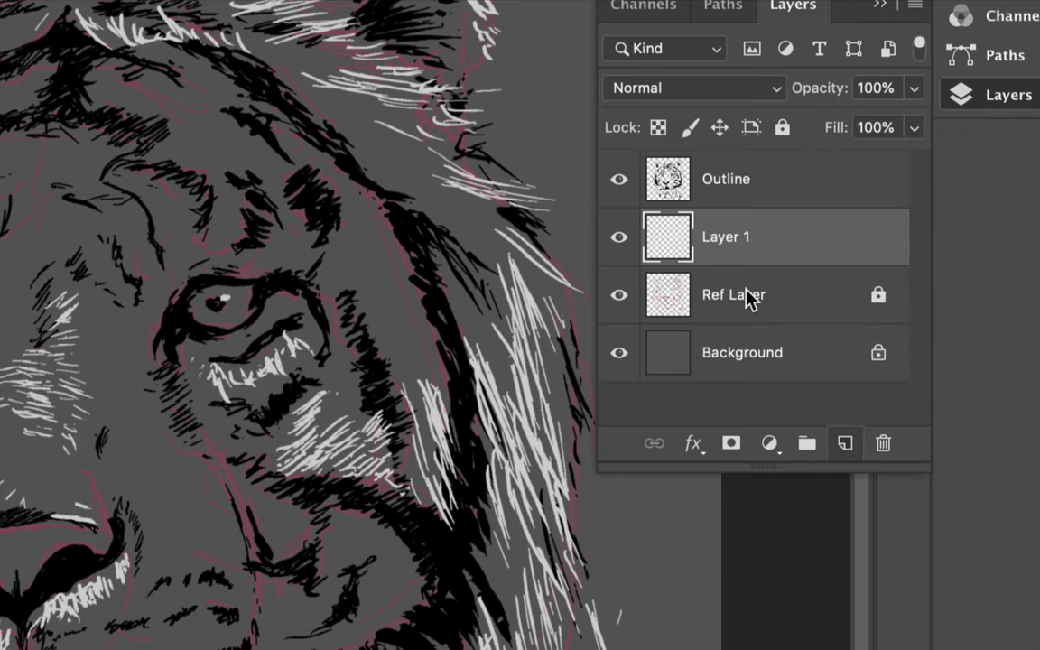
double_click(724, 237)
text(TONES)
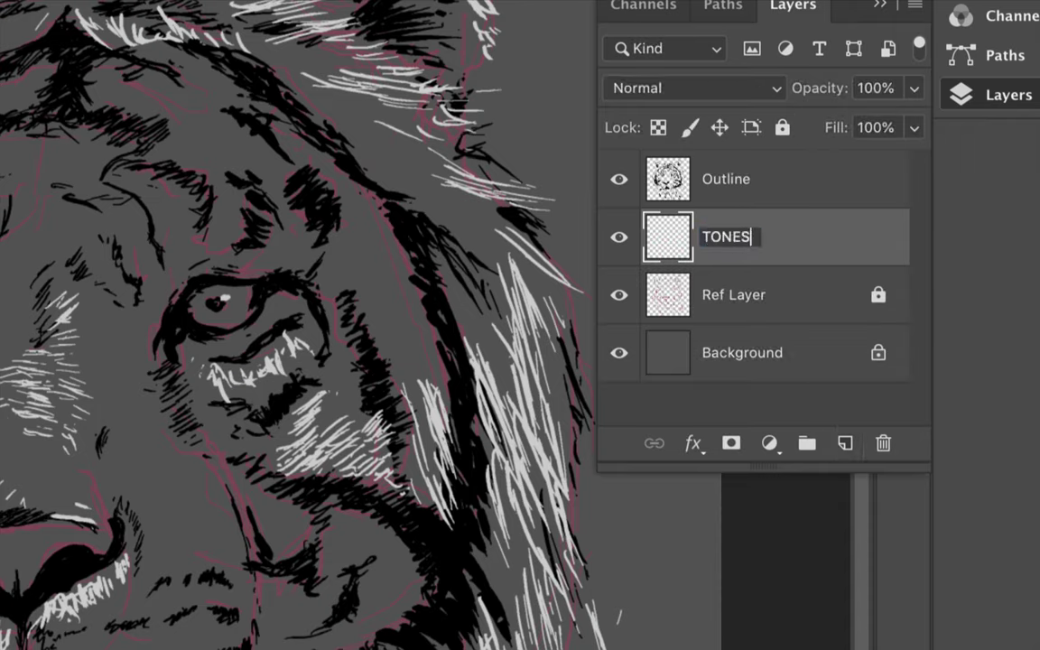
key(Return)
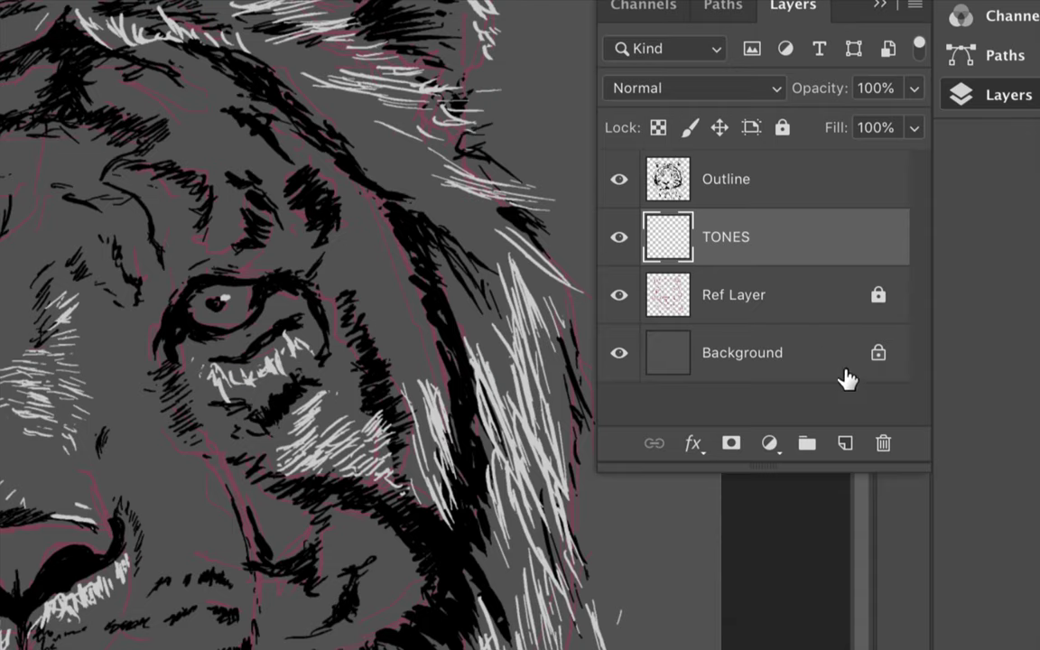
- Fully lock the Outline layer and make TONES the active layer
click(808, 178)
click(783, 130)
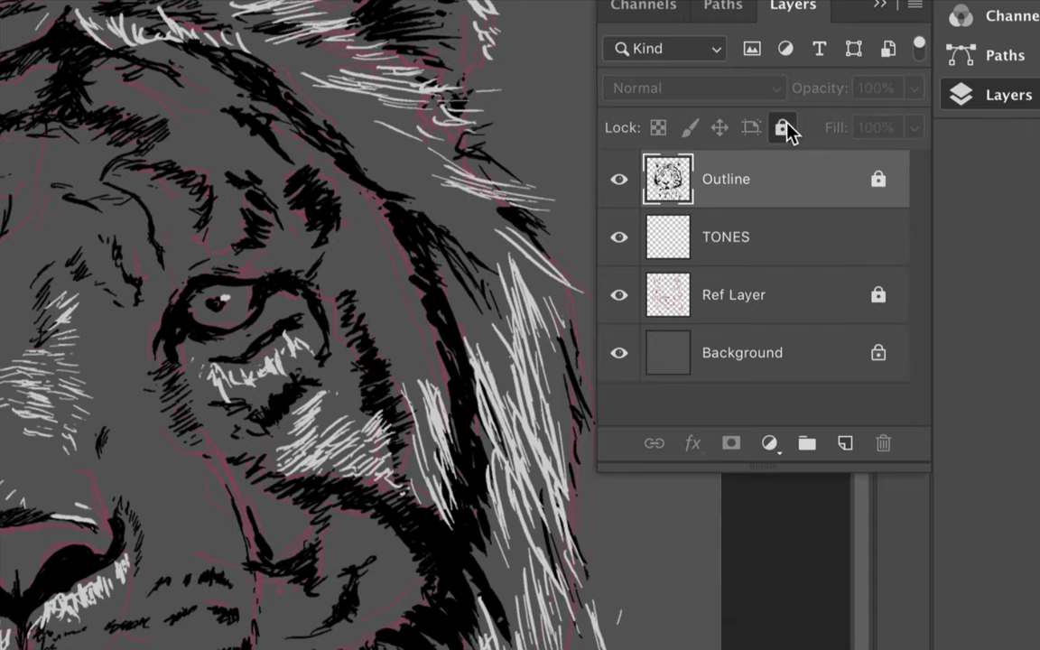
click(819, 253)
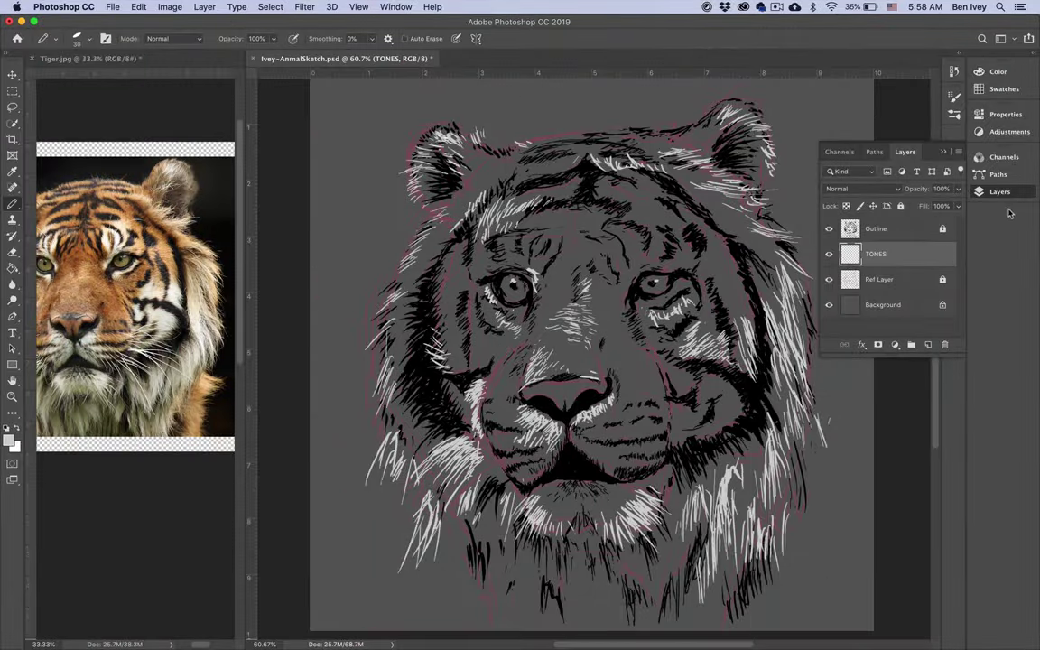
click(1004, 194)
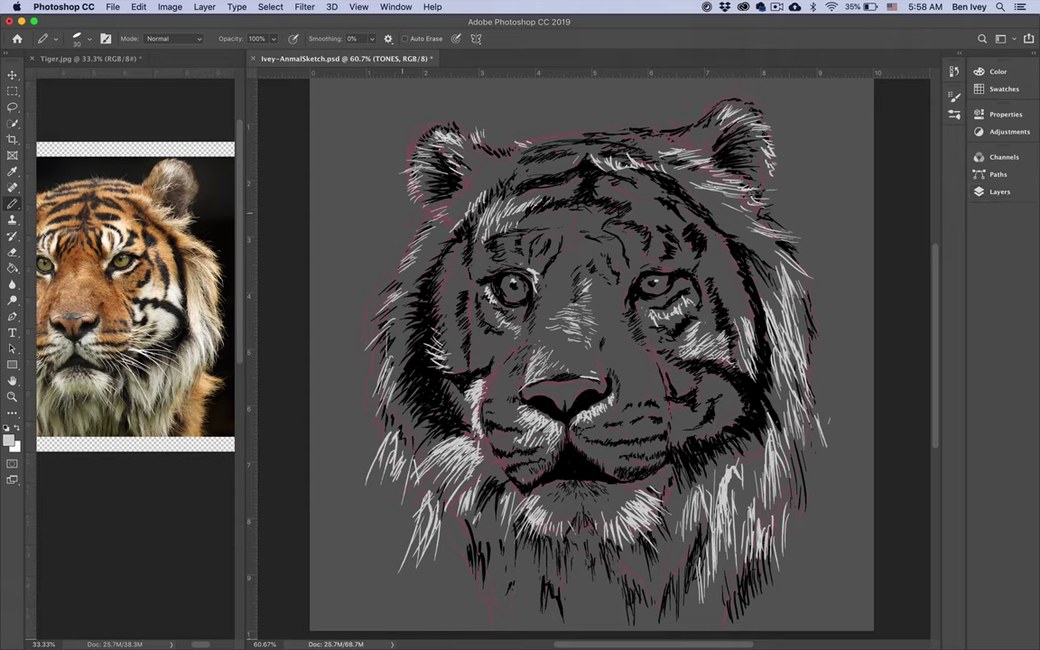
- With a medium grey pencil at size 50, shade the fur between the stripes beside the left eye
click(1012, 72)
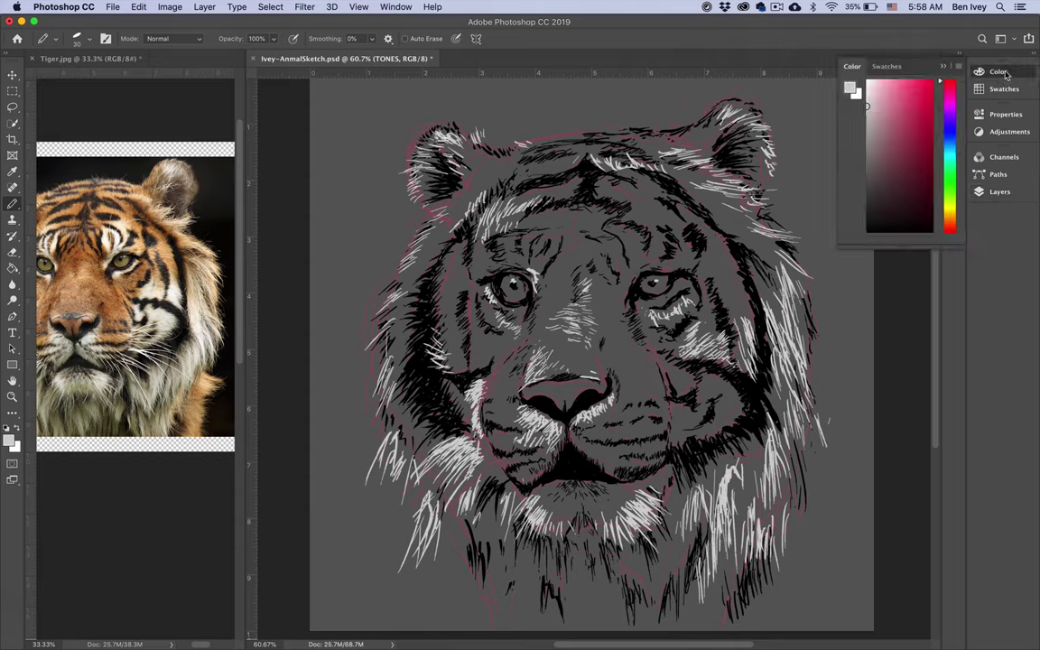
click(71, 382)
scroll(82, 368, left, 5)
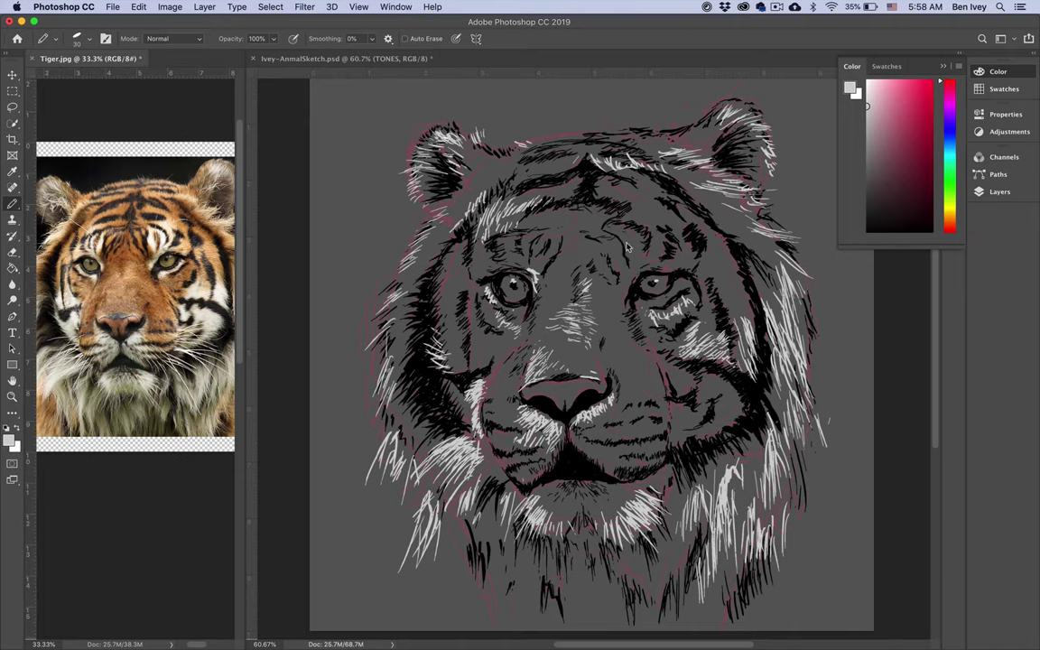
click(867, 127)
drag(860, 133, 848, 162)
click(312, 301)
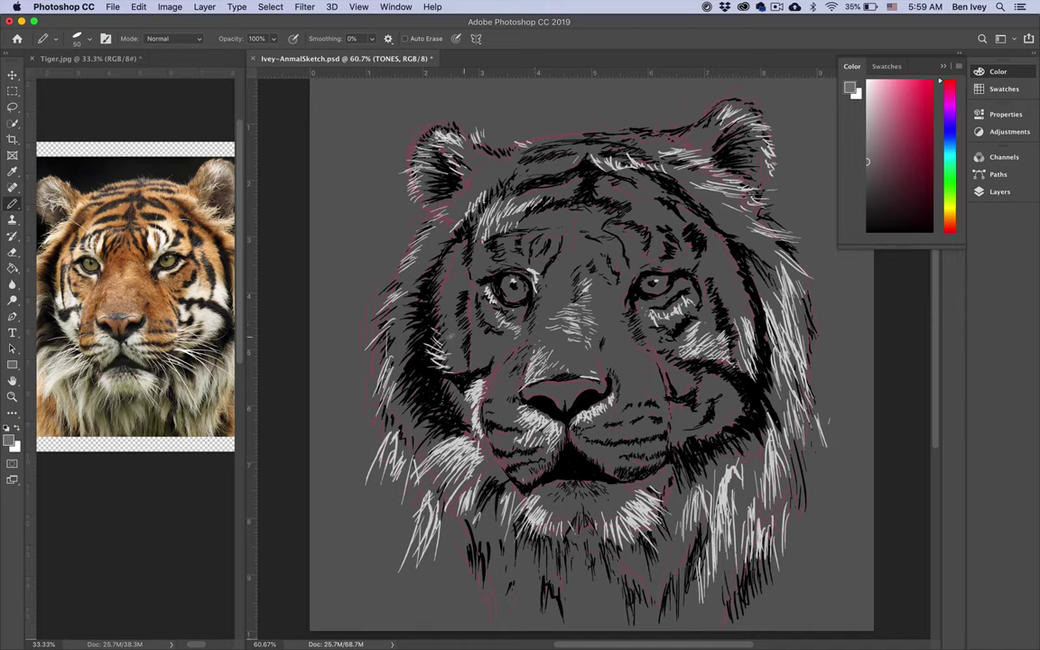
mouse_move(464, 262)
mouse_down()
mouse_move(454, 283)
mouse_move(448, 265)
mouse_move(443, 275)
mouse_move(471, 284)
mouse_move(456, 299)
mouse_up()
mouse_move(458, 280)
mouse_down()
mouse_move(445, 305)
mouse_move(456, 325)
mouse_move(478, 330)
mouse_up()
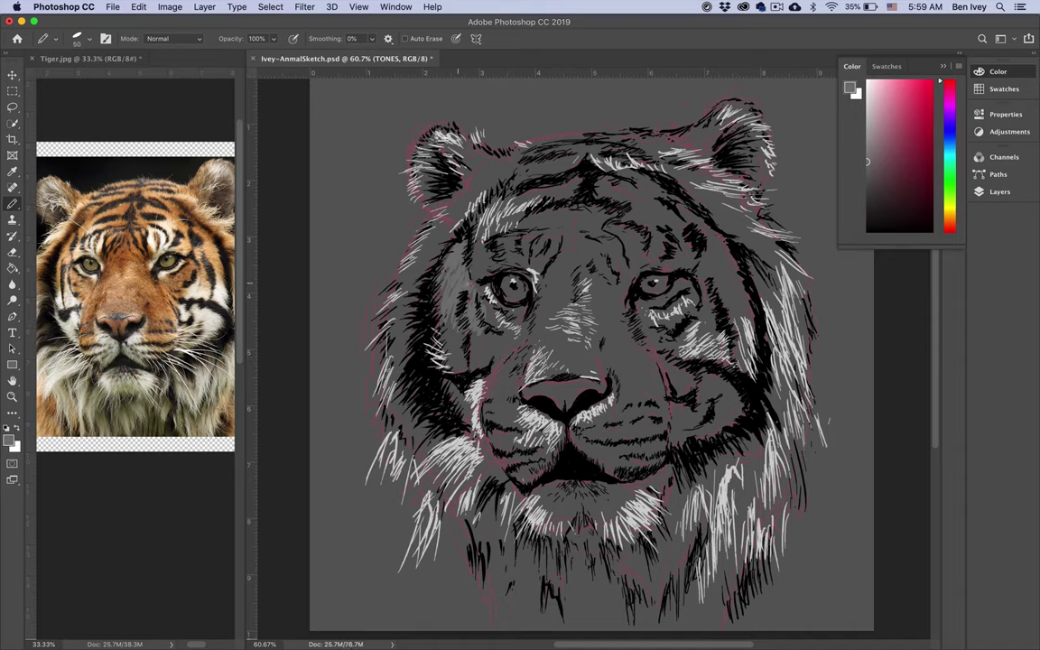
mouse_move(447, 318)
mouse_down()
mouse_move(436, 332)
mouse_move(447, 342)
mouse_up()
- Fill the lower left cheek patch and the left half of the muzzle with near-white strokes
drag(874, 134, 866, 81)
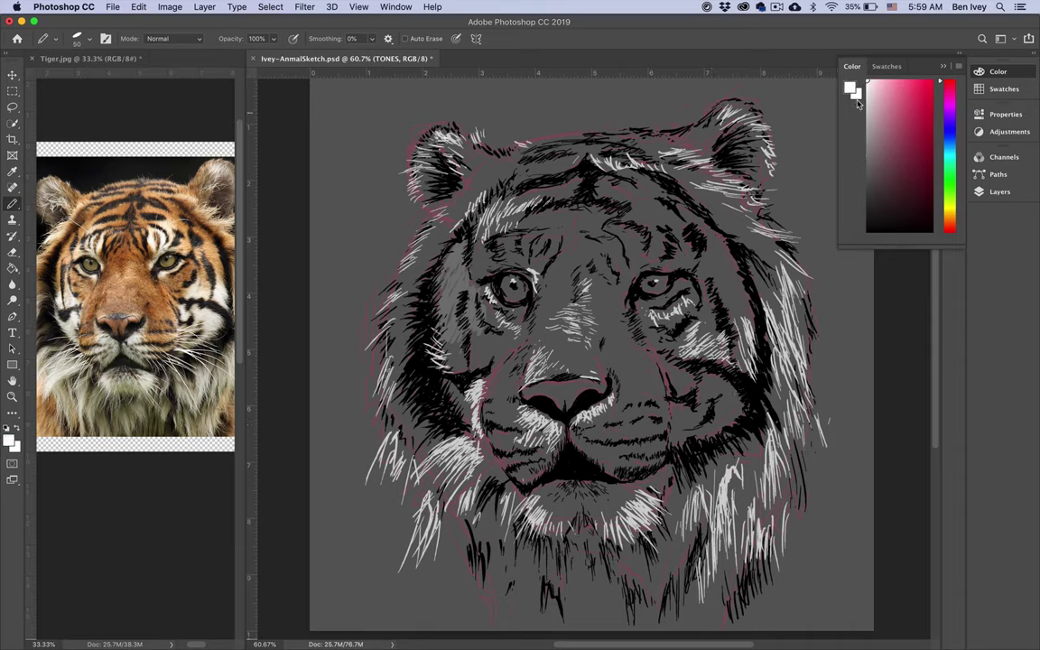
click(867, 94)
mouse_move(424, 372)
mouse_down()
mouse_move(403, 350)
mouse_move(469, 441)
mouse_up()
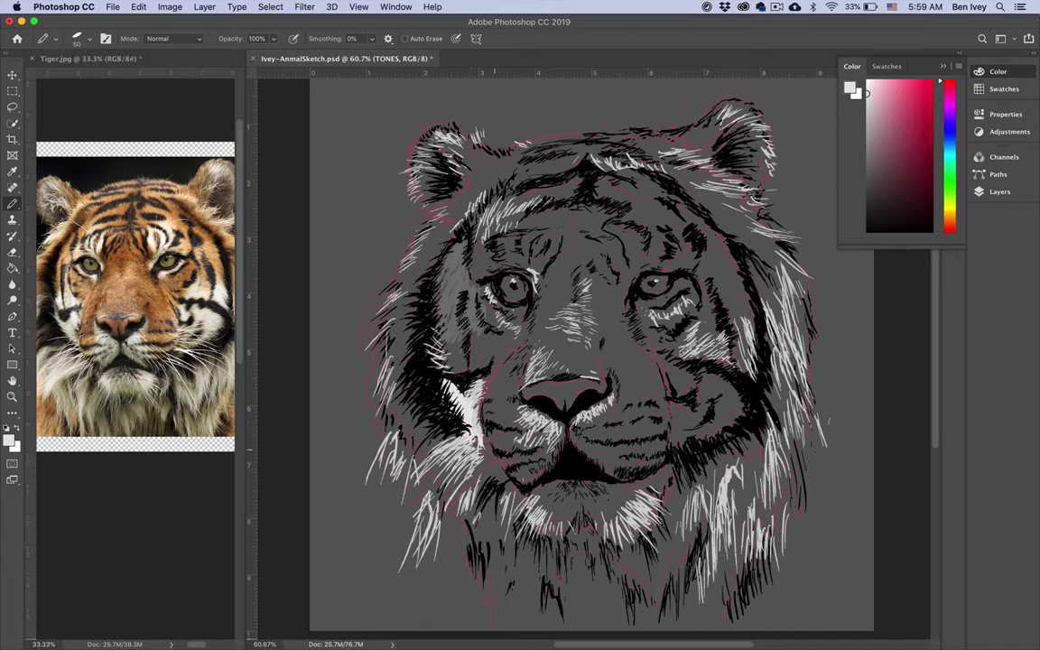
mouse_move(522, 419)
mouse_down()
mouse_move(556, 457)
mouse_move(544, 460)
mouse_up()
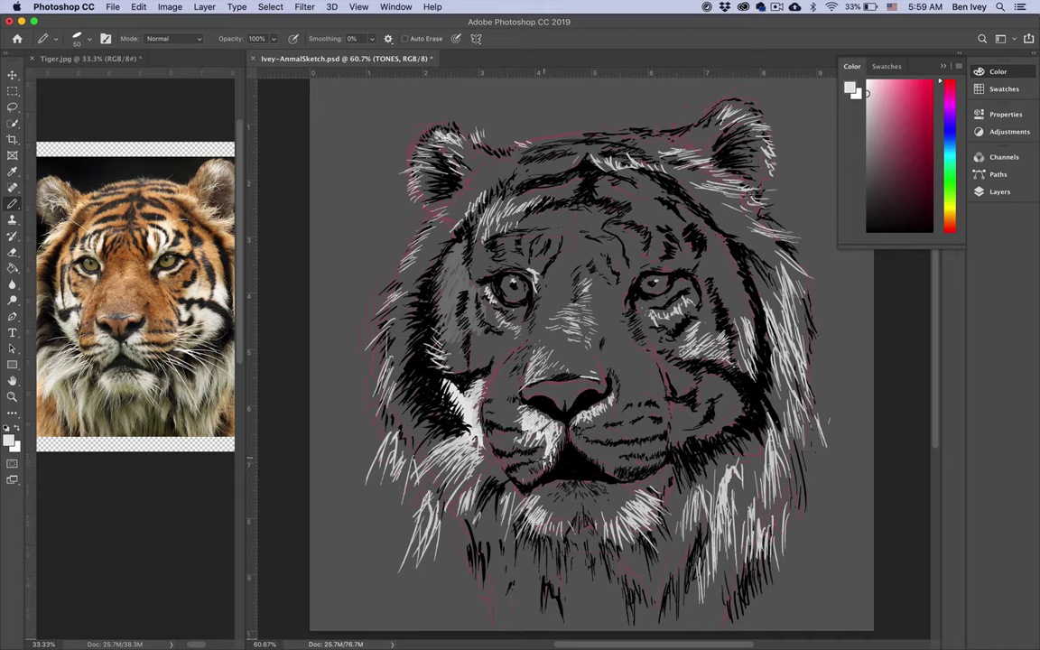
mouse_move(482, 421)
mouse_down()
mouse_move(480, 388)
mouse_move(471, 393)
mouse_move(493, 404)
mouse_move(467, 390)
mouse_up()
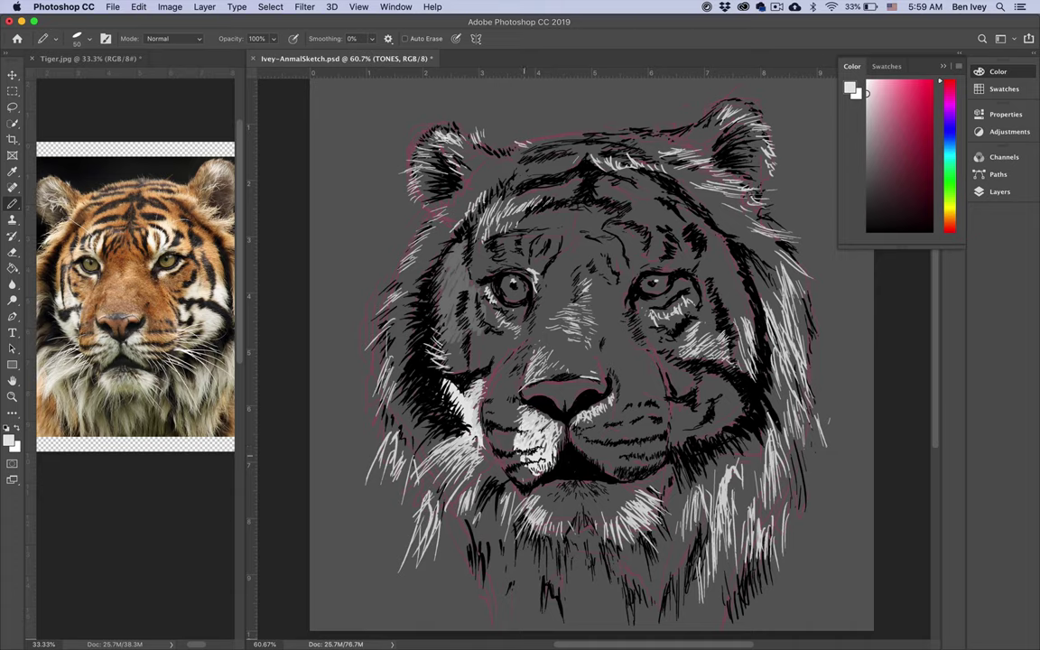
- Fill the right half of the muzzle beside the nose and mouth with near-white strokes
drag(572, 444, 581, 428)
mouse_move(582, 451)
mouse_down()
mouse_move(595, 412)
mouse_move(607, 410)
mouse_up()
mouse_move(605, 443)
mouse_down()
mouse_move(609, 412)
mouse_move(593, 424)
mouse_up()
mouse_move(578, 443)
mouse_down()
mouse_move(584, 425)
mouse_move(590, 432)
mouse_up()
mouse_move(594, 453)
mouse_down()
mouse_move(603, 424)
mouse_move(596, 442)
mouse_move(540, 396)
mouse_up()
drag(546, 409, 541, 392)
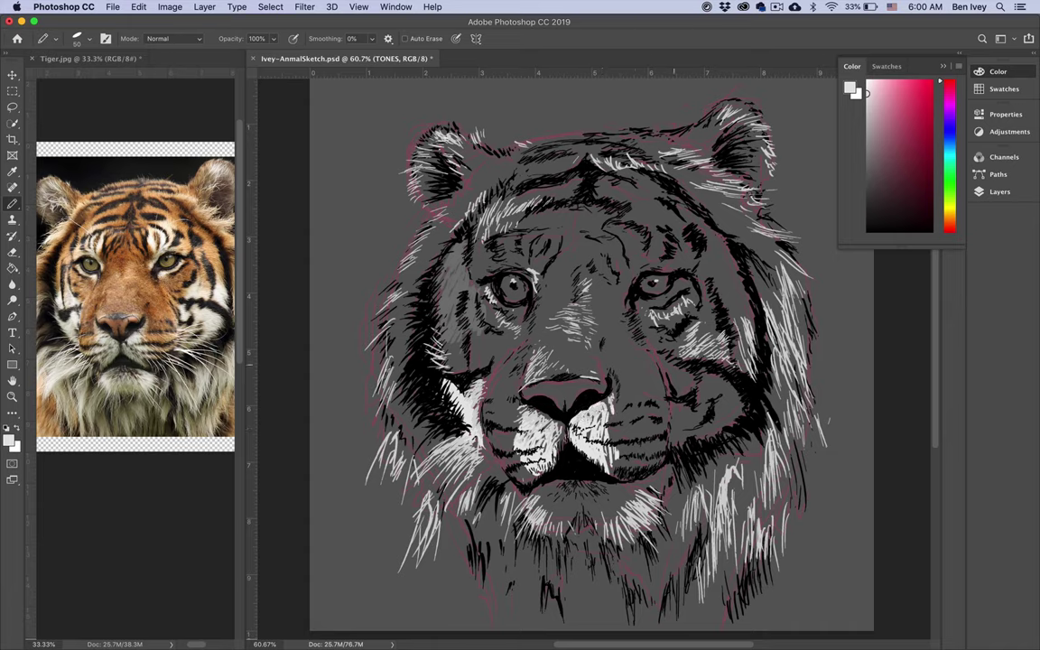
- Shade the chin fur with medium grey strokes below the mouth and blend lighter grey strokes into it
click(868, 124)
mouse_move(600, 449)
mouse_down()
mouse_move(583, 457)
mouse_move(596, 459)
mouse_up()
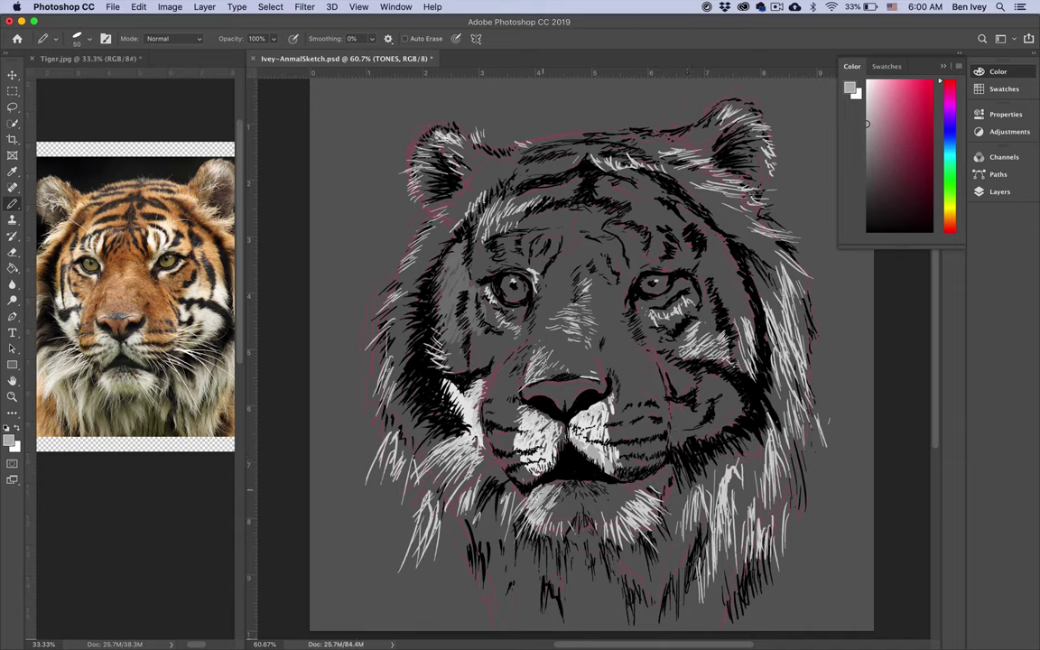
click(868, 147)
mouse_move(552, 485)
mouse_down()
mouse_move(539, 504)
mouse_move(572, 504)
mouse_up()
drag(582, 486, 587, 507)
drag(595, 485, 600, 500)
drag(608, 486, 611, 503)
drag(618, 487, 626, 506)
drag(623, 491, 632, 502)
drag(620, 487, 625, 507)
mouse_move(612, 495)
mouse_down()
mouse_move(607, 511)
mouse_move(581, 505)
mouse_up()
drag(572, 496, 577, 509)
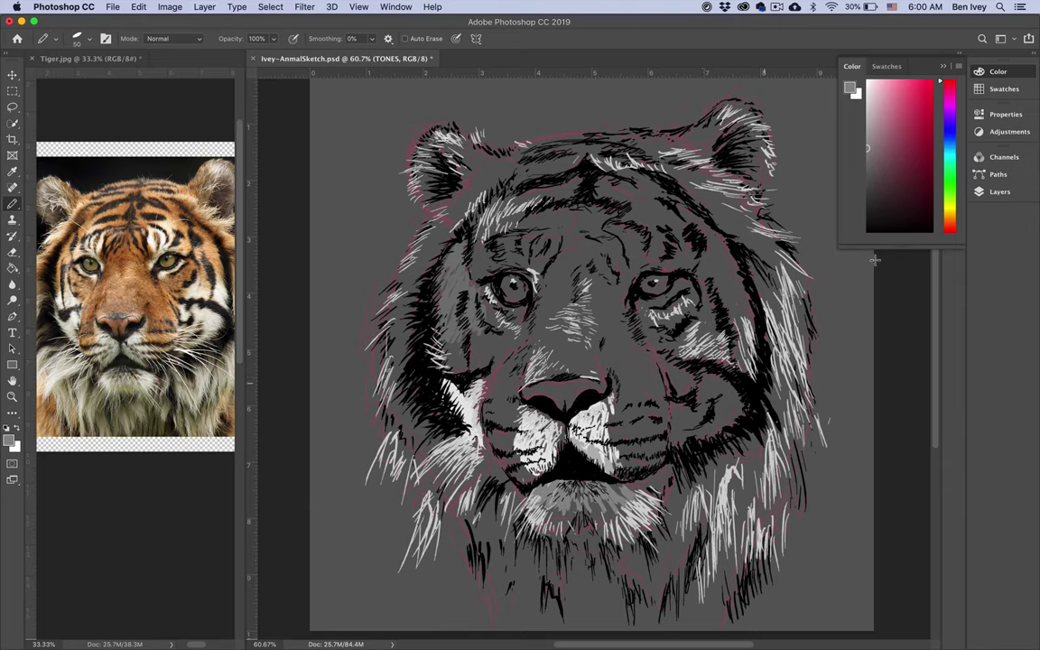
click(866, 127)
mouse_move(545, 506)
mouse_down()
mouse_move(550, 520)
mouse_move(600, 522)
mouse_move(651, 499)
mouse_up()
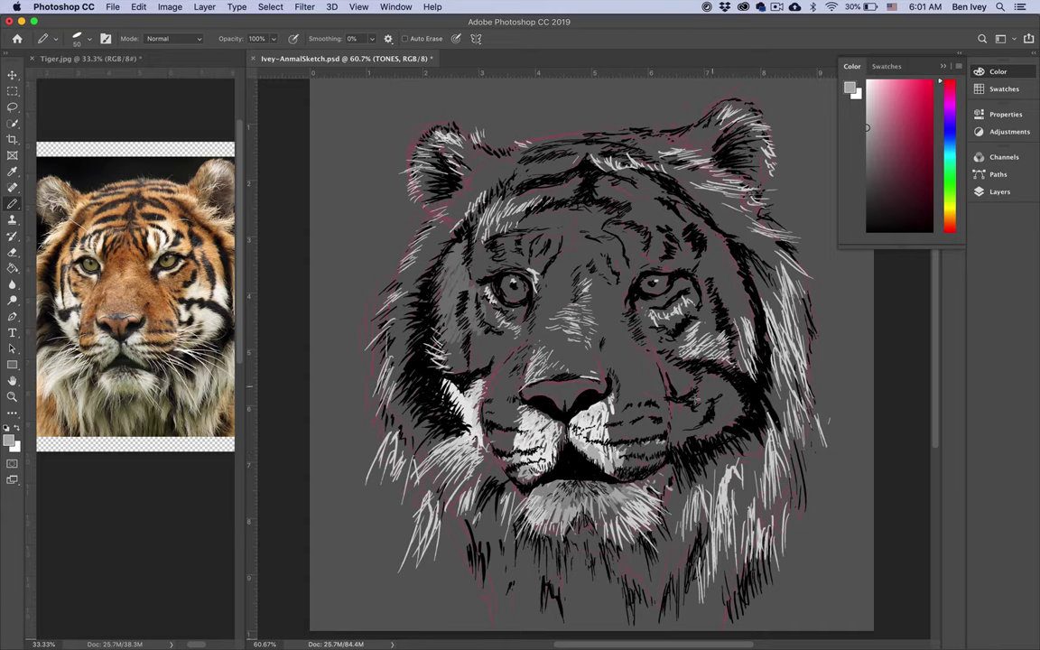
- Block in the rounded right cheek patch inside the thick black stripe with light-medium grey
mouse_move(681, 369)
mouse_down()
mouse_move(676, 389)
mouse_move(736, 408)
mouse_move(737, 420)
mouse_move(677, 431)
mouse_move(687, 438)
mouse_up()
drag(702, 408, 699, 437)
mouse_move(718, 403)
mouse_down()
mouse_move(707, 436)
mouse_move(715, 434)
mouse_up()
mouse_move(732, 410)
mouse_down()
mouse_move(721, 431)
mouse_move(729, 425)
mouse_up()
drag(670, 361, 675, 376)
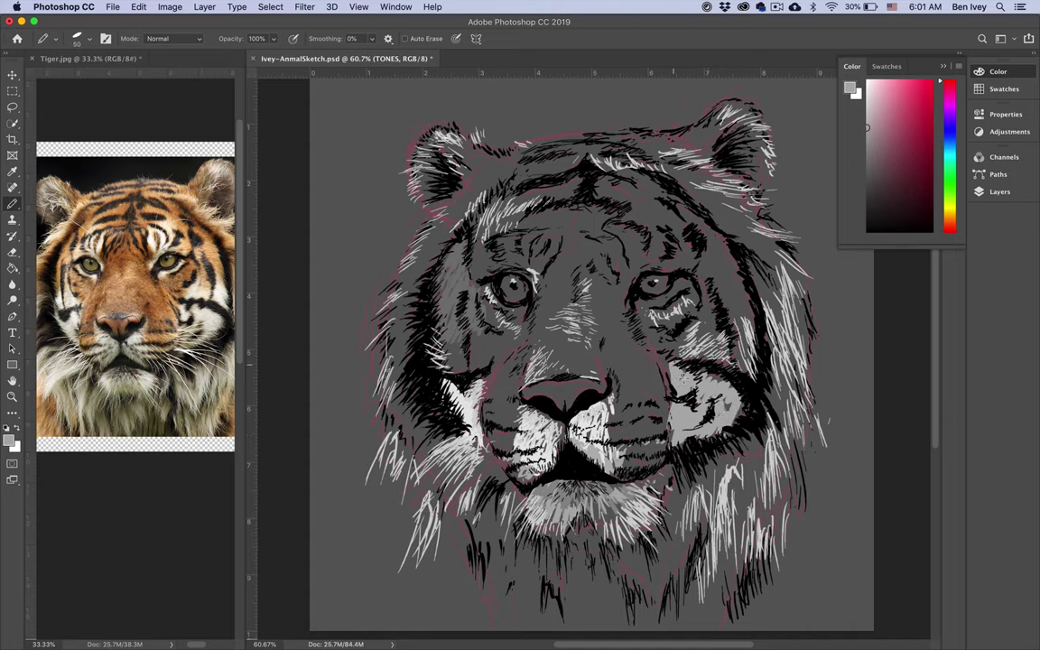
- Layer two progressively lighter greys over the rounded right cheek patch as fur highlights
click(867, 117)
mouse_move(690, 370)
mouse_down()
mouse_move(701, 397)
mouse_move(740, 408)
mouse_up()
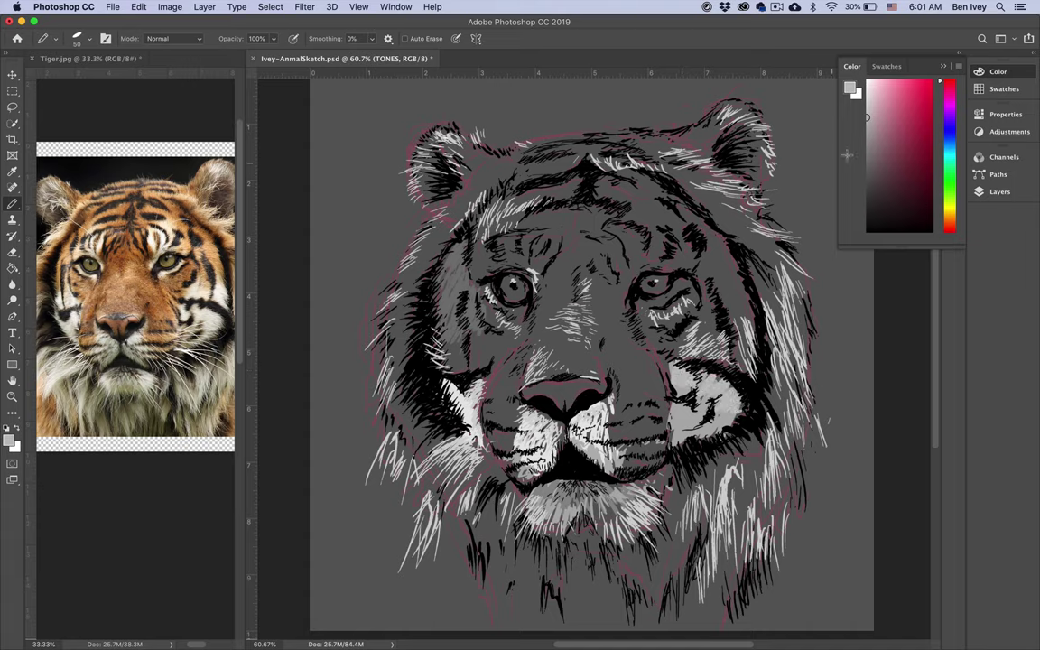
click(867, 105)
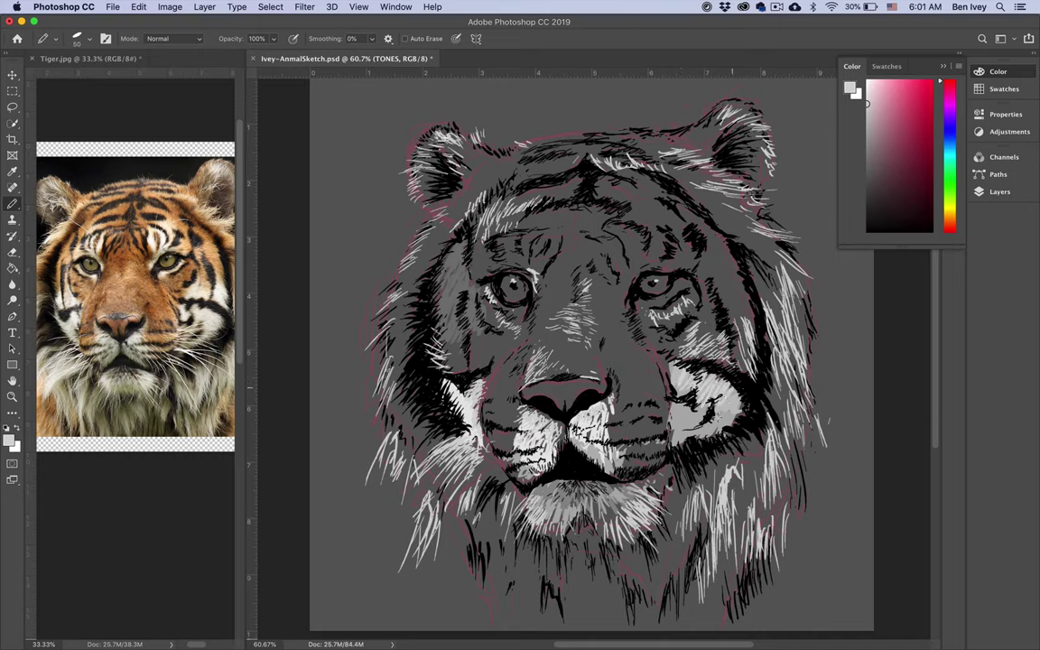
mouse_move(704, 439)
mouse_down()
mouse_move(719, 402)
mouse_move(730, 408)
mouse_up()
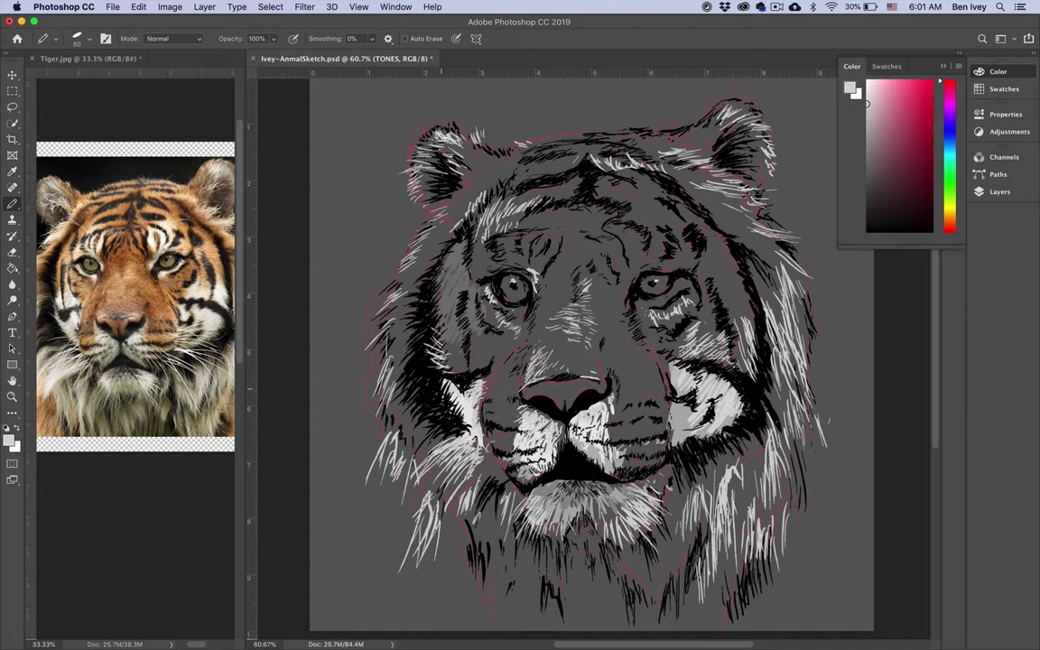
- Fill the left cheek fur just above the dark cheek stripe with near-white strokes
drag(868, 112, 867, 97)
mouse_move(457, 372)
mouse_down()
mouse_move(456, 351)
mouse_move(468, 358)
mouse_move(458, 341)
mouse_move(474, 357)
mouse_up()
drag(474, 376, 481, 369)
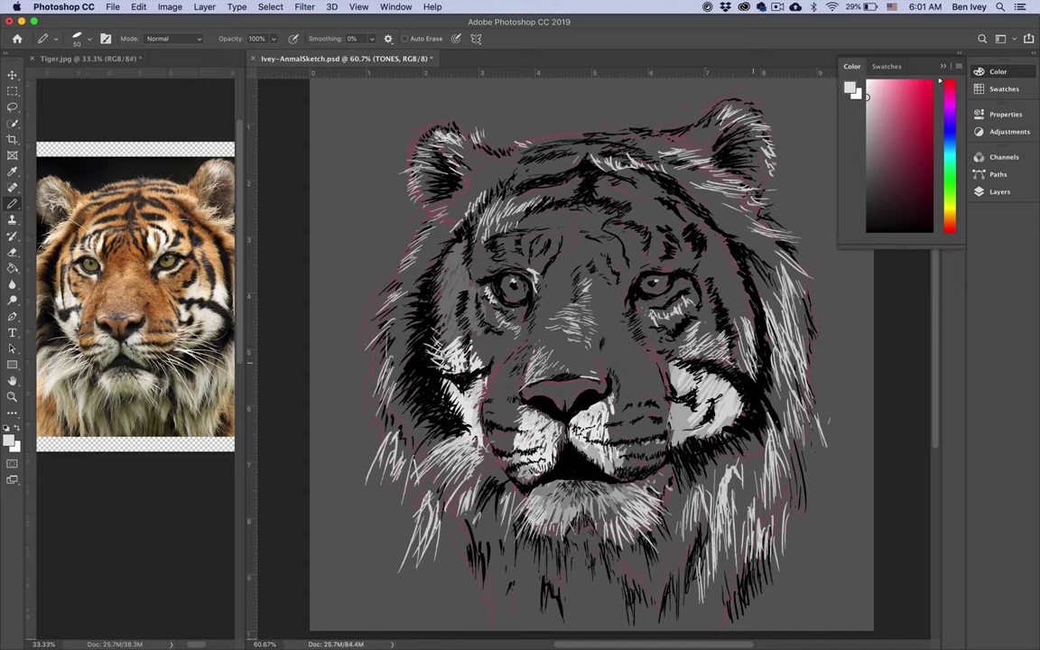
- Brighten the fur above the right cheek's thick black stripe with near-white strokes
drag(749, 371, 740, 353)
drag(750, 368, 744, 312)
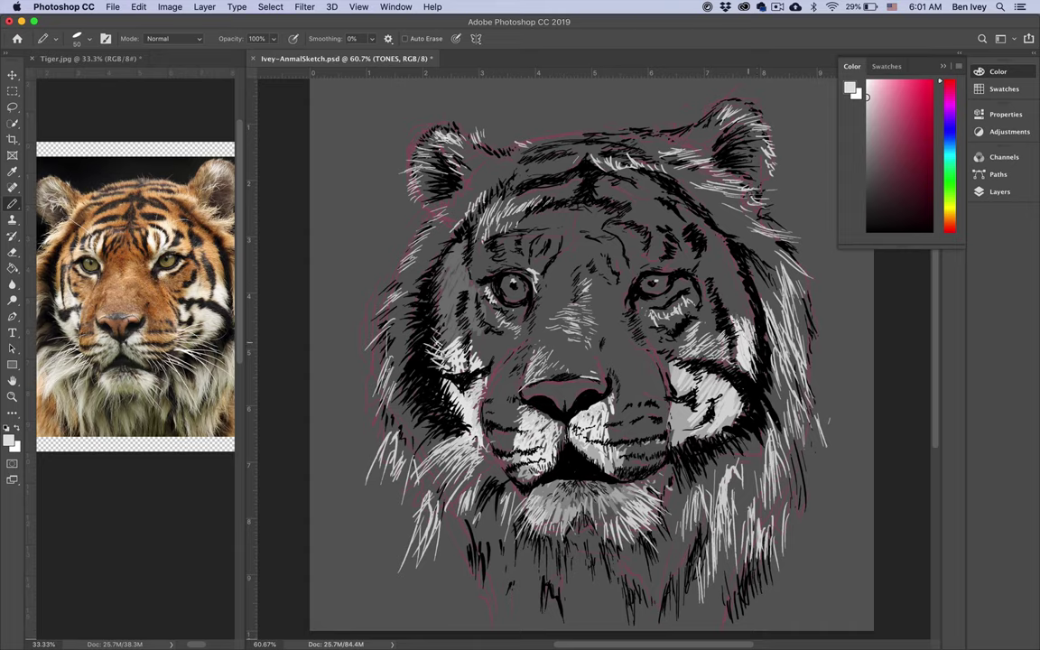
drag(730, 362, 723, 339)
drag(724, 360, 710, 336)
drag(696, 357, 696, 344)
- Bring the photo's right side into view and fill the inner right ruff with near-white strokes
click(143, 283)
drag(217, 281, 133, 268)
click(695, 366)
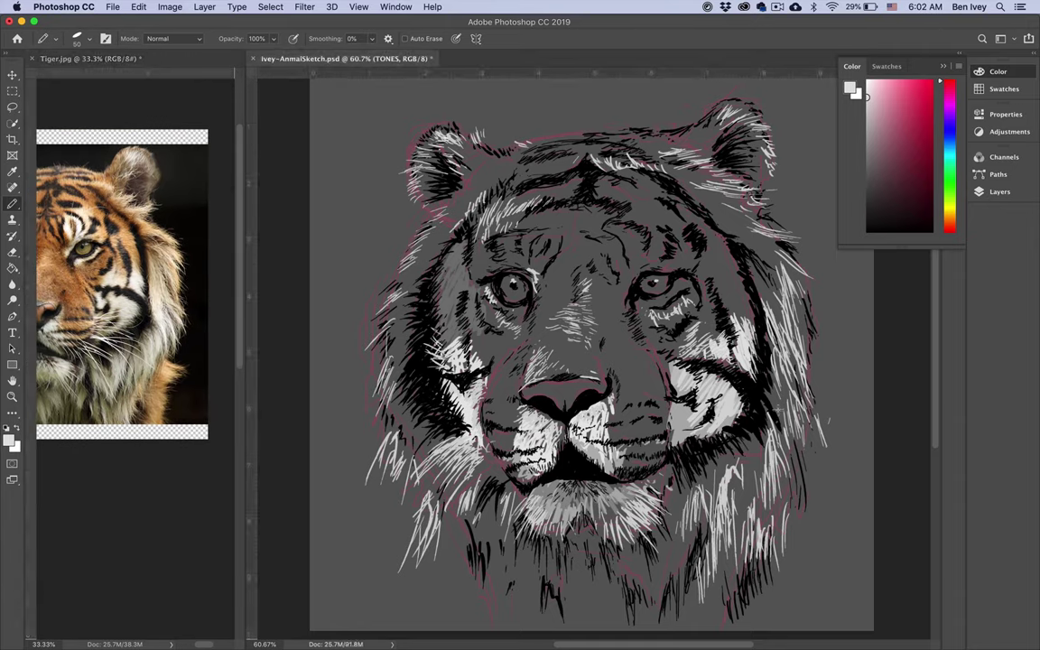
mouse_move(773, 407)
mouse_down()
mouse_move(768, 386)
mouse_move(782, 419)
mouse_move(760, 282)
mouse_move(778, 340)
mouse_move(756, 269)
mouse_move(783, 357)
mouse_up()
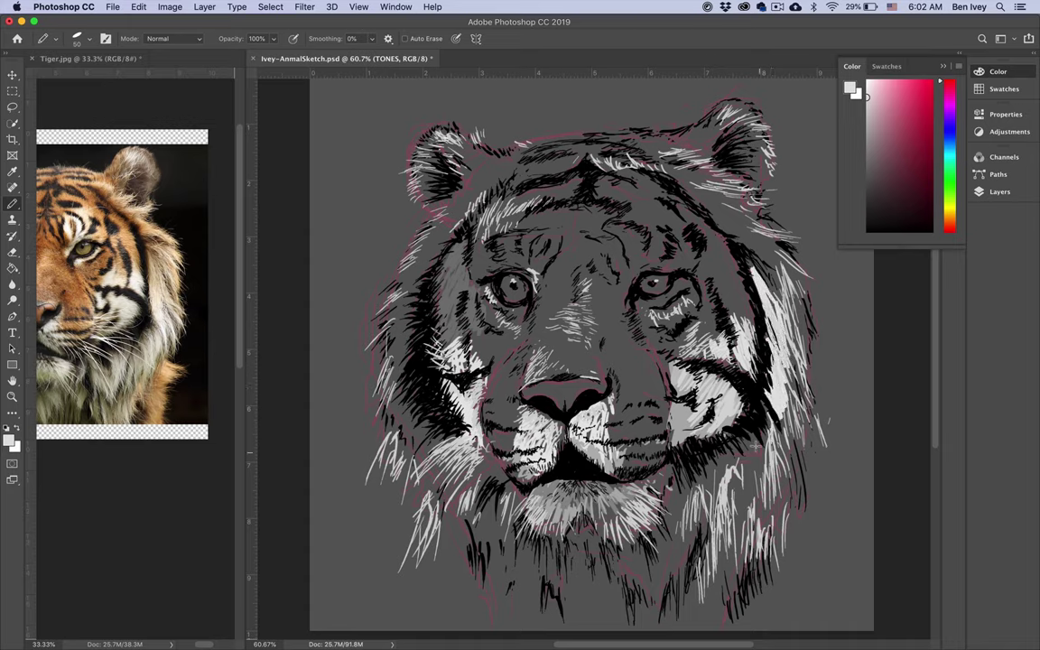
drag(762, 443, 759, 464)
drag(873, 160, 866, 160)
drag(829, 256, 816, 305)
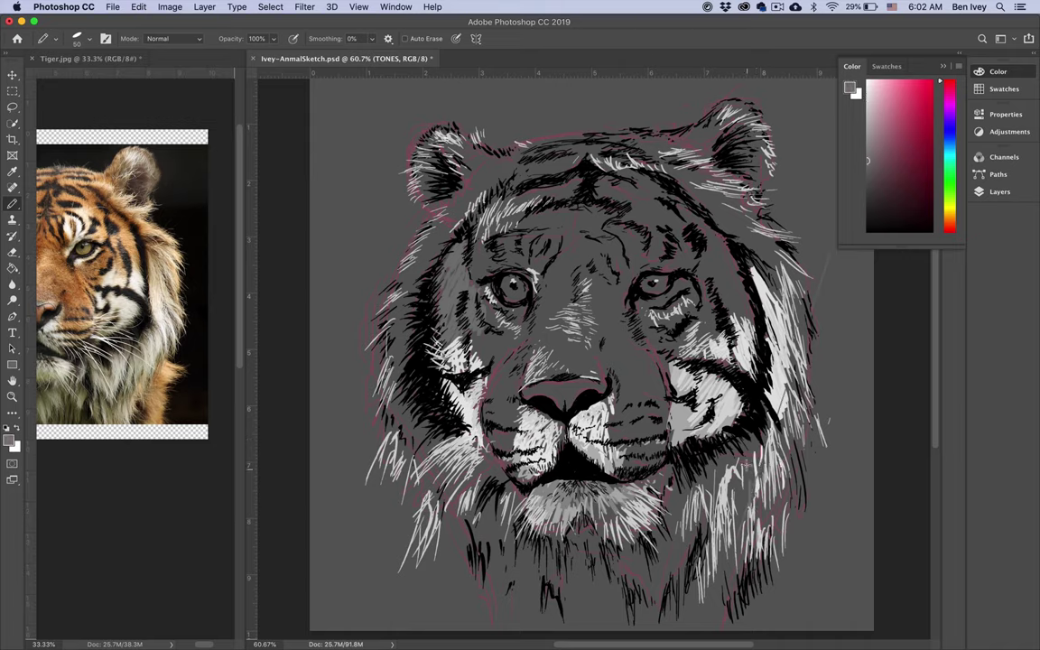
drag(747, 464, 747, 502)
key(super+z)
key(super+z)
key(super+z)
key(super+z)
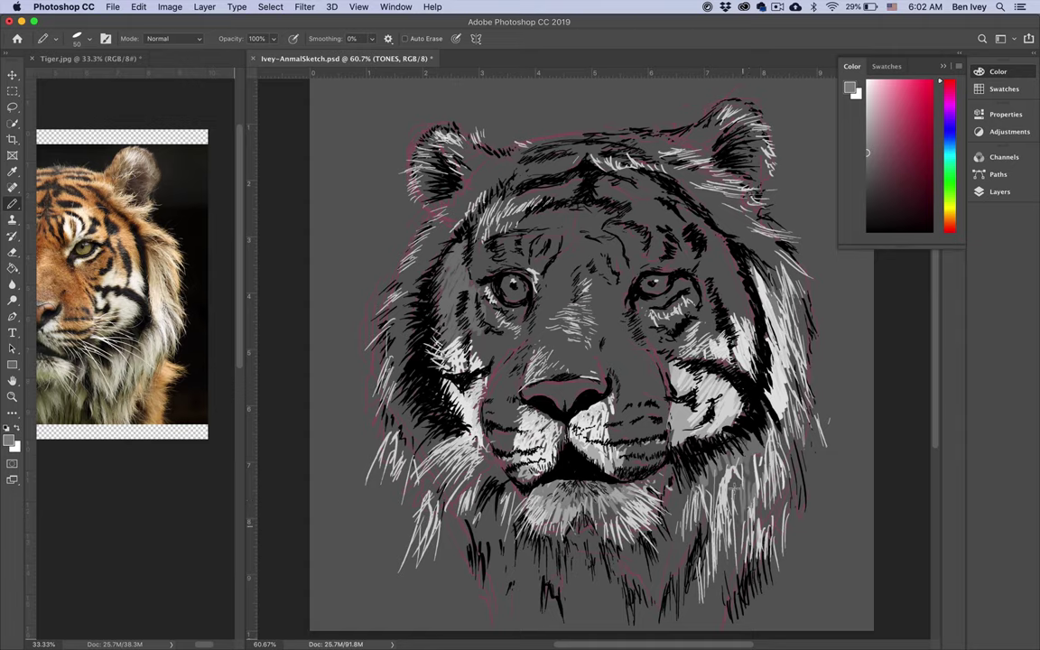
- Shade the neck fur below the right cheek and the fur inside the right ear with light-medium grey
click(867, 133)
drag(747, 464, 739, 531)
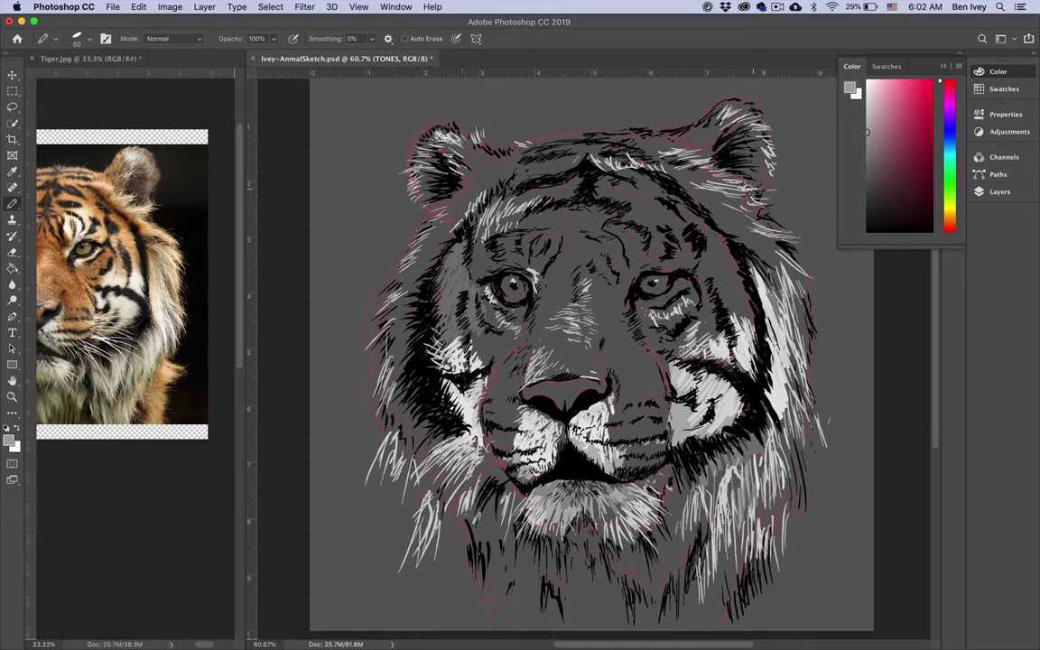
mouse_move(744, 182)
mouse_down()
mouse_move(764, 163)
mouse_move(747, 146)
mouse_move(756, 138)
mouse_move(729, 142)
mouse_move(753, 127)
mouse_up()
drag(740, 155, 757, 147)
drag(732, 173, 753, 168)
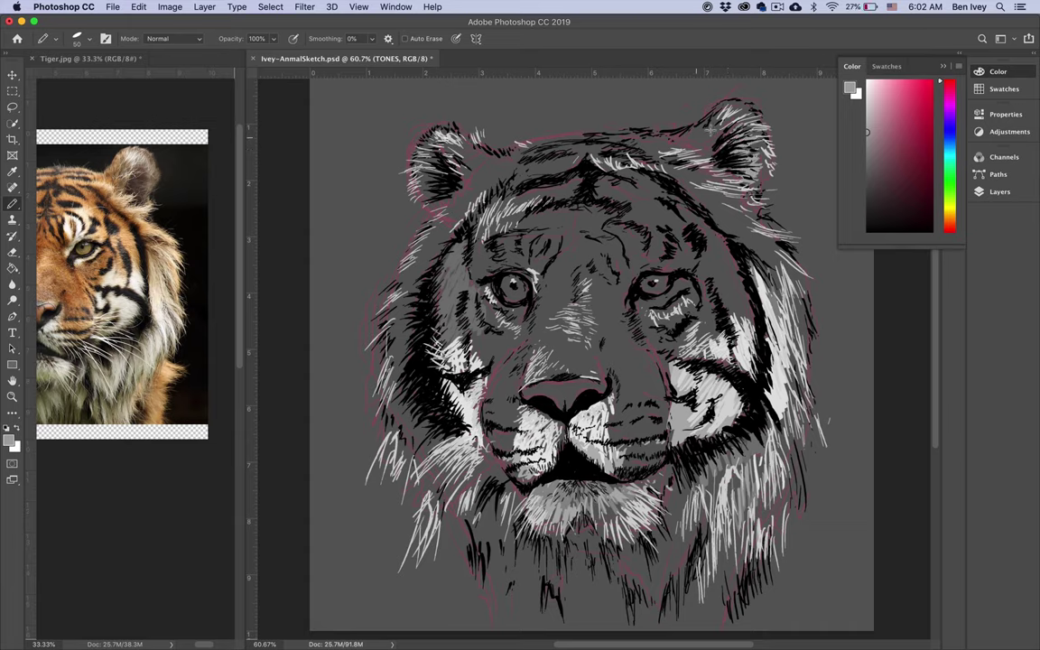
mouse_move(725, 126)
mouse_down()
mouse_move(738, 114)
mouse_move(708, 117)
mouse_up()
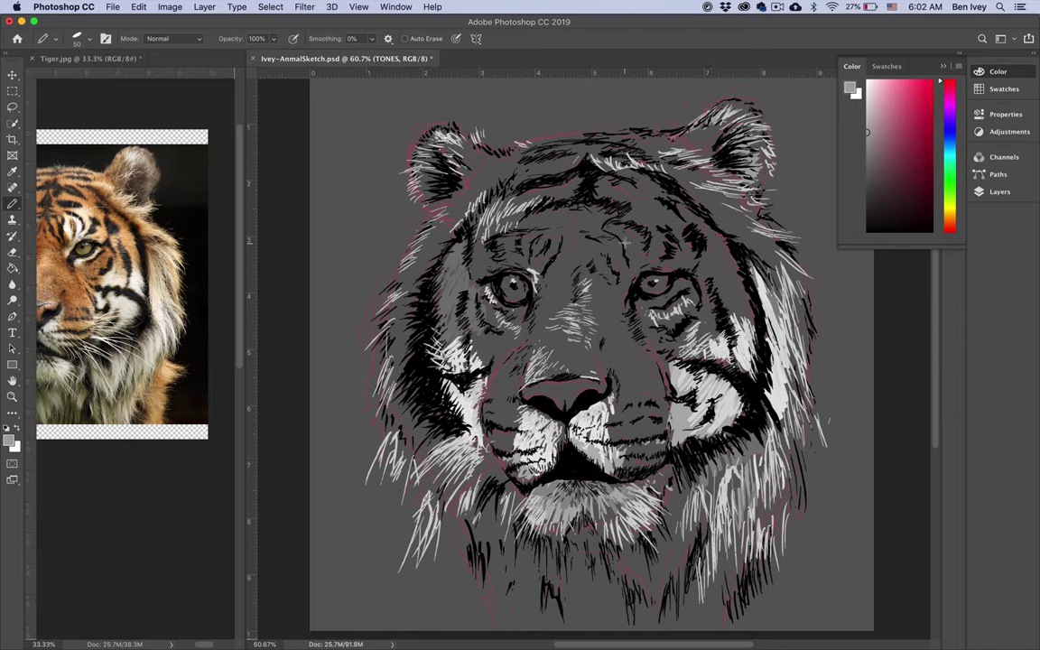
- Fill the brow markings above and around the right eye with light grey strokes
drag(627, 234, 631, 252)
mouse_move(566, 220)
mouse_down()
mouse_move(566, 240)
mouse_move(568, 213)
mouse_up()
click(866, 102)
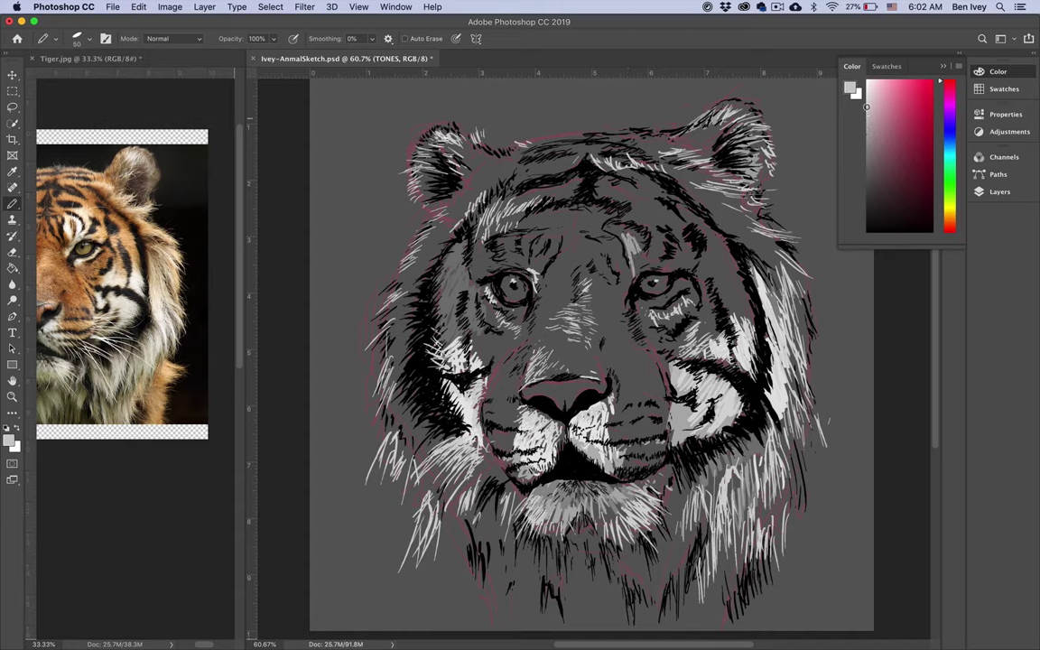
drag(626, 240, 633, 260)
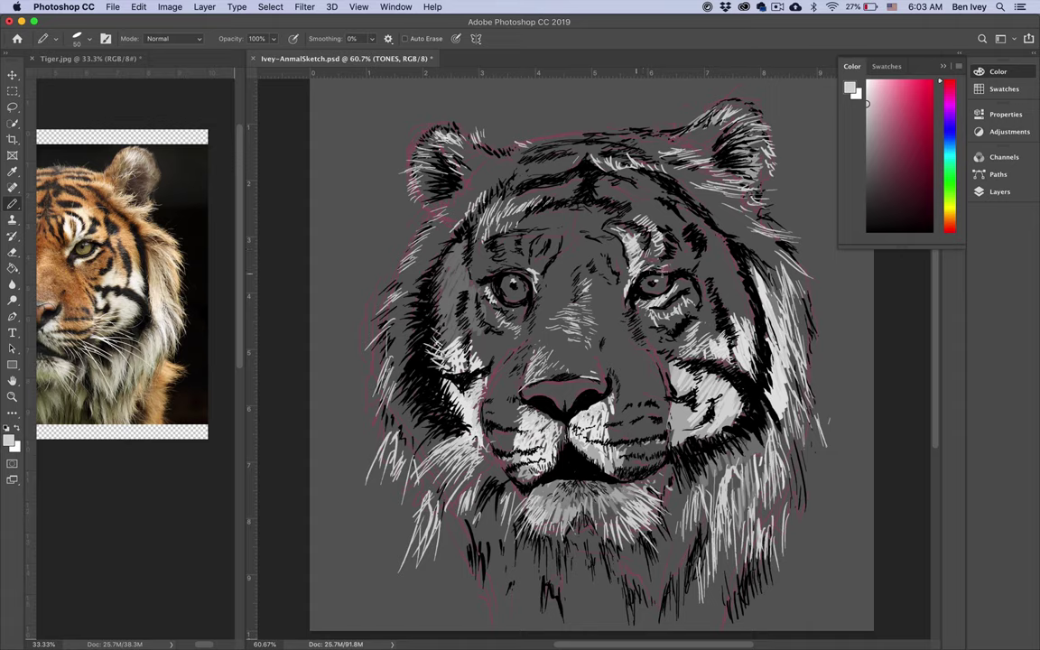
- Reposition the reference photo and add light grey strokes to the fur below the right ear
click(170, 201)
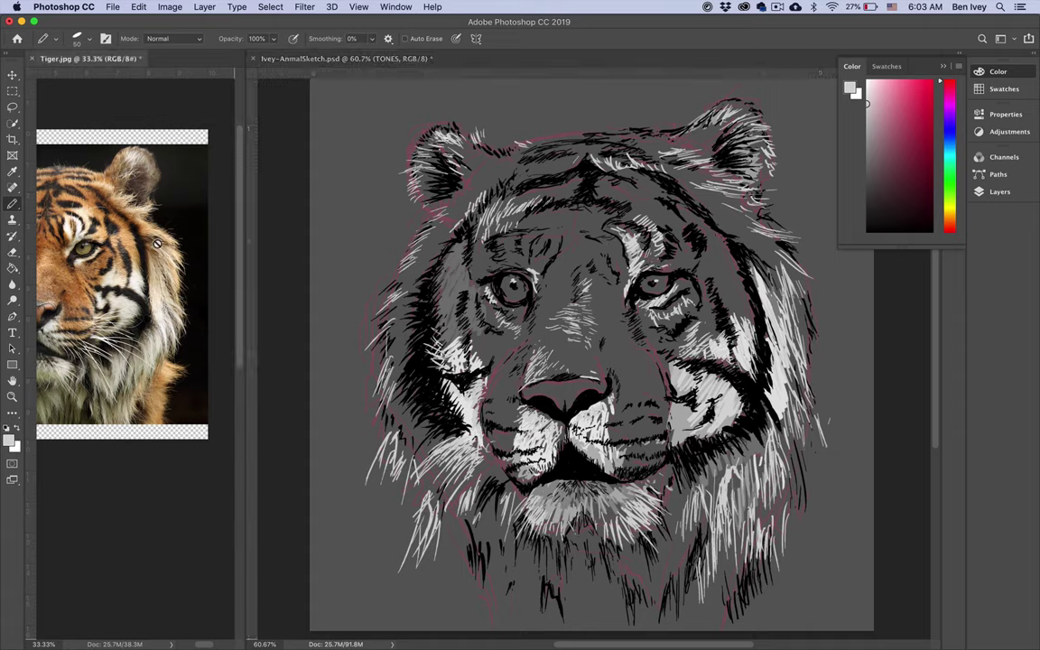
drag(141, 251, 183, 264)
click(652, 174)
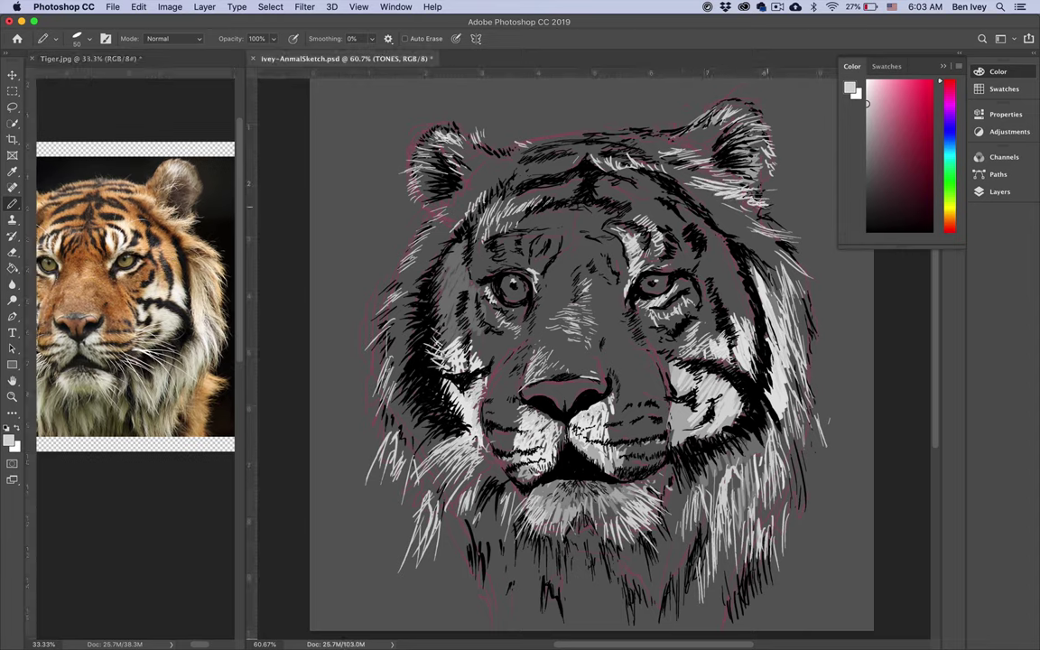
- Bring the photo's left side into view and fill the left brow, eye surround and cheek with light grey
click(164, 221)
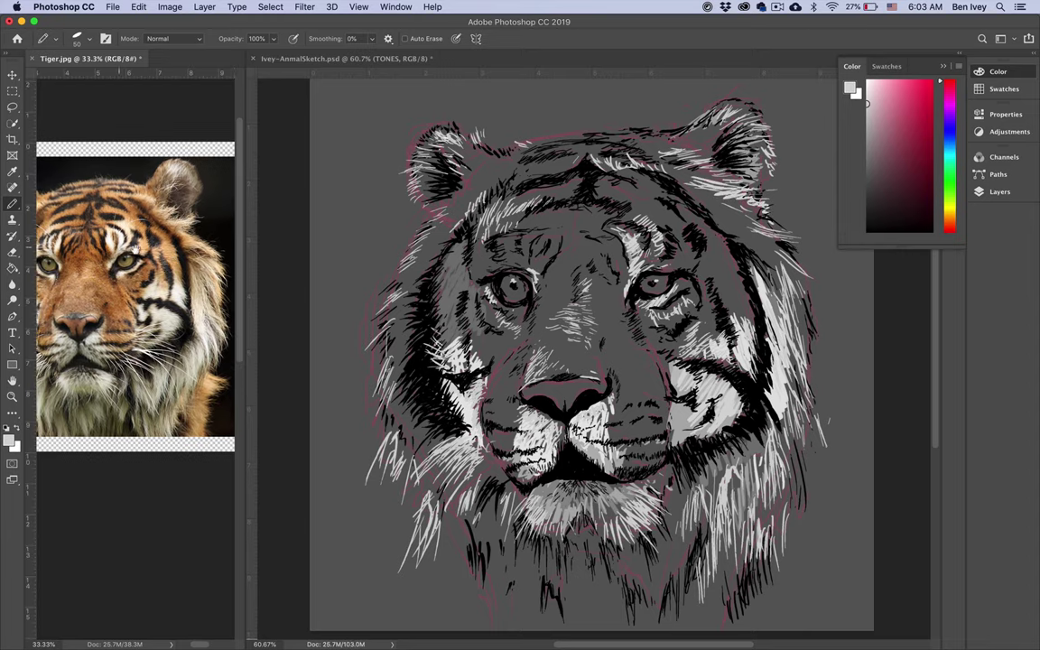
drag(137, 246, 213, 233)
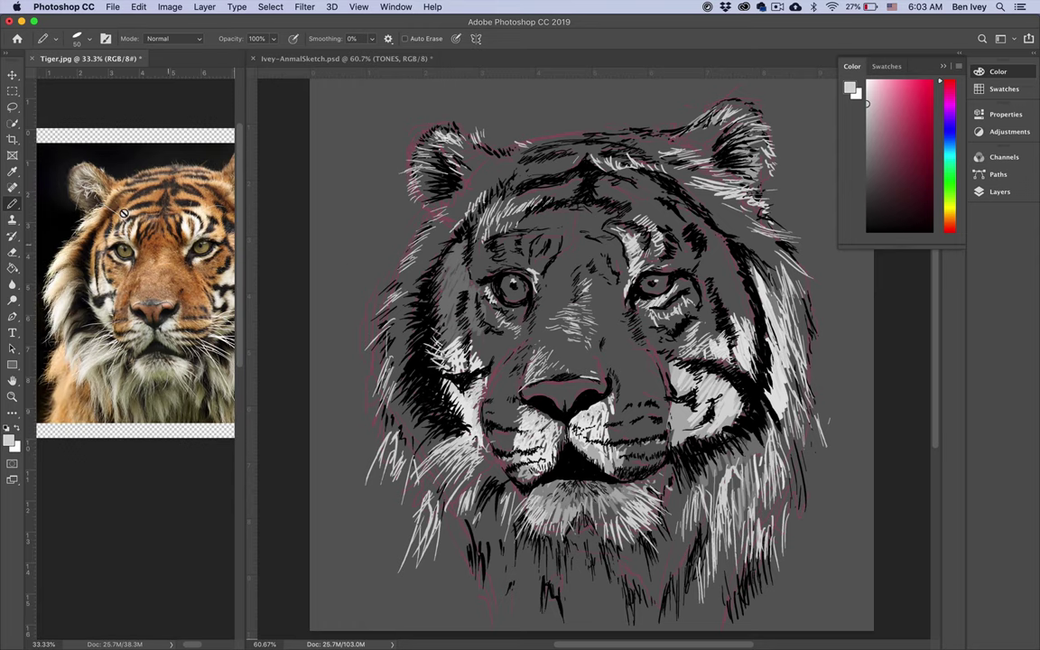
click(518, 250)
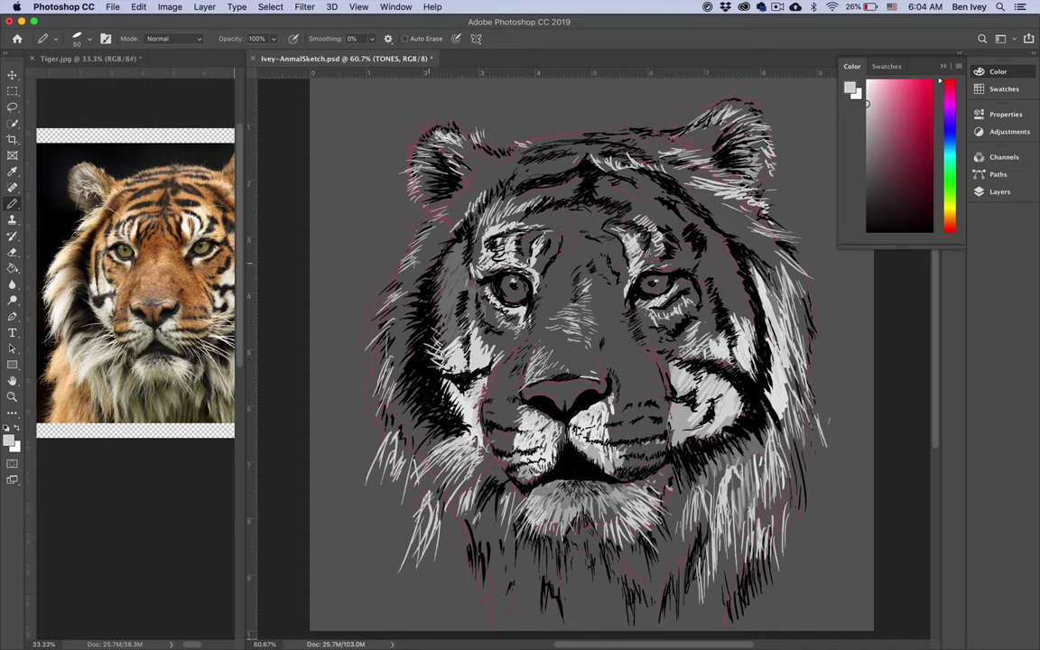
- Fill the left ruff with light grey strokes from the temple down to the jaw fur
mouse_move(441, 240)
mouse_down()
mouse_move(405, 282)
mouse_move(403, 303)
mouse_up()
mouse_move(419, 292)
mouse_down()
mouse_move(398, 323)
mouse_move(403, 338)
mouse_up()
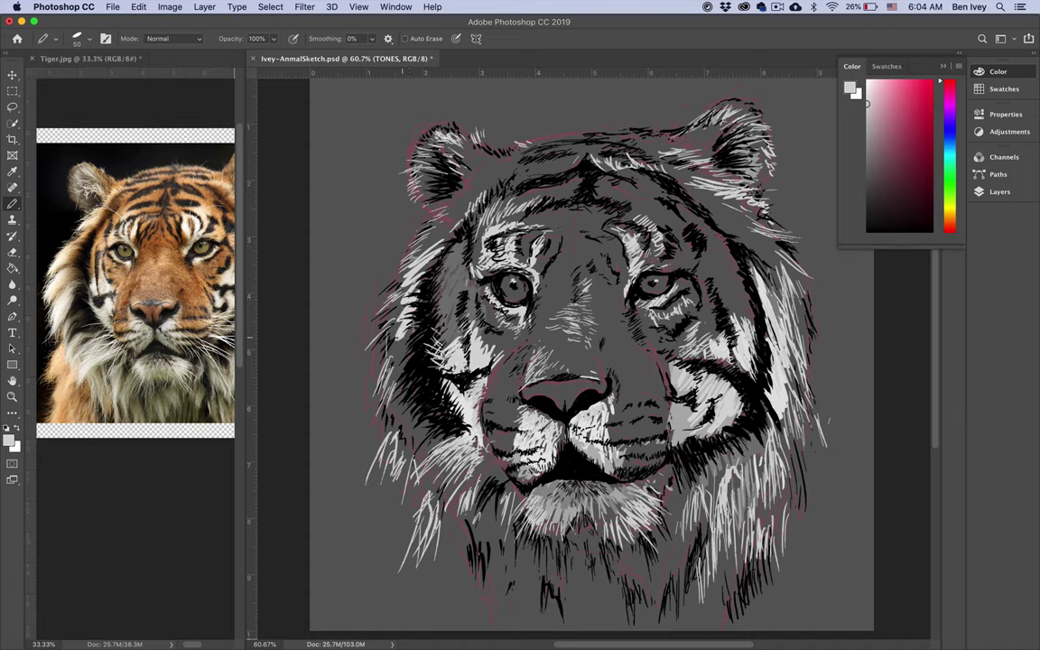
mouse_move(369, 294)
mouse_down()
mouse_move(353, 354)
mouse_move(390, 403)
mouse_up()
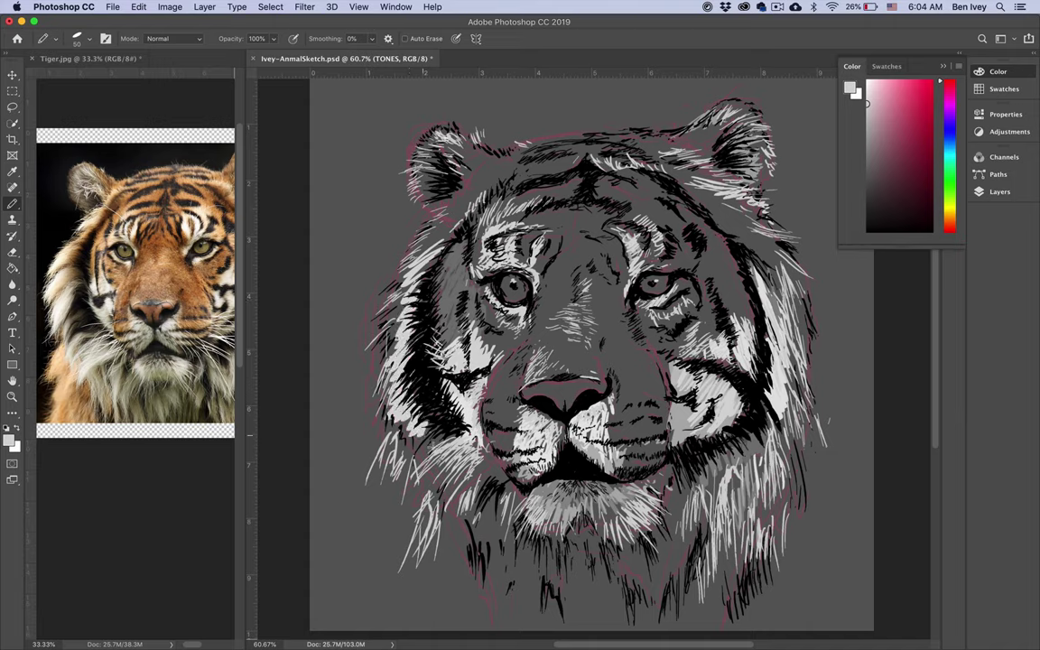
drag(438, 434, 403, 450)
mouse_move(427, 433)
mouse_down()
mouse_move(407, 450)
mouse_move(415, 458)
mouse_up()
drag(436, 444, 401, 475)
mouse_move(380, 375)
mouse_down()
mouse_move(365, 275)
mouse_move(348, 298)
mouse_move(348, 326)
mouse_move(365, 289)
mouse_up()
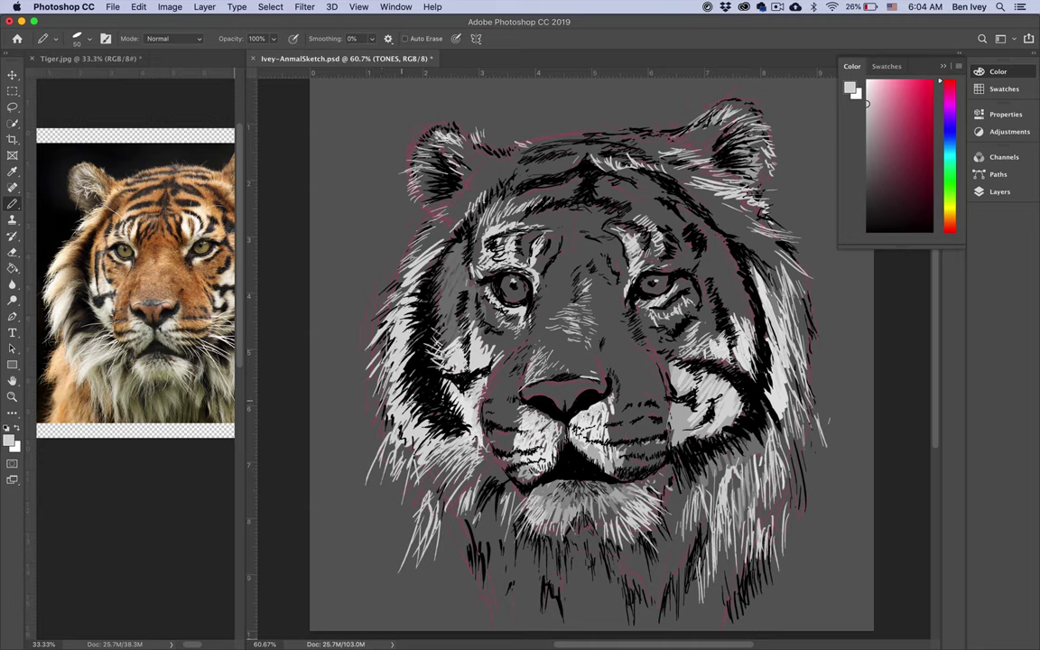
- Add light grey strokes to the left ruff, the neck fur below it and the crown beside the left ear
drag(440, 263, 427, 279)
drag(447, 233, 400, 266)
mouse_move(474, 471)
mouse_down()
mouse_move(454, 511)
mouse_move(406, 492)
mouse_move(424, 456)
mouse_move(475, 497)
mouse_move(485, 534)
mouse_up()
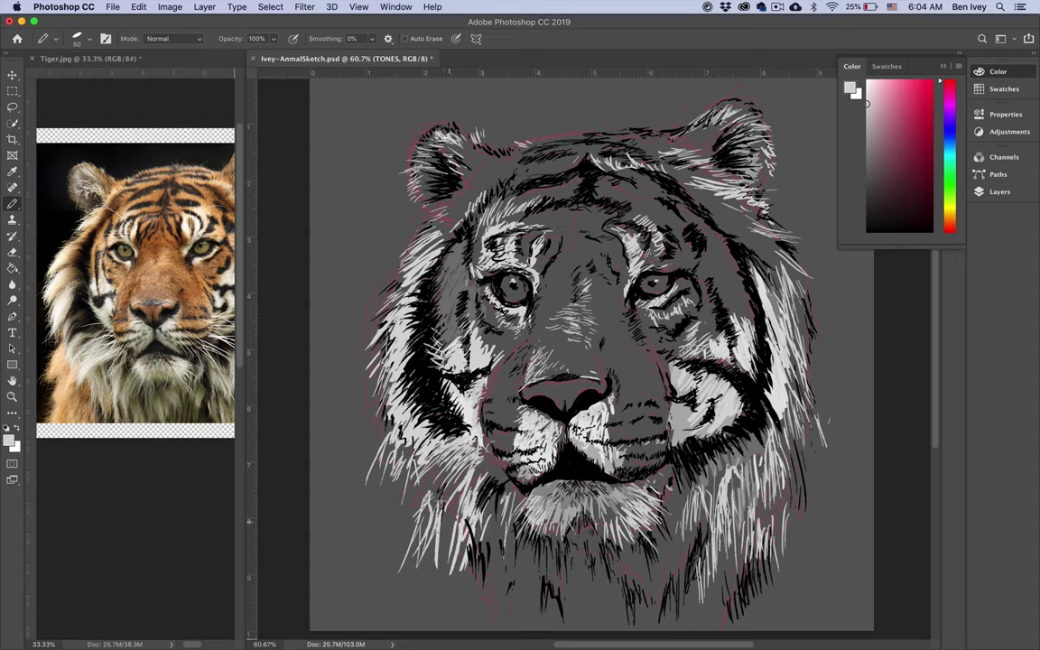
mouse_move(410, 438)
mouse_down()
mouse_move(403, 480)
mouse_move(432, 475)
mouse_move(429, 493)
mouse_up()
mouse_move(446, 467)
mouse_down()
mouse_move(434, 498)
mouse_move(445, 493)
mouse_up()
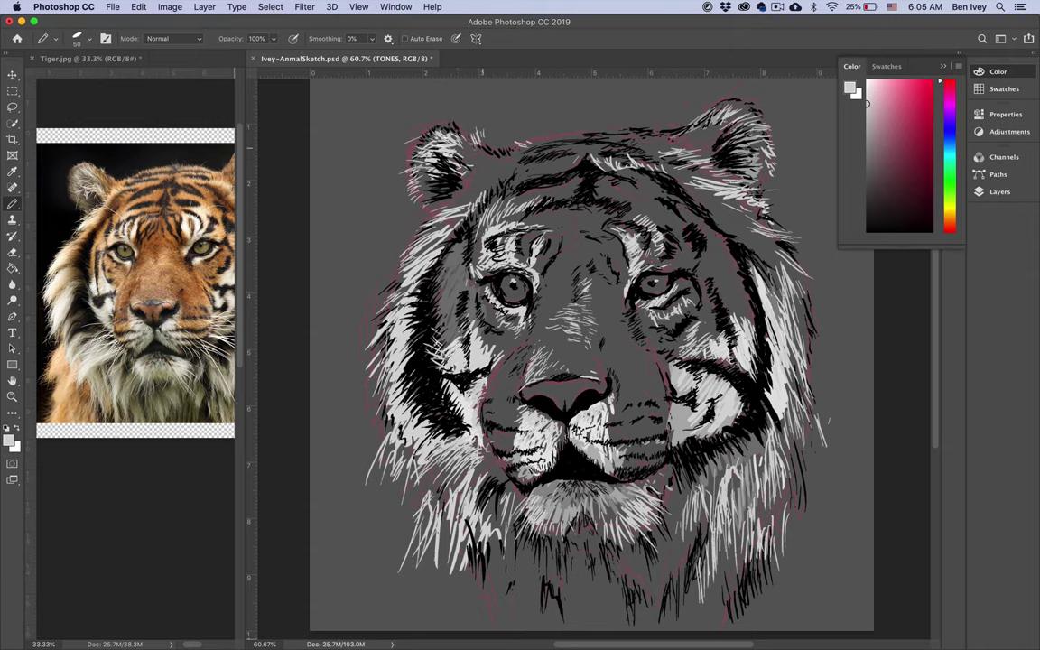
mouse_move(496, 141)
mouse_down()
mouse_move(502, 151)
mouse_move(544, 141)
mouse_up()
- Shade the forehead, the bridge of the nose and the right side of the muzzle with mid grey strokes
drag(861, 119, 853, 167)
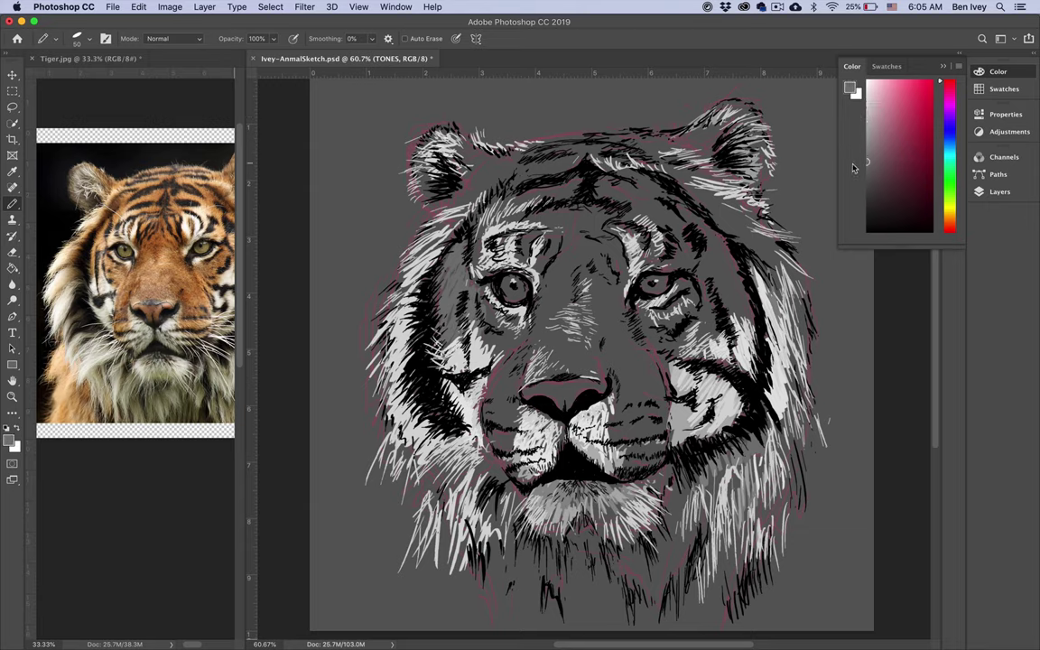
mouse_move(544, 198)
mouse_down()
mouse_move(554, 190)
mouse_move(574, 204)
mouse_move(553, 225)
mouse_move(569, 226)
mouse_up()
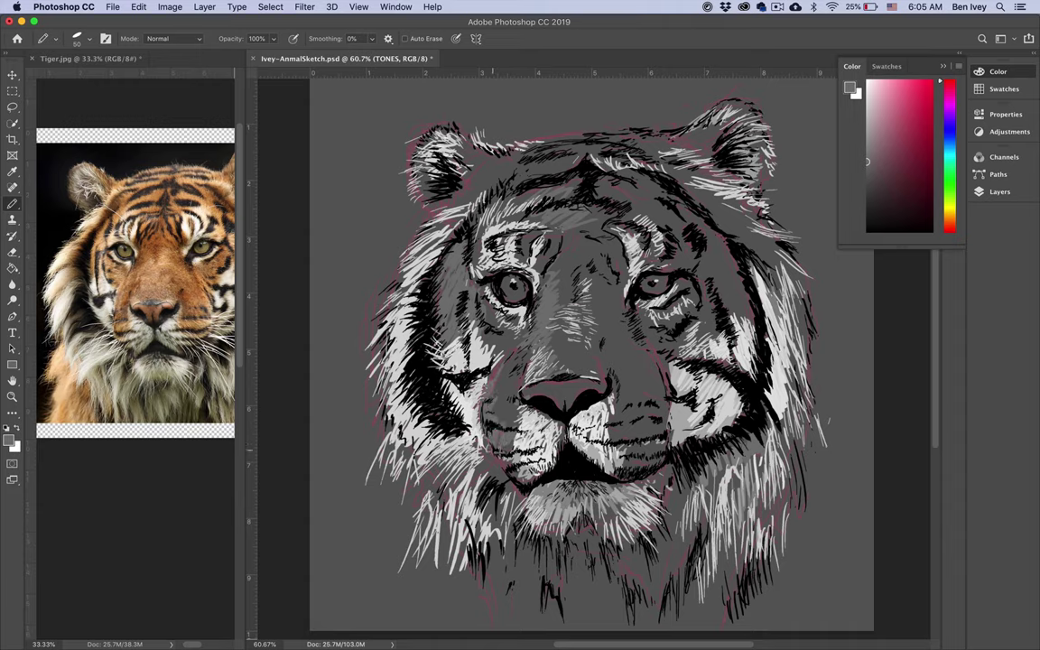
click(197, 289)
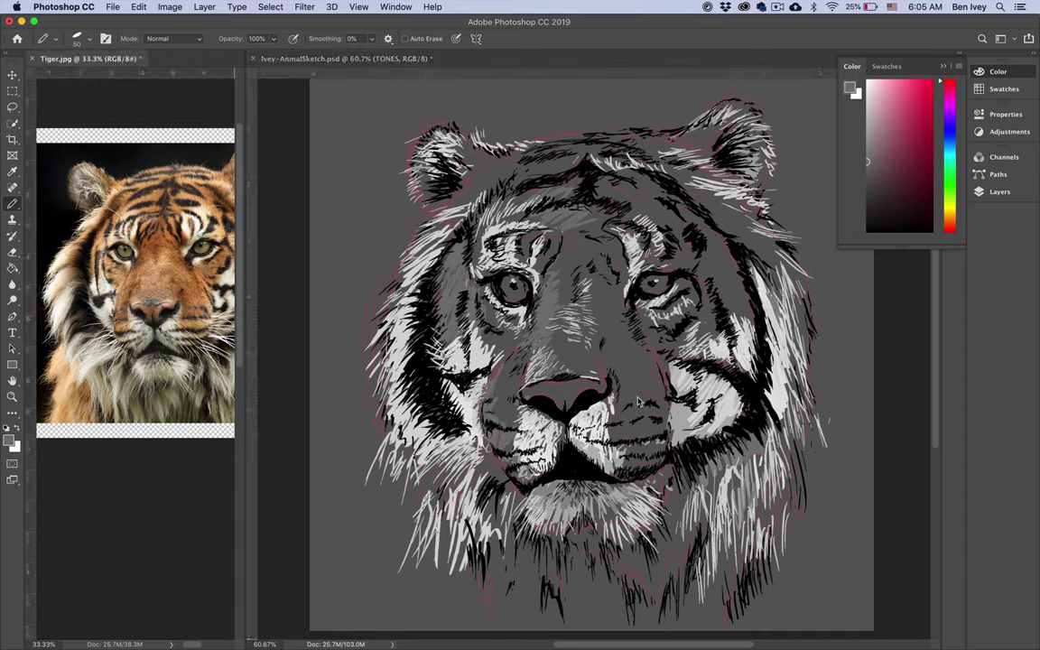
click(814, 158)
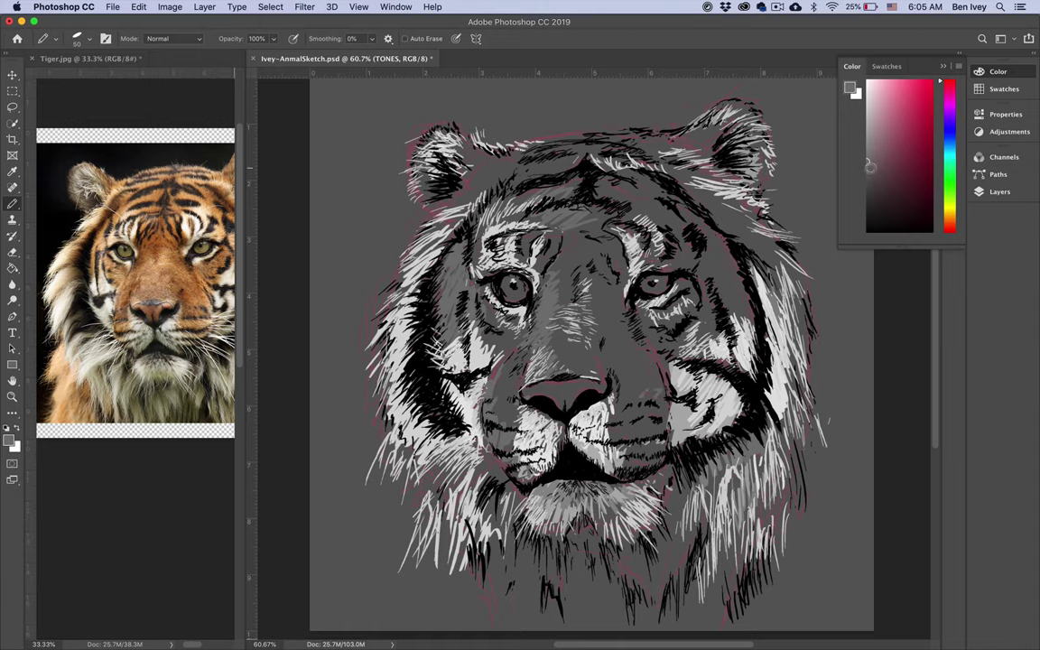
click(868, 153)
drag(662, 393, 659, 412)
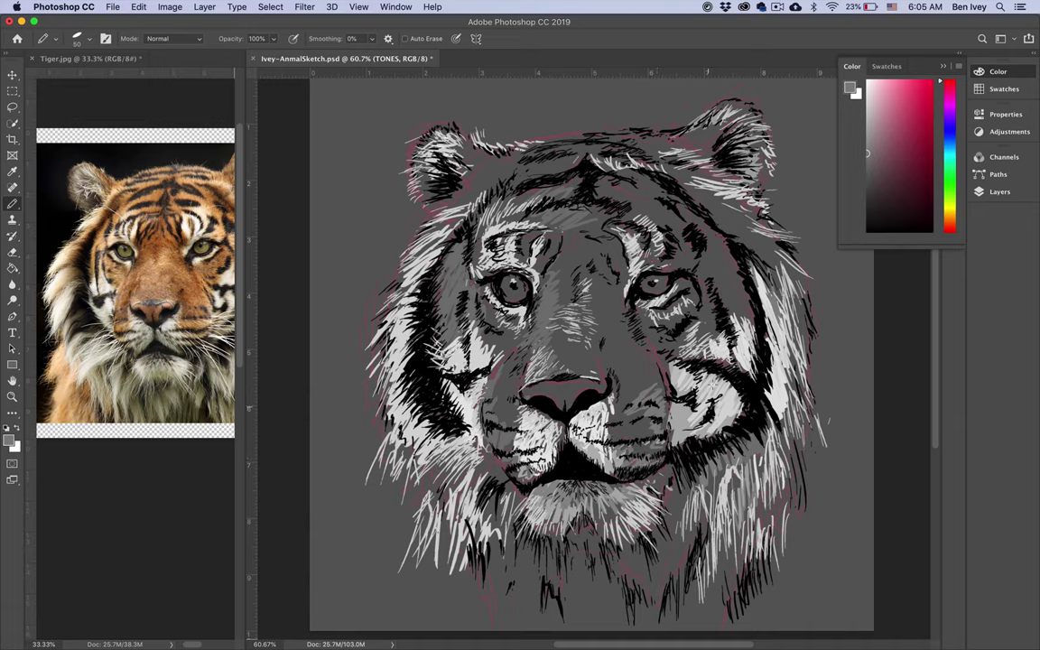
- Set the drawing colour to white, then select and unlock the Outline layer
key(x)
key(F7)
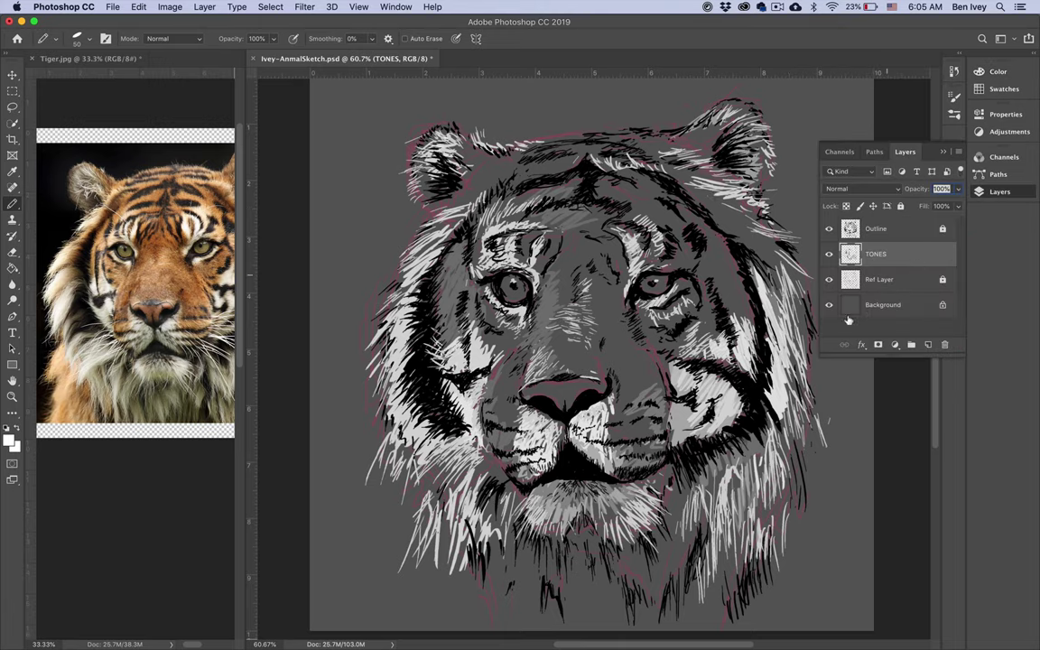
click(853, 226)
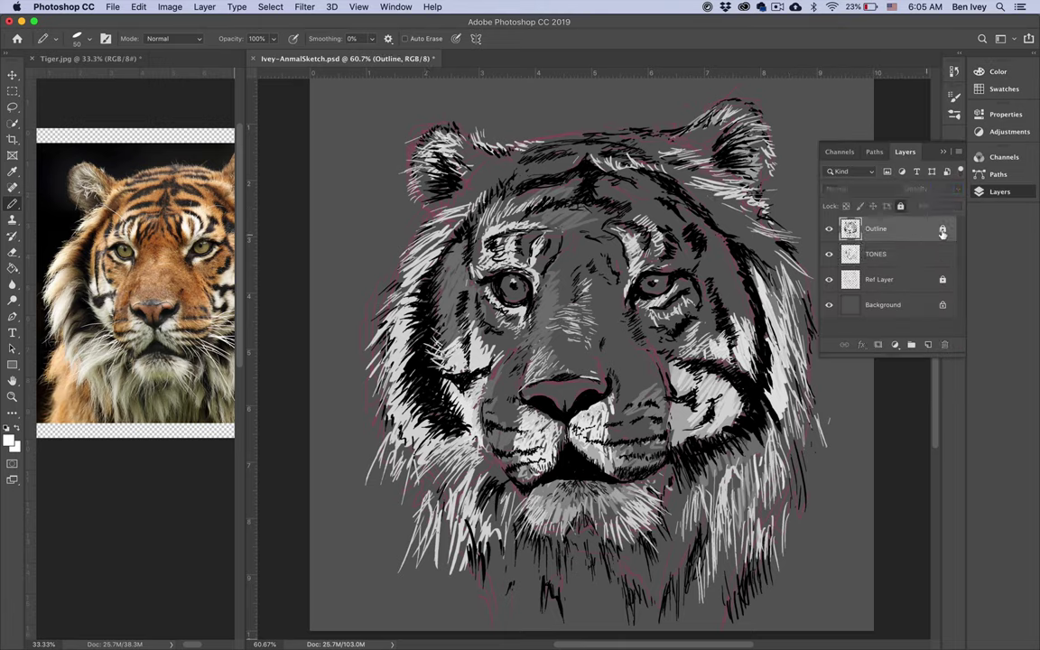
click(1003, 191)
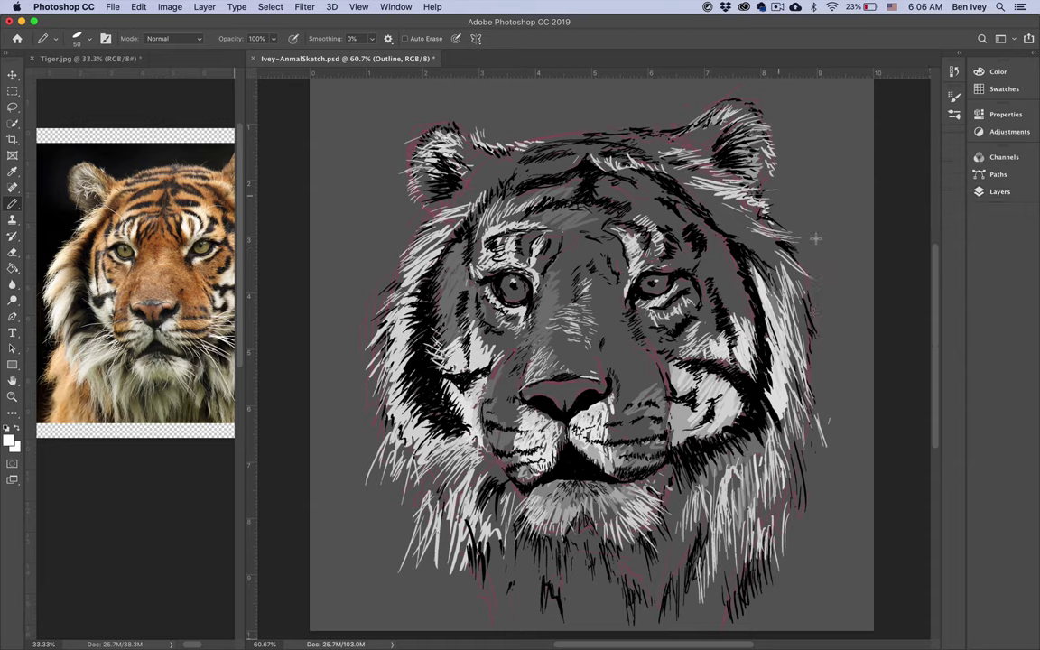
- Draw long white whiskers sweeping down and outward from the left side of the muzzle, undoing the first trial strokes
drag(617, 377, 703, 343)
key(super+z)
drag(489, 426, 417, 465)
key(super+z)
drag(490, 430, 438, 466)
drag(495, 427, 447, 469)
drag(497, 443, 450, 498)
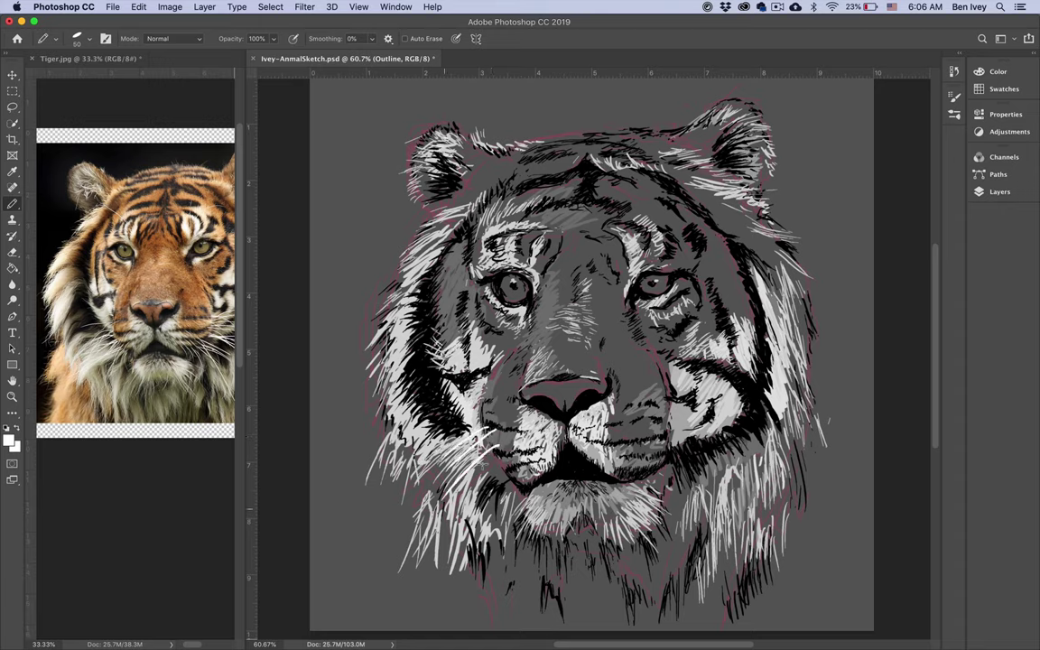
drag(483, 444, 448, 481)
drag(522, 450, 451, 525)
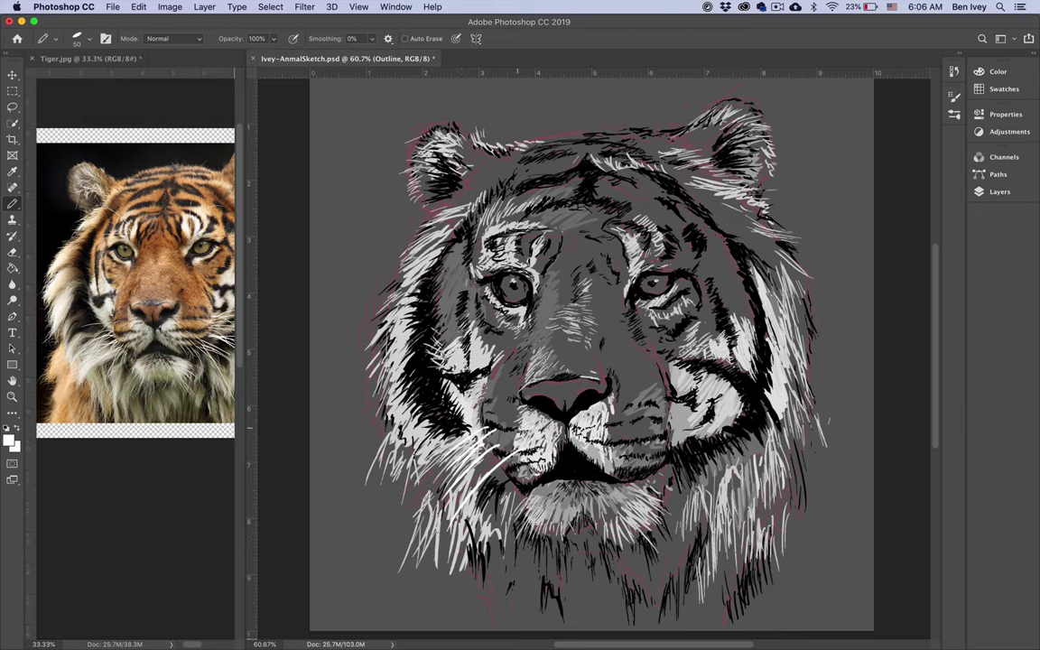
mouse_move(524, 427)
mouse_down()
mouse_move(458, 483)
mouse_move(516, 453)
mouse_move(478, 527)
mouse_up()
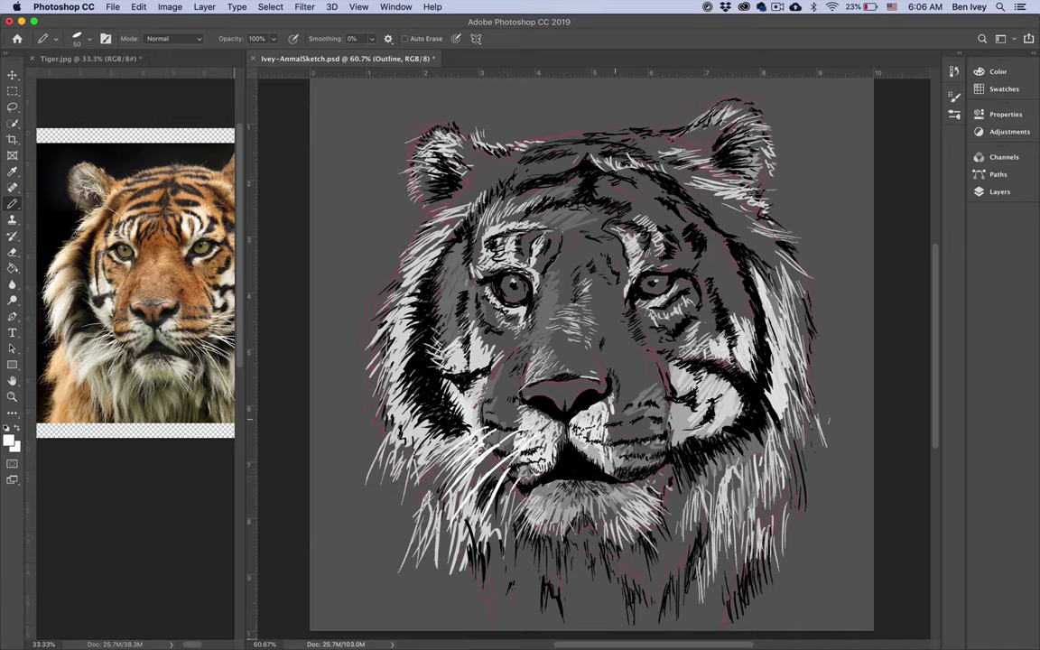
- Bring the photo's right side into view and draw thin white whiskers from the right side of the muzzle with a size 25 pencil
click(174, 287)
scroll(172, 307, right, 3)
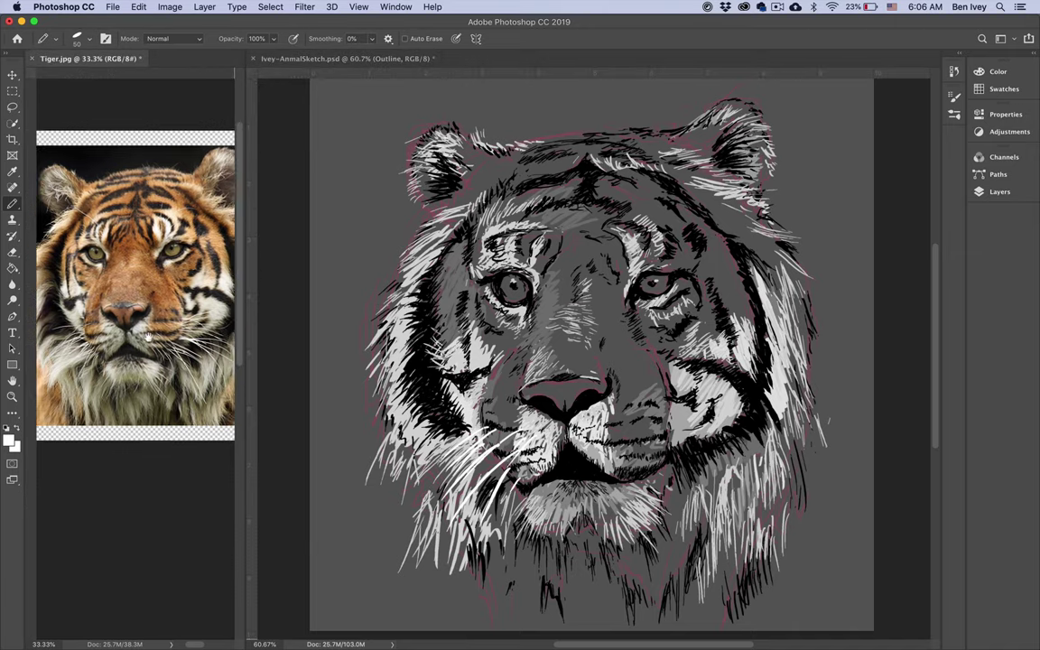
click(645, 432)
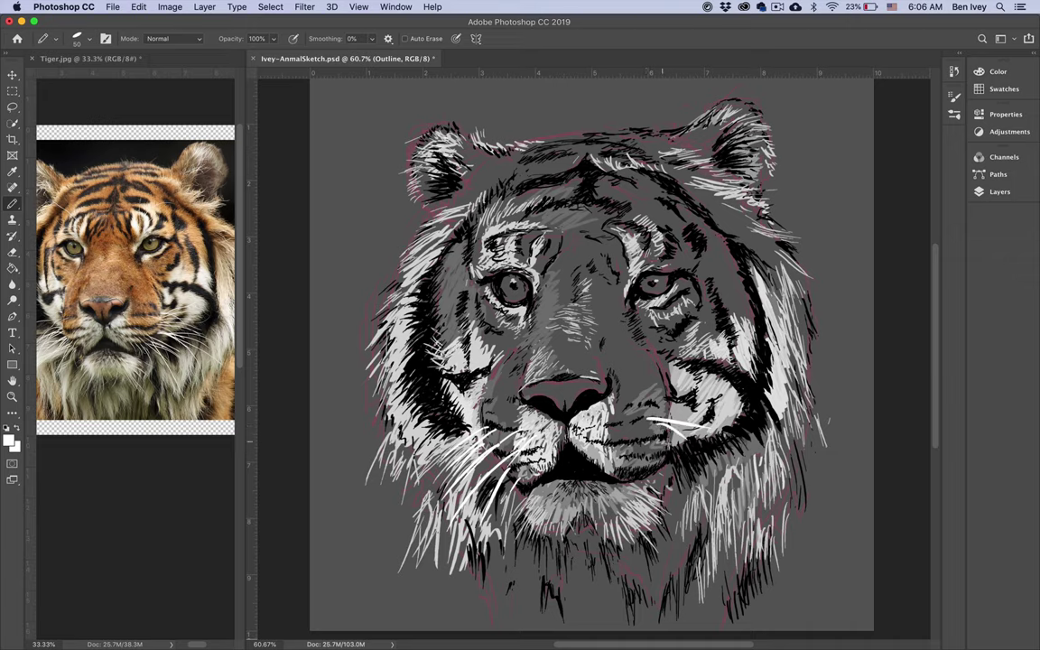
key(super+z)
key(super+z)
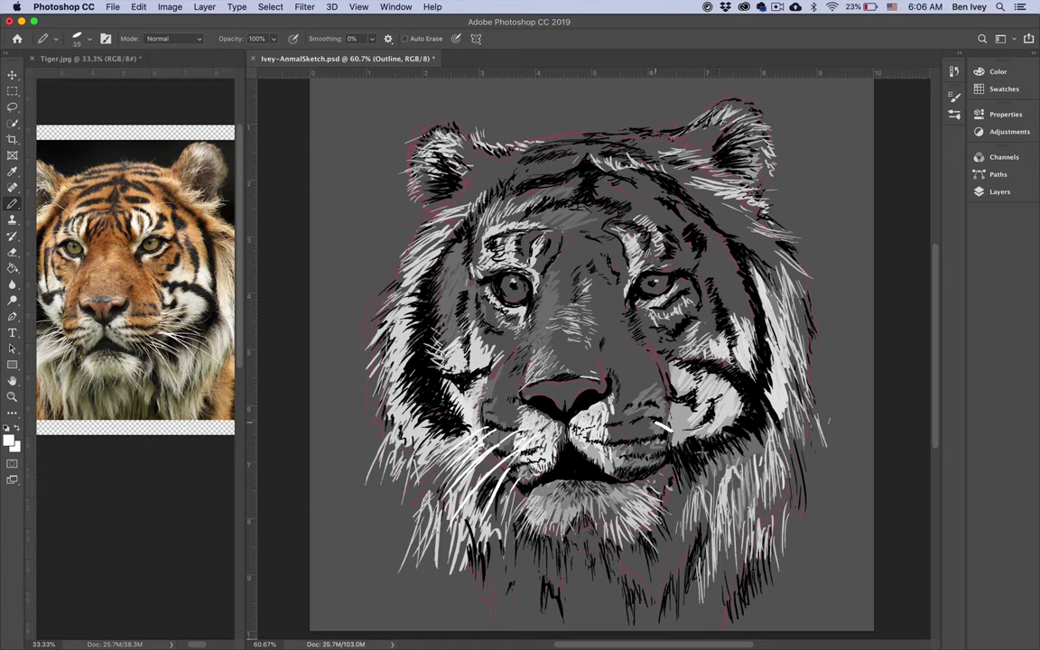
key(super+z)
key(super+z)
mouse_move(666, 414)
mouse_down()
mouse_move(696, 444)
mouse_move(694, 435)
mouse_up()
key(super+z)
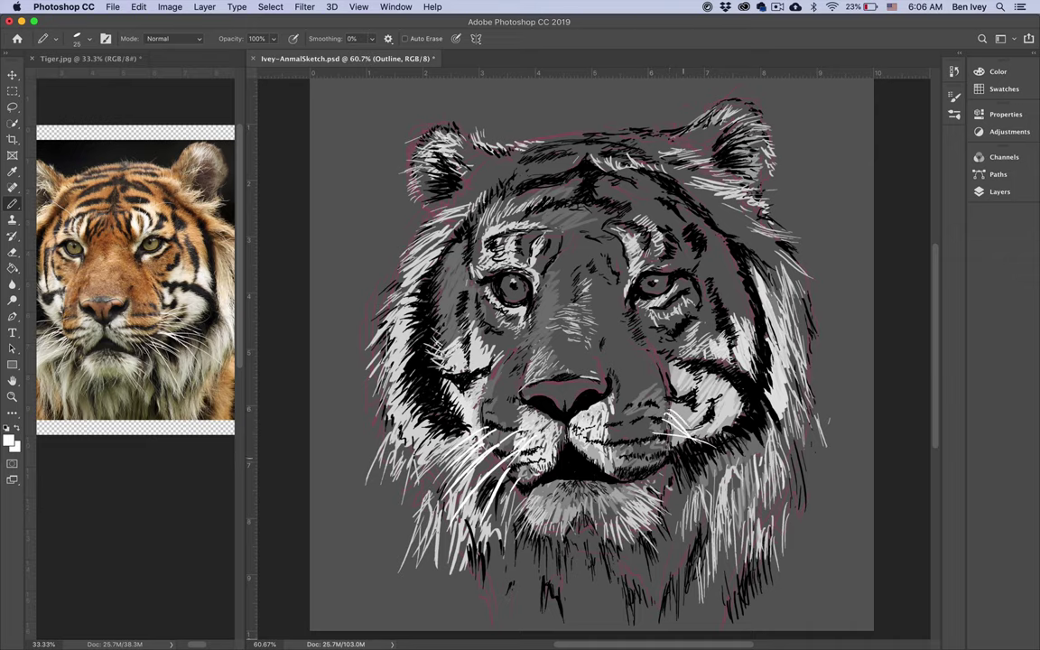
key(super+z)
key(super+z)
key(super+z)
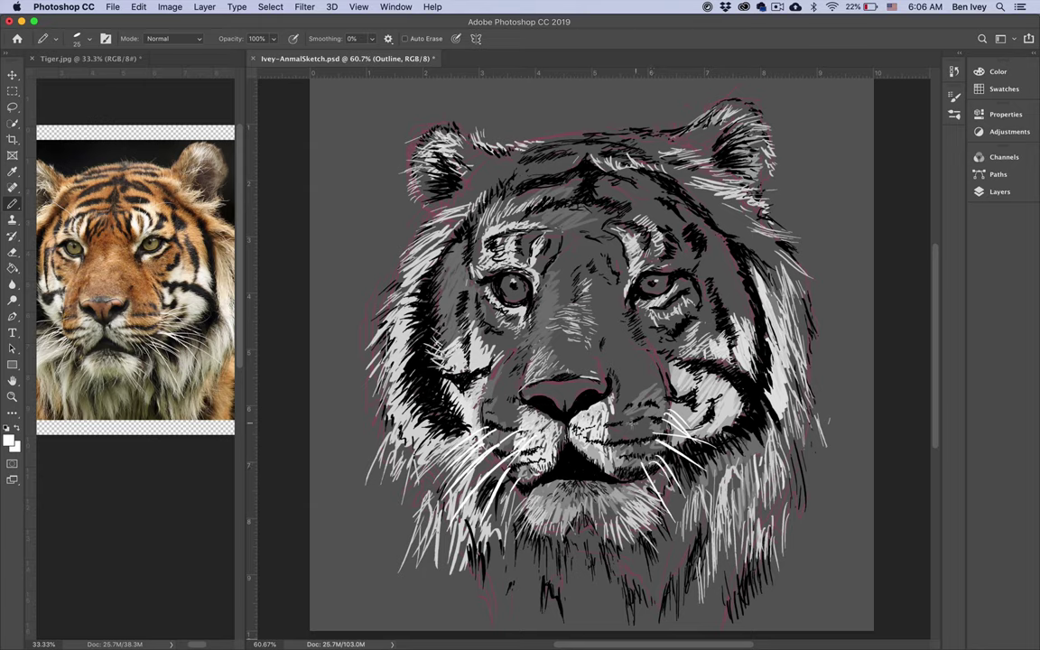
drag(646, 425, 690, 437)
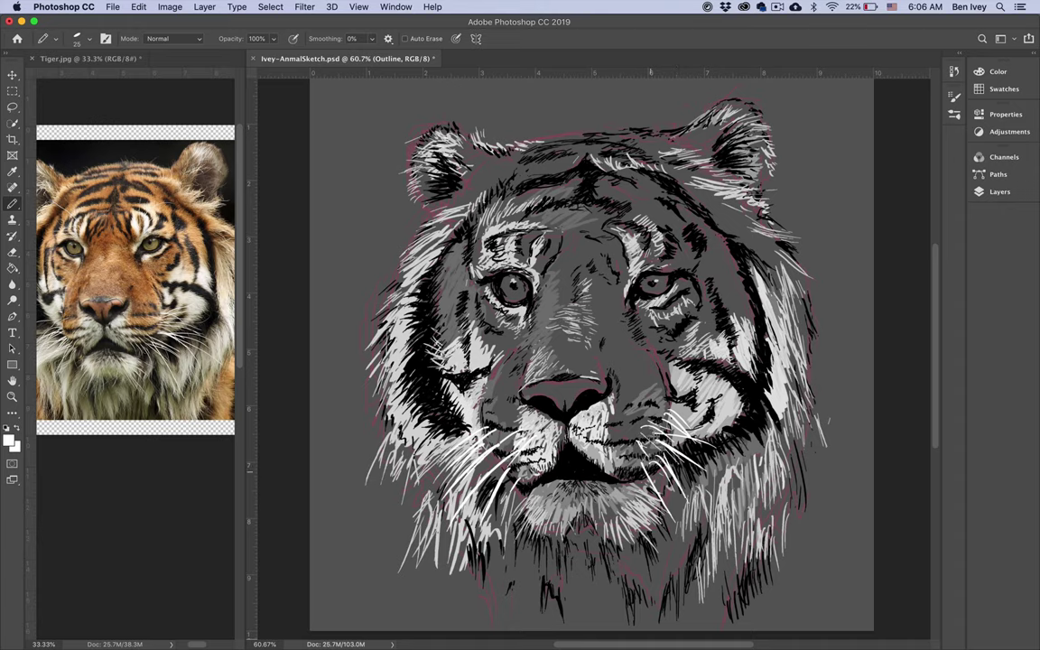
drag(623, 440, 645, 490)
- Return to the TONES layer and brighten the irises of both eyes with light and medium grey strokes
click(1004, 162)
click(997, 193)
click(893, 257)
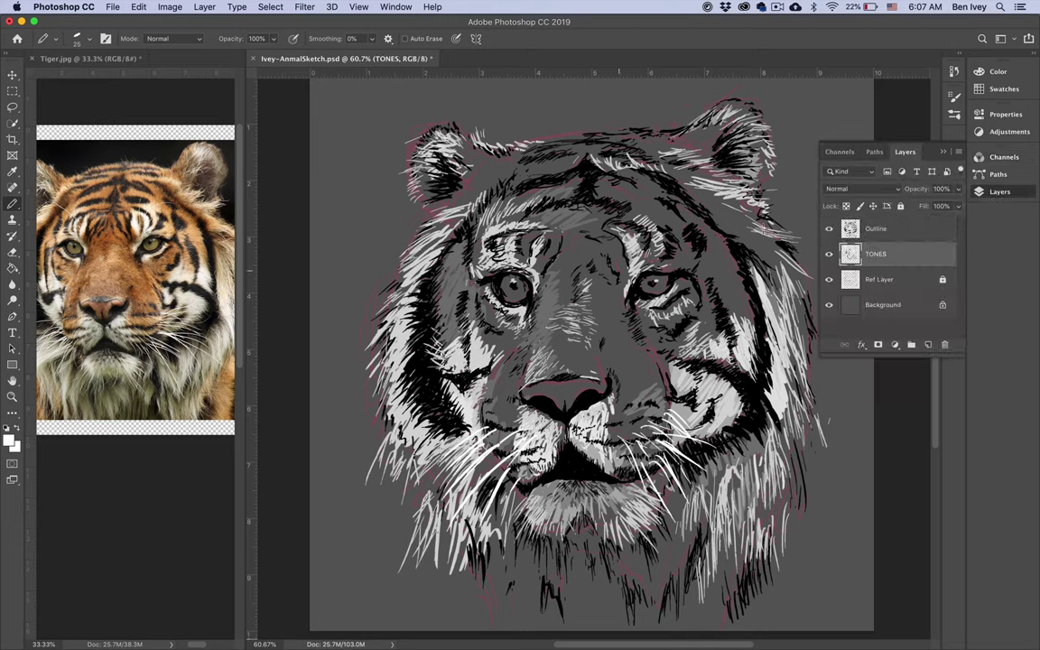
click(997, 74)
click(867, 108)
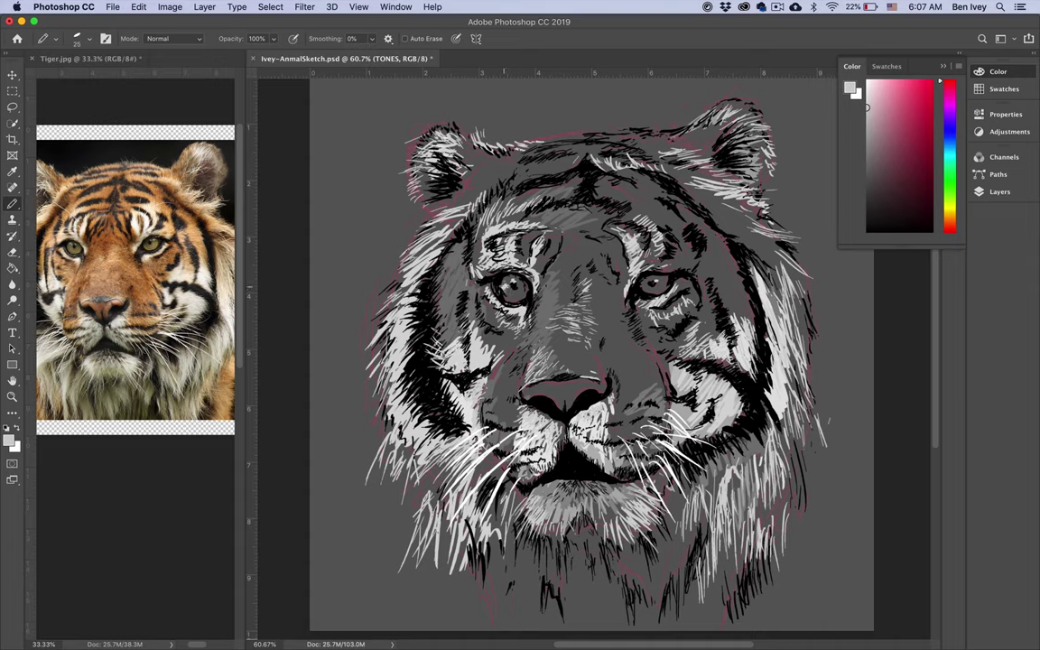
click(868, 133)
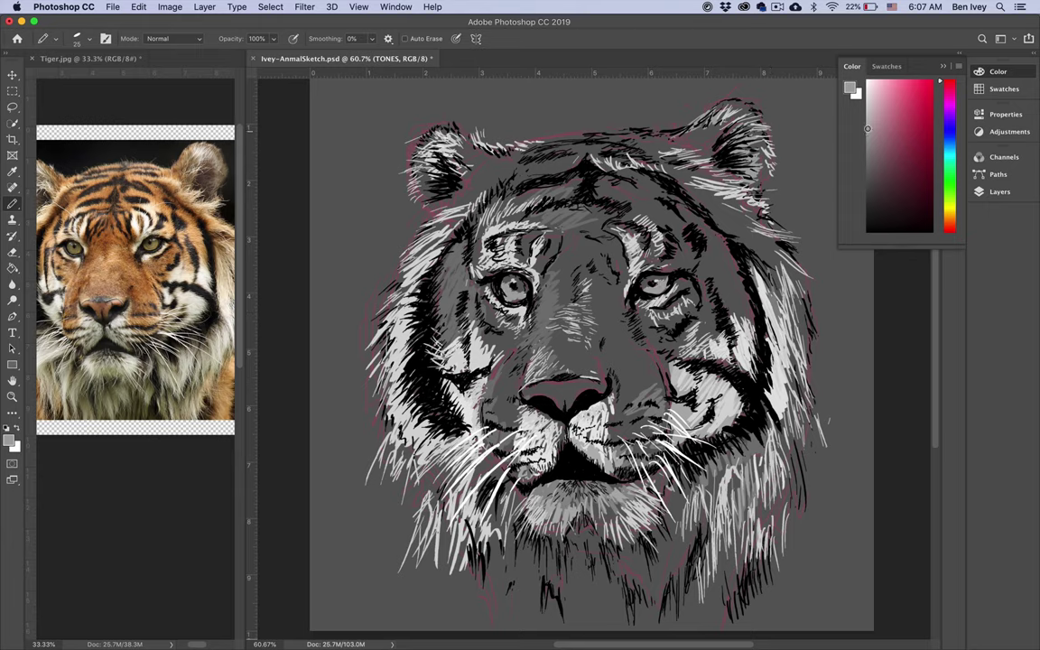
- Choose darker greys for further shading on the TONES layer and zoom the reference photo out to 25%
drag(867, 129, 867, 152)
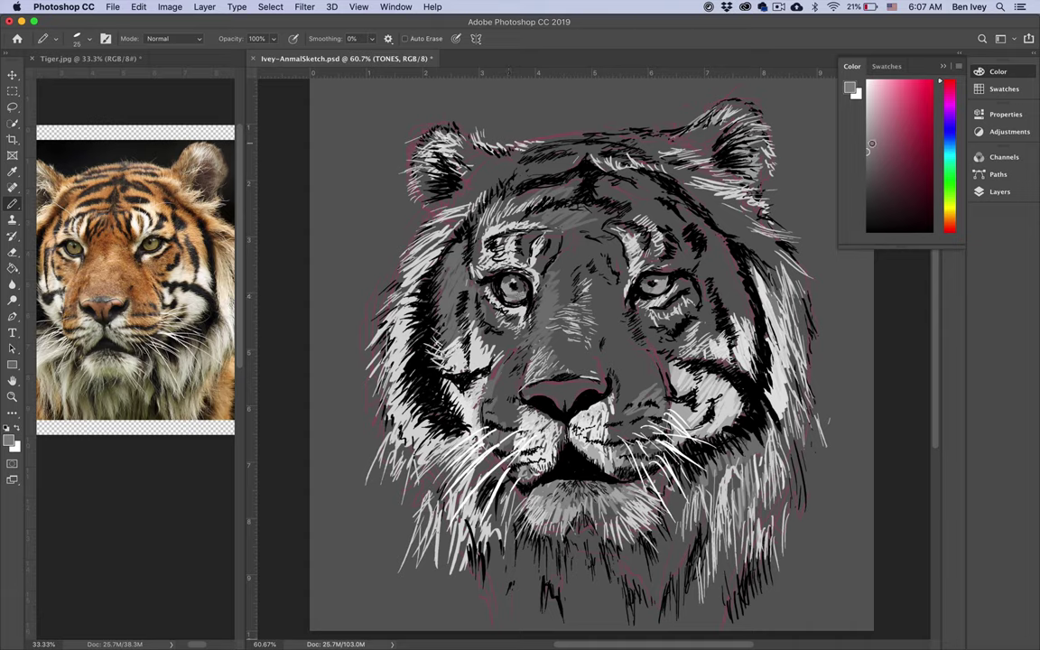
drag(869, 149, 855, 186)
scroll(624, 396, up, 1)
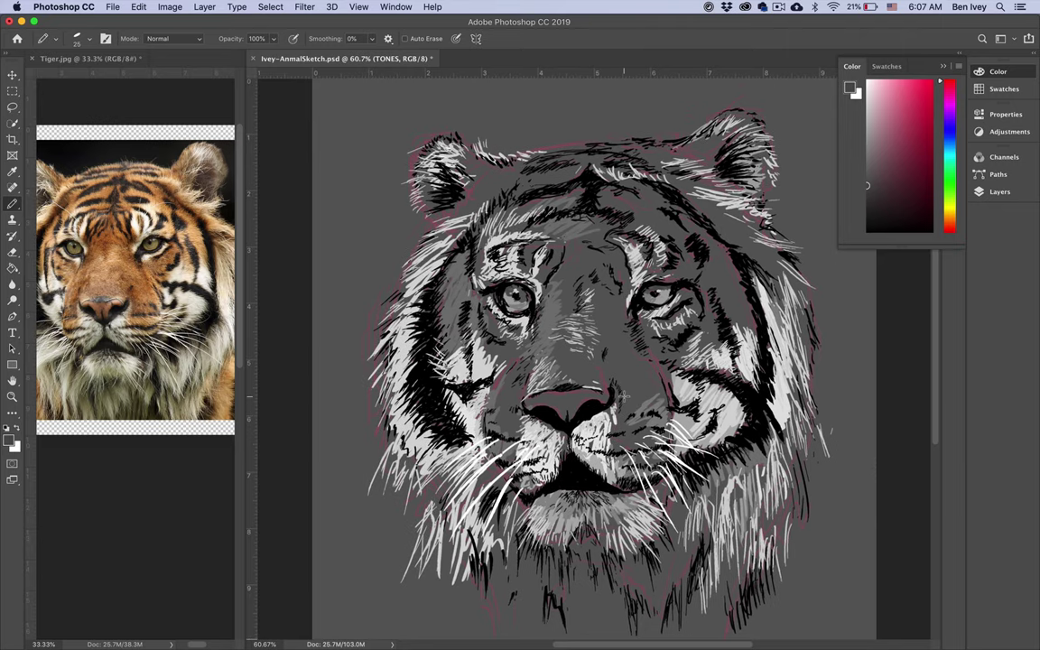
click(119, 293)
key(super+minus)
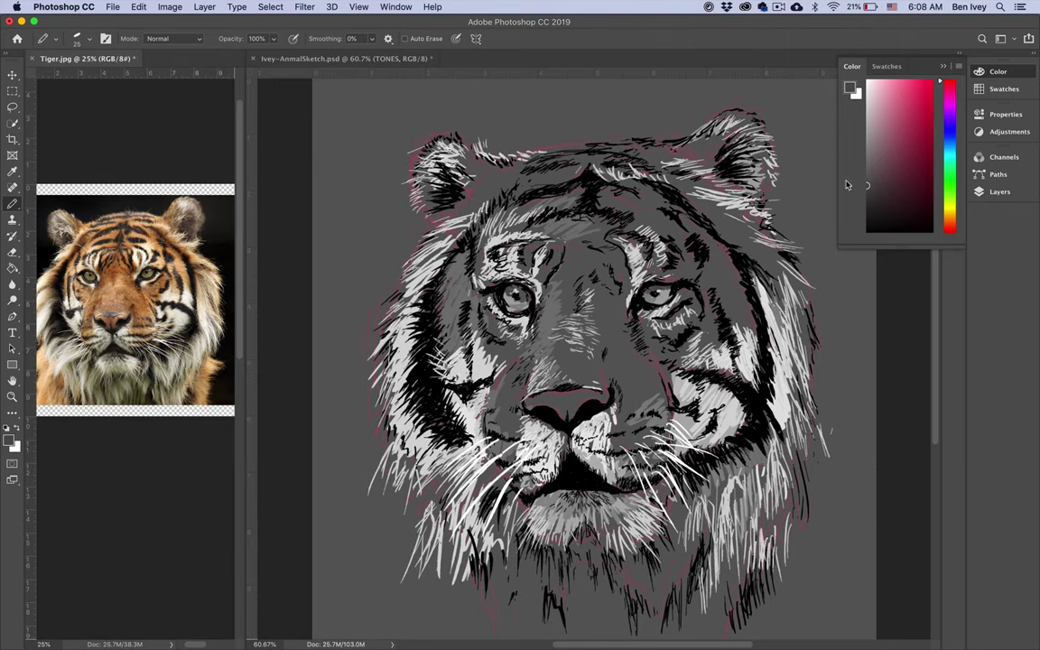
click(446, 203)
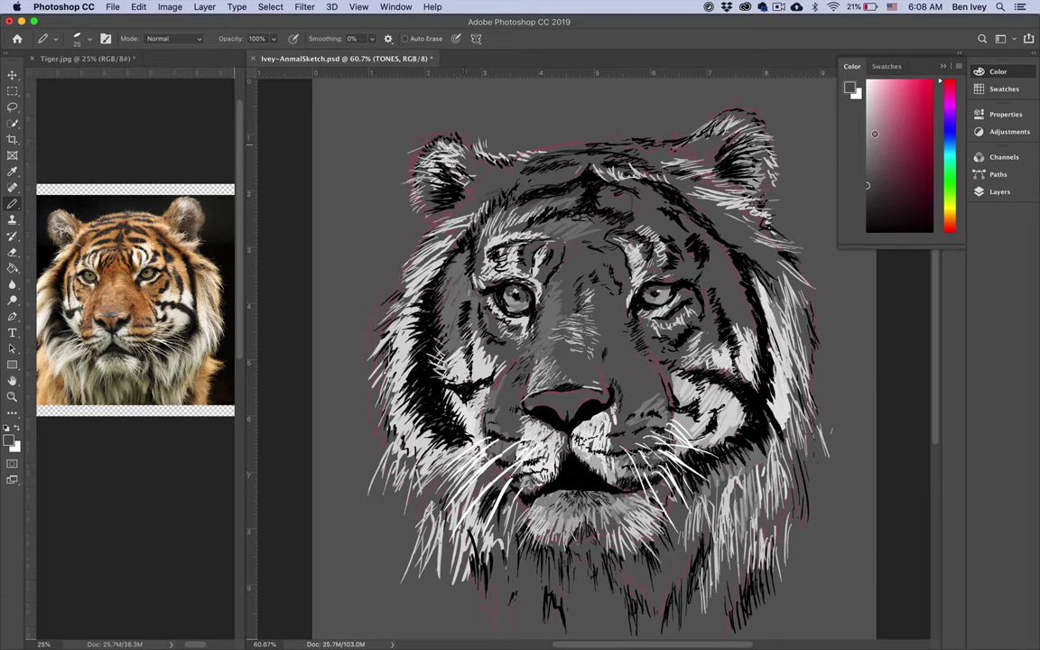
- Sign the drawing in near-white at the canvas's lower right corner and save the document
click(868, 97)
mouse_move(800, 583)
mouse_down()
mouse_move(806, 601)
mouse_move(843, 617)
mouse_up()
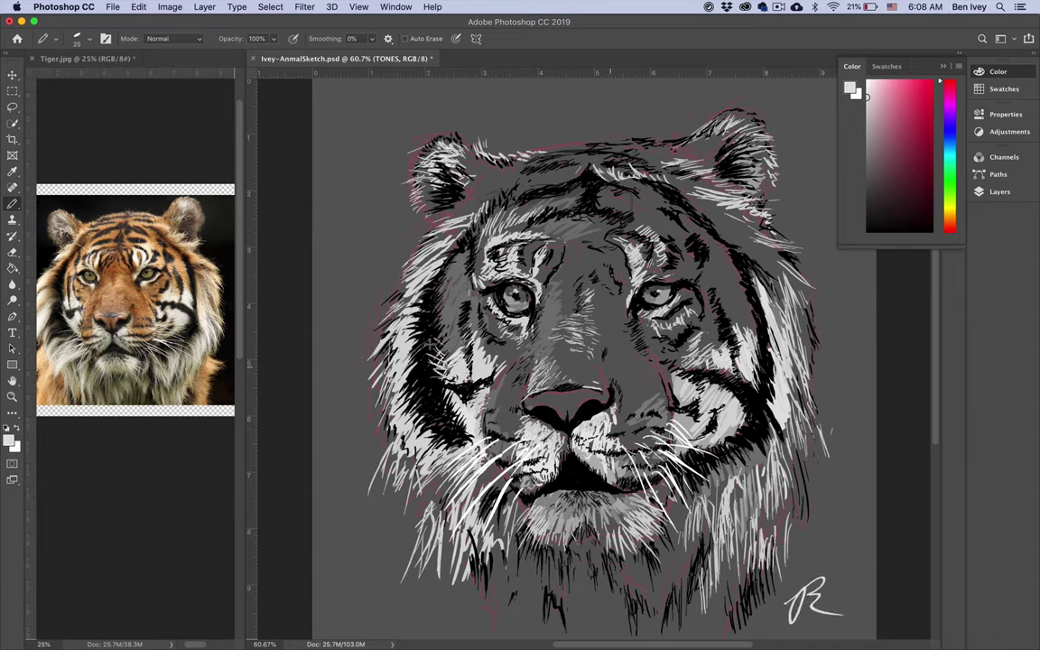
click(111, 6)
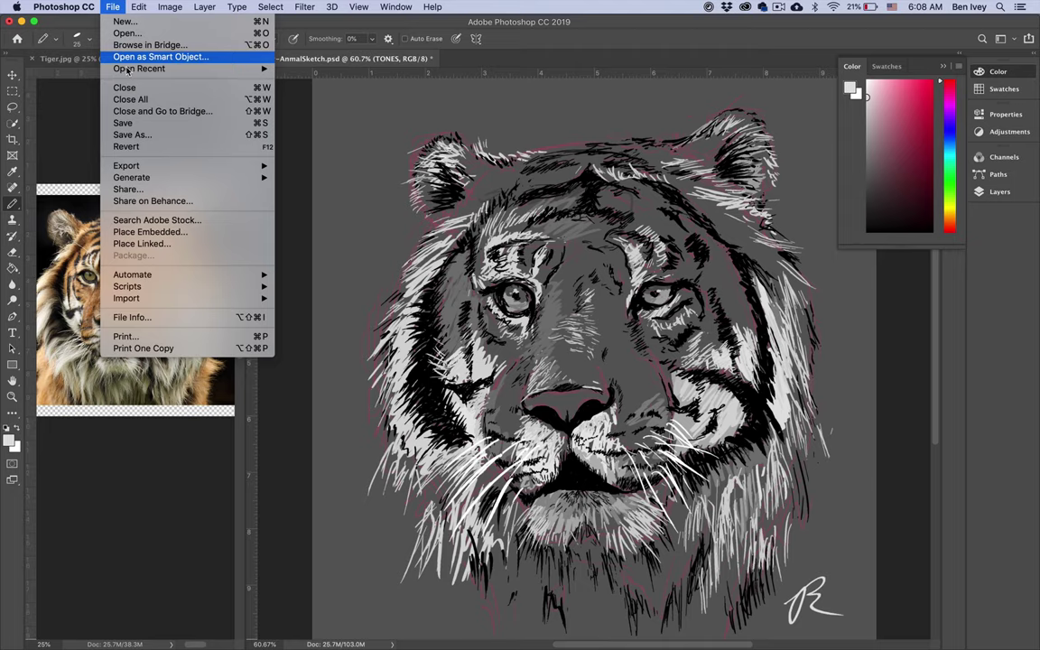
click(170, 131)
click(112, 6)
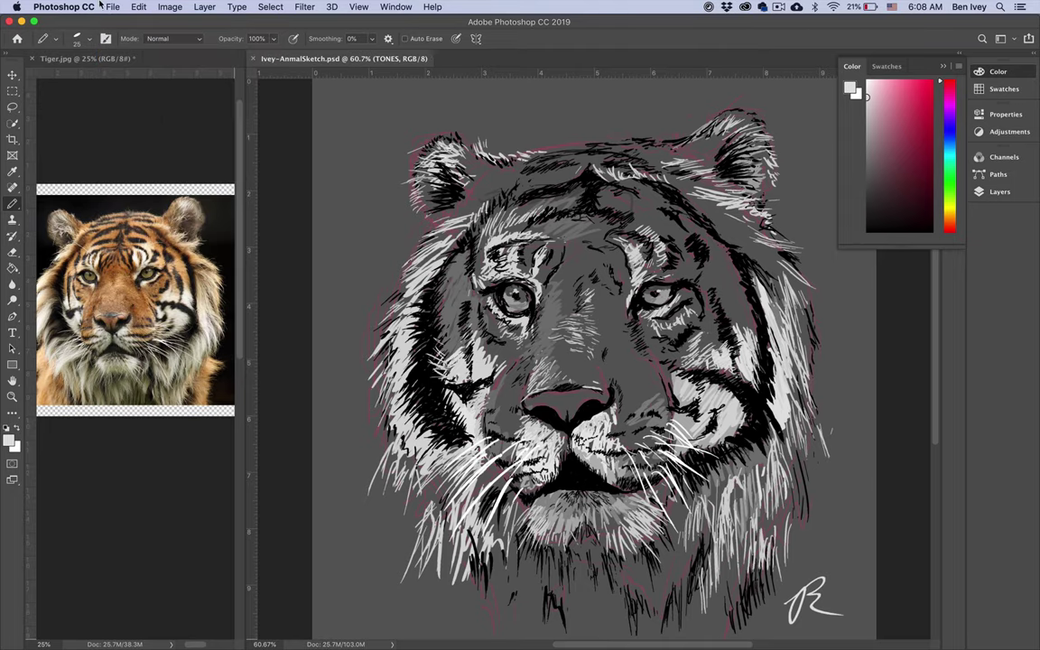
click(134, 135)
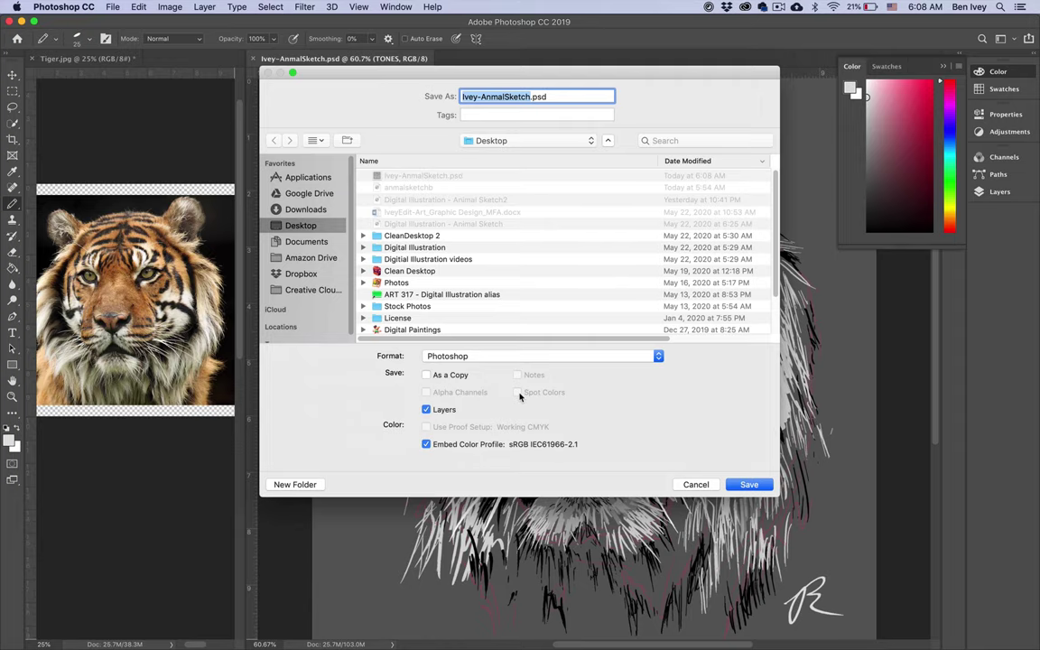
click(697, 484)
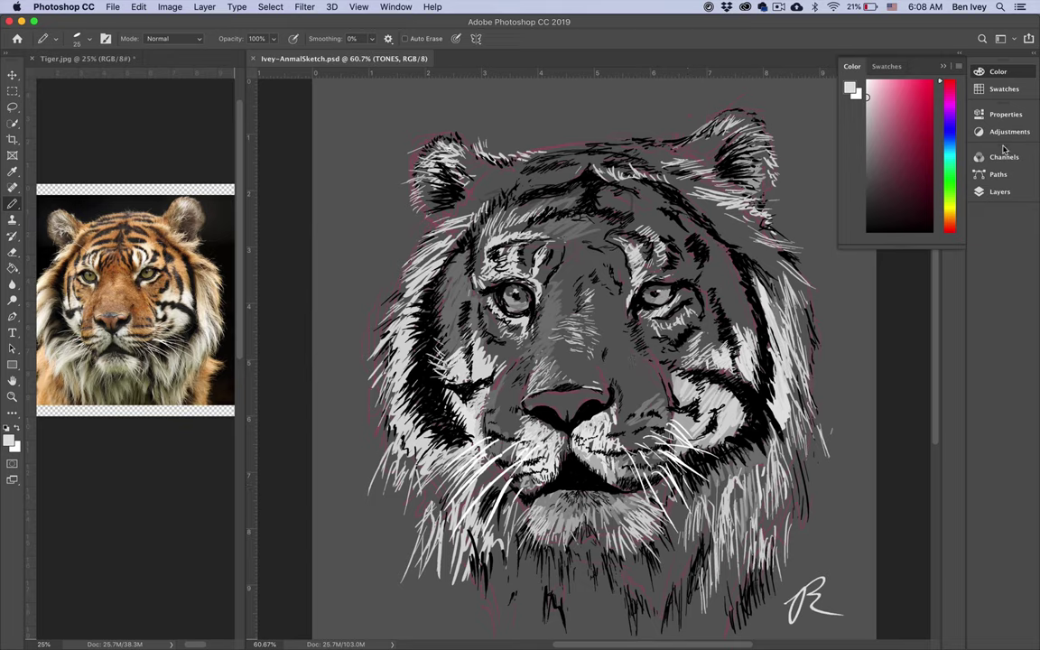
click(998, 191)
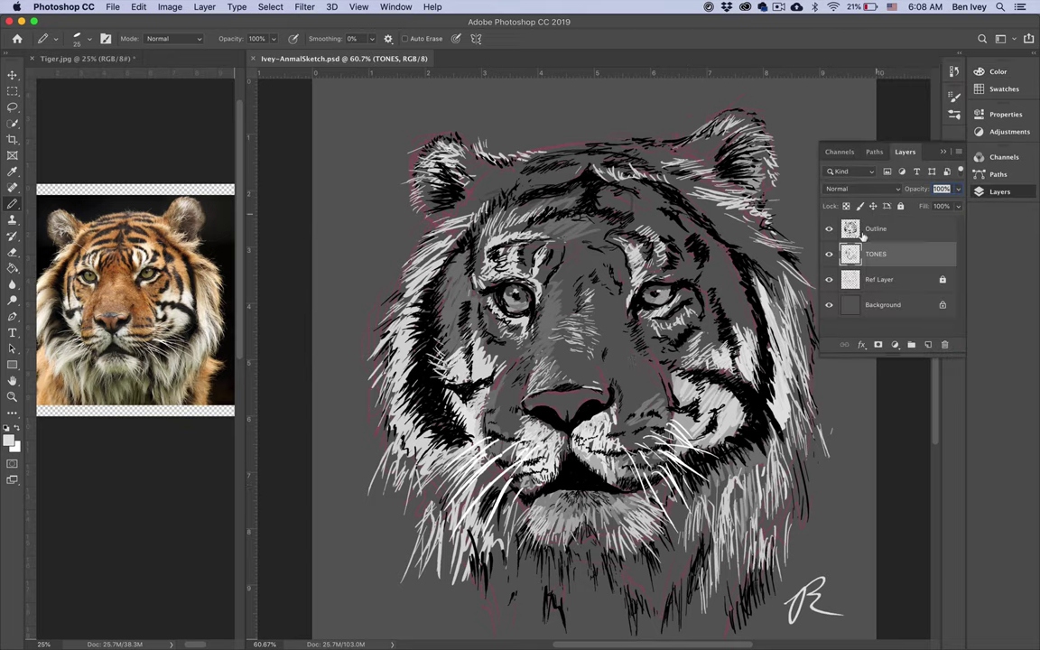
click(998, 192)
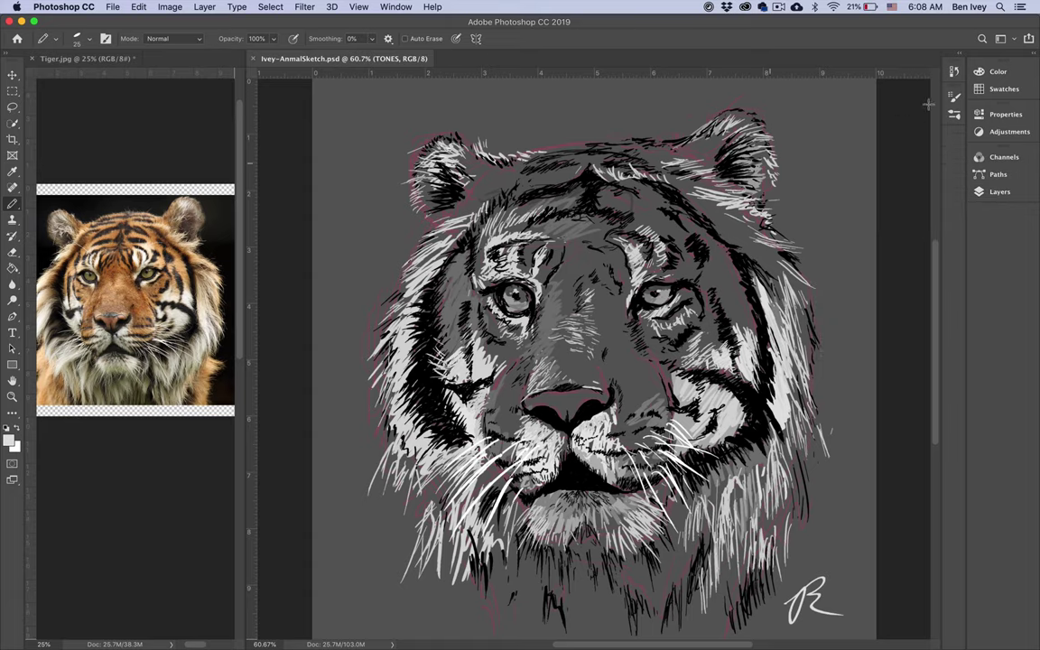
- Choose a mid grey and add fur strokes between the upper left forehead stripes
key(F6)
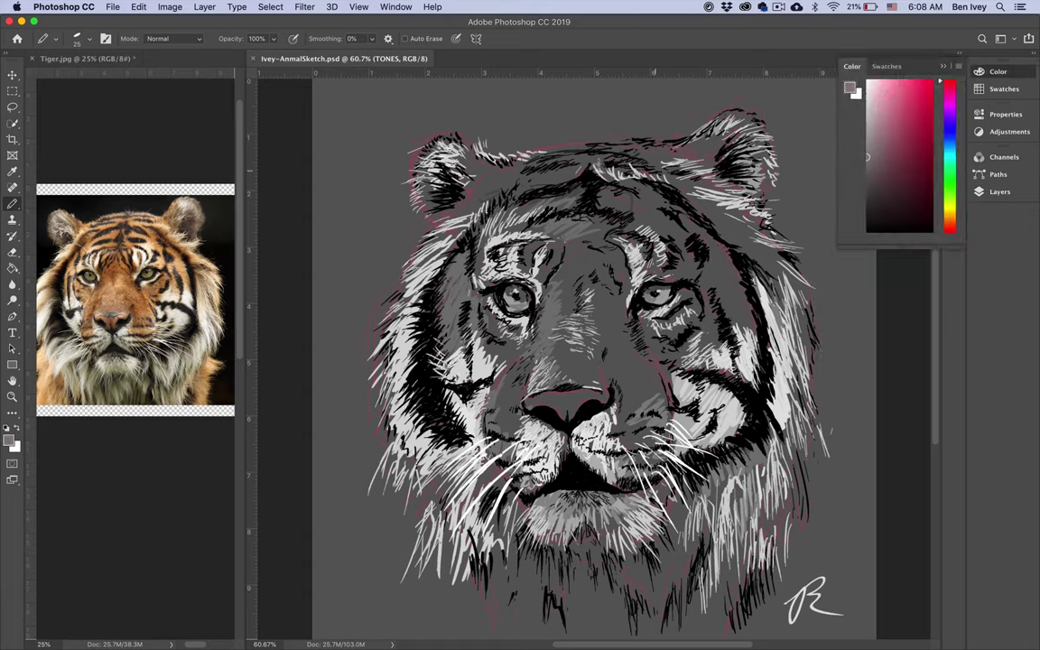
mouse_move(567, 170)
mouse_down()
mouse_move(577, 157)
mouse_move(559, 157)
mouse_up()
drag(522, 208, 536, 196)
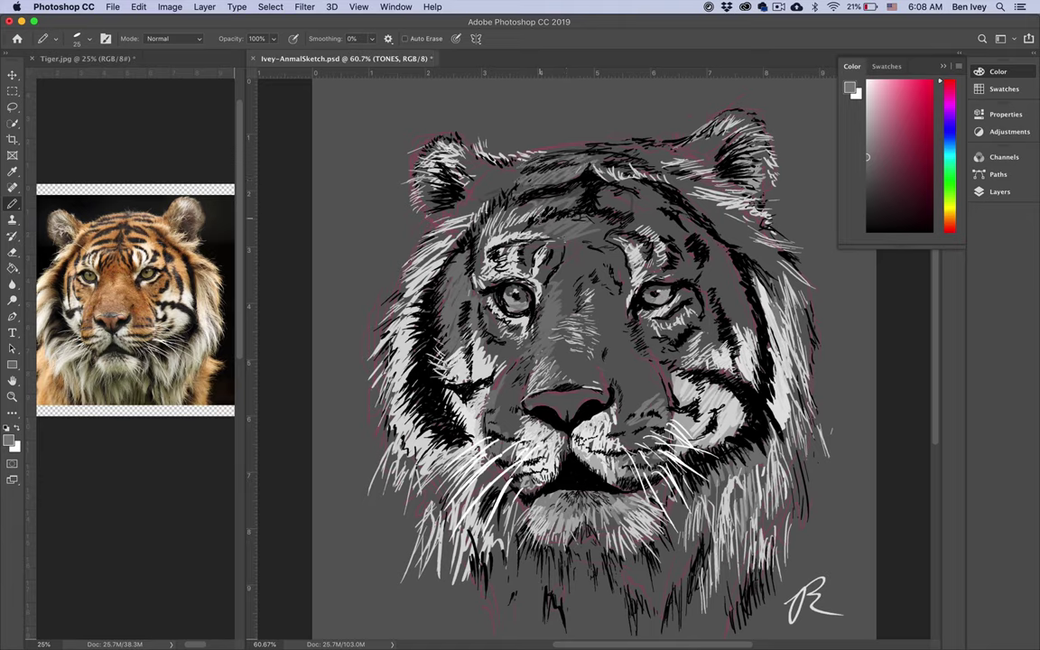